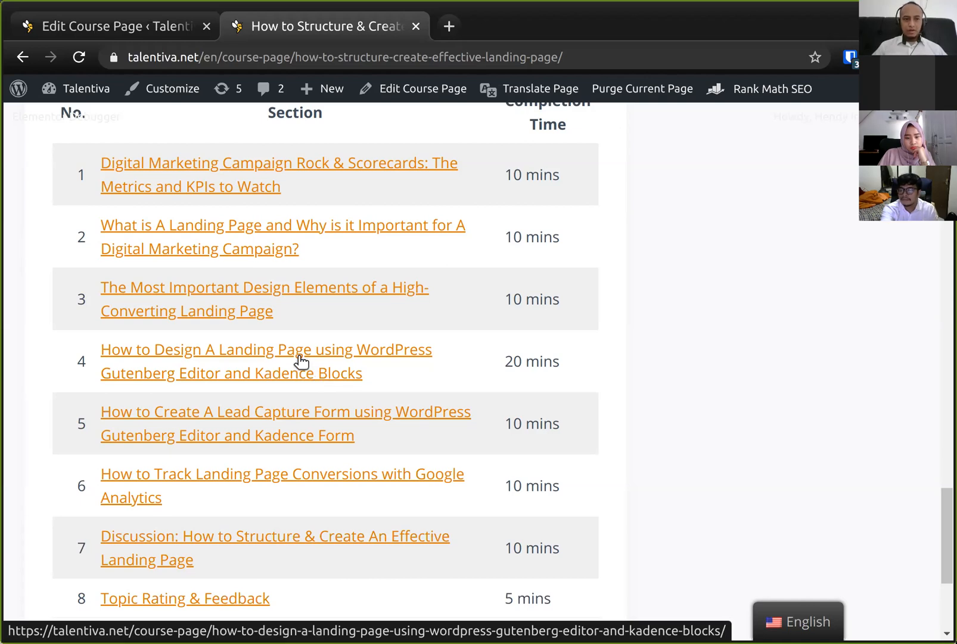
- Open the 'How to Design A Landing Page using WordPress Gutenberg Editor and Kadence Blocks' lesson and read its block-structure plan
left_click(298, 357)
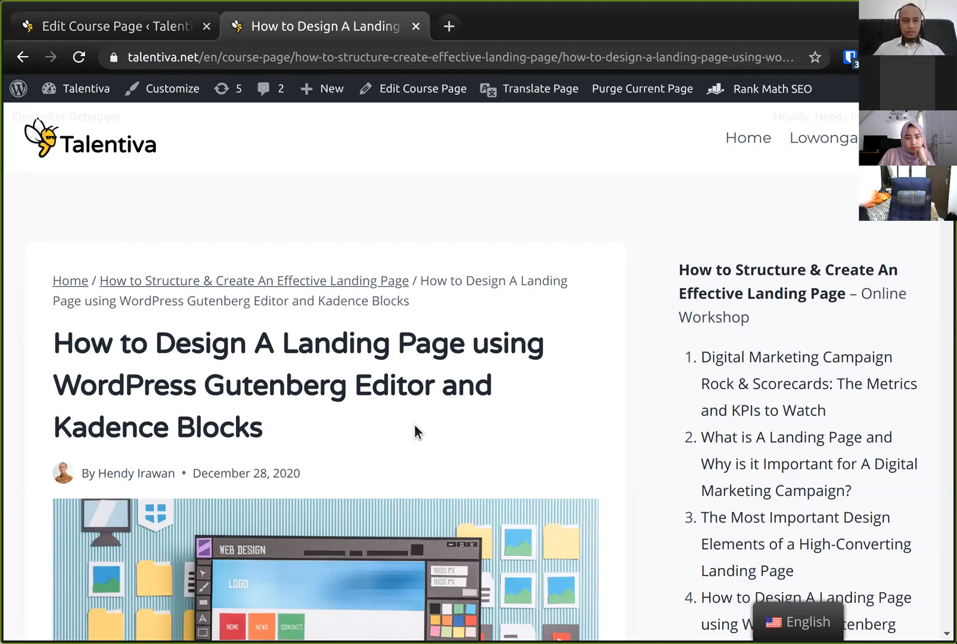
scroll(597, 427, "down", 2)
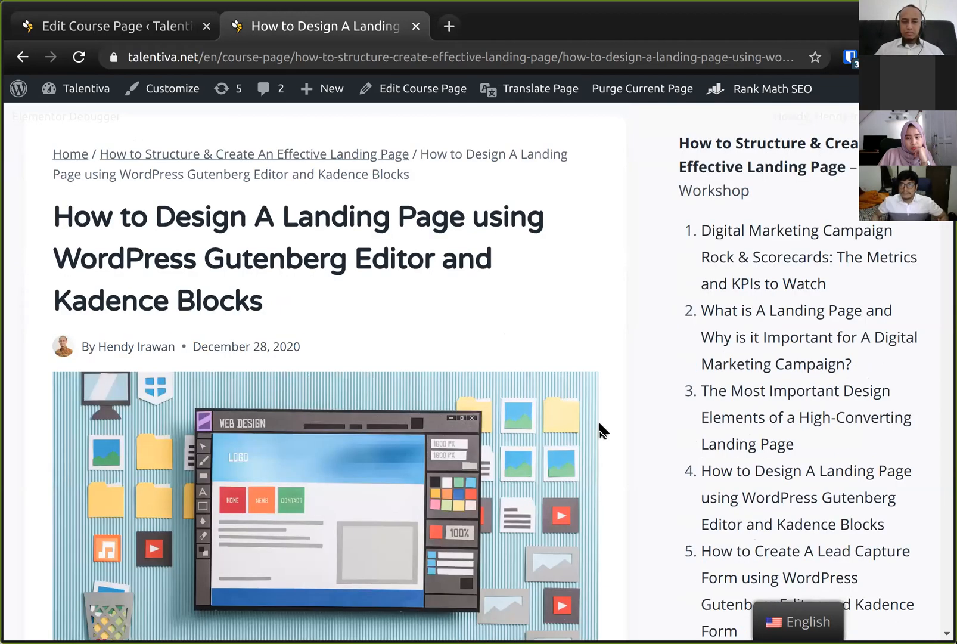
scroll(599, 428, "down", 4)
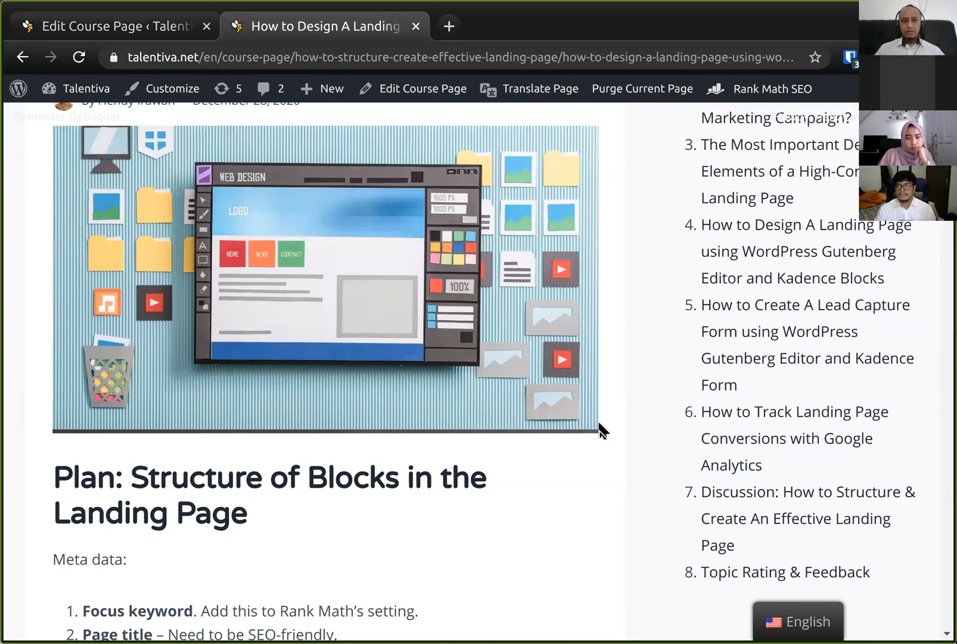
scroll(599, 428, "up", 6)
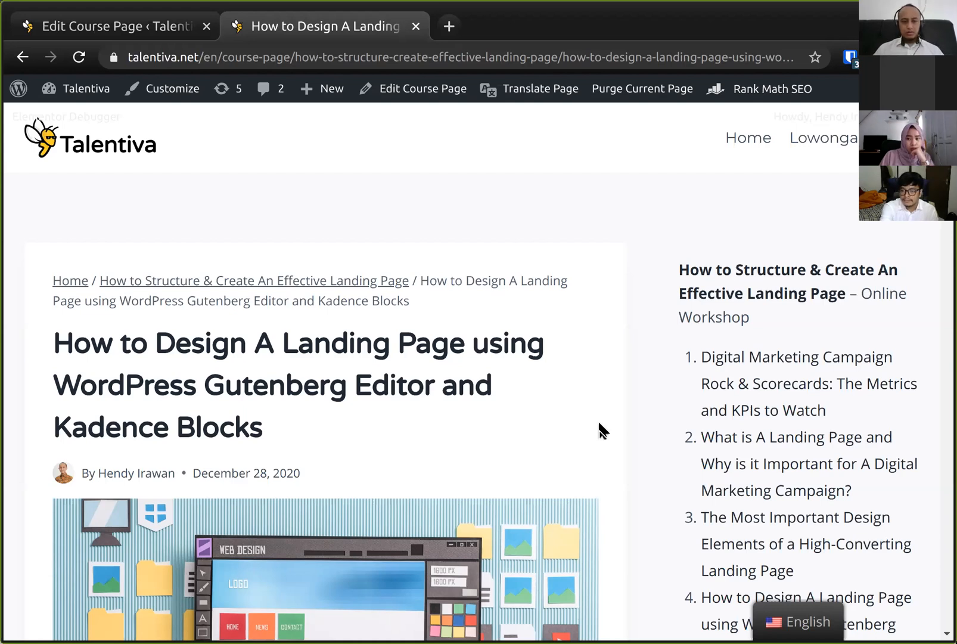
scroll(601, 430, "down", 3)
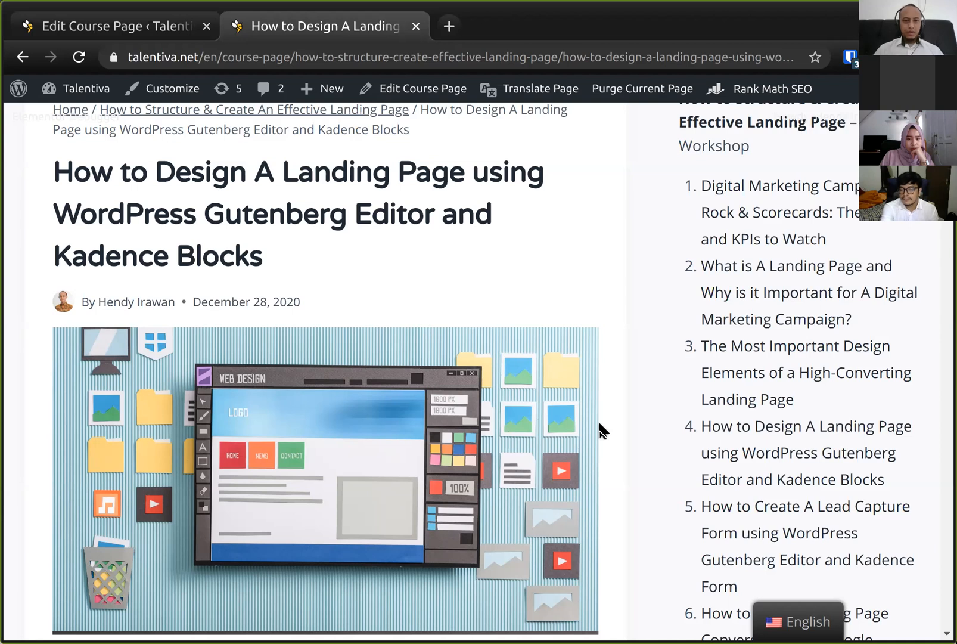
scroll(600, 429, "down", 9)
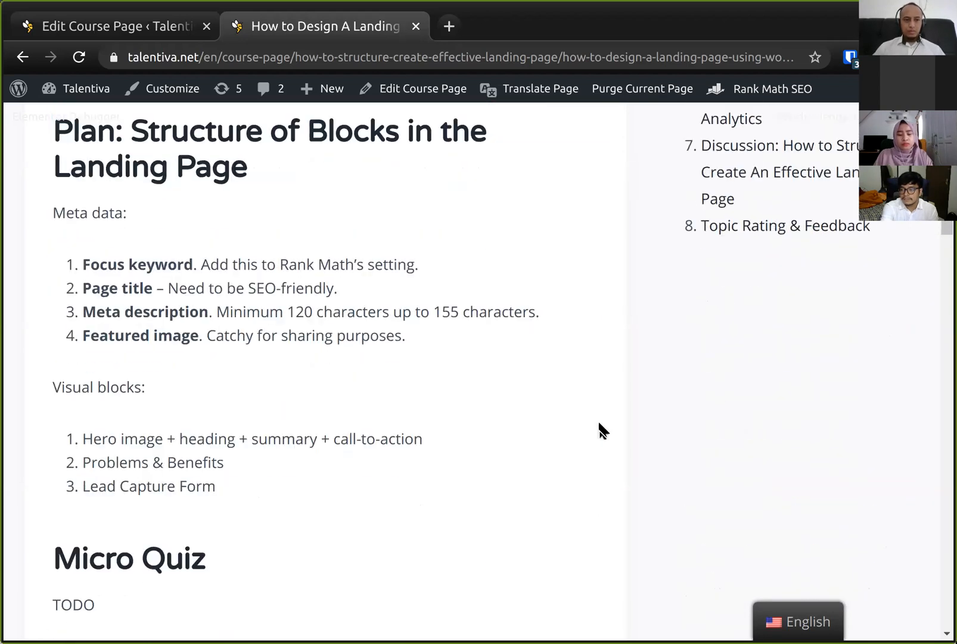
scroll(601, 429, "up", 12)
scroll(601, 428, "down", 5)
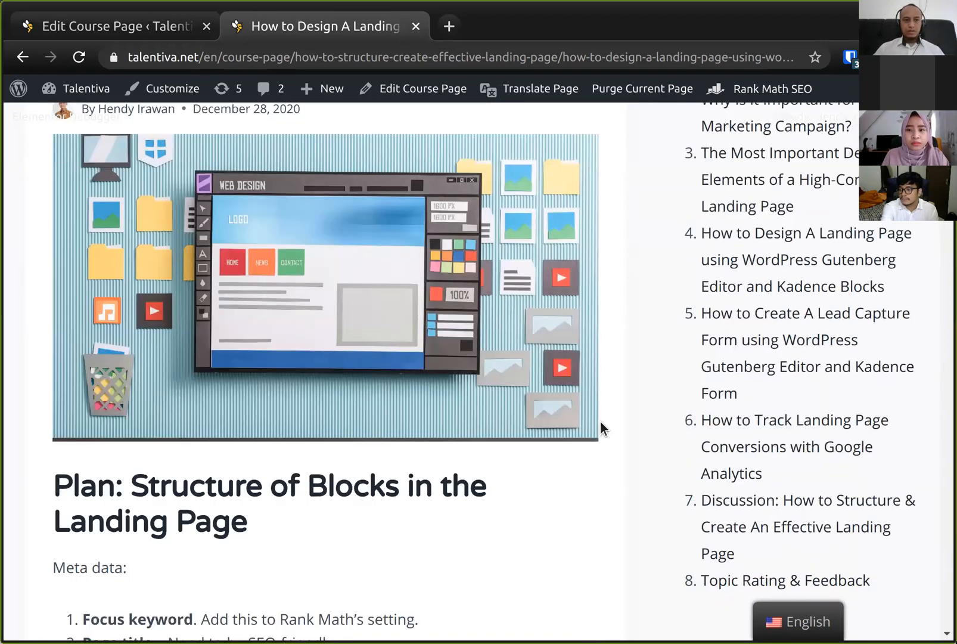
scroll(600, 428, "down", 3)
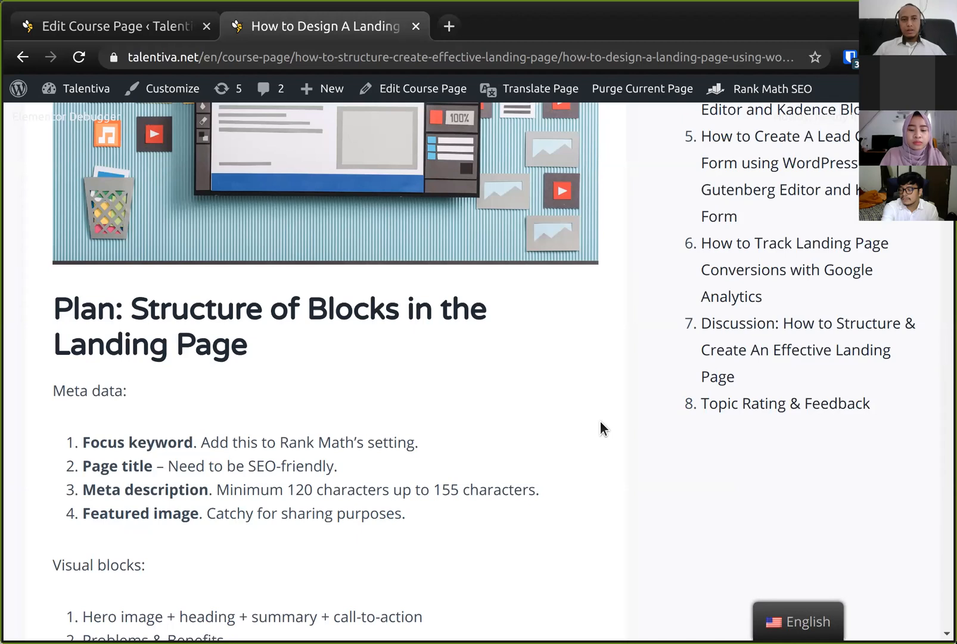
scroll(601, 420, "up", 1)
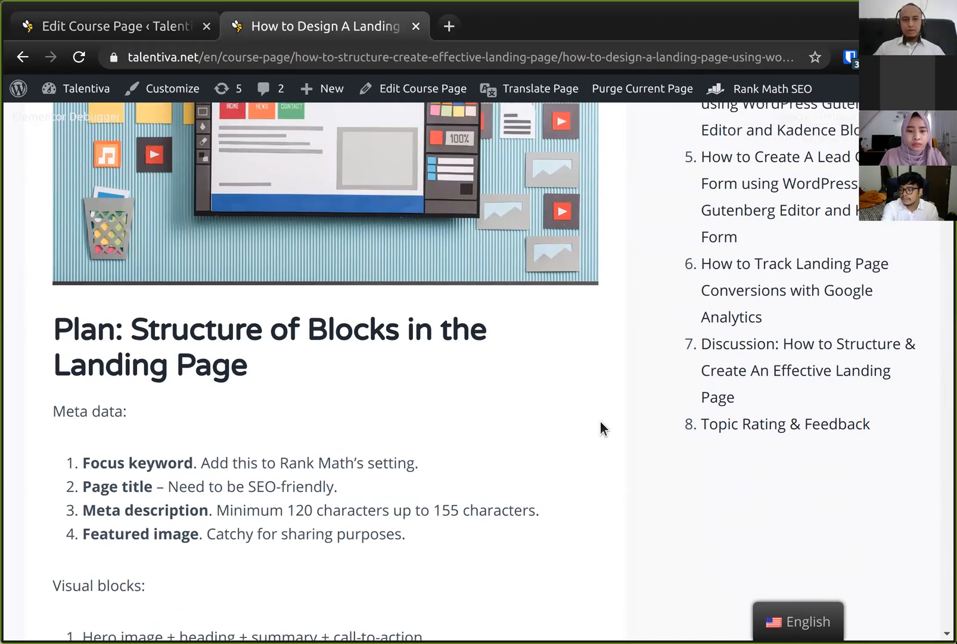
scroll(601, 422, "down", 3)
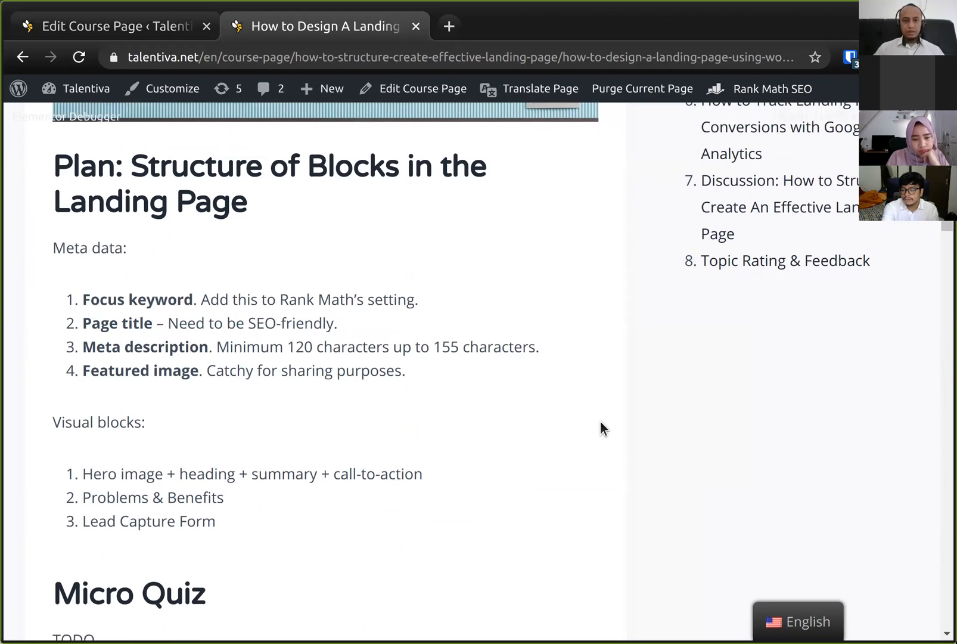
scroll(601, 422, "down", 1)
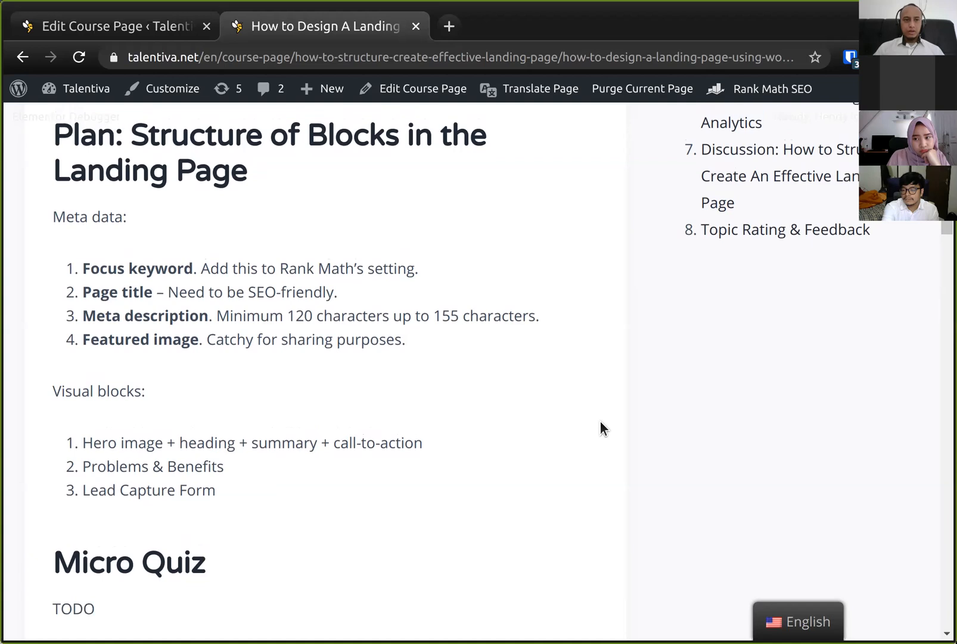
scroll(601, 428, "up", 1)
- Scroll through the lesson between the plan section and the workshop requirements to review the content
left_click_drag(600, 421, 529, 367)
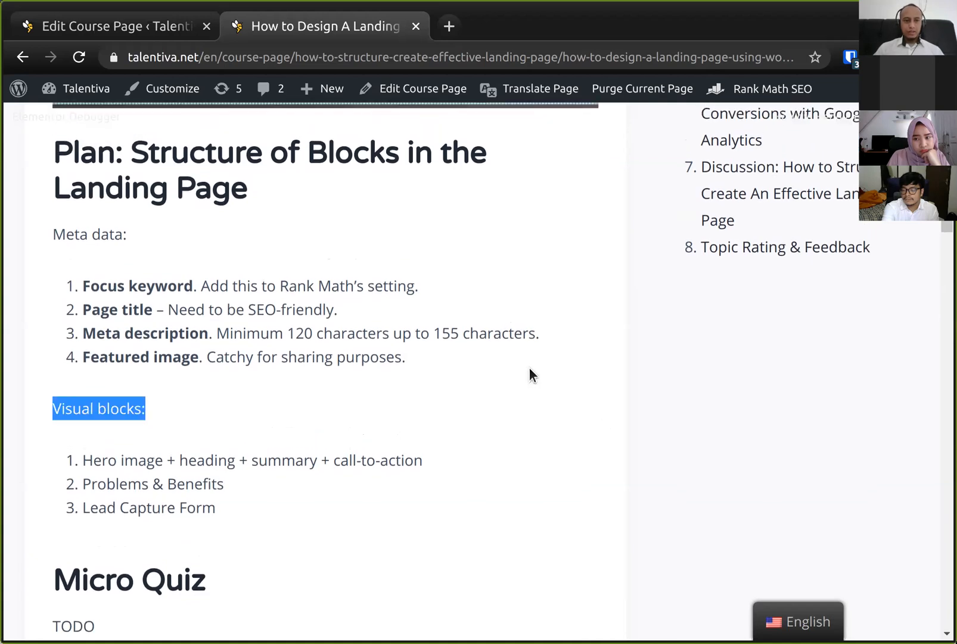
left_click(538, 333)
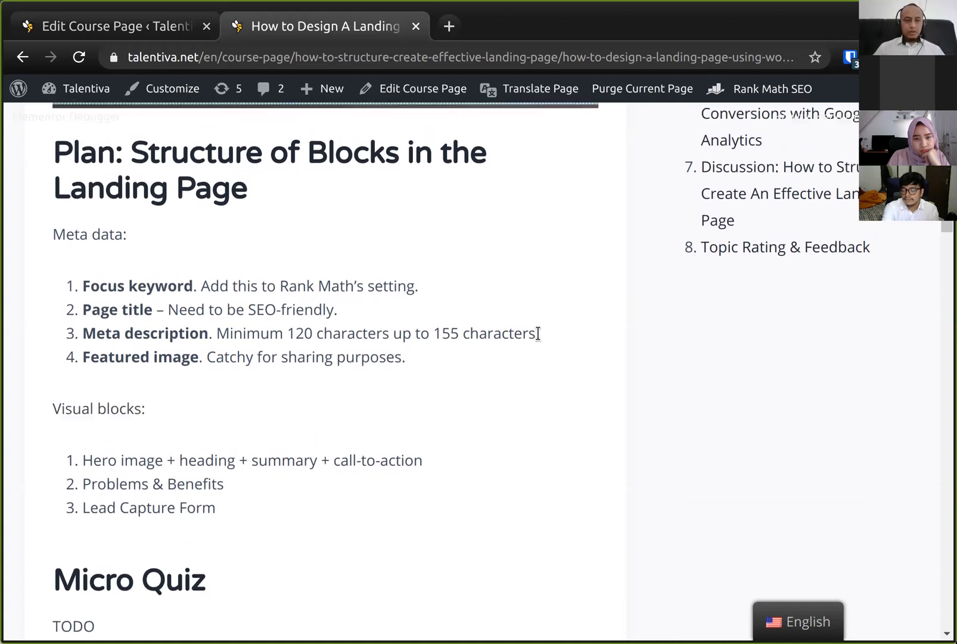
scroll(537, 334, "down", 8)
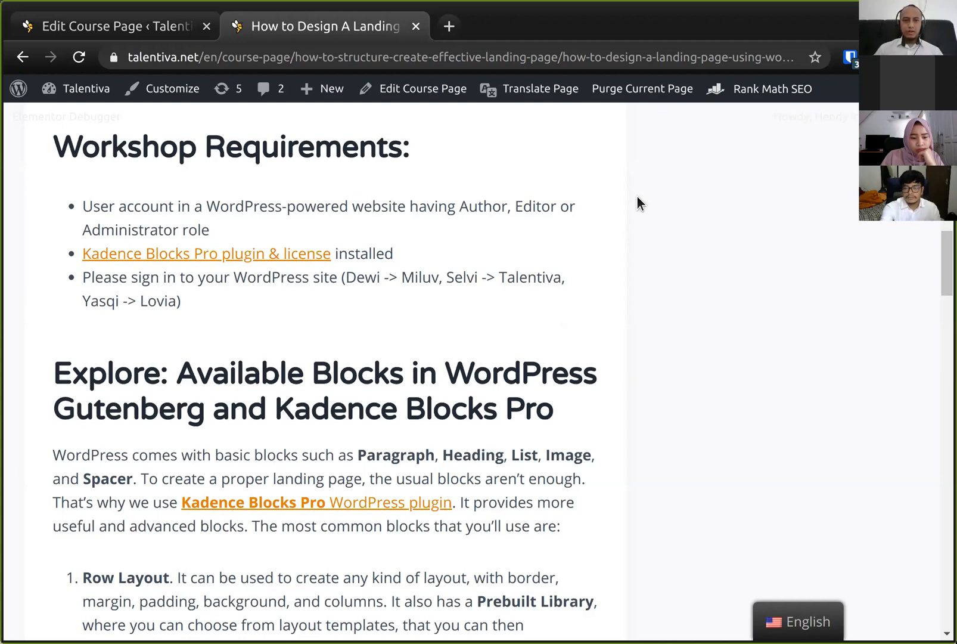
scroll(637, 196, "up", 3)
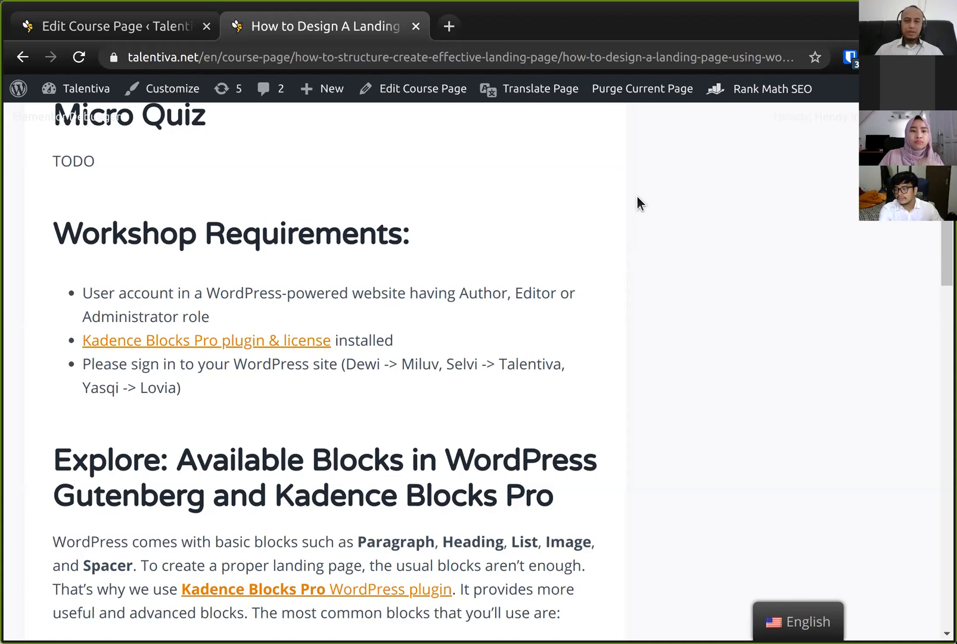
scroll(637, 197, "up", 3)
scroll(637, 197, "up", 5)
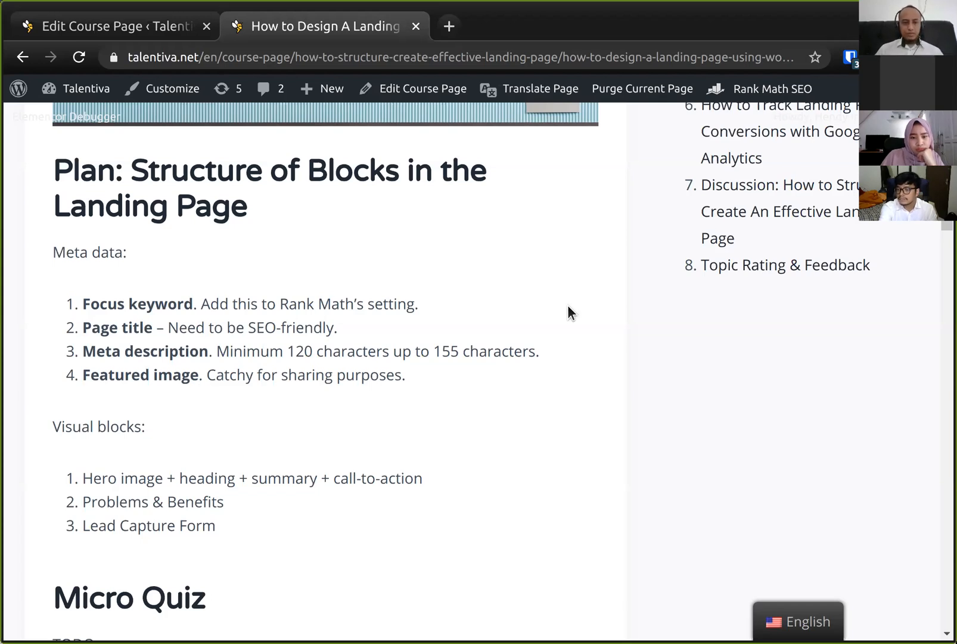
scroll(598, 283, "up", 1)
scroll(598, 282, "down", 2)
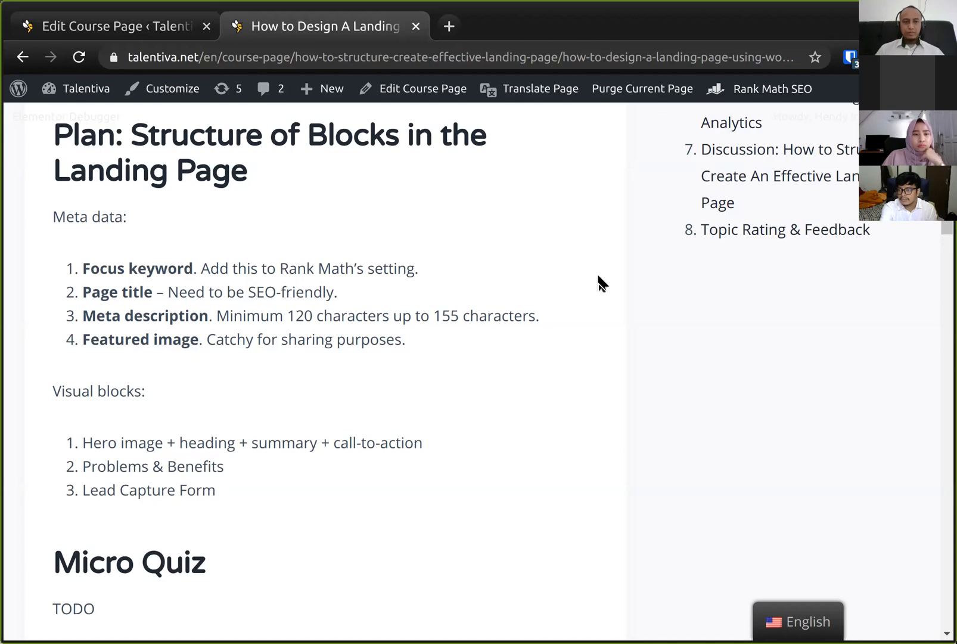
scroll(599, 282, "up", 2)
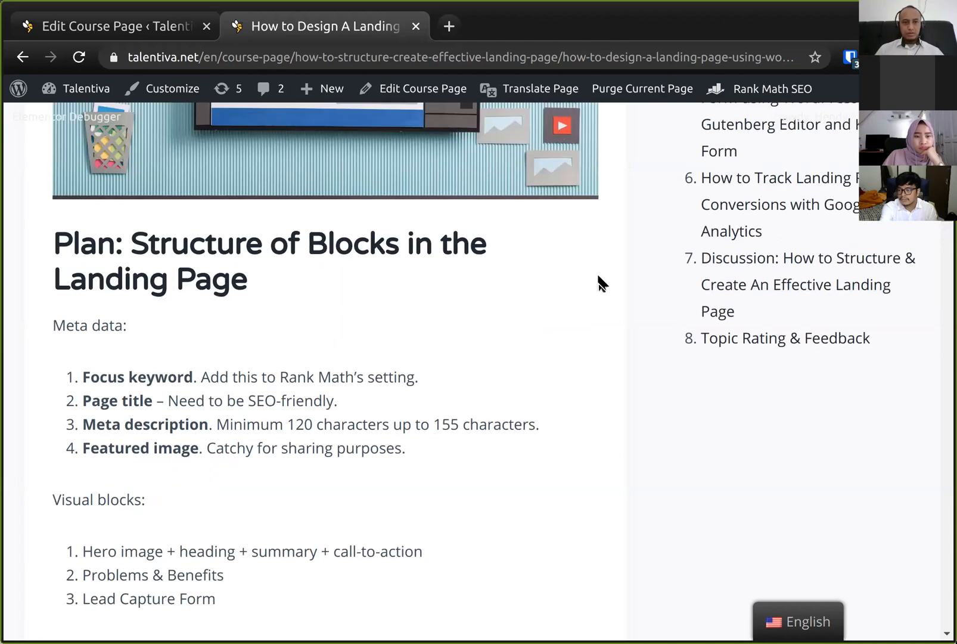
scroll(598, 283, "up", 6)
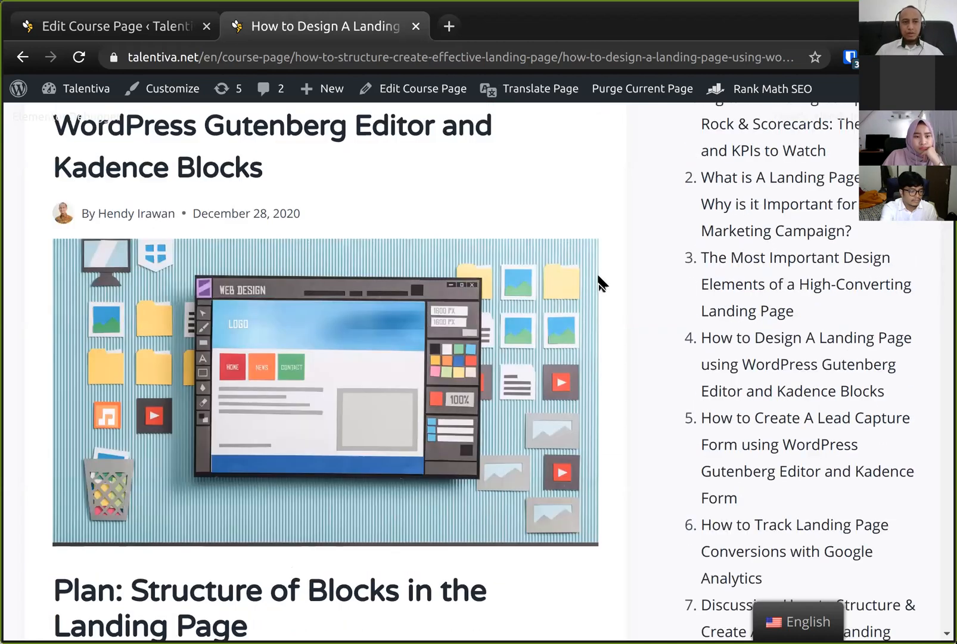
scroll(599, 283, "down", 8)
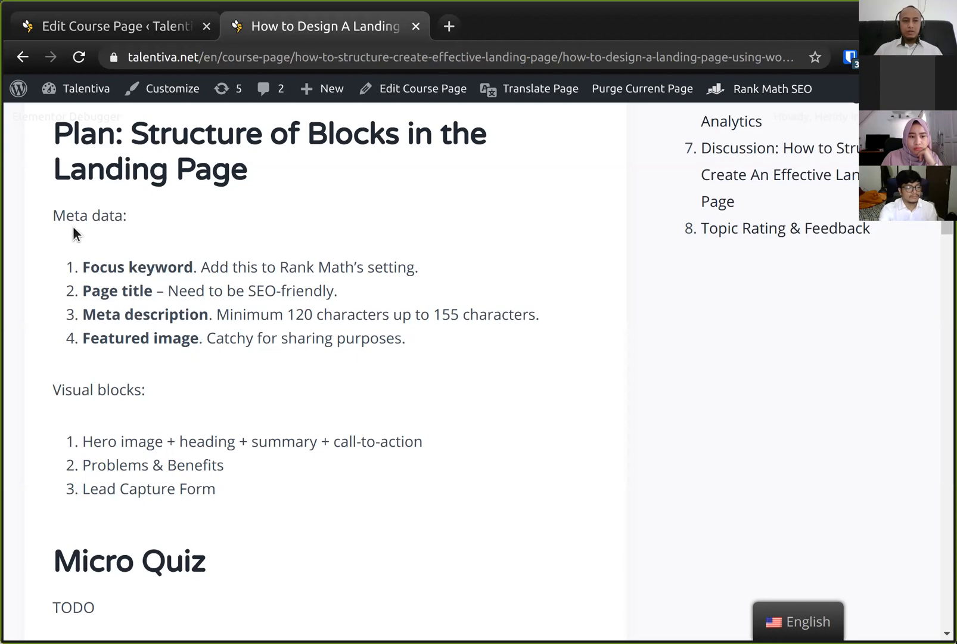
- Highlight the Meta data and Visual blocks headings of the plan while reviewing the list items
left_click_drag(54, 215, 173, 215)
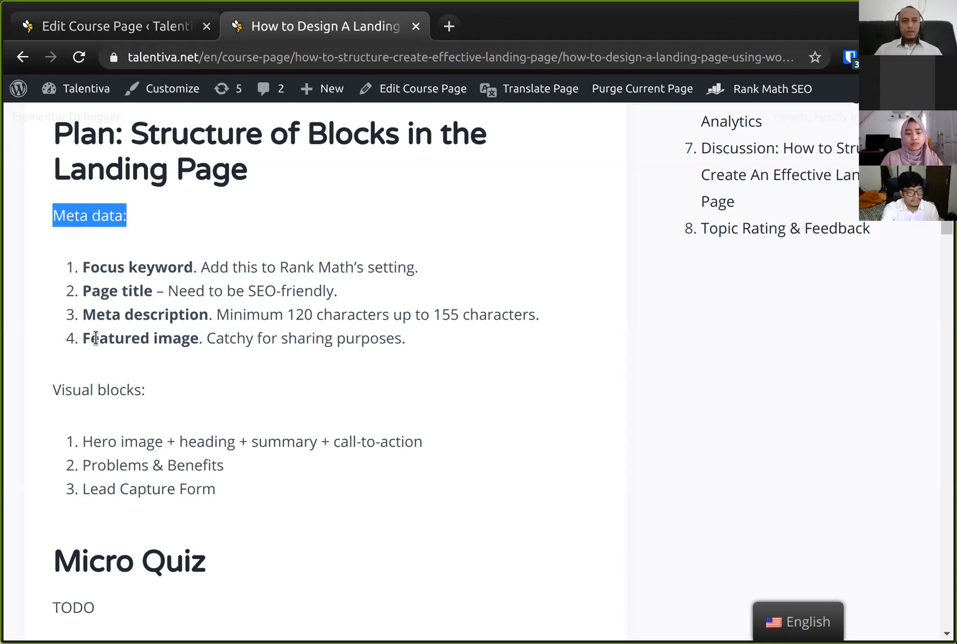
left_click_drag(56, 398, 173, 392)
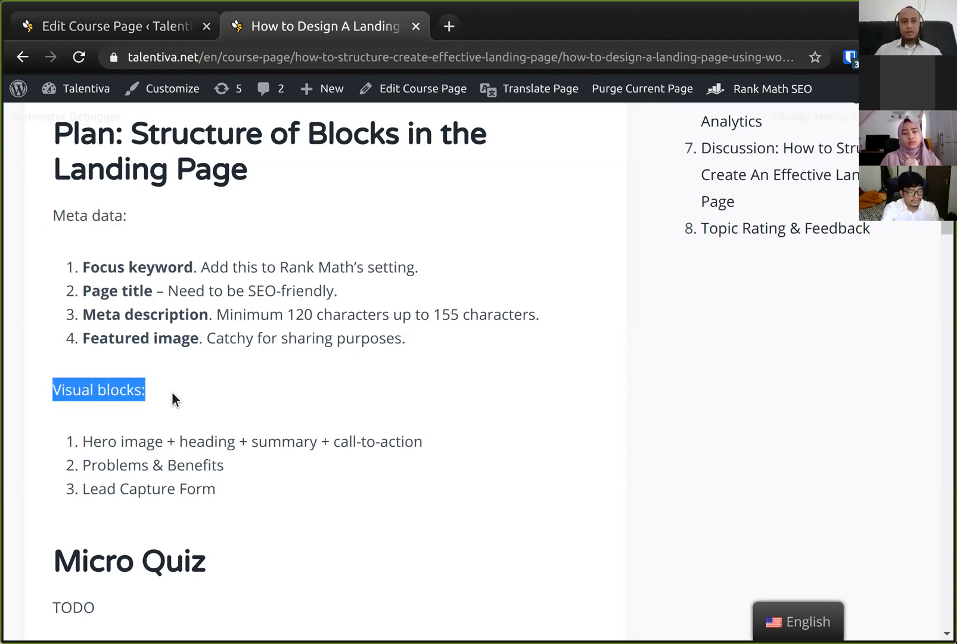
left_click(172, 391)
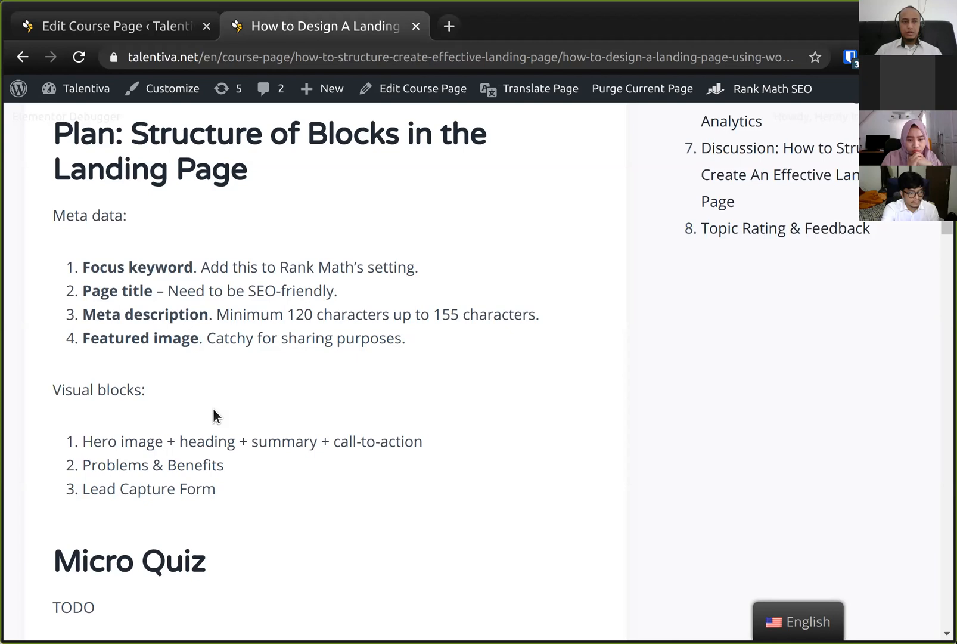
left_click_drag(54, 210, 333, 291)
left_click(368, 320)
- Leave the course page editor for the admin dashboard and start adding a new WordPress page
left_click(148, 25)
scroll(139, 166, "up", 8)
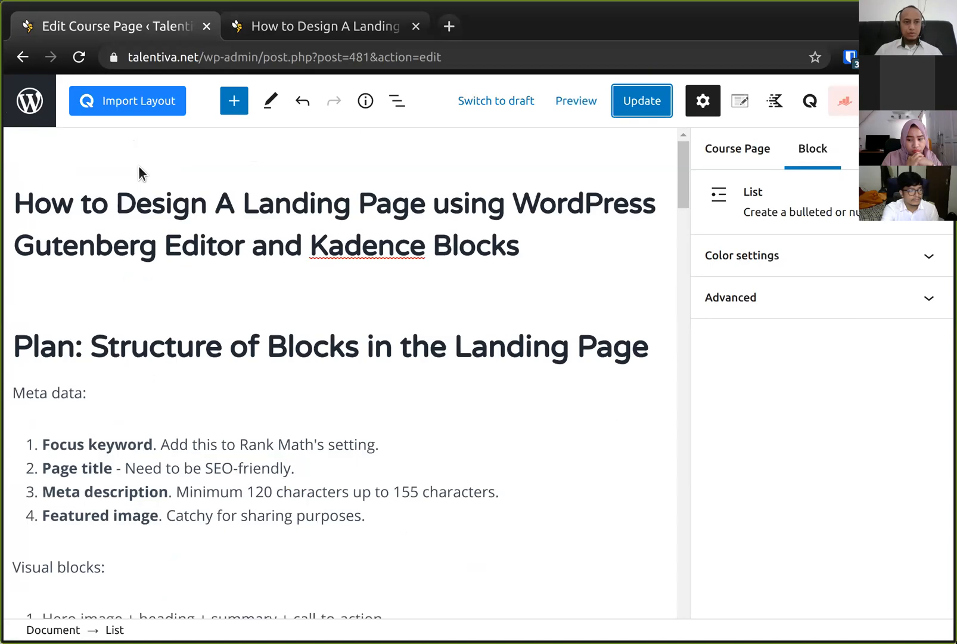
left_click(24, 110)
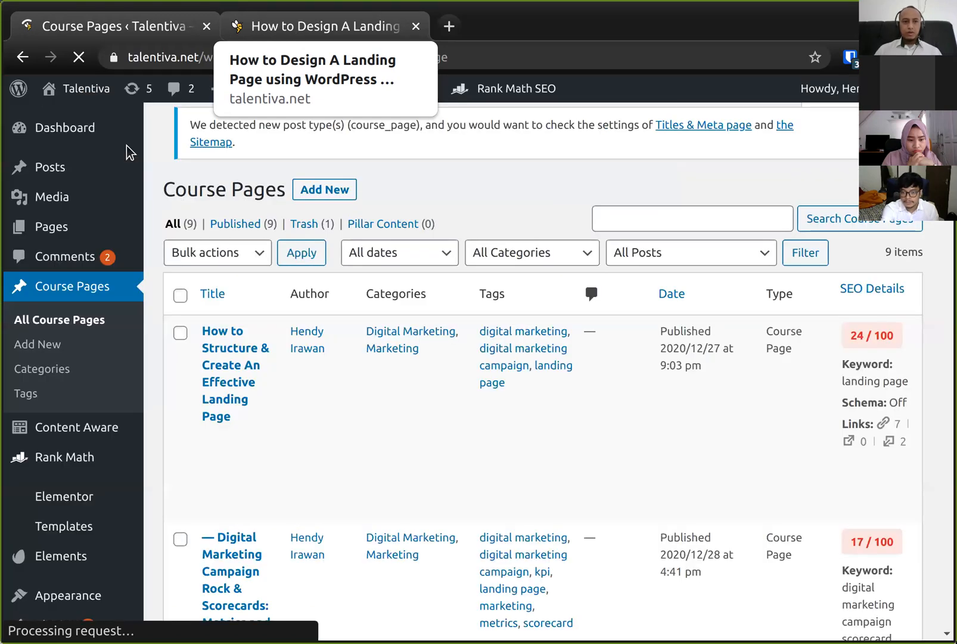
mouse_move(79, 169)
mouse_move(77, 237)
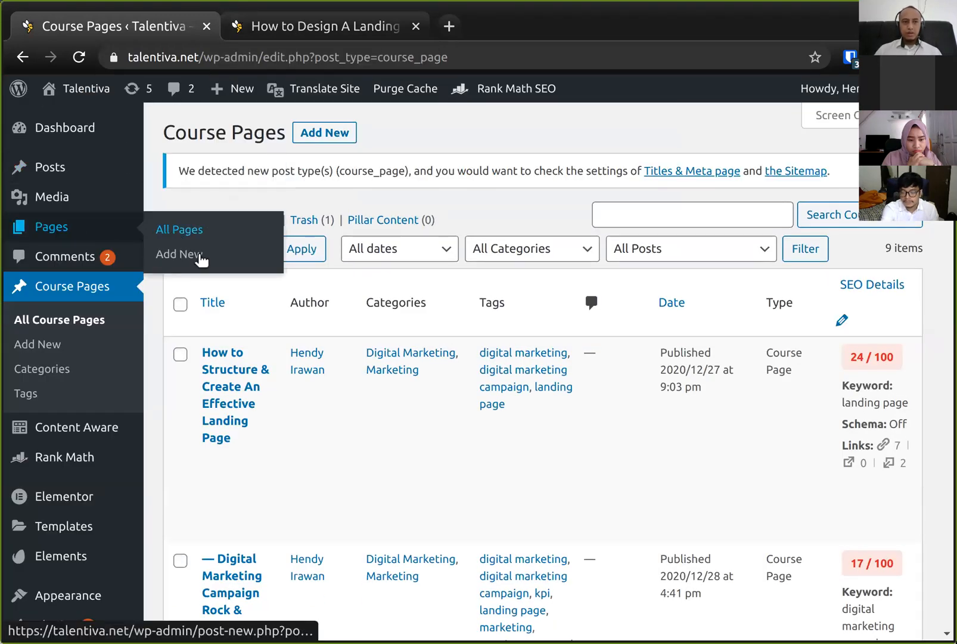
left_click(201, 260)
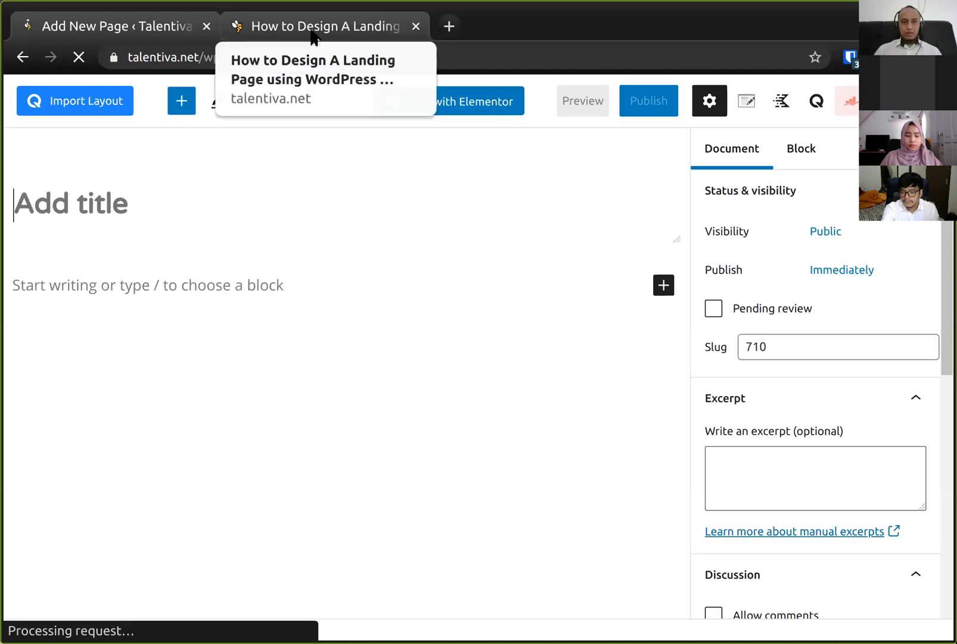
- Title the new page Career Development
left_click(99, 204)
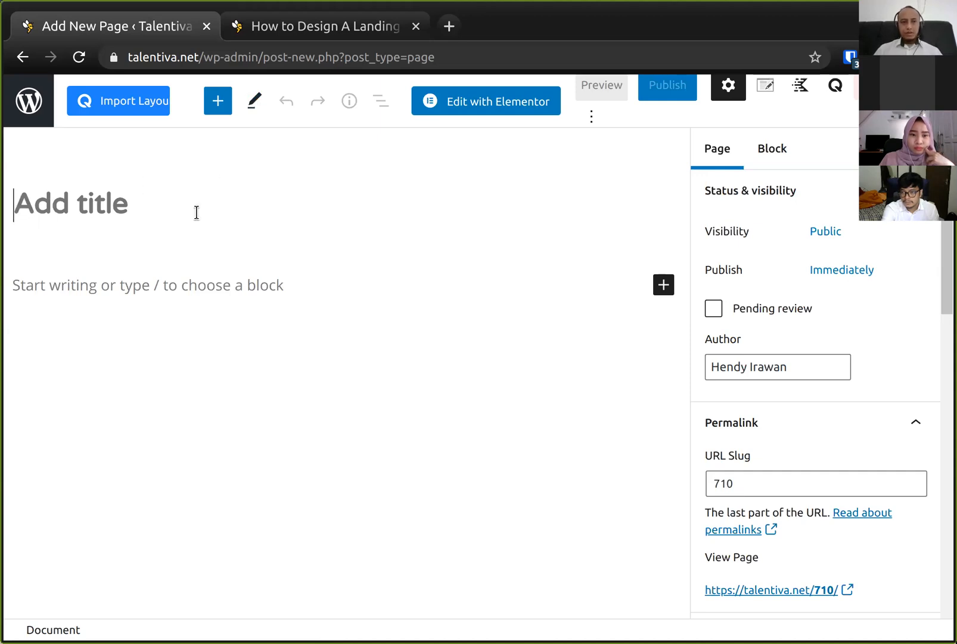
type("Career ")
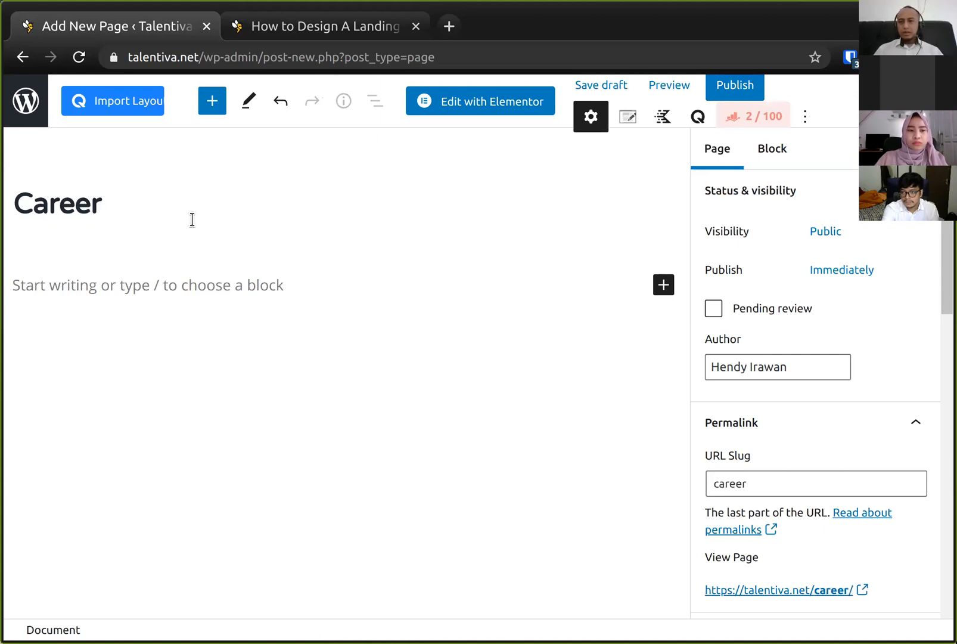
type("Development")
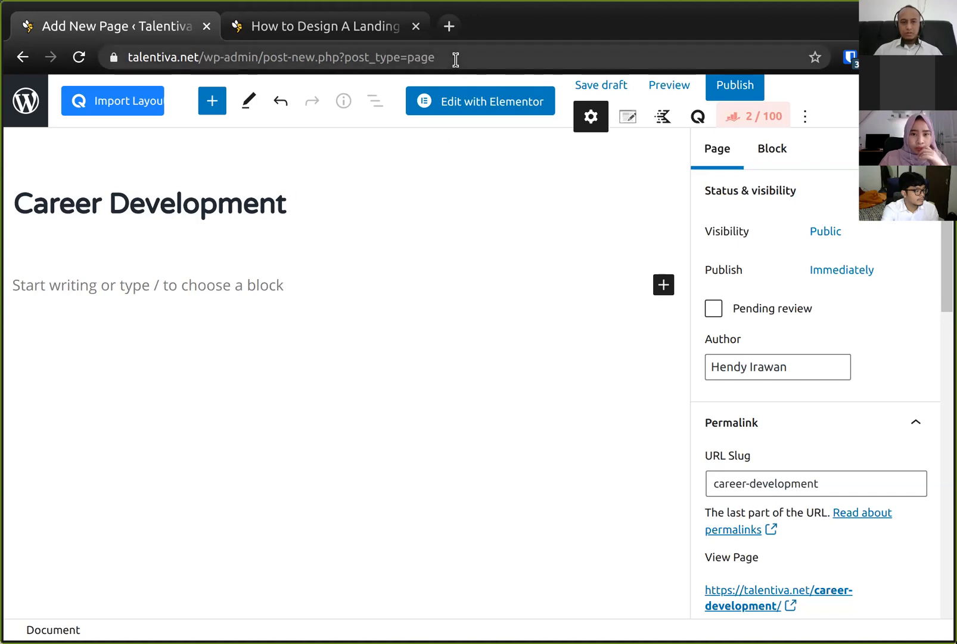
- Open a new browser tab and search Google for career development for nodejs programmer, browsing the results
left_click(451, 28)
type("ca")
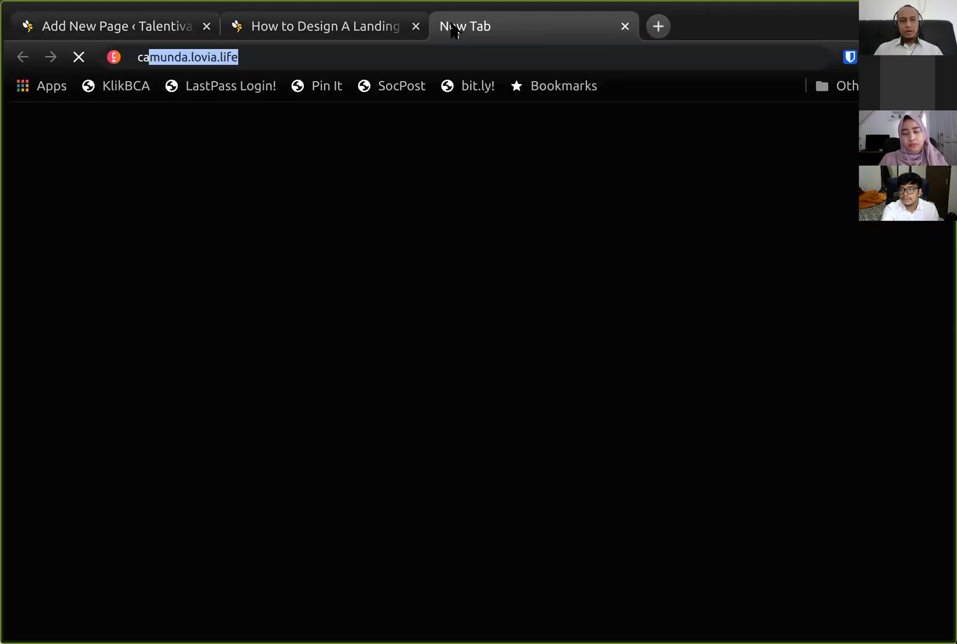
type("reer developme")
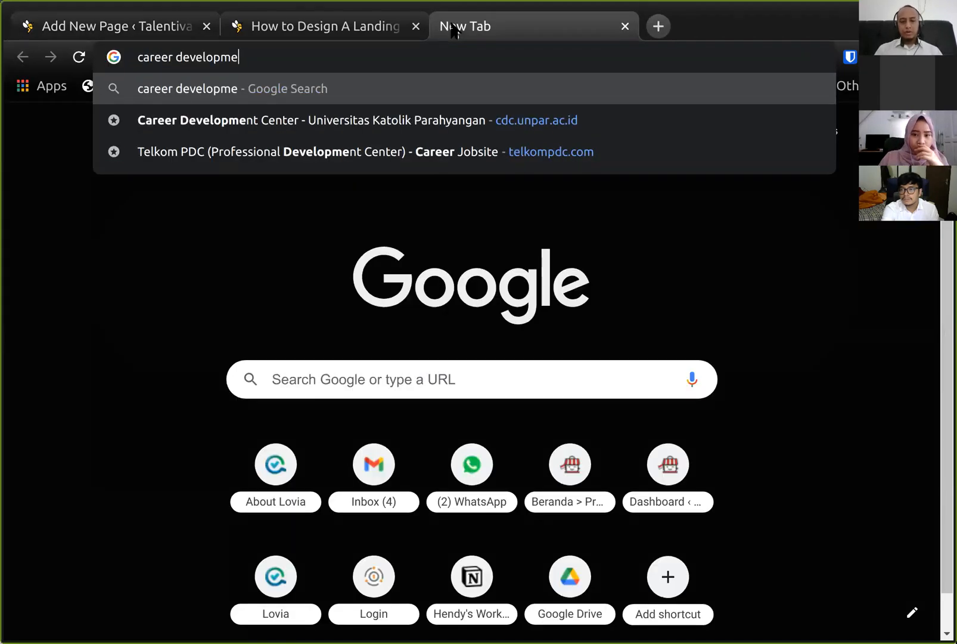
type("nt for nodejs programmer")
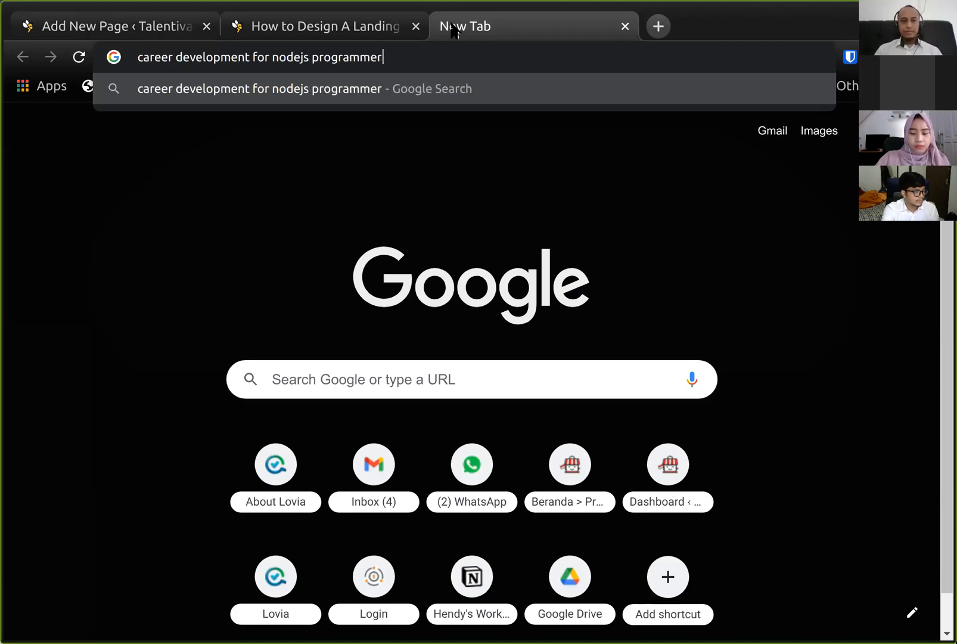
key("Return")
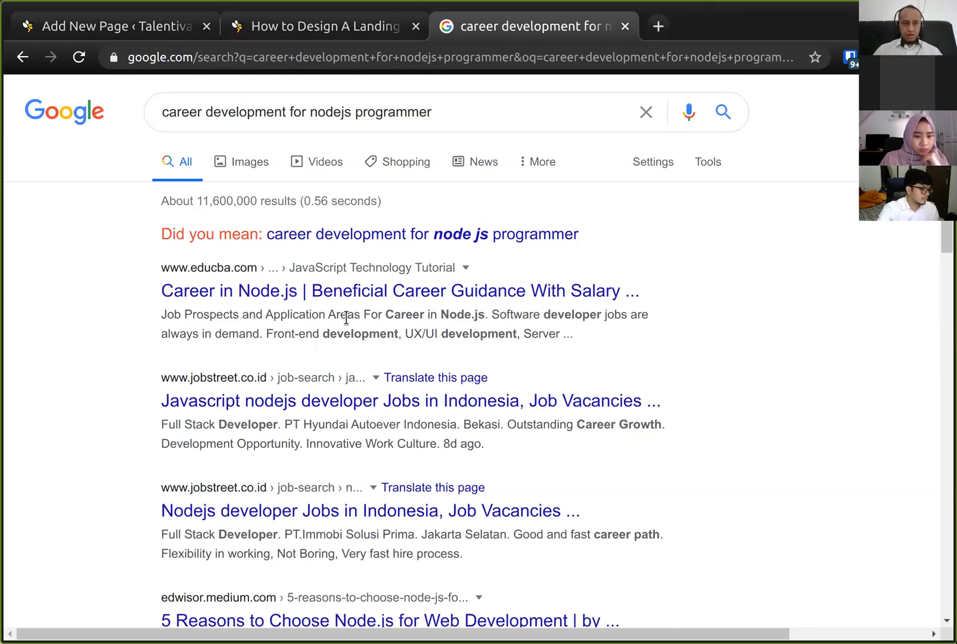
scroll(346, 318, "down", 2)
scroll(347, 318, "down", 1)
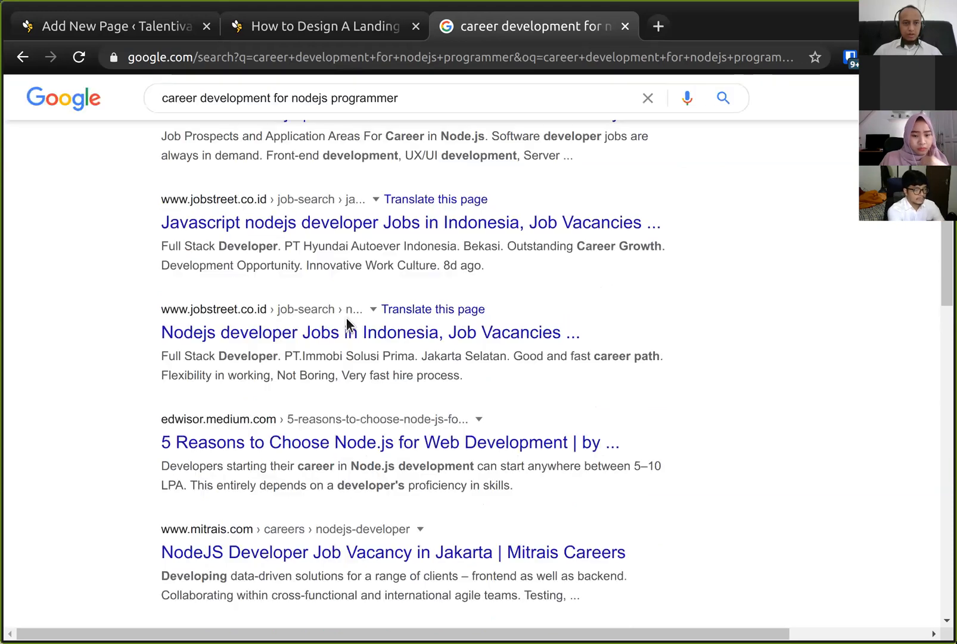
- Scroll through the rest of the Google results for Node.js career pages and return to the top
scroll(346, 325, "down", 2)
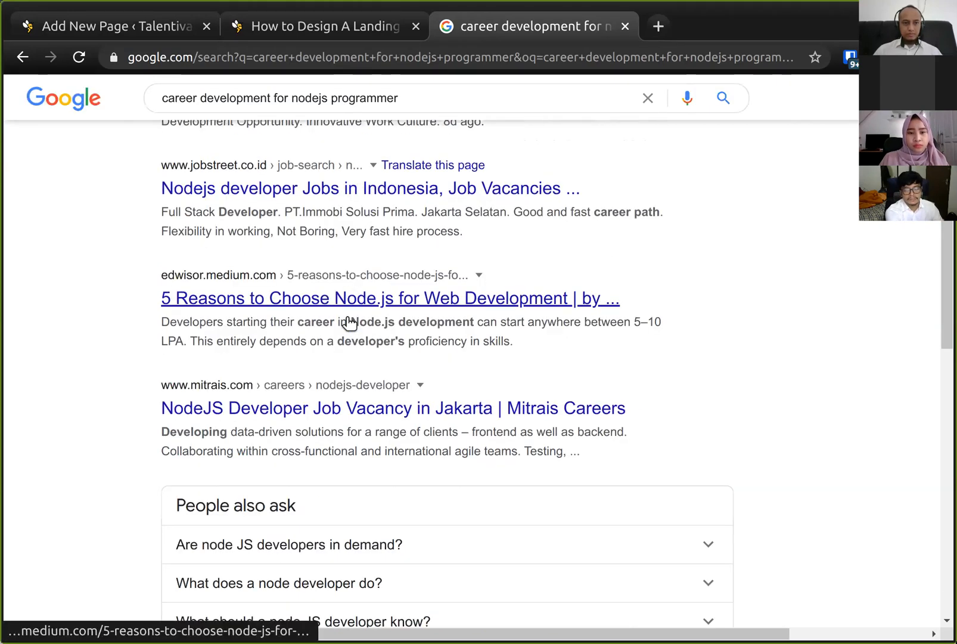
scroll(358, 298, "down", 2)
scroll(358, 295, "down", 5)
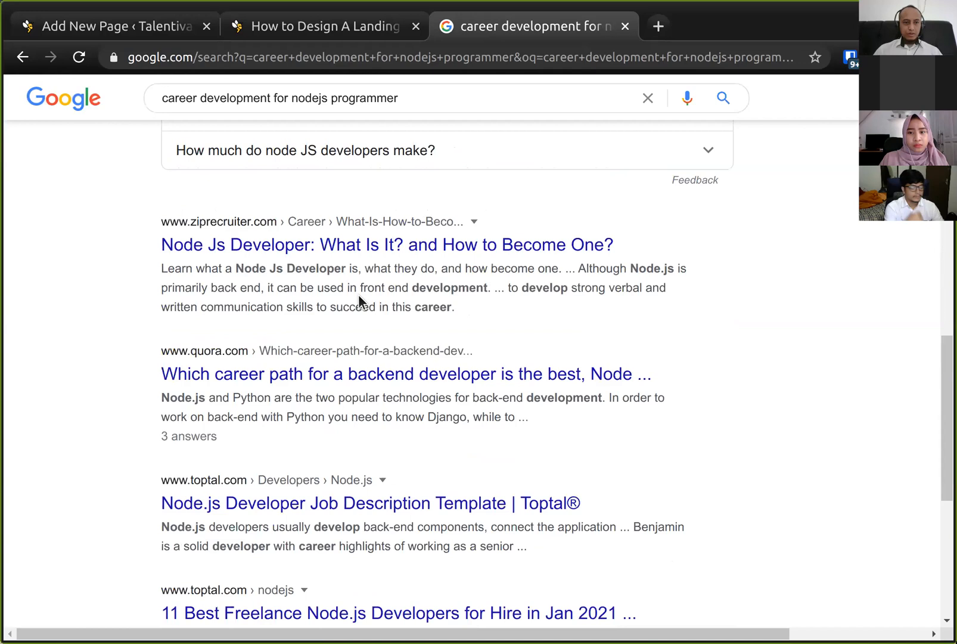
scroll(358, 294, "down", 1)
scroll(358, 294, "down", 1)
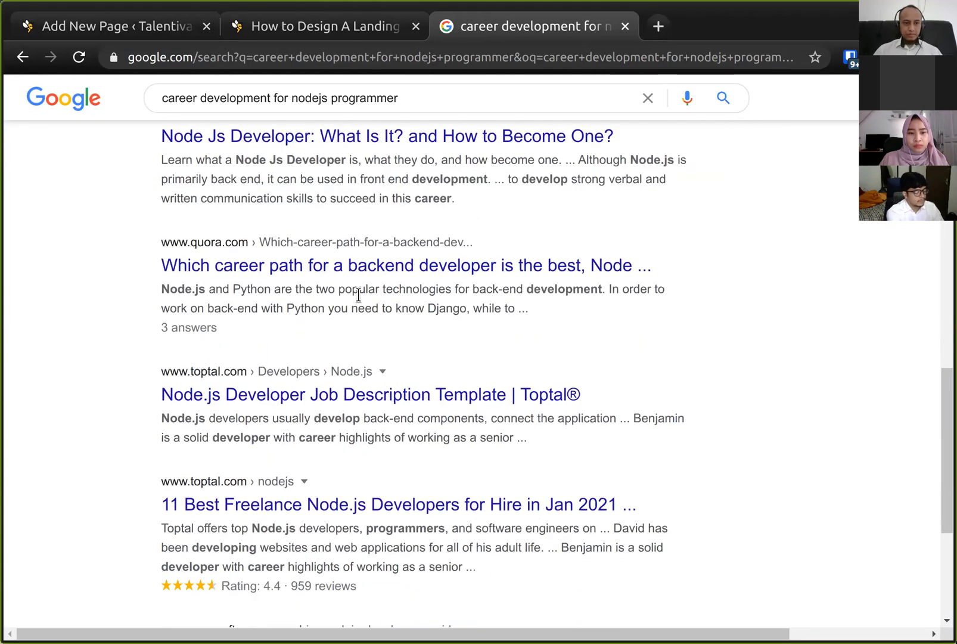
scroll(358, 294, "up", 10)
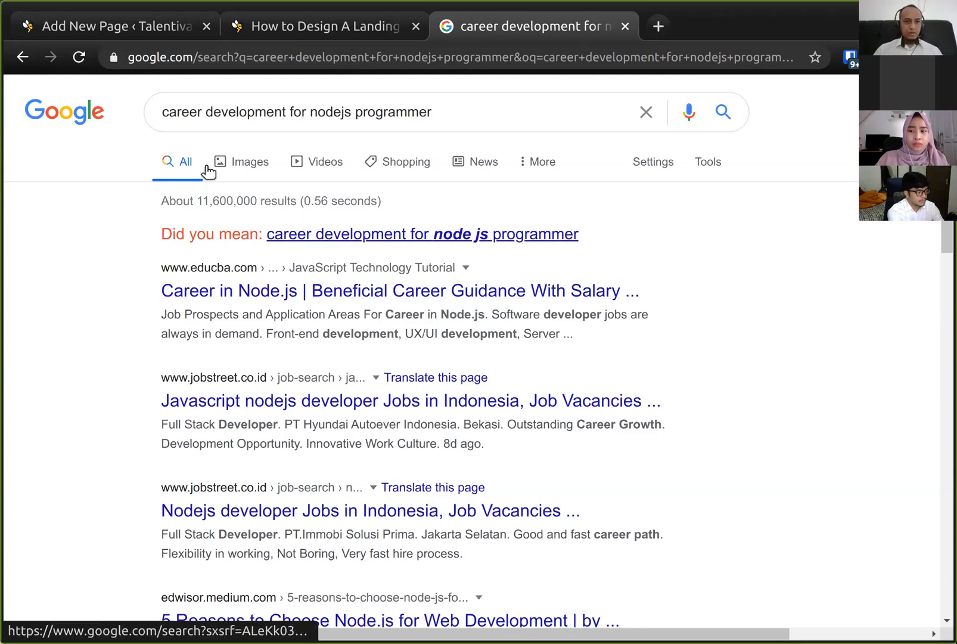
- Return to the page editor and retitle the page Career in NodeJS Programmer
left_click(80, 26)
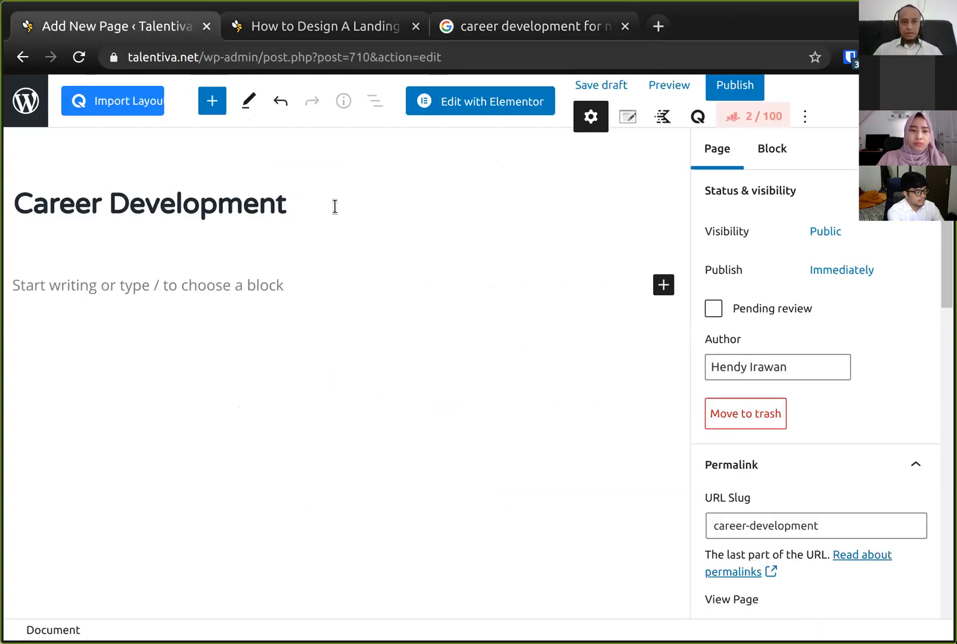
key("Home")
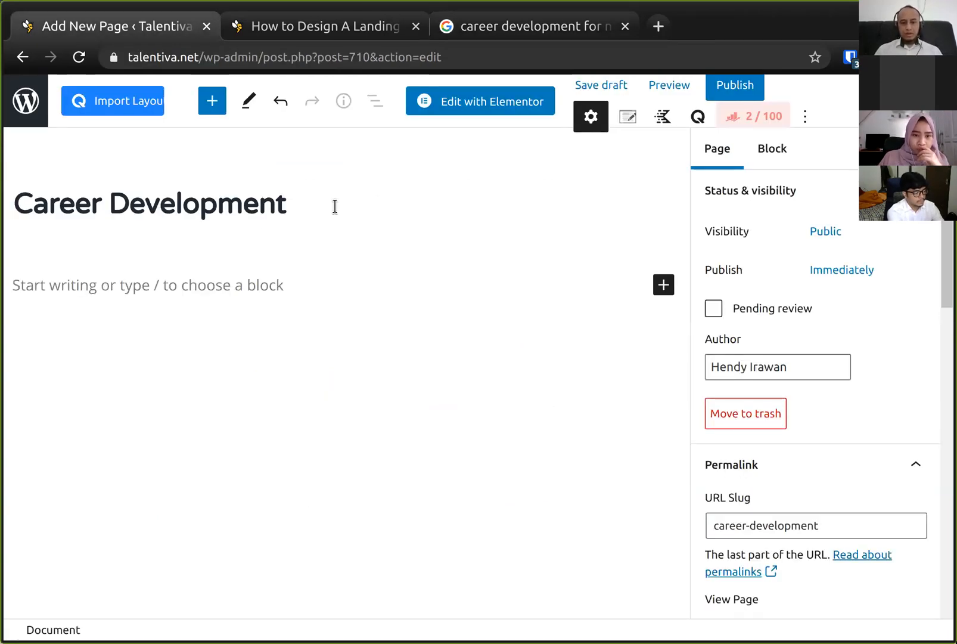
type("Im")
key("ctrl+z")
key("ctrl+shift+Left")
key("BackSpace")
type("in ")
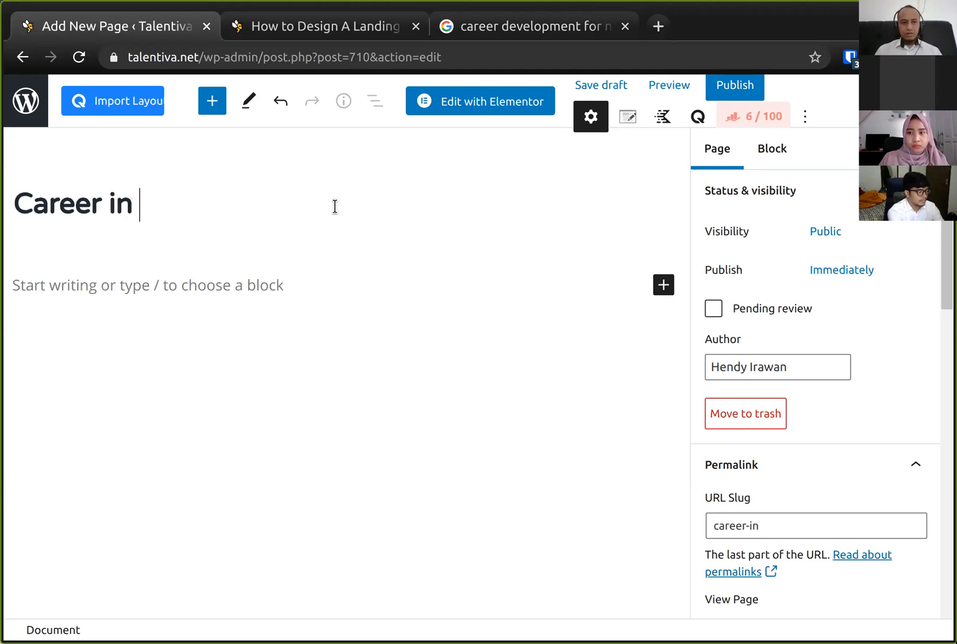
type("NodeJS P")
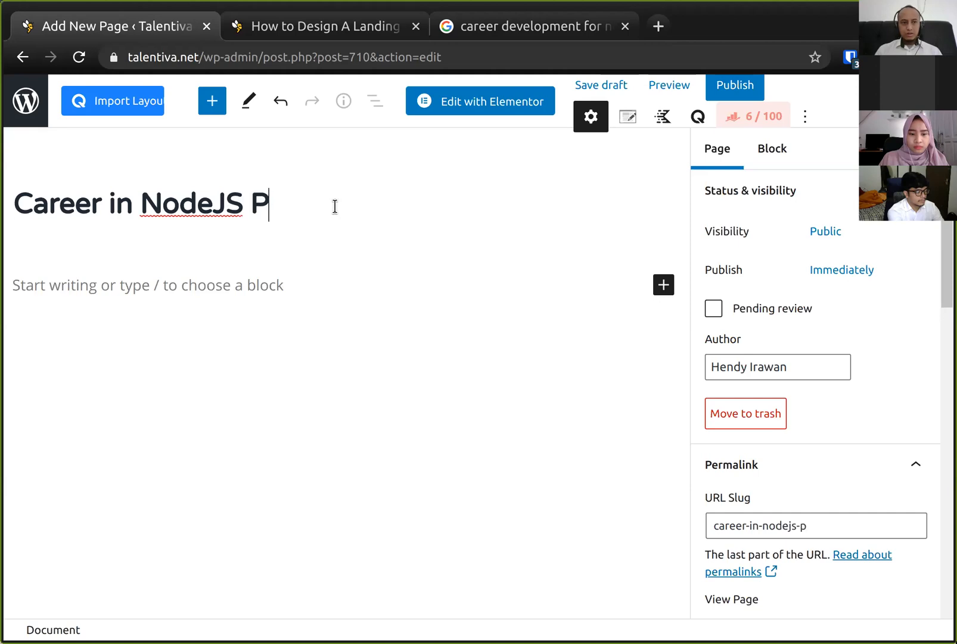
type("rogrammer")
- Change the title's wording to Career as NodeJS Programmer
key("Home")
key("ctrl+Right")
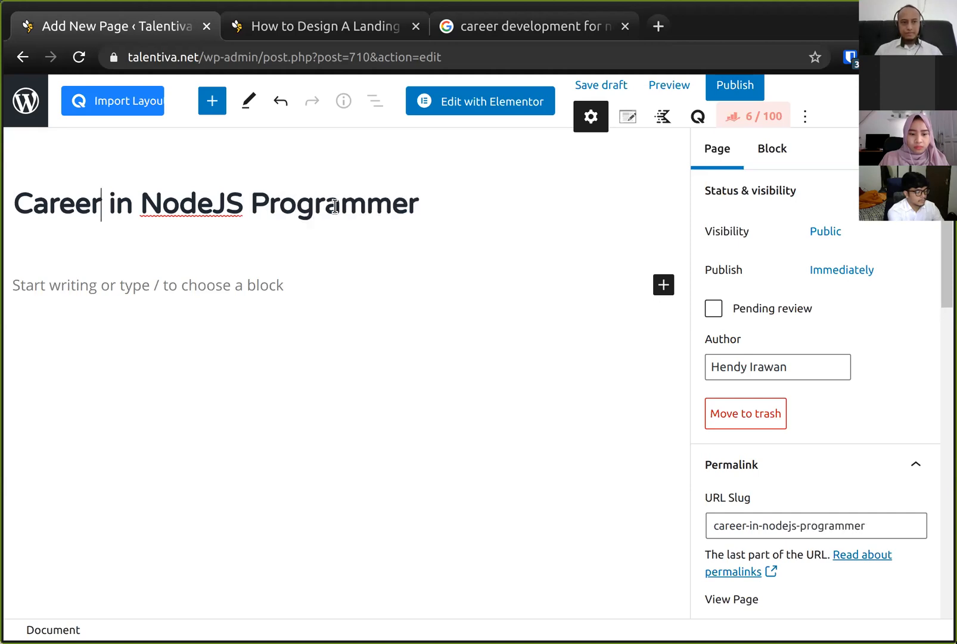
key("ctrl+shift+Right")
type("as")
key("End")
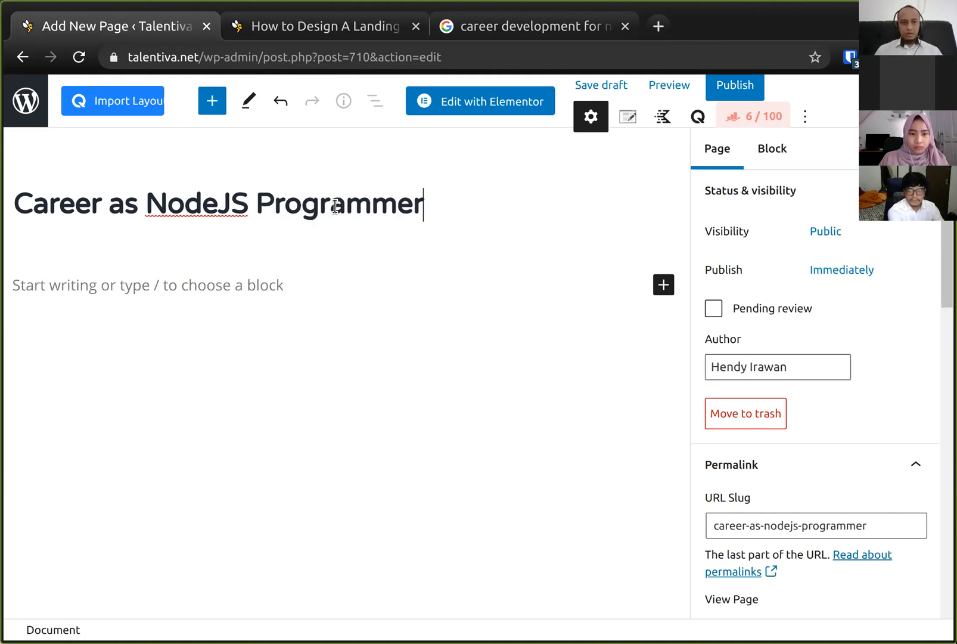
- Rewrite the title as Guide to Become NodeJS Programmer and Salaries
key("Home")
key("ctrl+shift+Right")
key("ctrl+shift+Right")
key("shift+Right")
key("BackSpace")
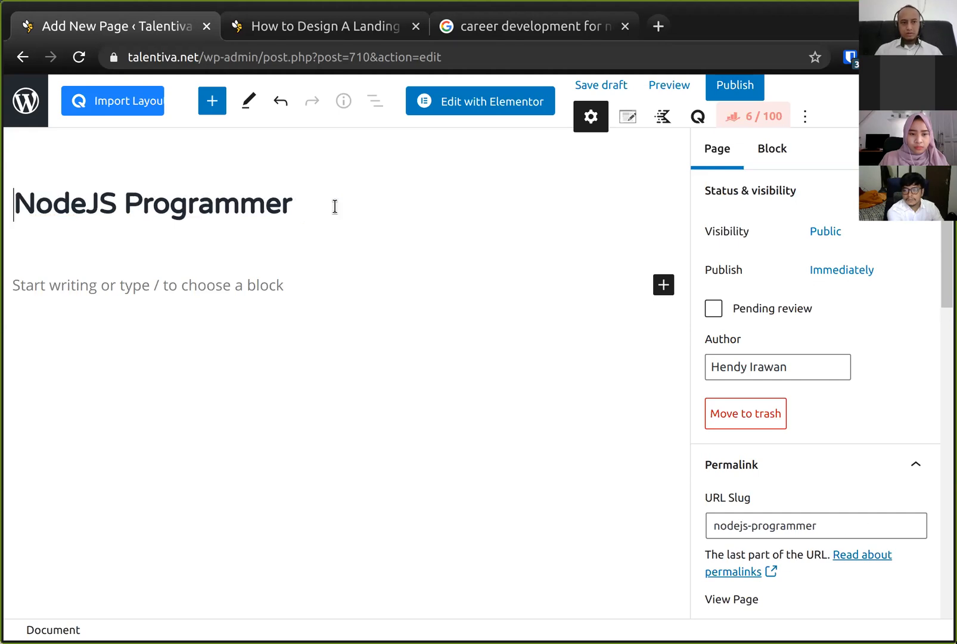
type("Guide ")
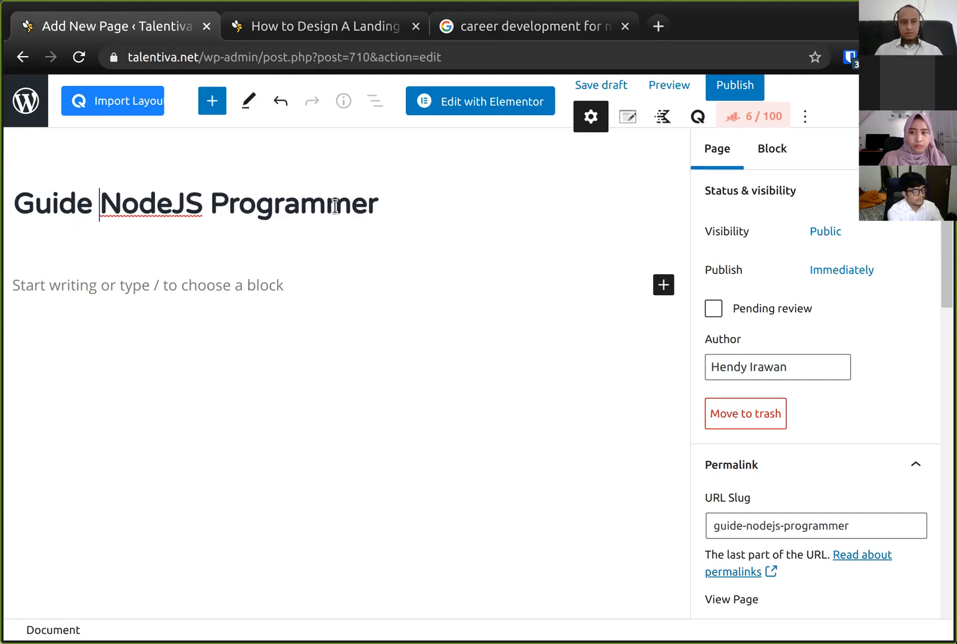
type("to Become")
key("End")
type("and Salaries")
- Edit the title to read Job Guide to Become A NodeJS Programmer and Salaries
key("Home")
key("ctrl+Left")
key("Home")
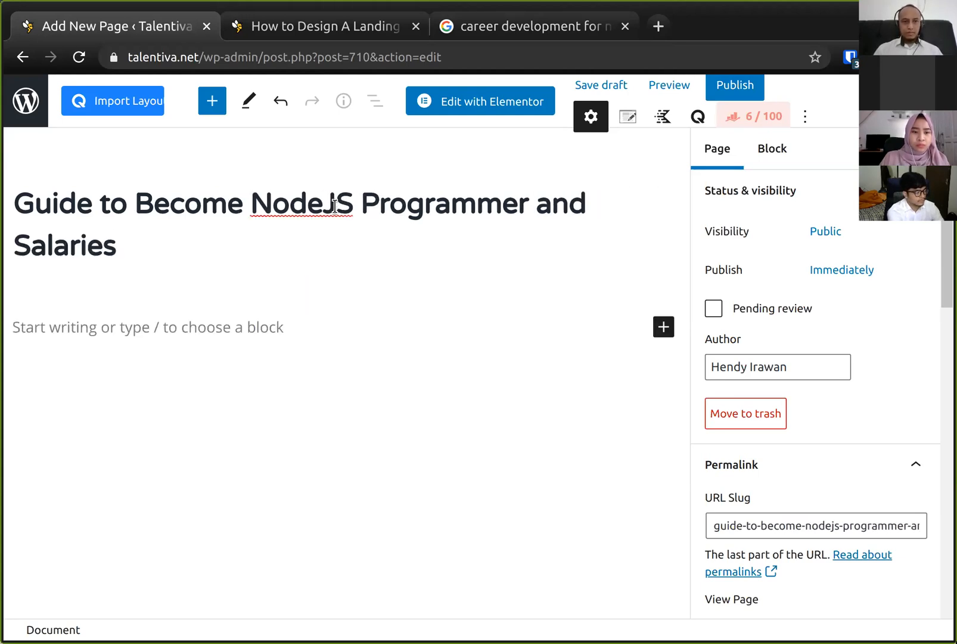
type("Job")
key("ctrl+Right")
key("ctrl+Right")
key("ctrl+Right")
key("Right")
type("A")
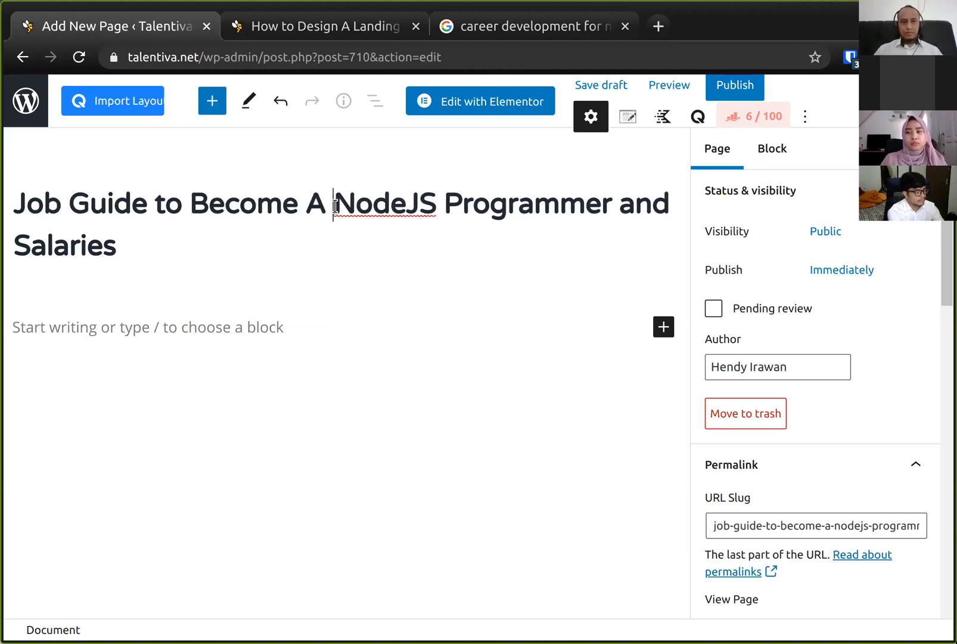
- Shorten the title to Job Guide to Be A NodeJS Programmer and Salaries
key("ctrl+End")
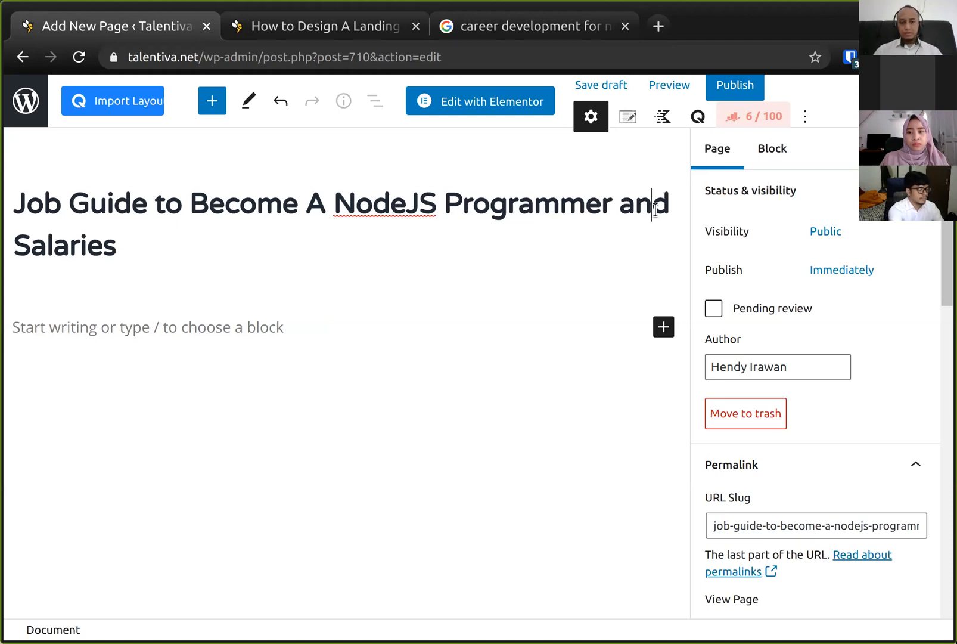
key("Right")
key("Right")
key("Right")
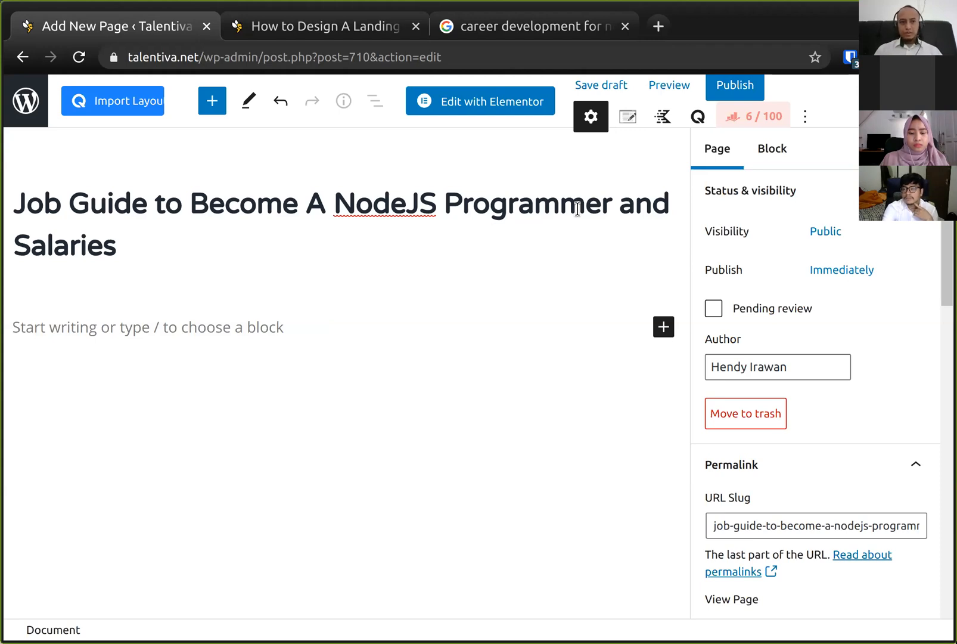
left_click(301, 200)
key("BackSpace")
key("BackSpace")
key("BackSpace")
key("BackSpace")
key("BackSpace")
left_click(333, 214)
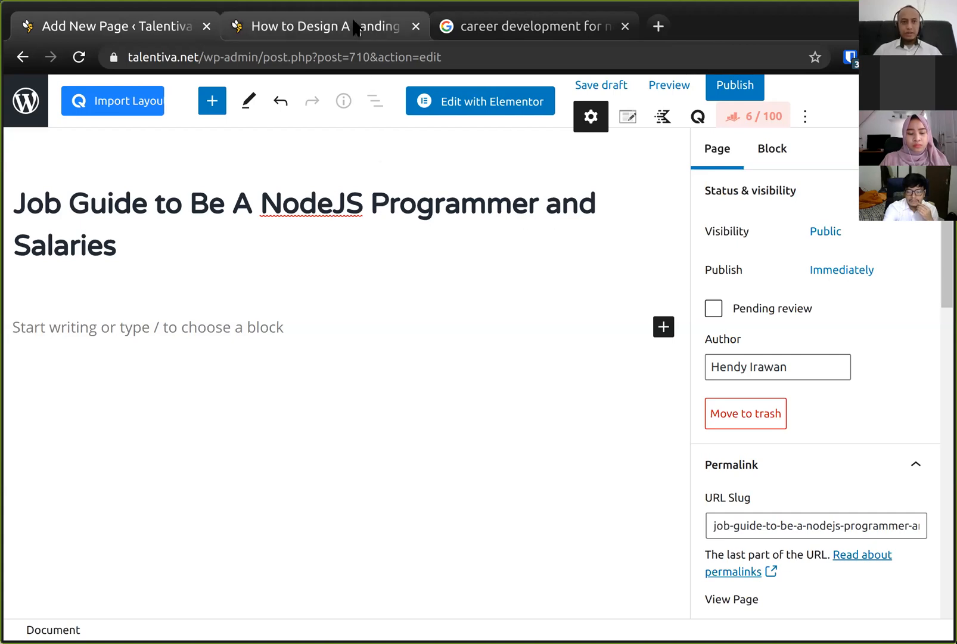
- Highlight Focus keyword in the plan on the course page and return to the editor
left_click(322, 26)
left_click_drag(83, 267, 193, 268)
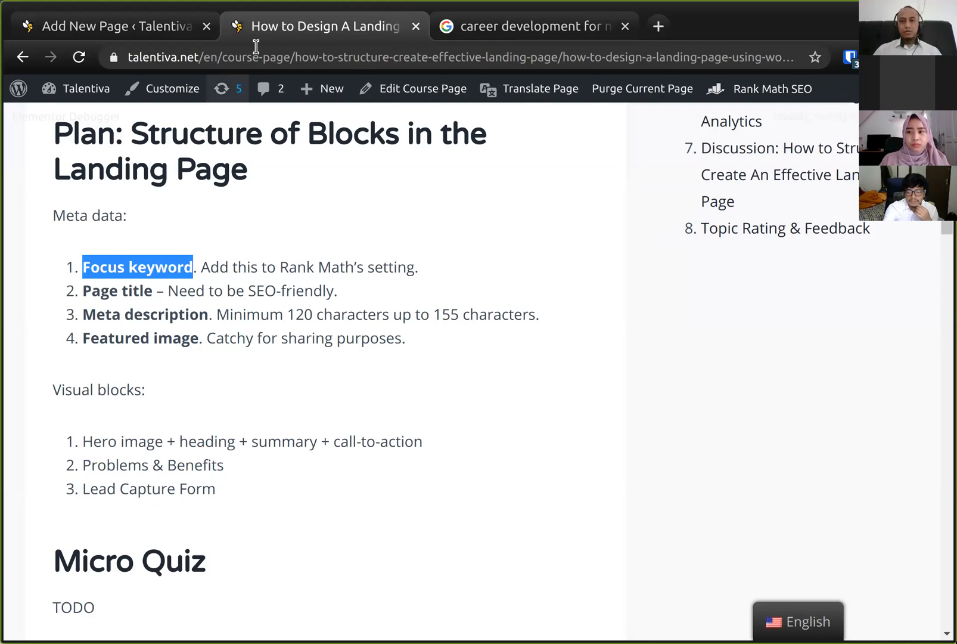
left_click(177, 28)
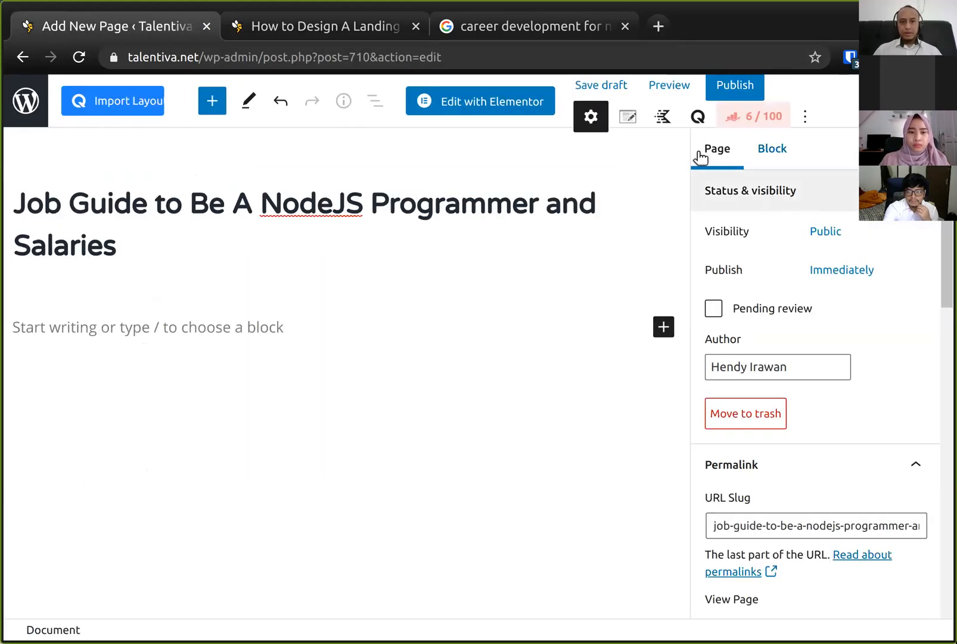
- Open the Rank Math panel and add the focus keyword nodejs programmmer jobs
left_click(741, 119)
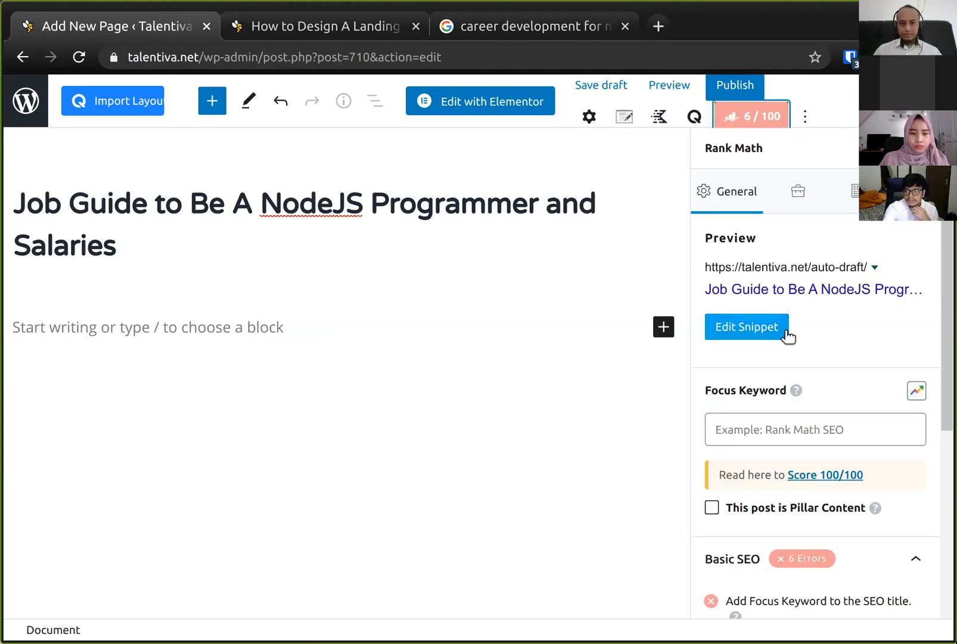
left_click(772, 430)
type("nodejs")
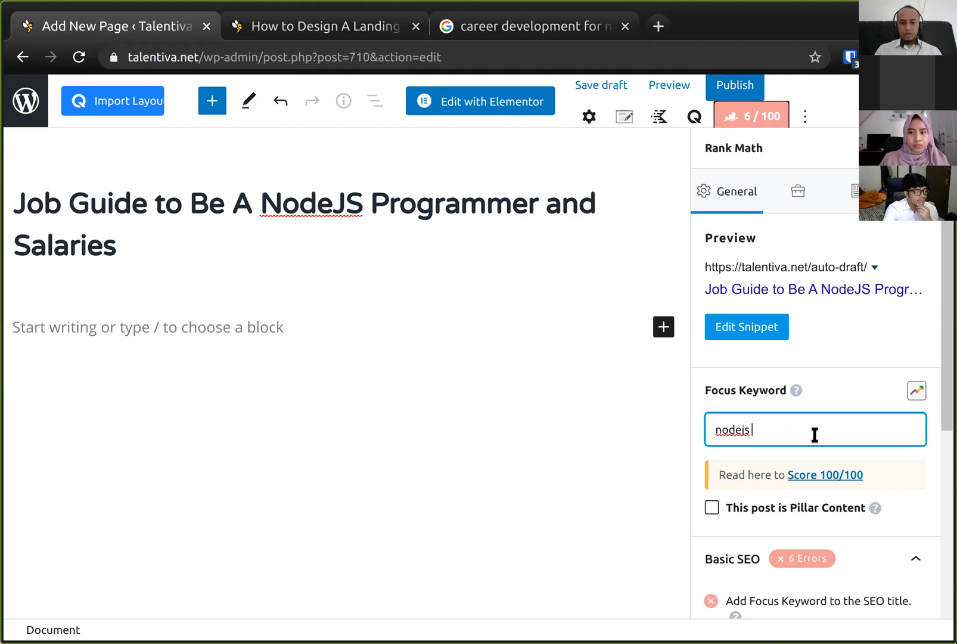
type(" programmer ")
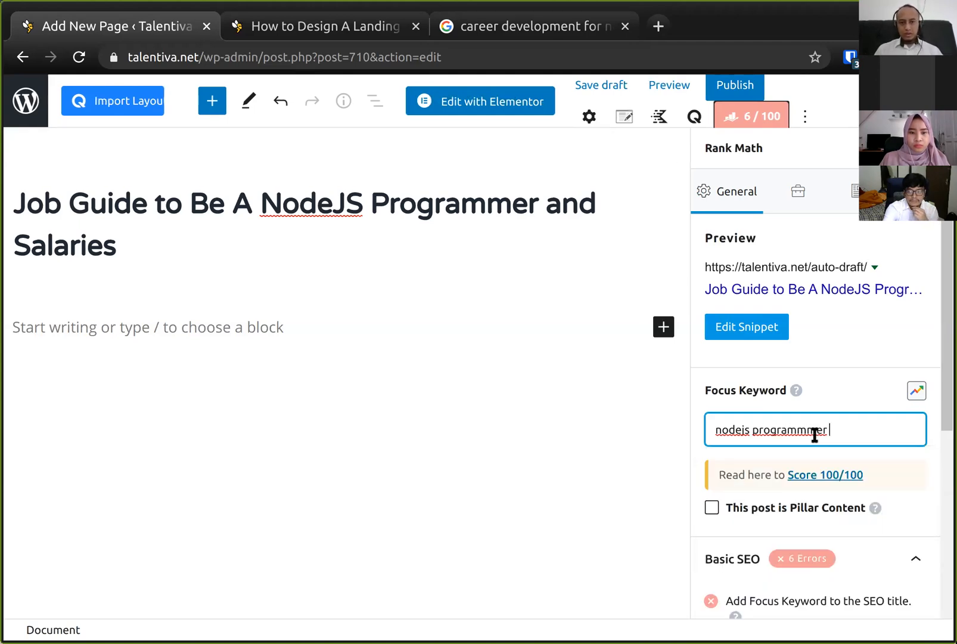
type("jobs")
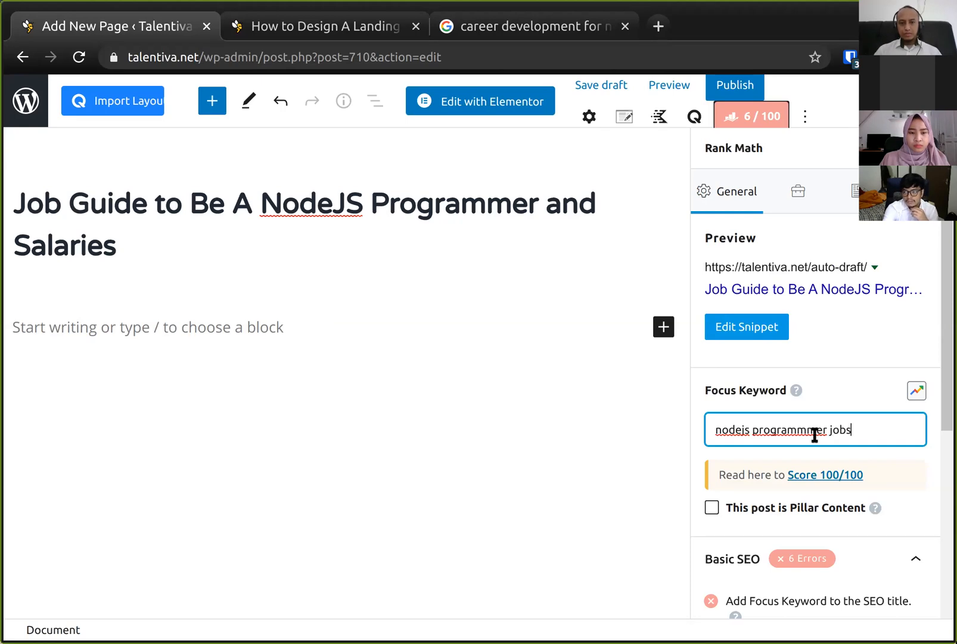
key("Return")
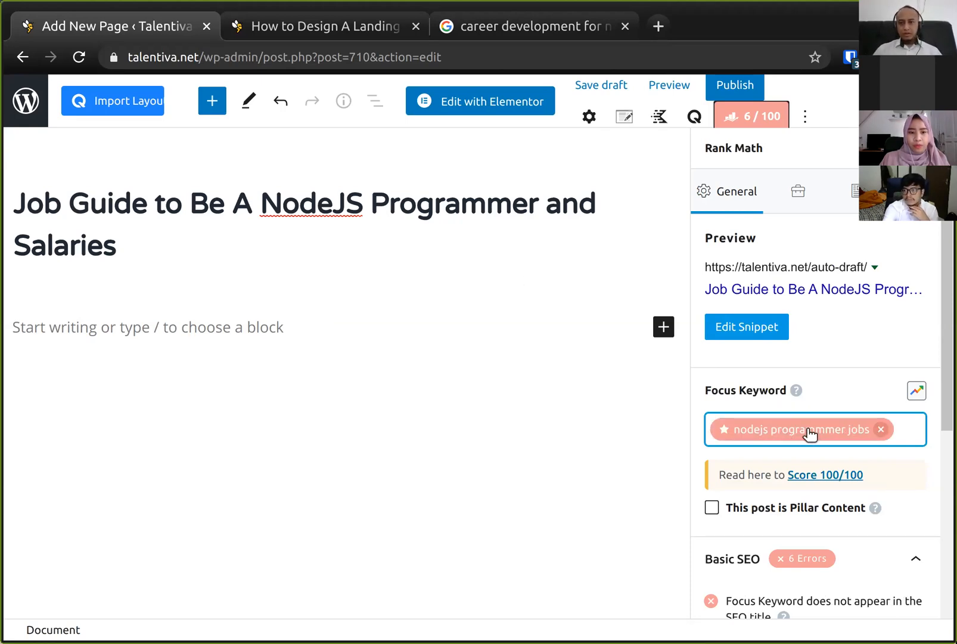
- Insert Jobs after Programmer in the title and review the Basic SEO checks
left_click(544, 205)
type("Jobs")
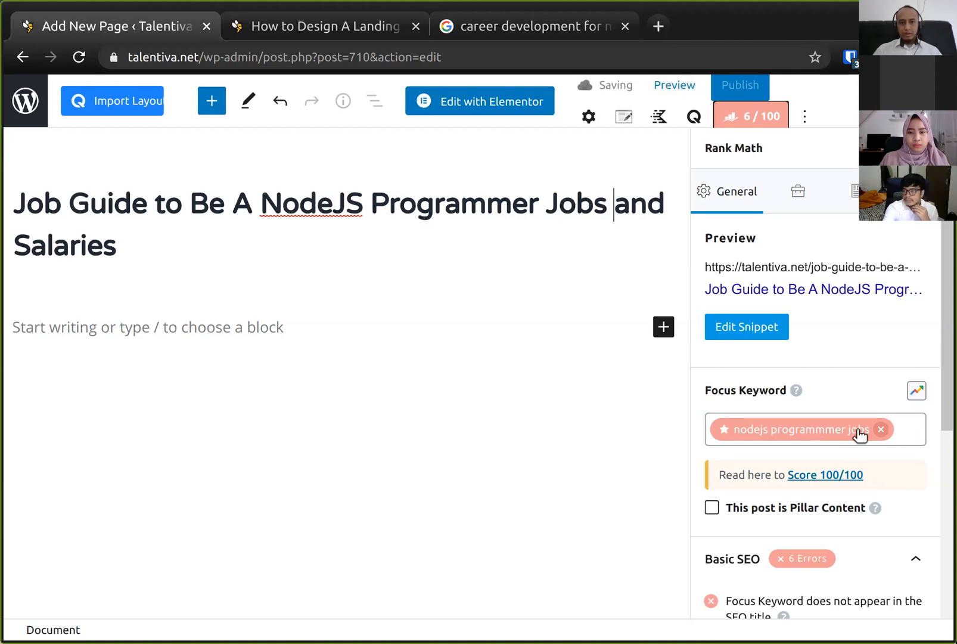
left_click(907, 429)
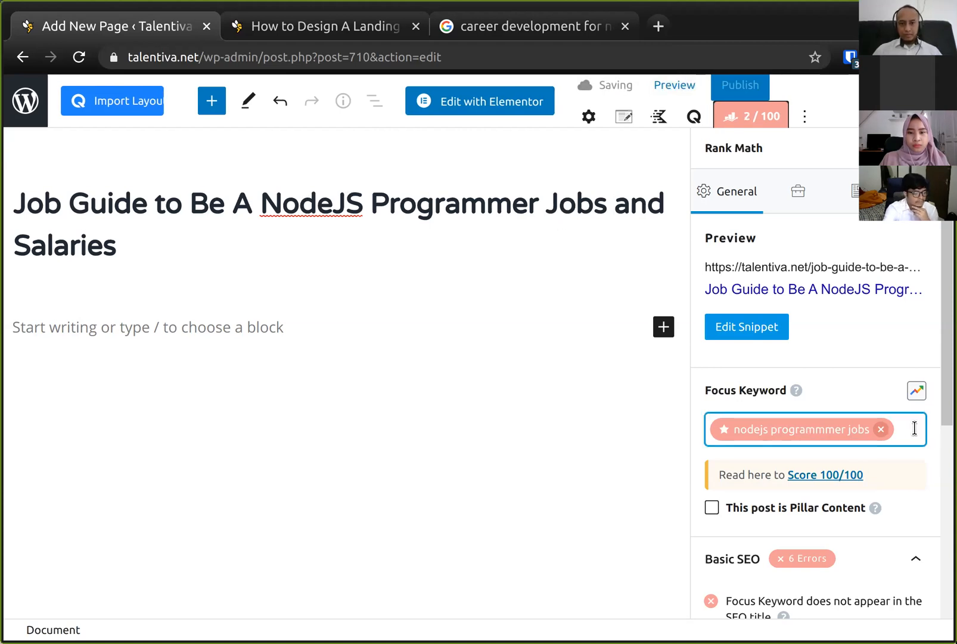
scroll(767, 507, "down", 3)
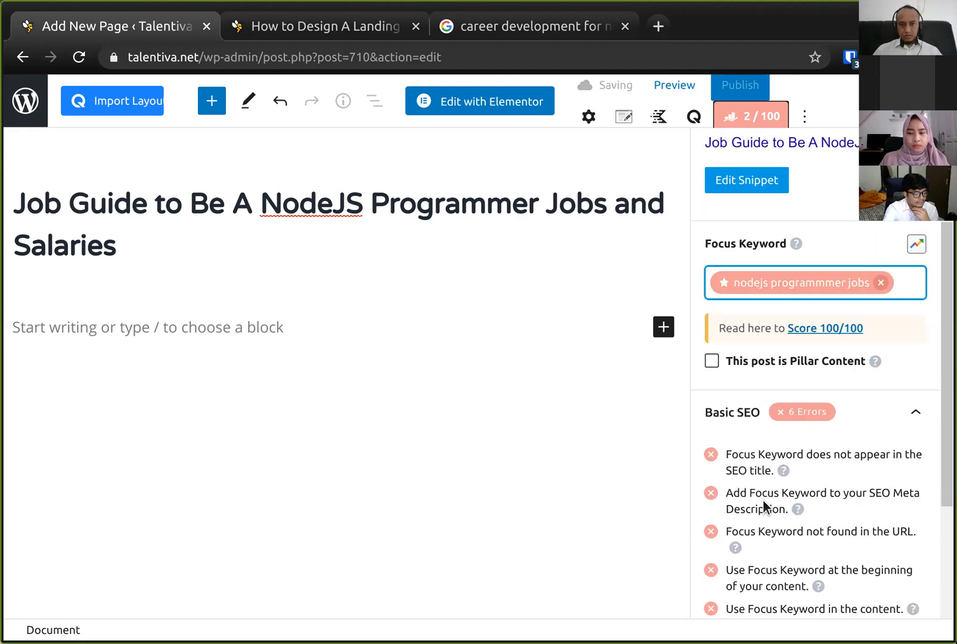
scroll(739, 386, "down", 2)
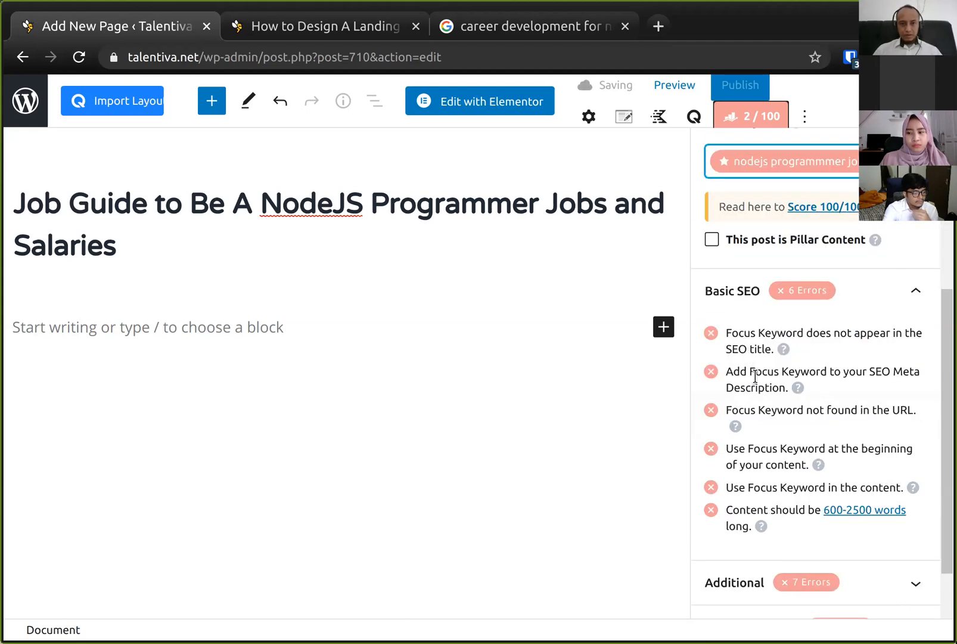
left_click(342, 198)
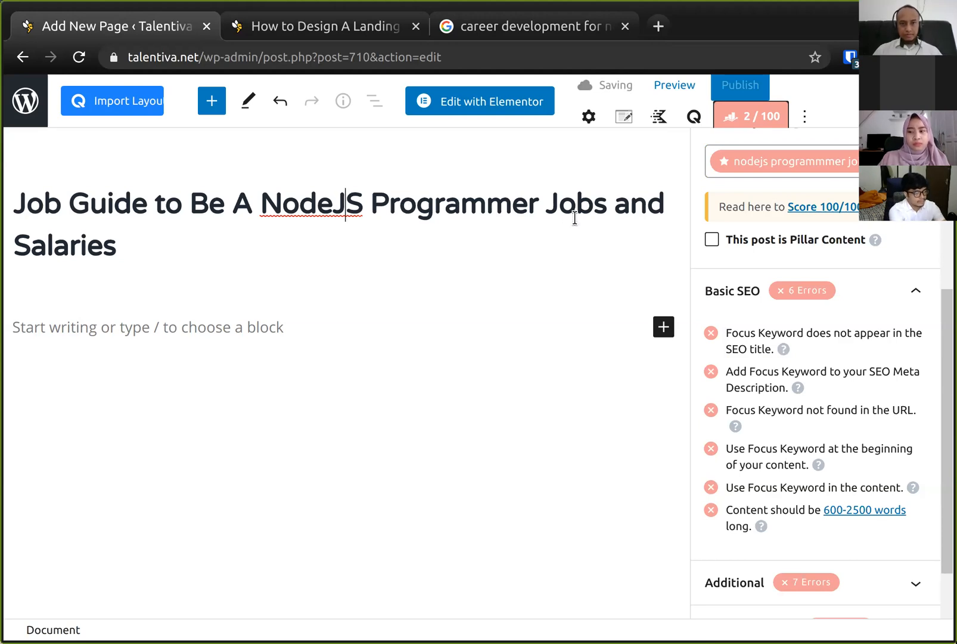
left_click(390, 209)
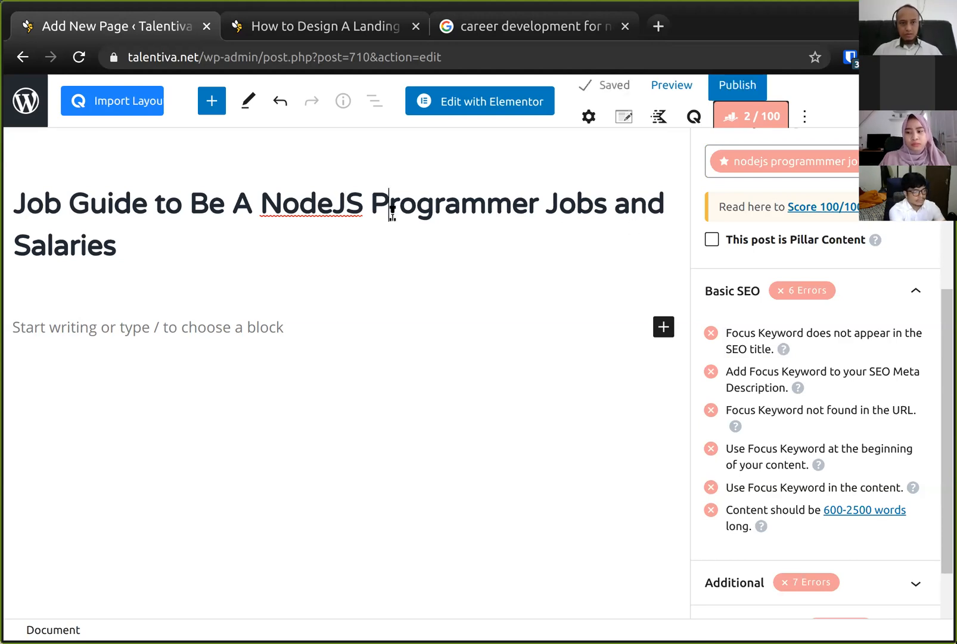
scroll(768, 197, "up", 5)
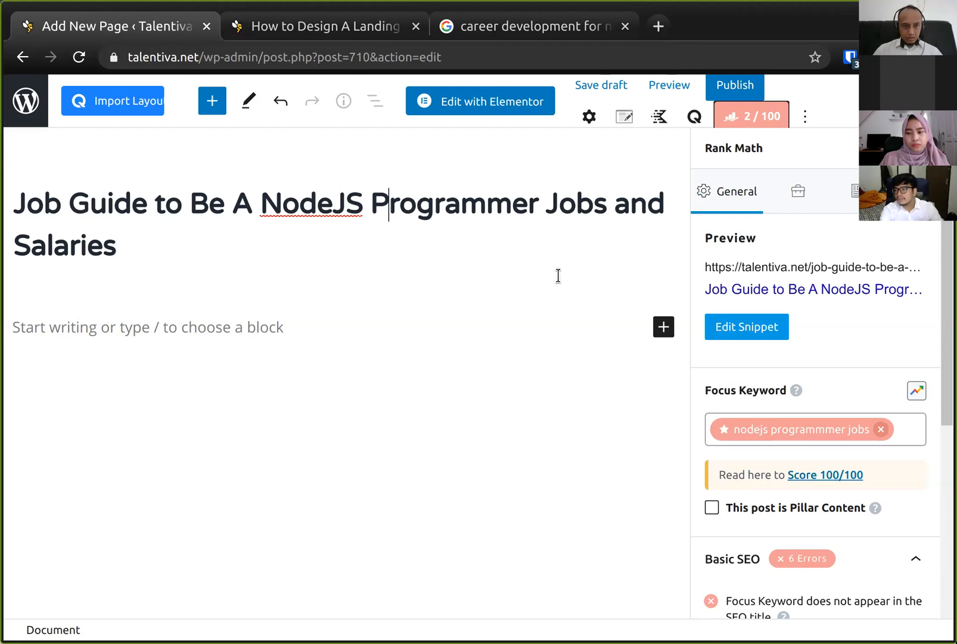
- Retitle the page NodeJS Programmer Jobs and Salaries Guide and save the draft
left_click(265, 202)
key("shift+Home")
key("BackSpace")
key("ctrl+Right")
key("ctrl+Right")
key("ctrl+Right")
key("ctrl+Right")
key("ctrl+Left")
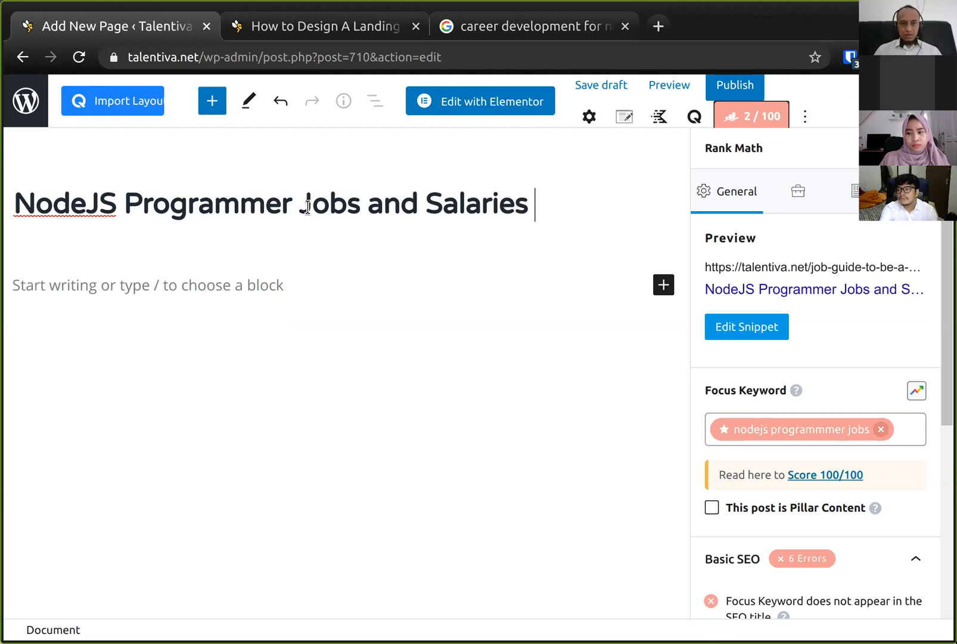
type("Guide")
key("ctrl+s")
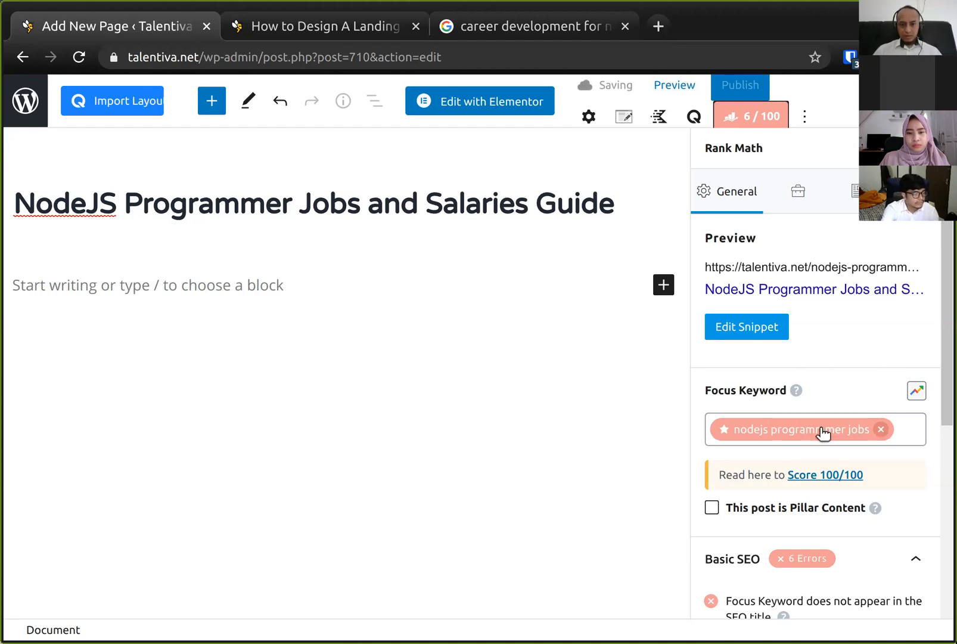
- Replace the focus keyword with nodejs programmer jobs
left_click(881, 429)
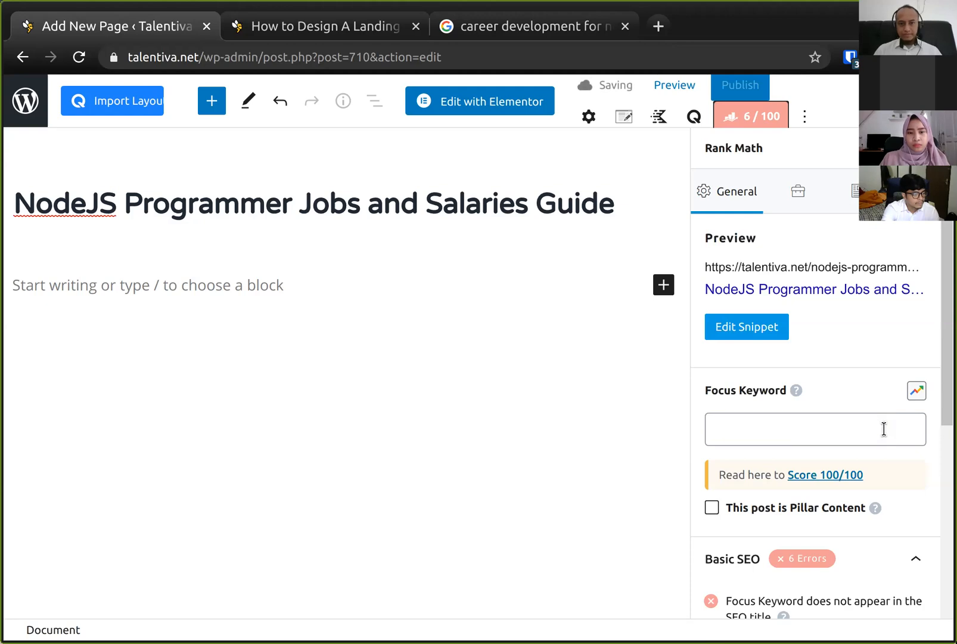
left_click(877, 427)
type("nodejs programmer jobs")
key("Return")
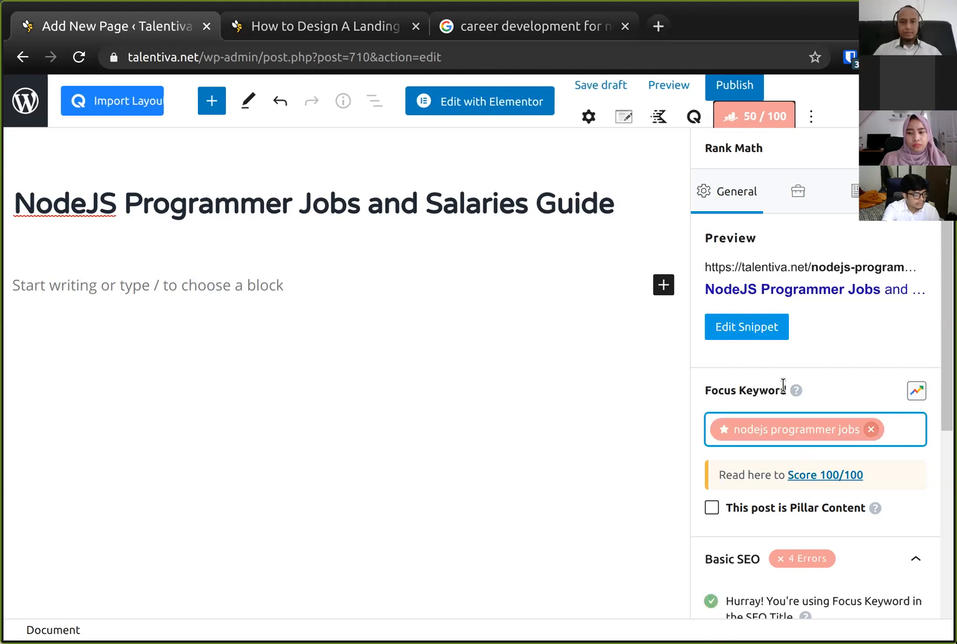
- Review the Basic SEO checks for the updated focus keyword
left_click(582, 257)
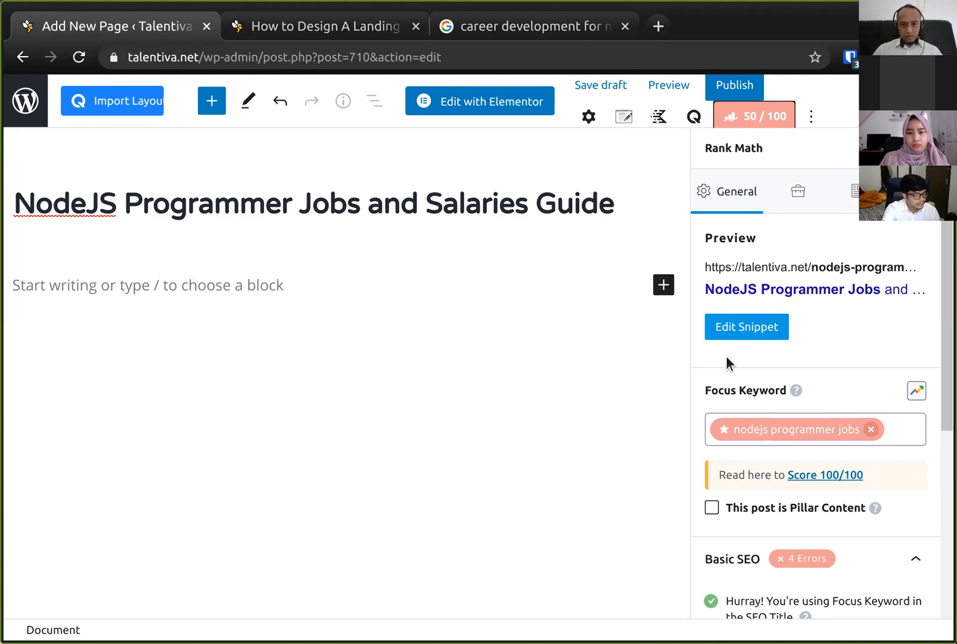
left_click(900, 432)
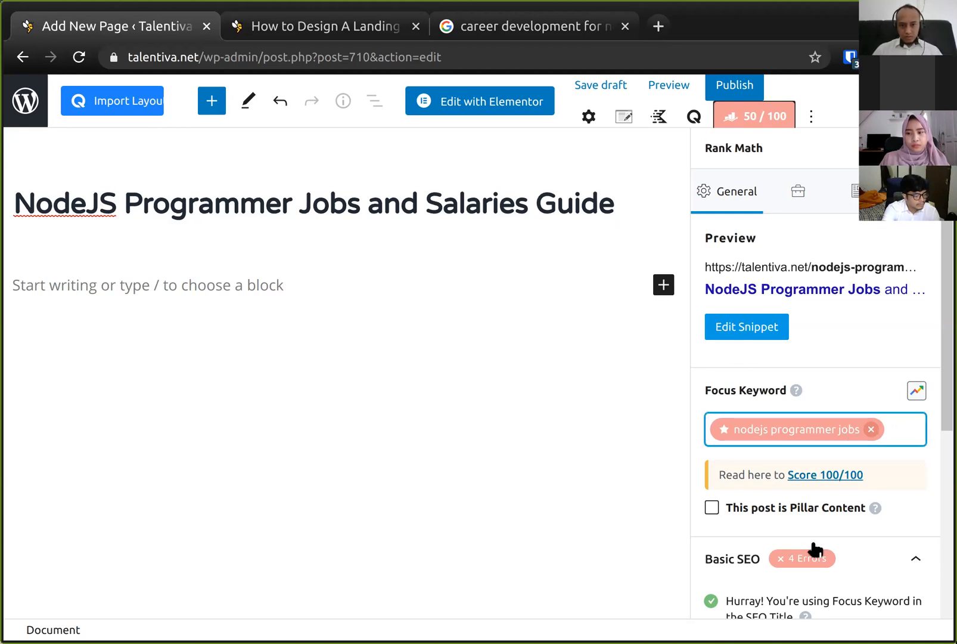
scroll(812, 547, "down", 3)
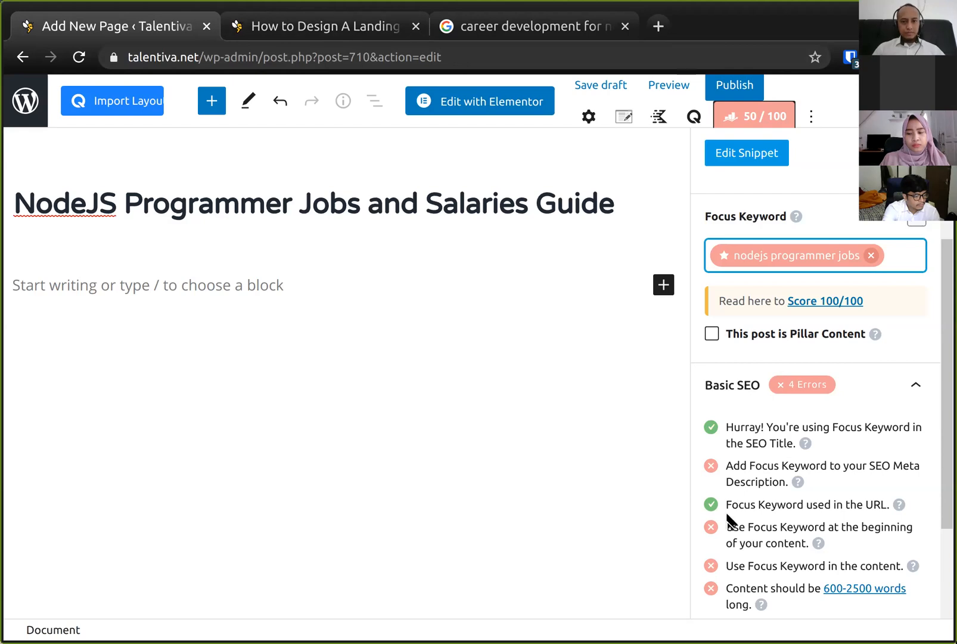
scroll(730, 516, "down", 1)
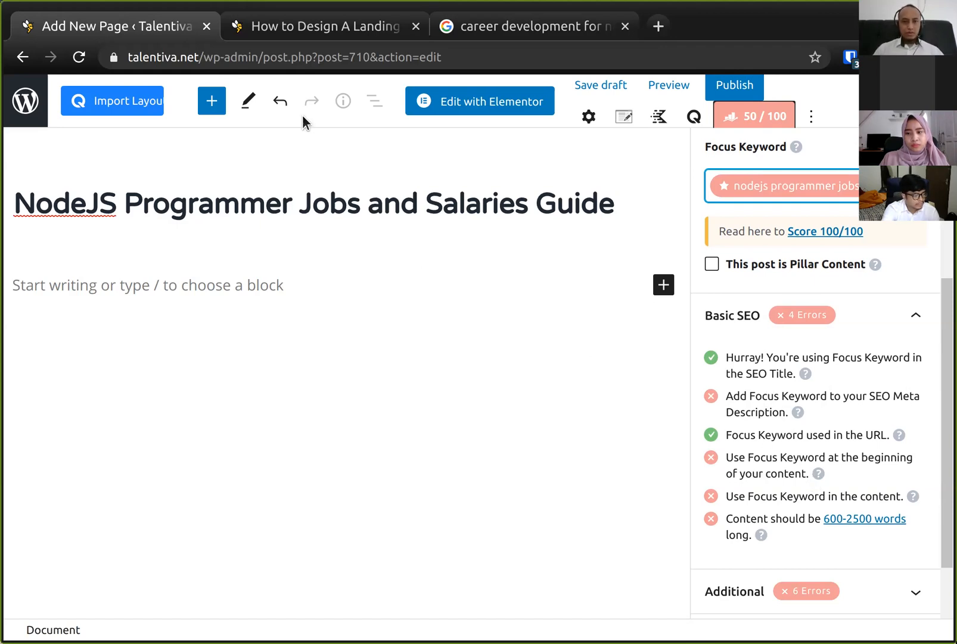
- Consult the tutorial's meta data checklist for focus keyword, page title and meta description in the other tab
left_click(280, 33)
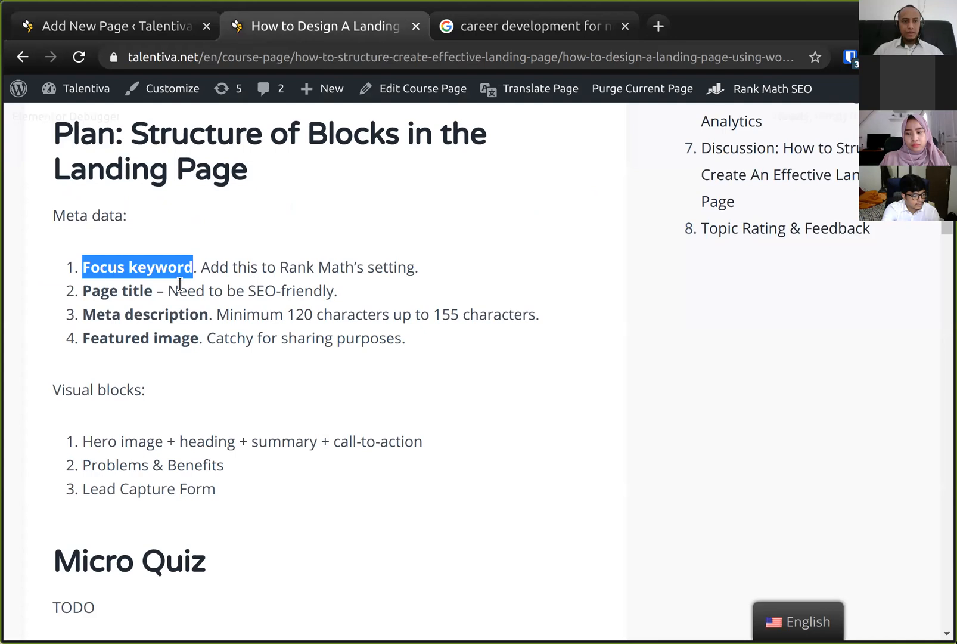
left_click(117, 290)
left_click_drag(91, 263, 154, 263)
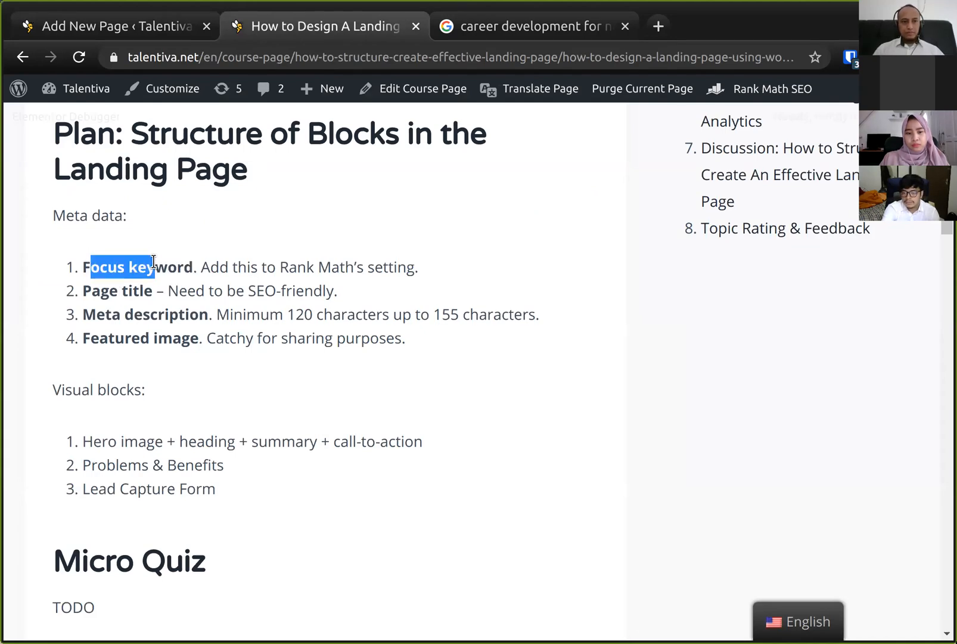
left_click_drag(91, 291, 171, 292)
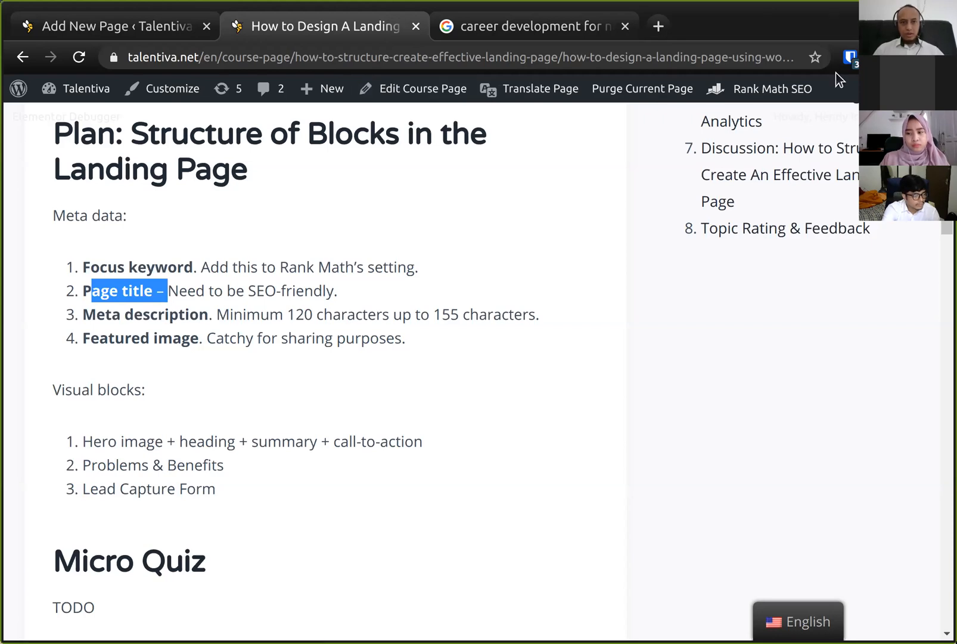
left_click(132, 316)
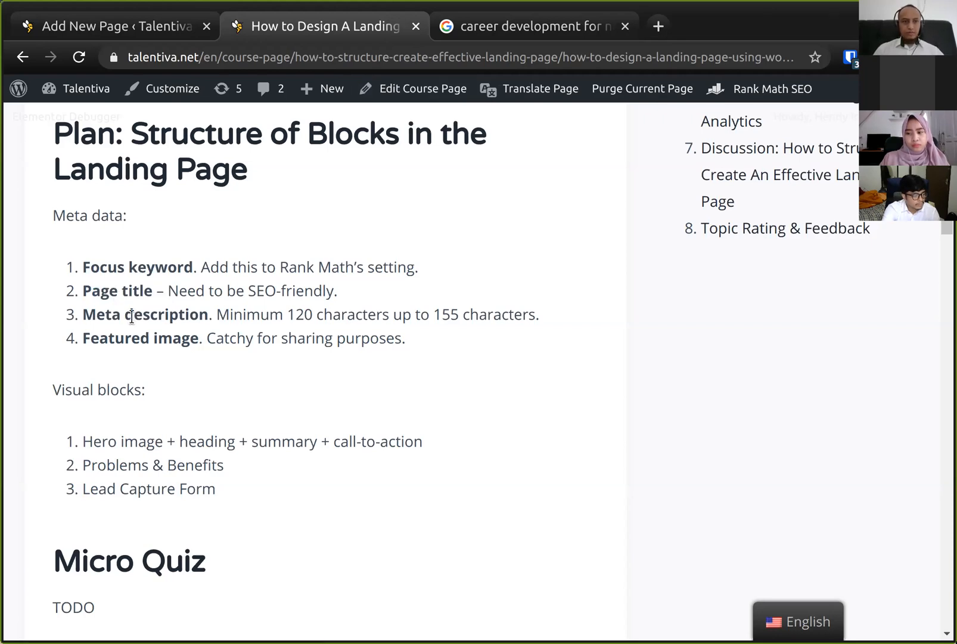
left_click(119, 27)
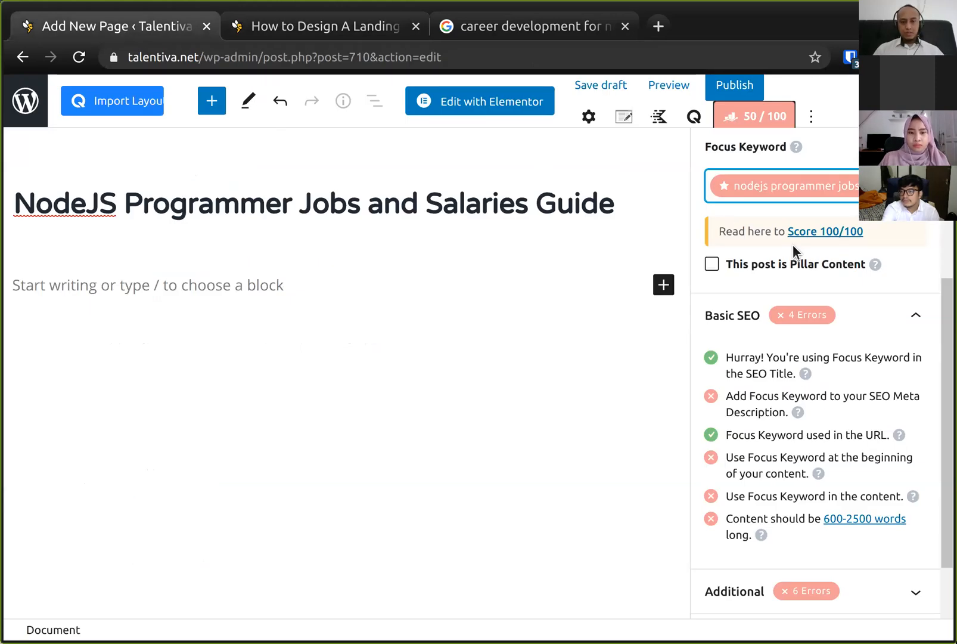
- Open the snippet editor and write a meta description starting 'Want to become a NodeJS programmer?' covering jobs, expected salaries and online training
scroll(793, 244, "up", 4)
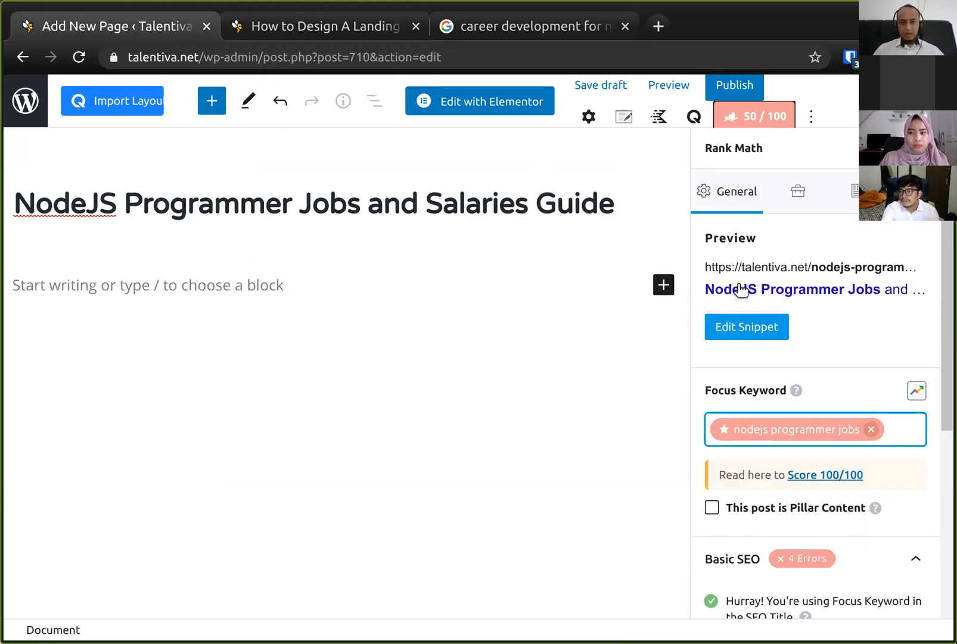
left_click(756, 329)
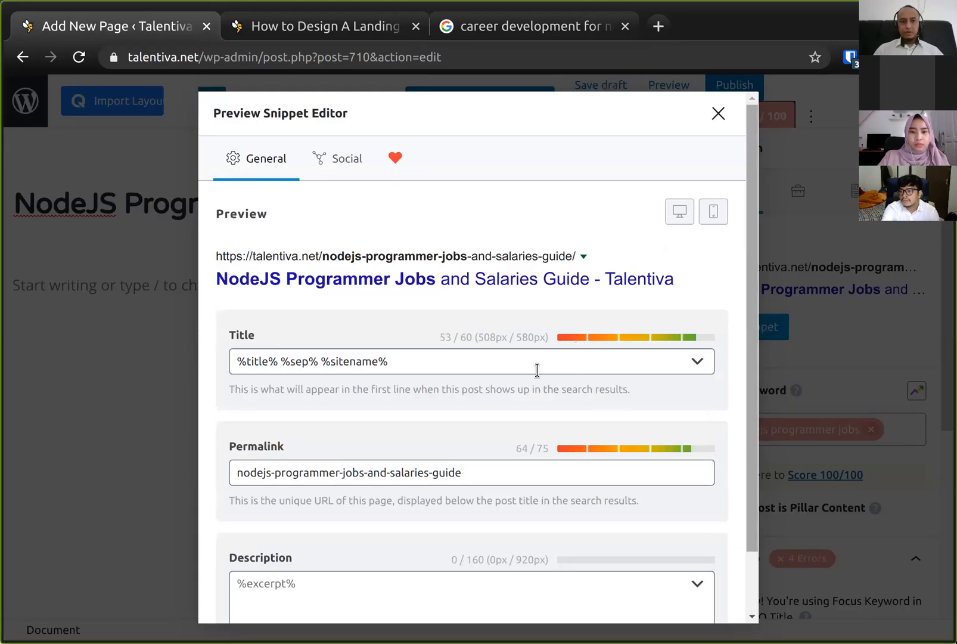
left_click(537, 371)
scroll(537, 370, "down", 2)
scroll(537, 370, "up", 2)
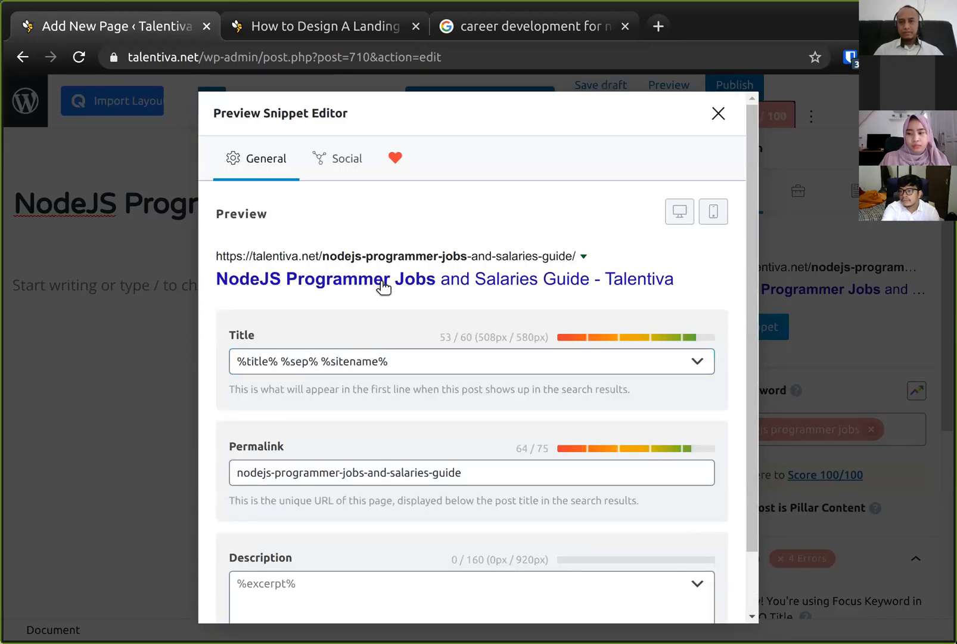
scroll(425, 348, "down", 2)
left_click(451, 488)
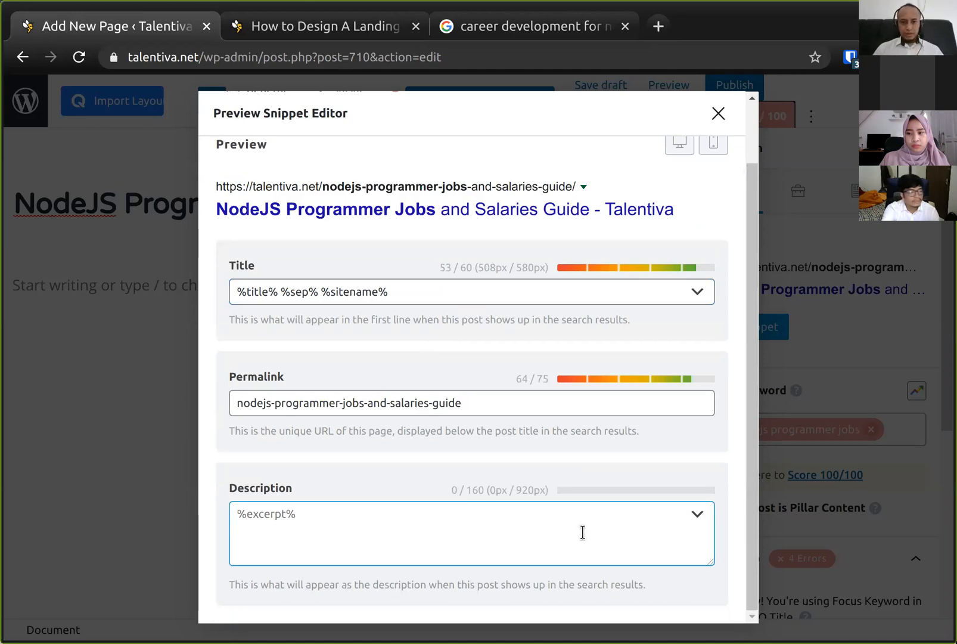
left_click(529, 524)
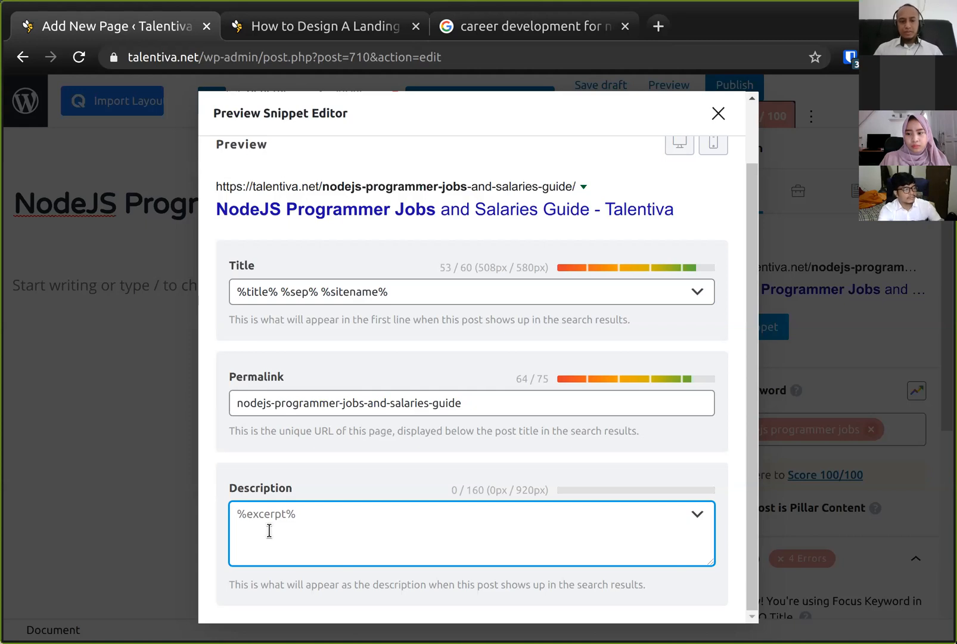
type("Want to become a NodeJ")
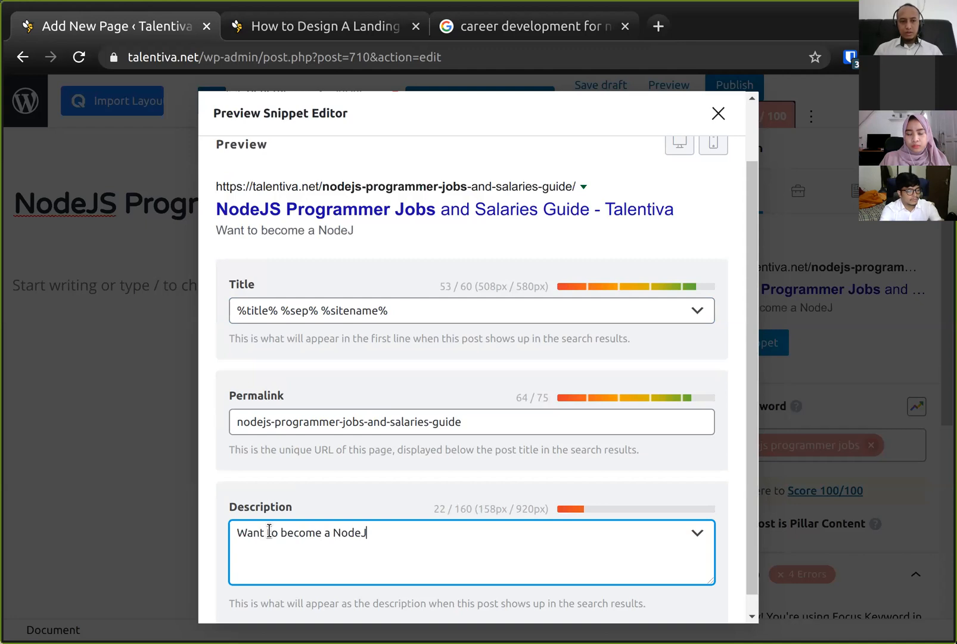
type("S programmer? See")
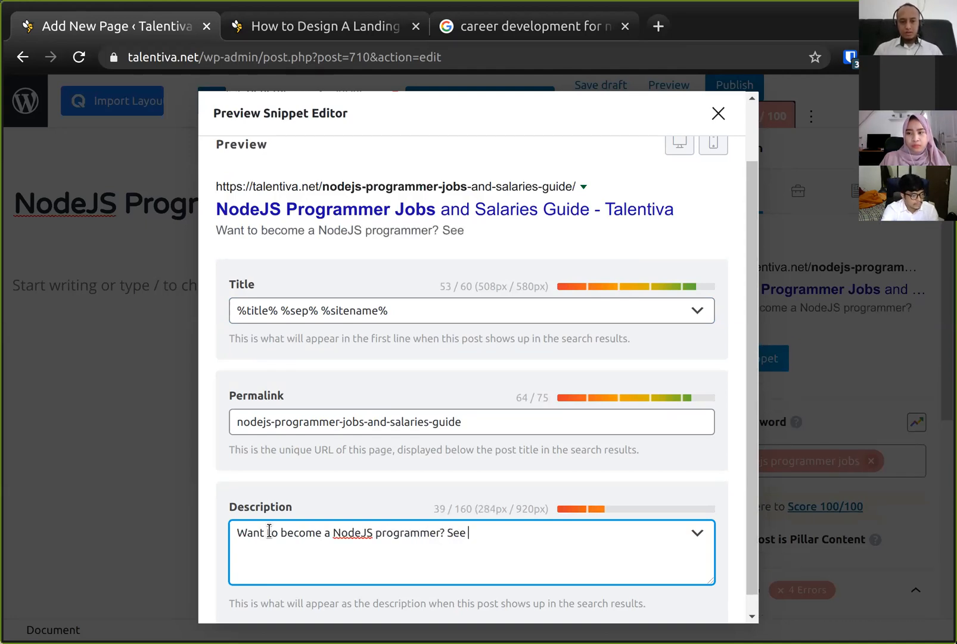
type(" what ndoeJS")
key("BackSpace")
key("ctrl+shift+Left")
key("ctrl+shift+Left")
key("ctrl+shift+Right")
type("NodeJS Pro")
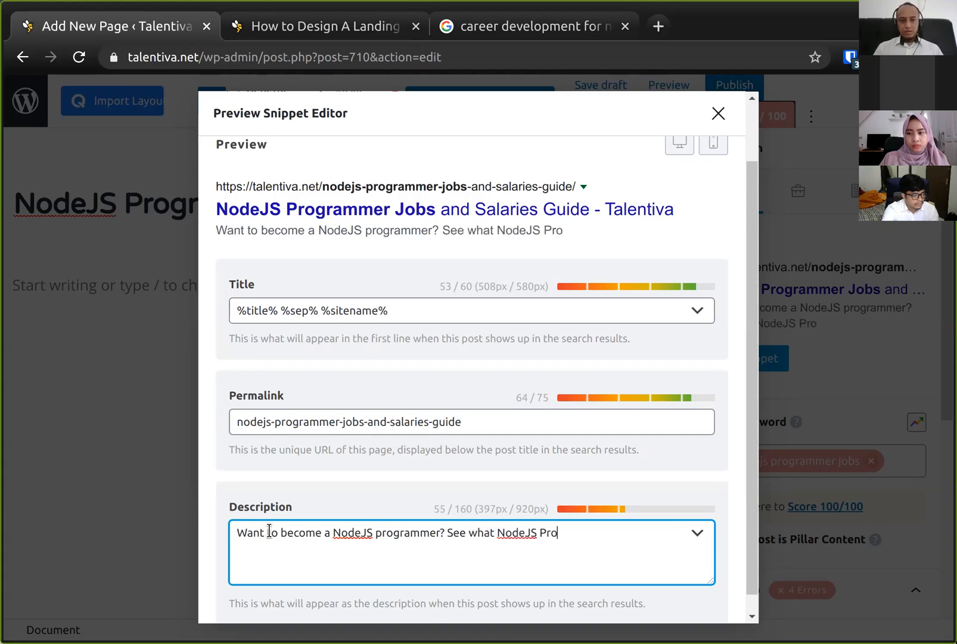
type("grammer jobs are available, what the expected salary")
key("ctrl+Left")
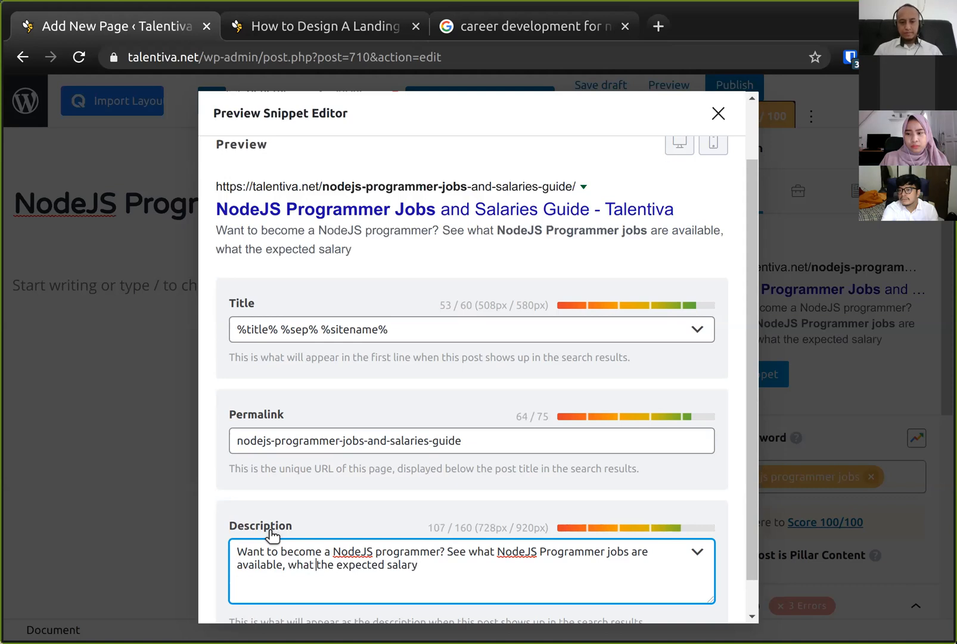
type("are")
key("End")
key("BackSpace")
type("ies,")
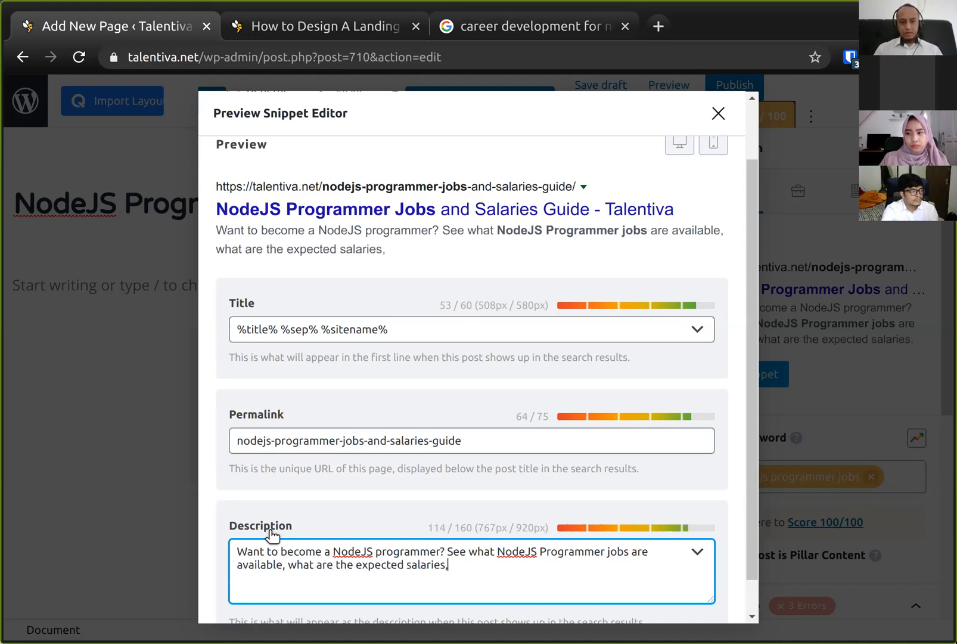
type(" and c")
key("BackSpace")
type("on")
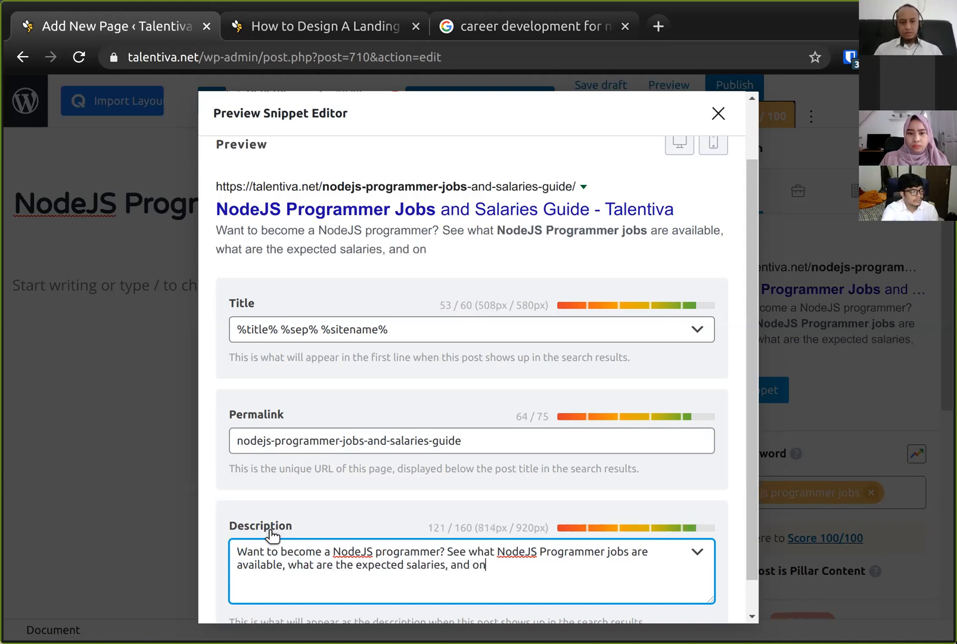
type("line training ")
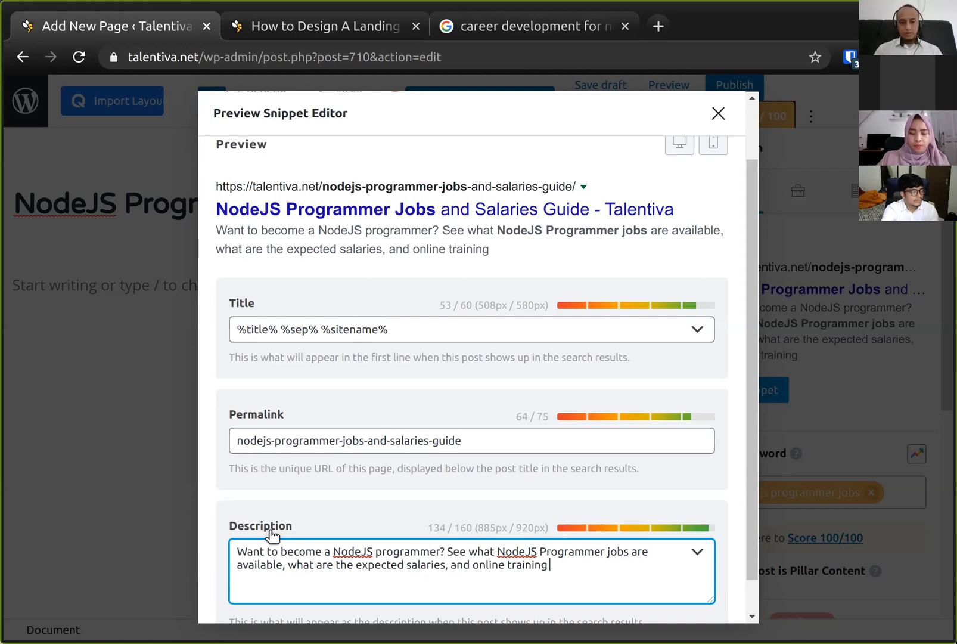
type("to ma")
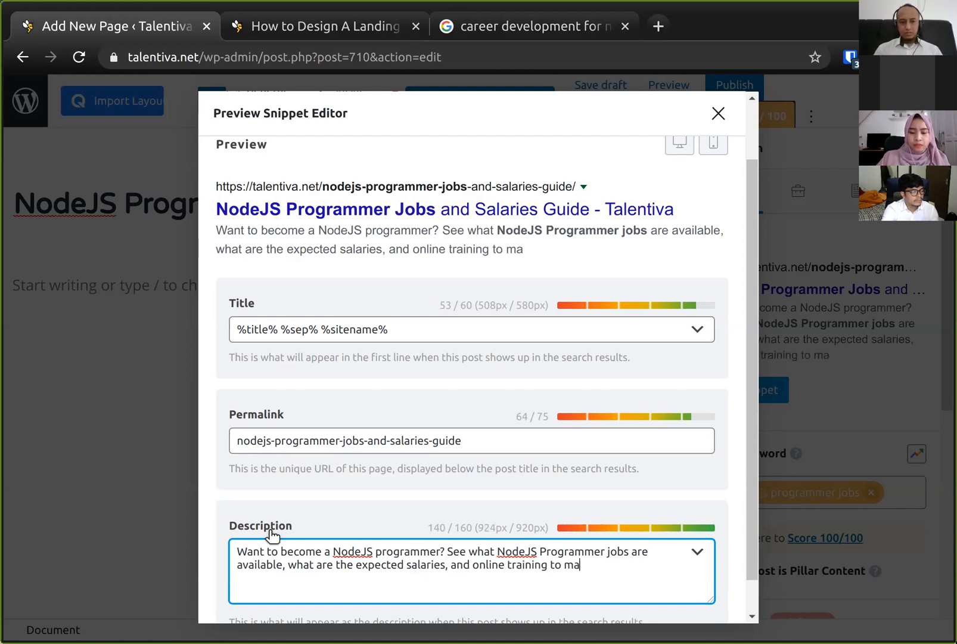
type("ke you more successful.")
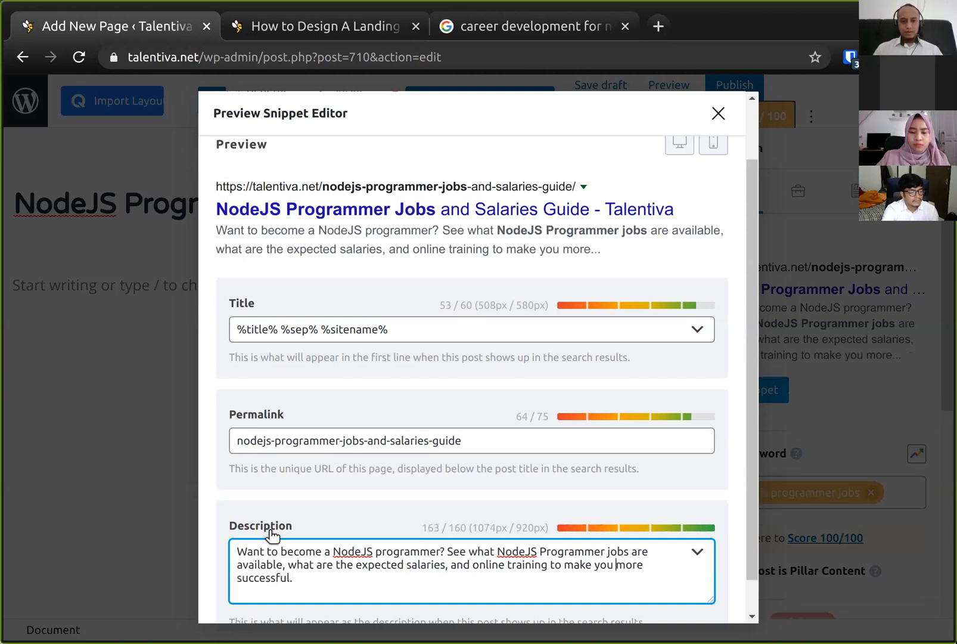
key("BackSpace")
type("r job search")
key("End")
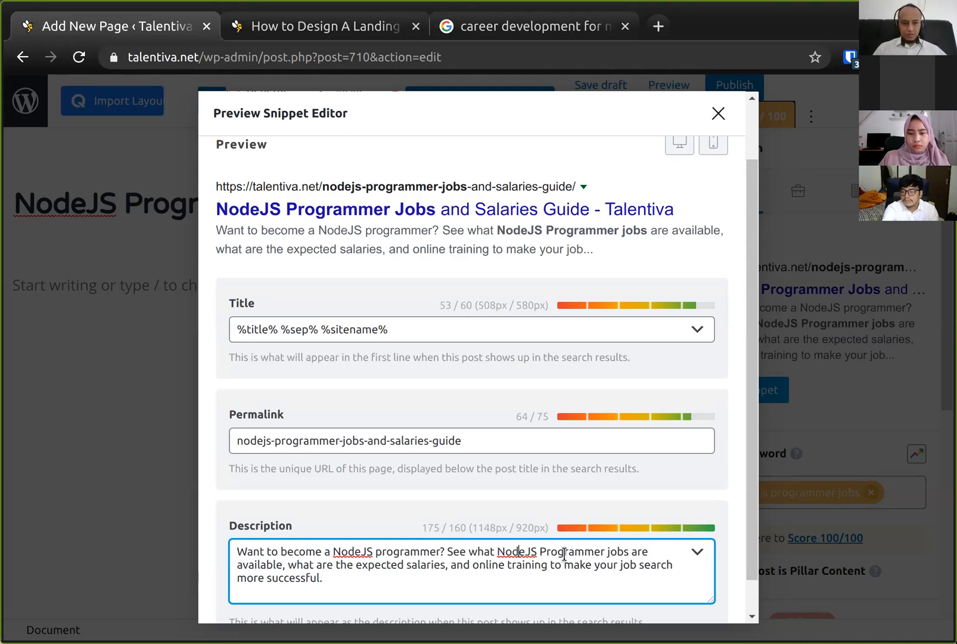
- Change the description's ending to 'online training to help you get the job.'
key("ctrl+Left")
key("ctrl+Left")
key("ctrl+Left")
key("ctrl+Left")
key("ctrl+shift+Right")
key("ctrl+shift+Right")
type("help")
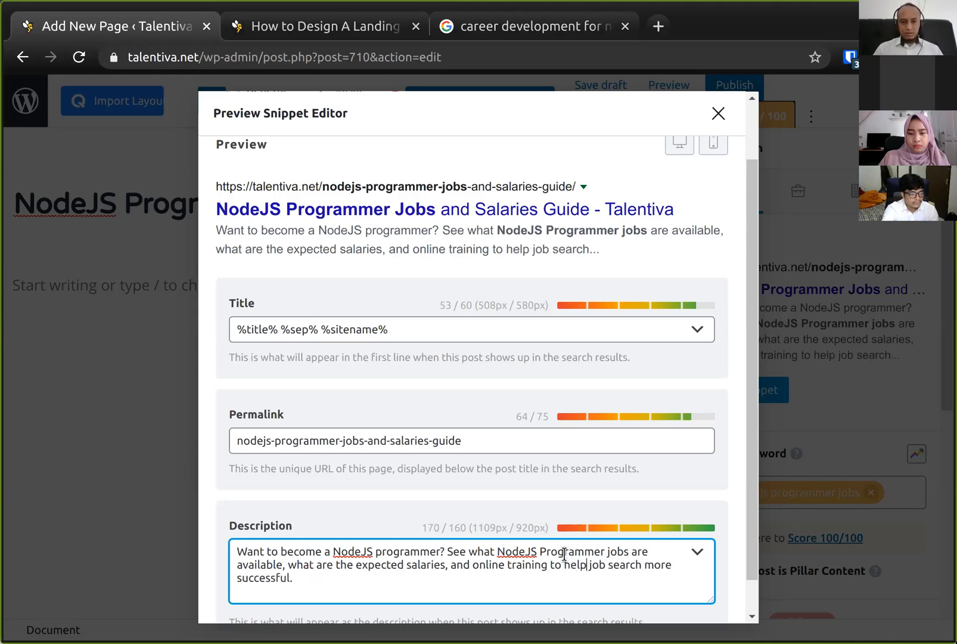
key("ctrl+shift+End")
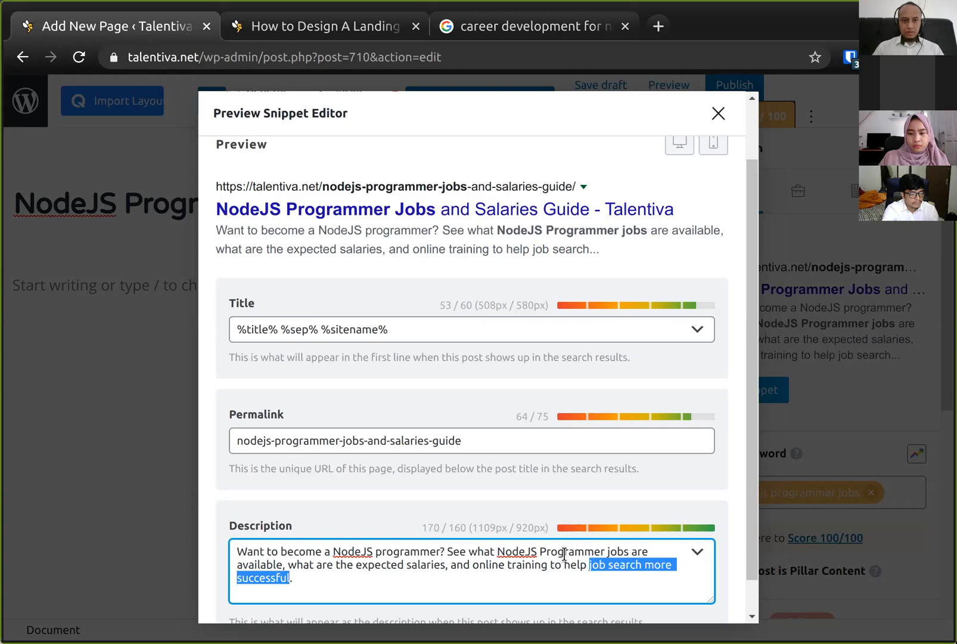
type("yyou get")
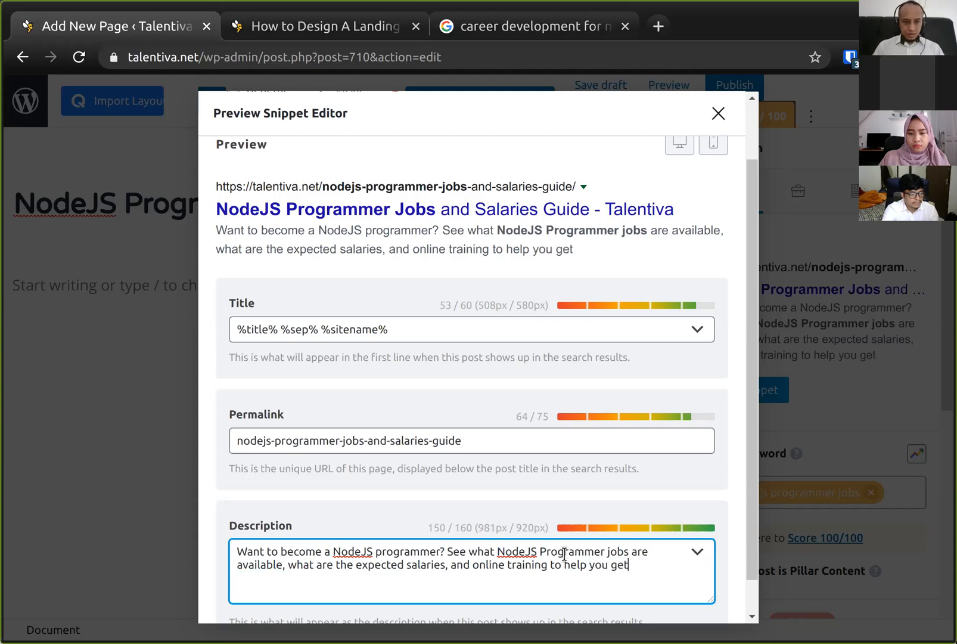
type(" the job.")
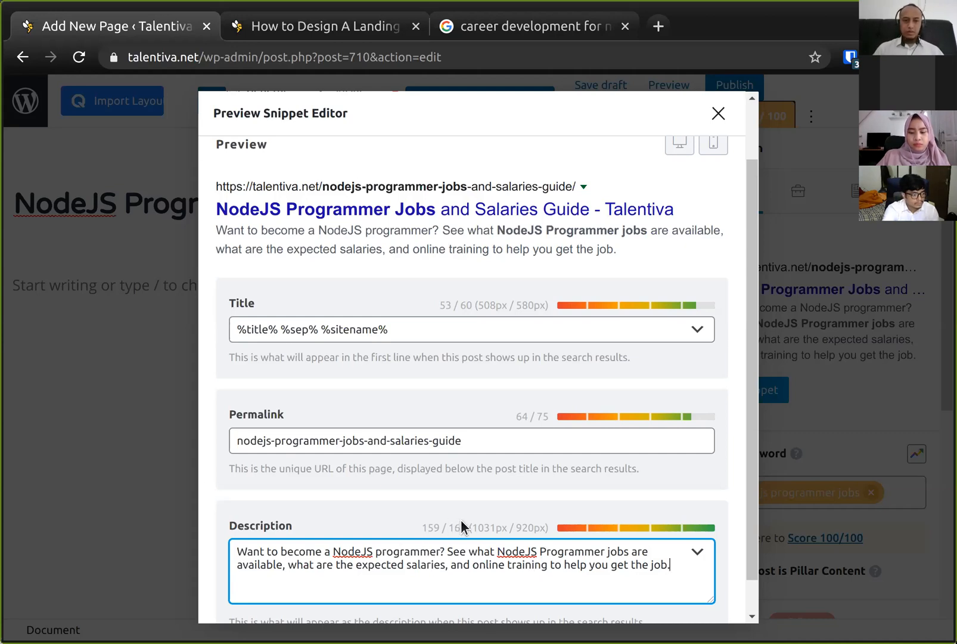
- Check the snippet in the mobile preview and close the snippet editor
scroll(421, 249, "up", 2)
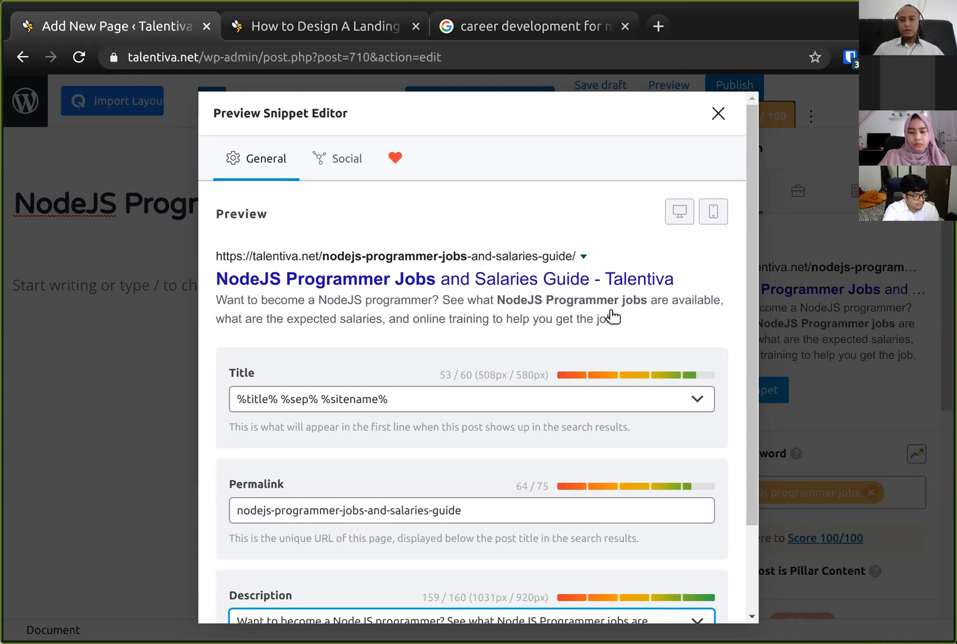
left_click(711, 219)
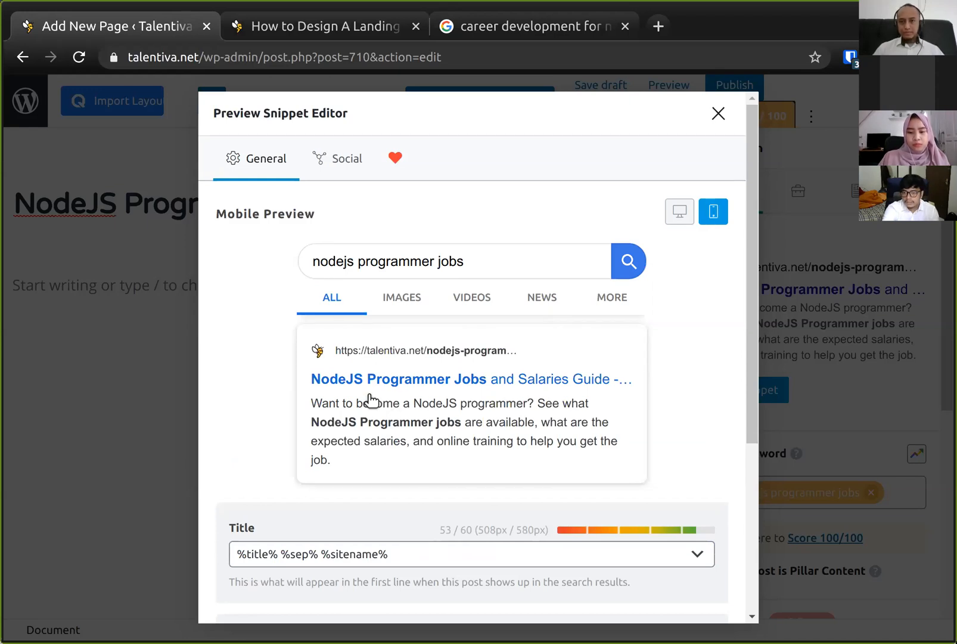
scroll(369, 400, "down", 2)
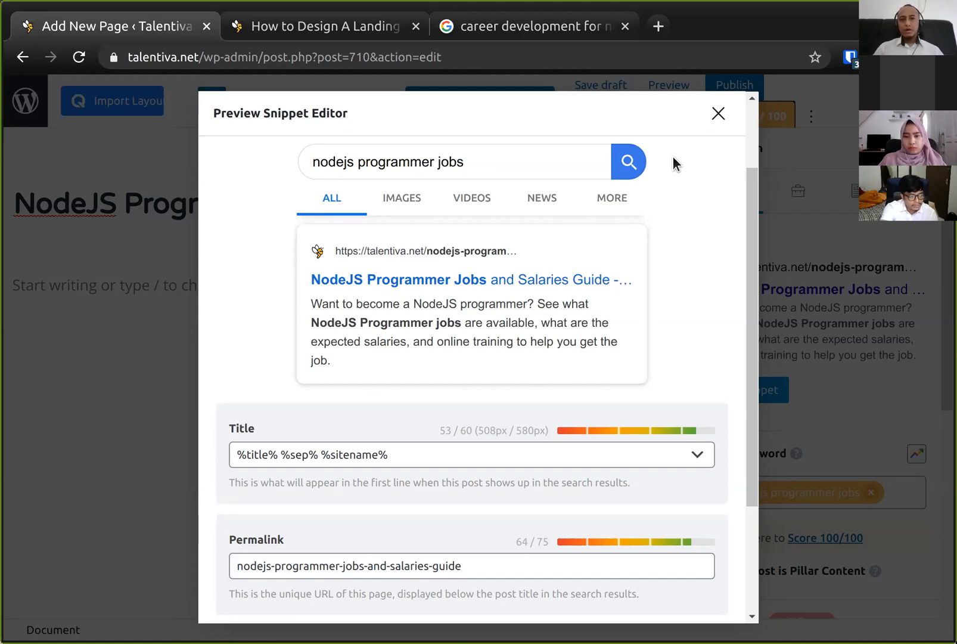
left_click(718, 115)
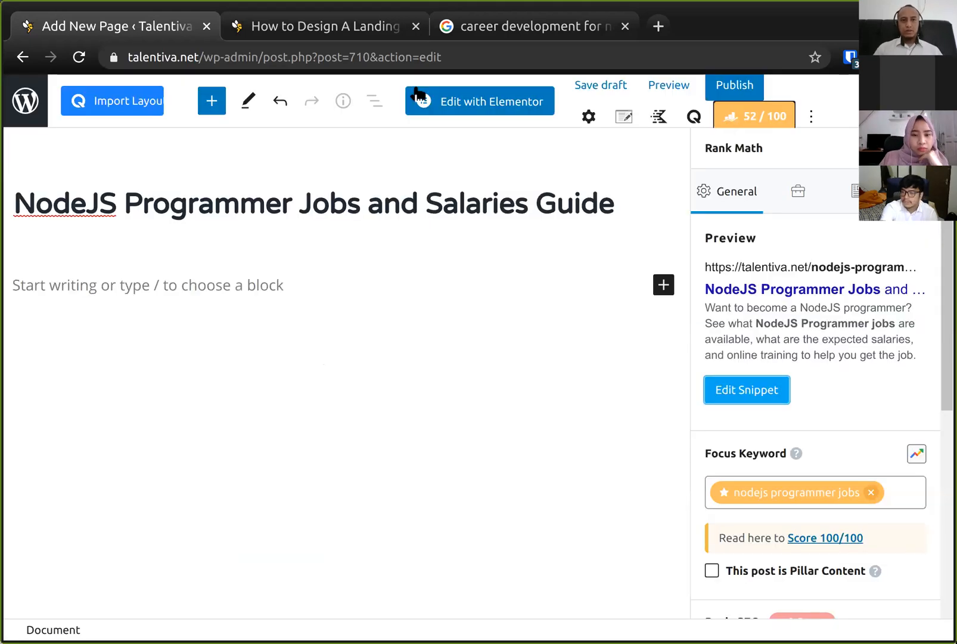
- Compare the tutorial checklist with the updated Basic SEO checks
left_click(279, 33)
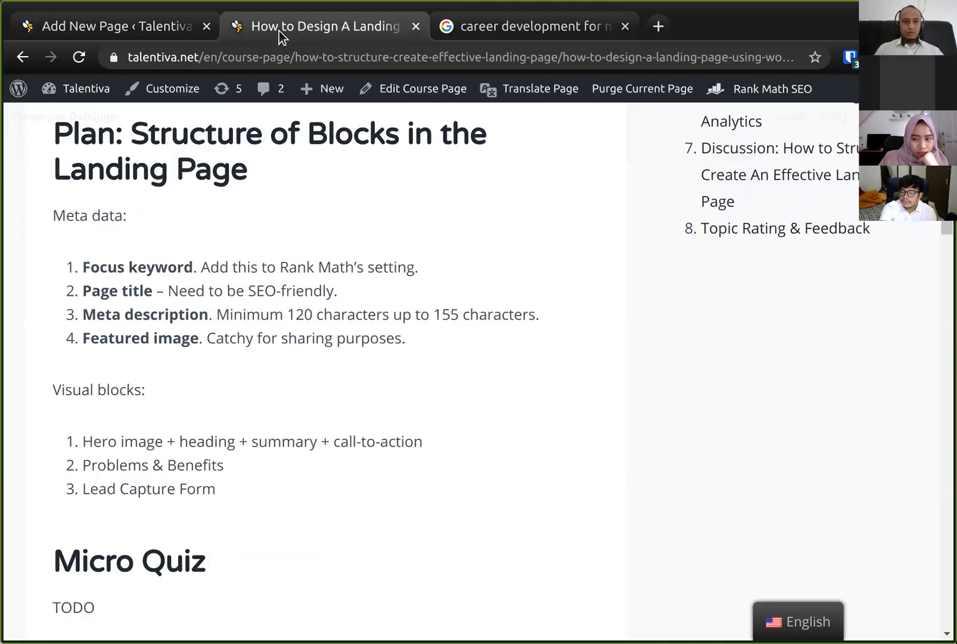
left_click(162, 33)
scroll(773, 436, "down", 6)
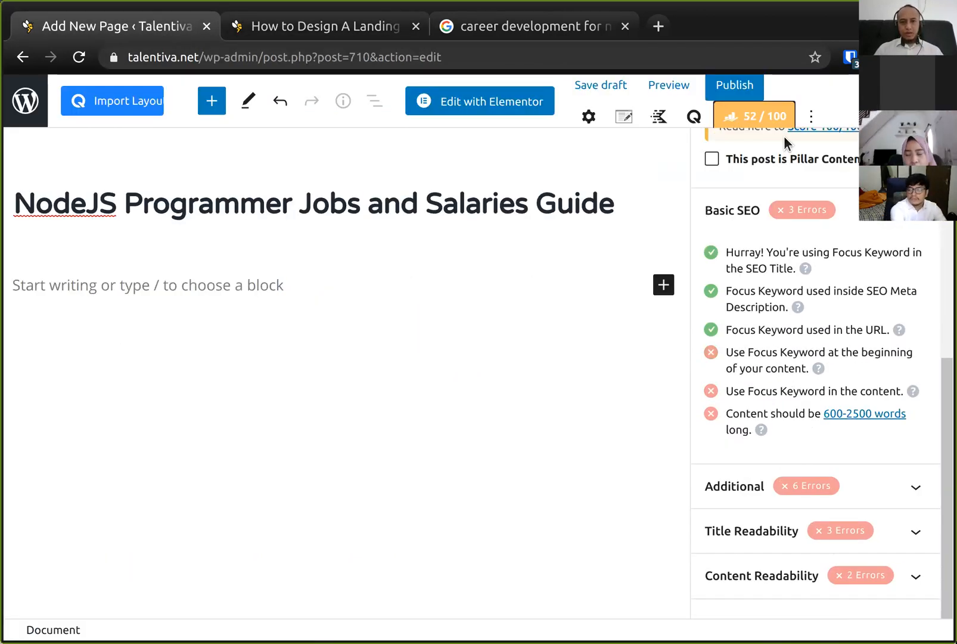
scroll(761, 185, "up", 6)
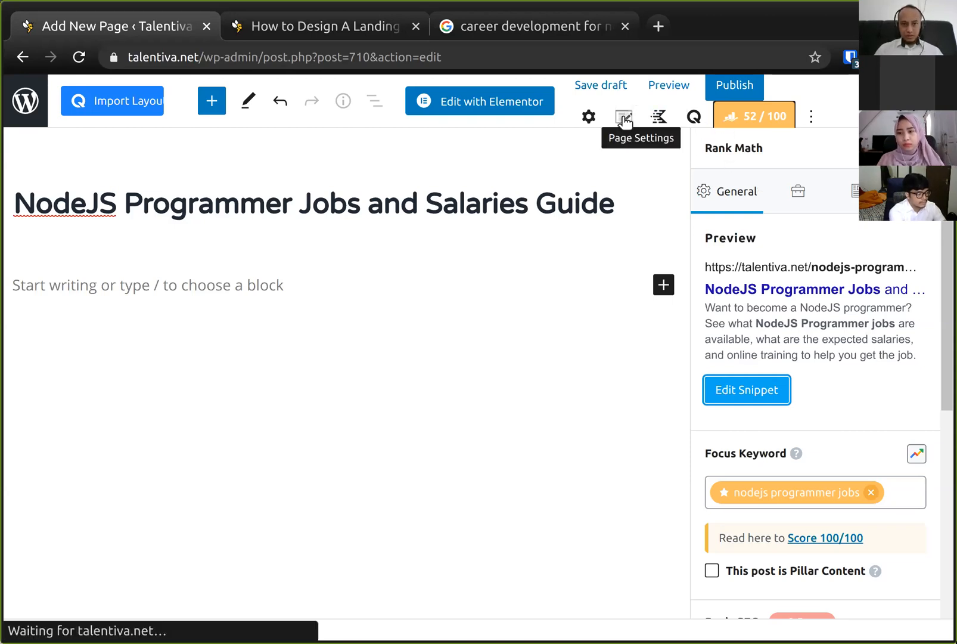
- Set the page's featured image by searching Envato Elements for 'programmer' and importing the 'Programmer coding on computer' photo
left_click(588, 119)
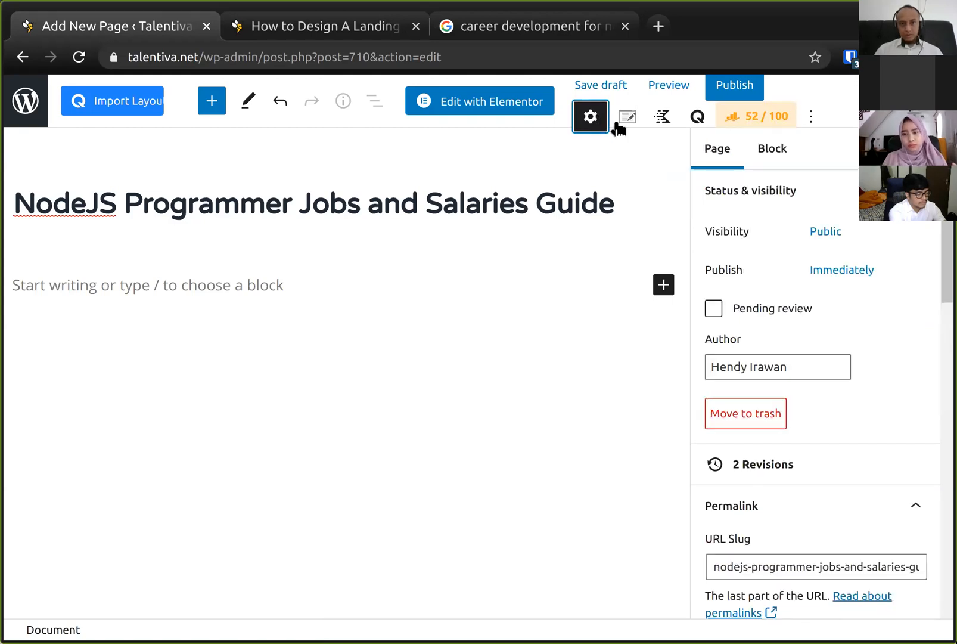
left_click(725, 154)
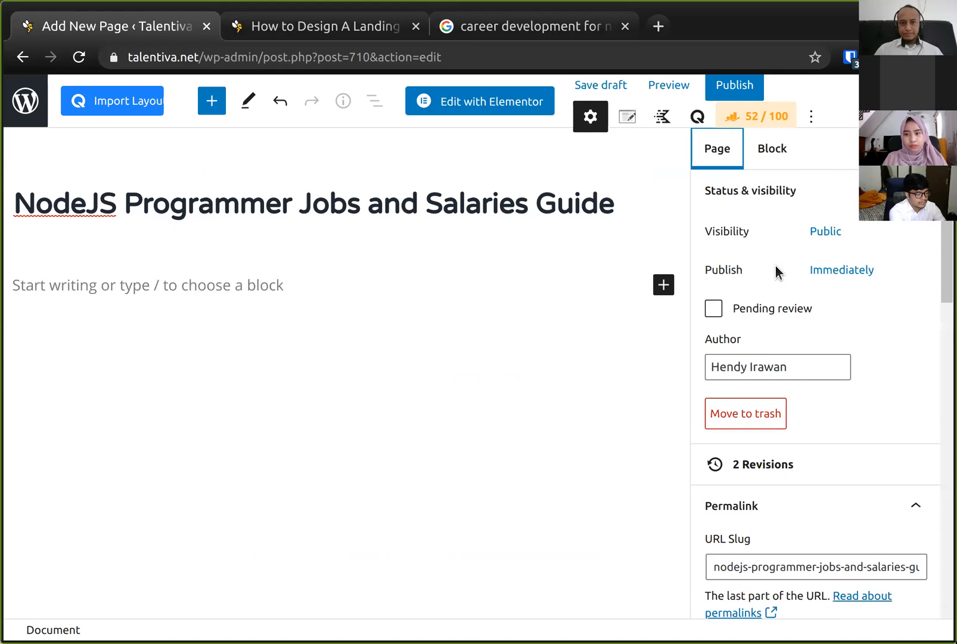
scroll(779, 272, "down", 9)
left_click(808, 289)
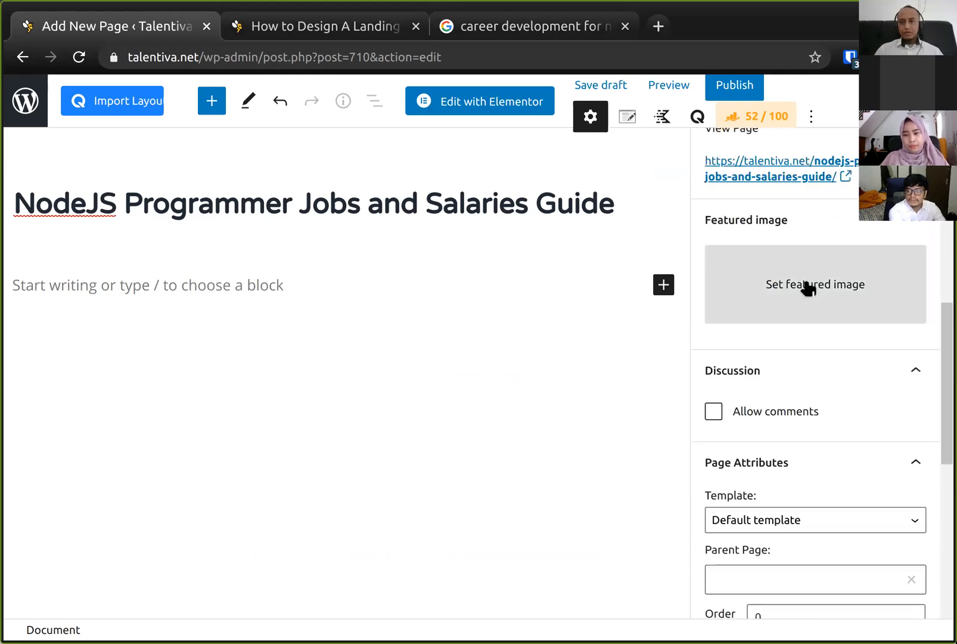
left_click(808, 288)
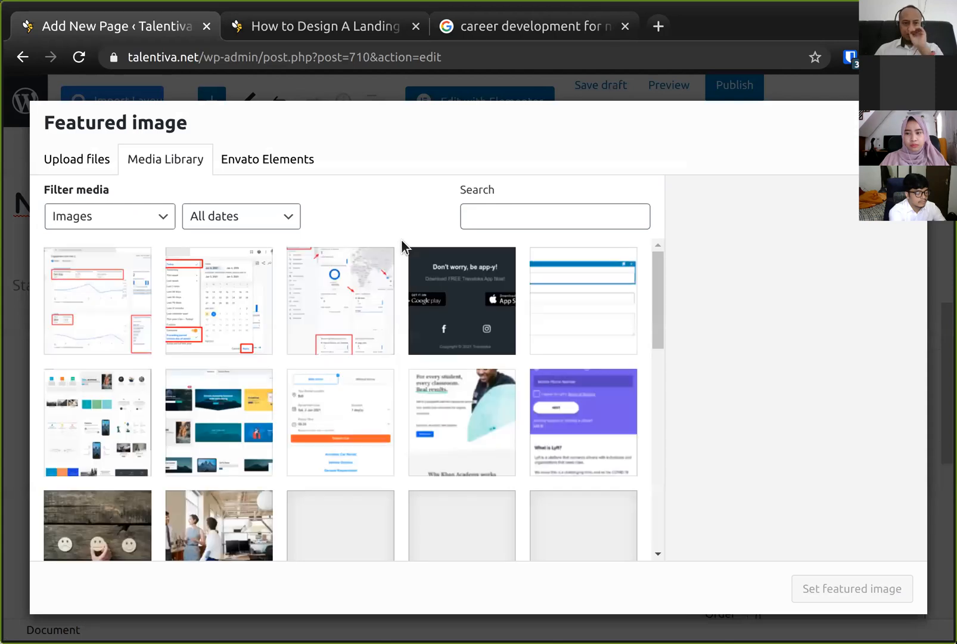
scroll(424, 315, "down", 1)
scroll(424, 316, "down", 3)
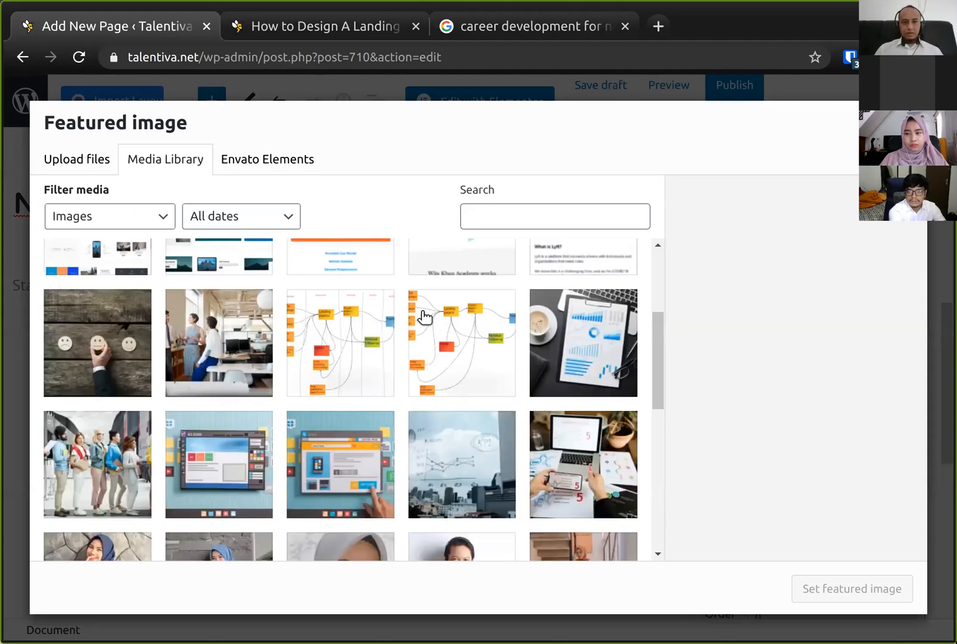
scroll(425, 315, "down", 2)
scroll(423, 316, "up", 4)
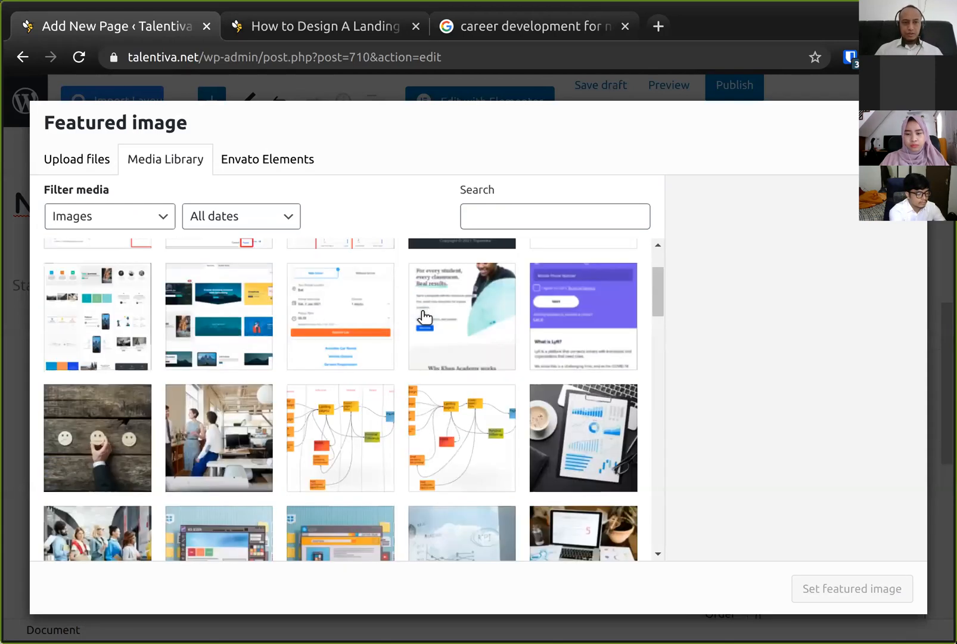
scroll(357, 335, "up", 2)
left_click(253, 167)
left_click(296, 212)
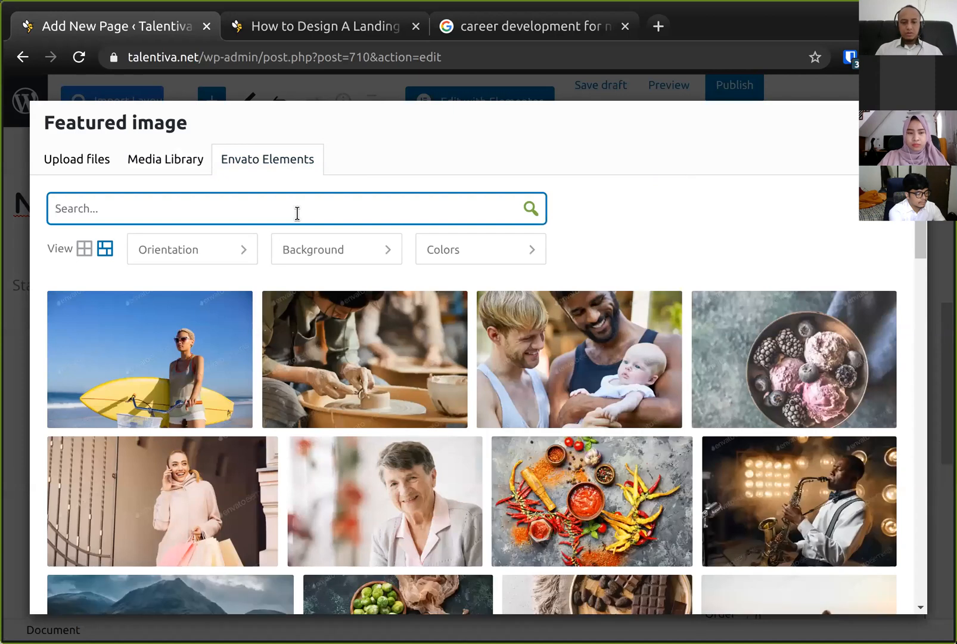
type("programmer")
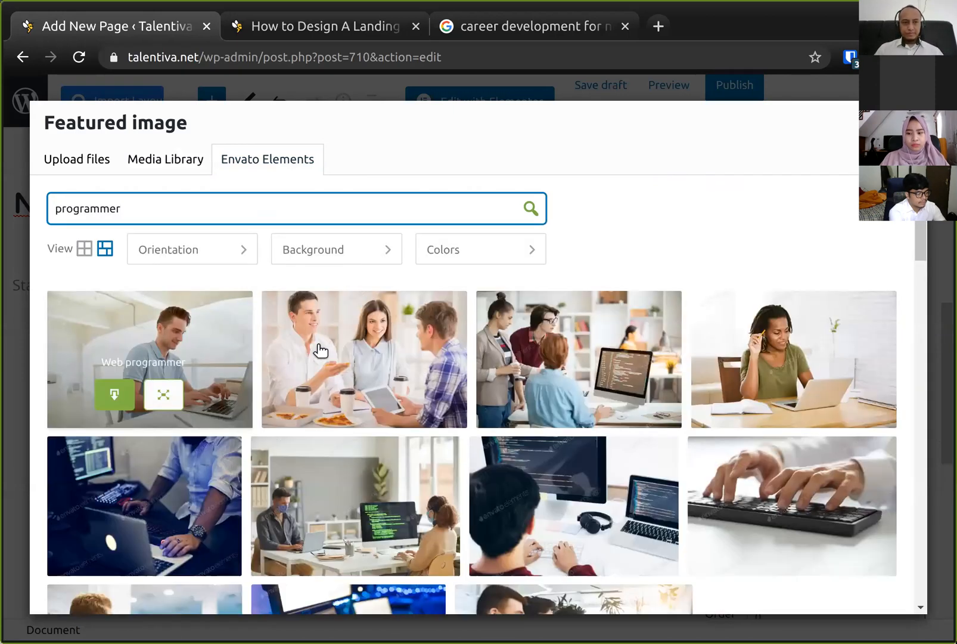
scroll(317, 411, "down", 3)
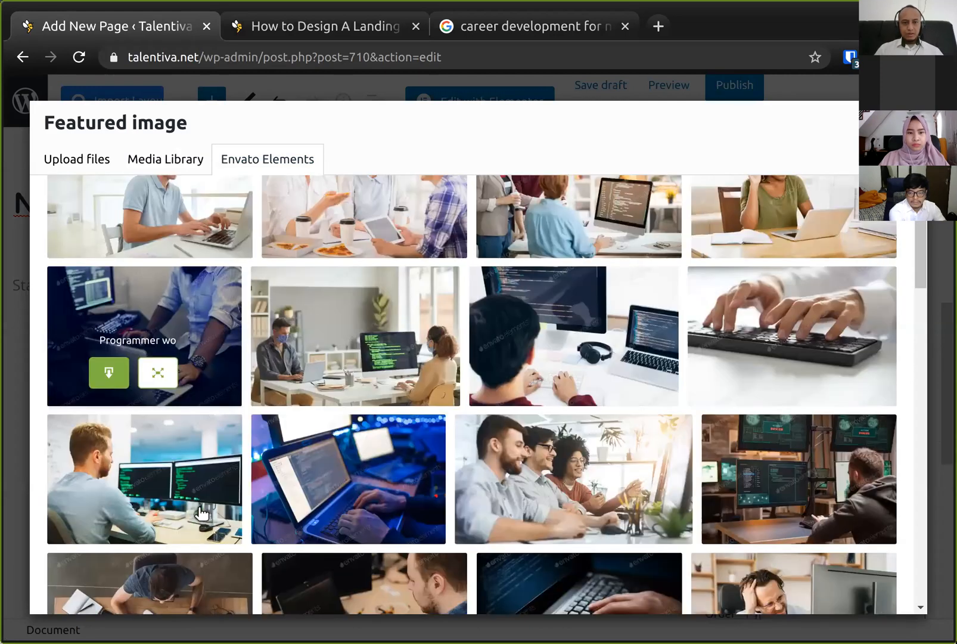
scroll(546, 471, "up", 3)
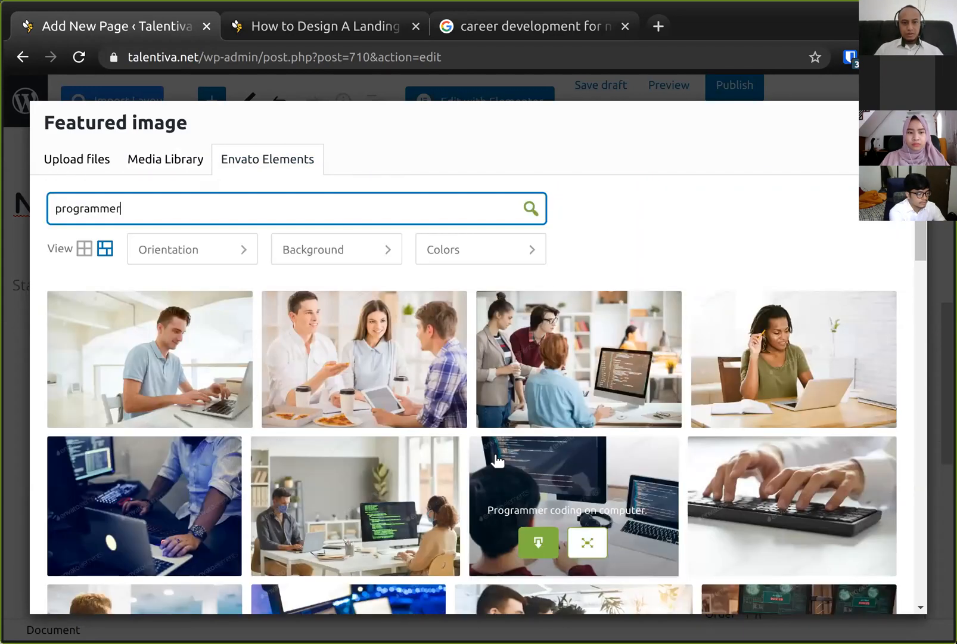
mouse_move(558, 543)
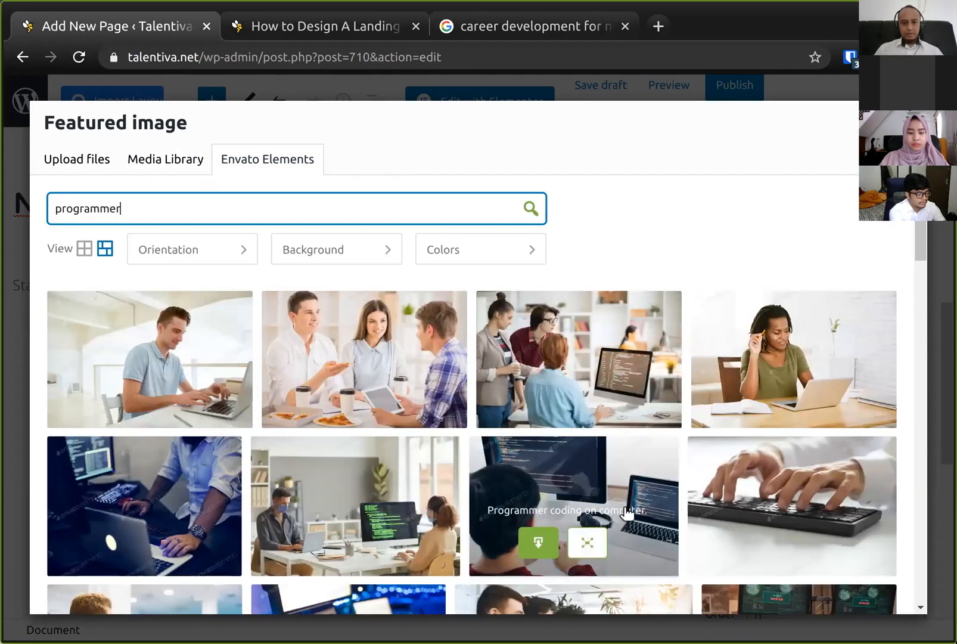
left_click(540, 542)
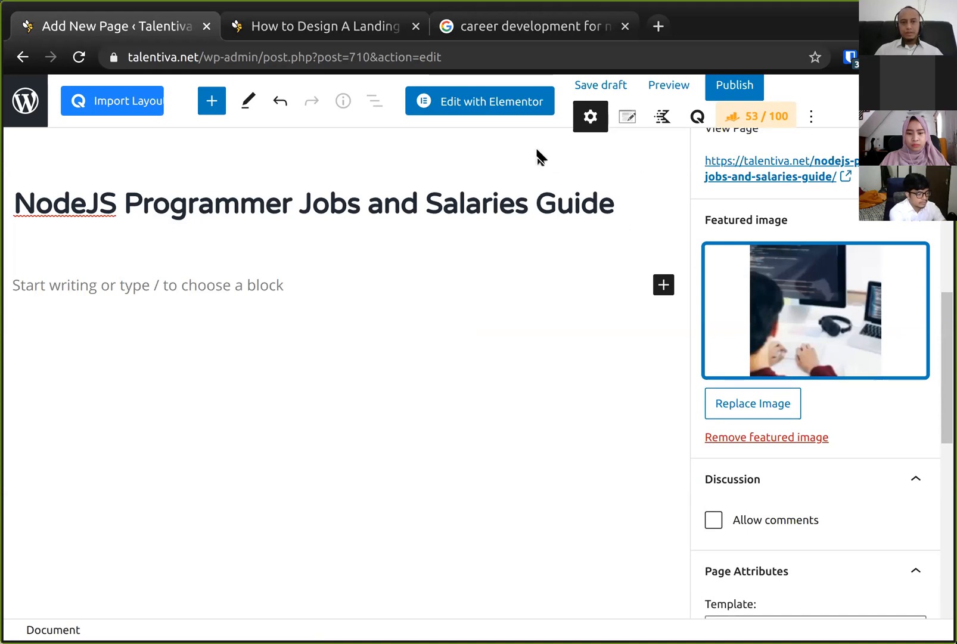
- Review the tutorial's meta data plan alongside the Rank Math Basic SEO checks for the page
left_click(501, 291)
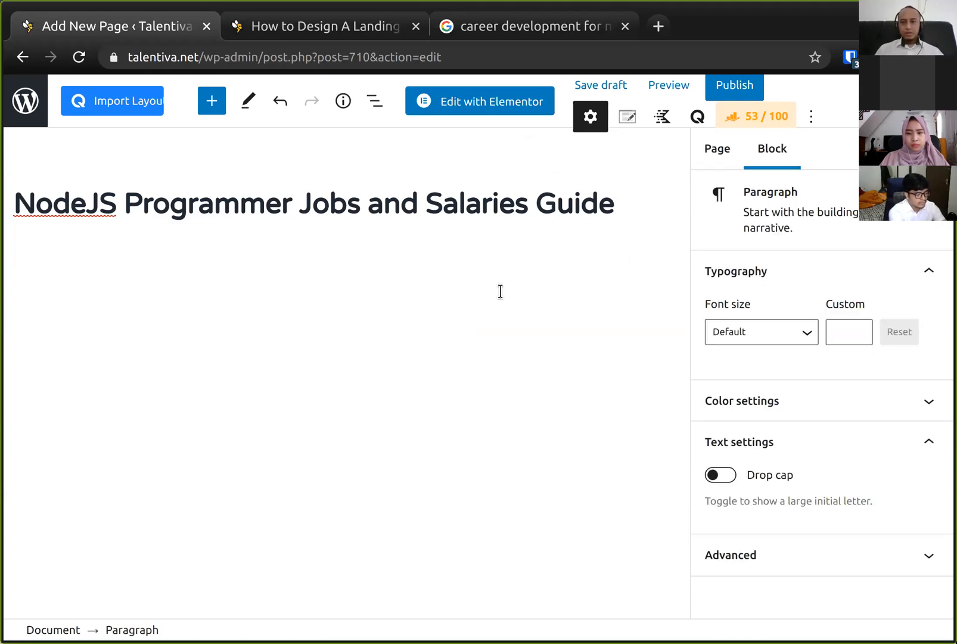
left_click(351, 26)
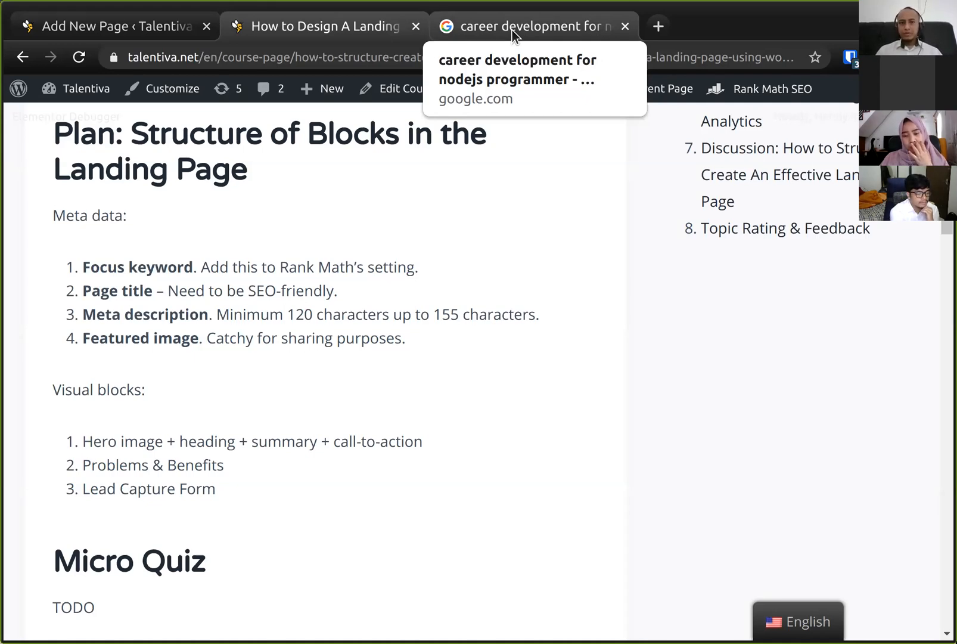
left_click(130, 27)
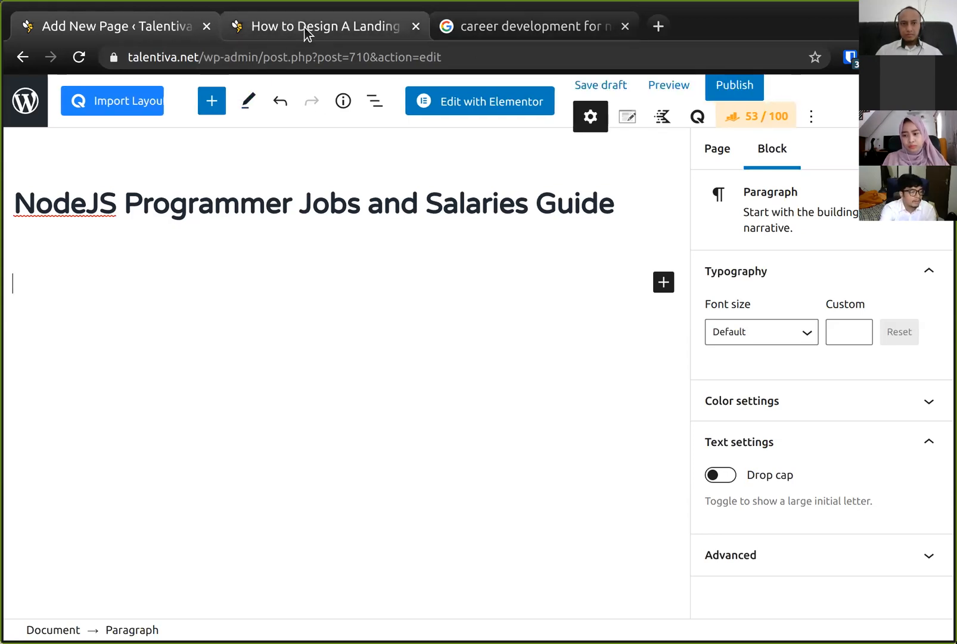
left_click(758, 116)
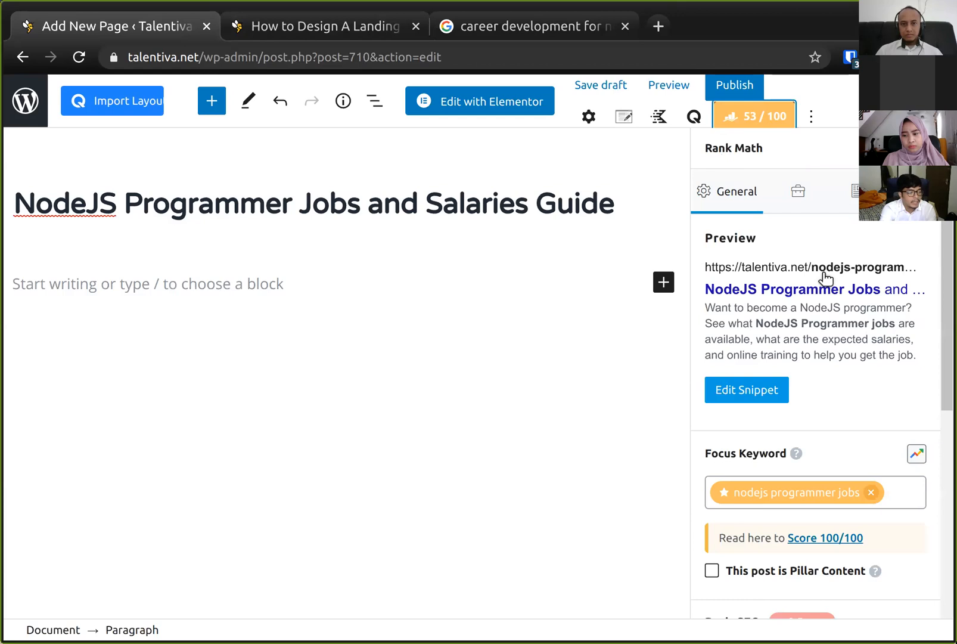
scroll(828, 357, "down", 5)
scroll(824, 353, "down", 1)
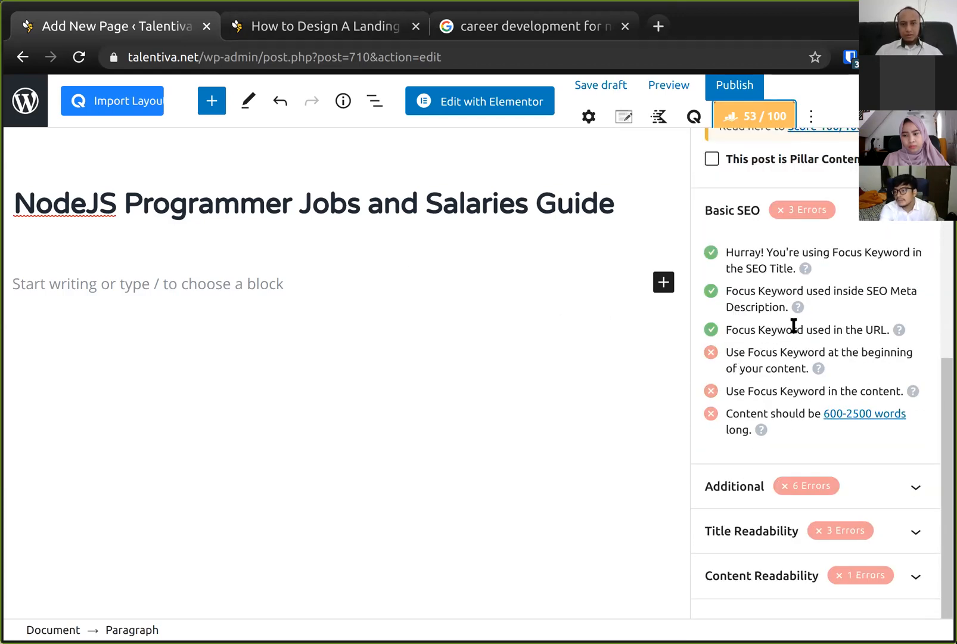
scroll(776, 282, "up", 2)
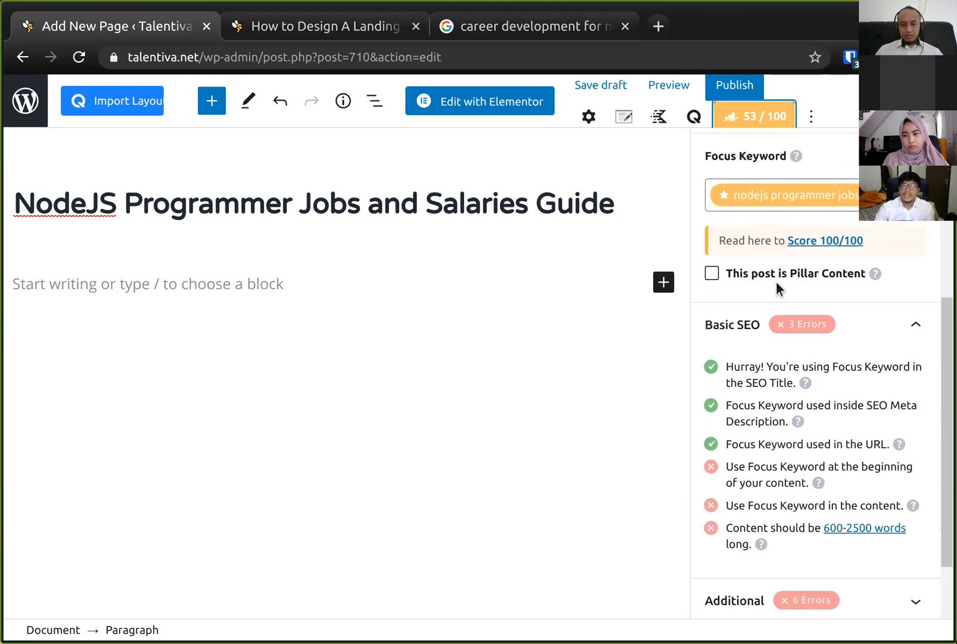
scroll(793, 372, "up", 1)
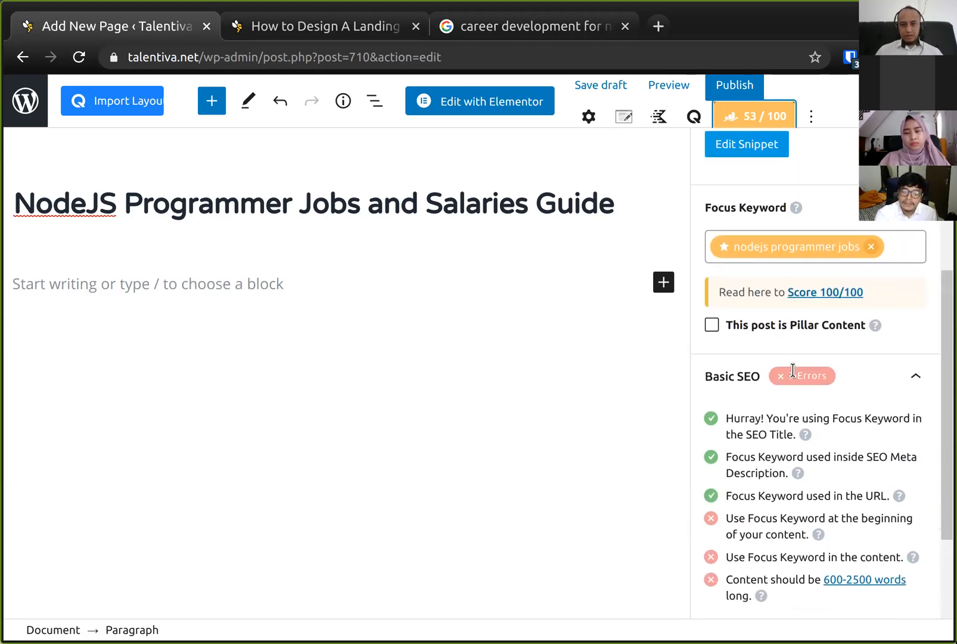
scroll(797, 376, "down", 1)
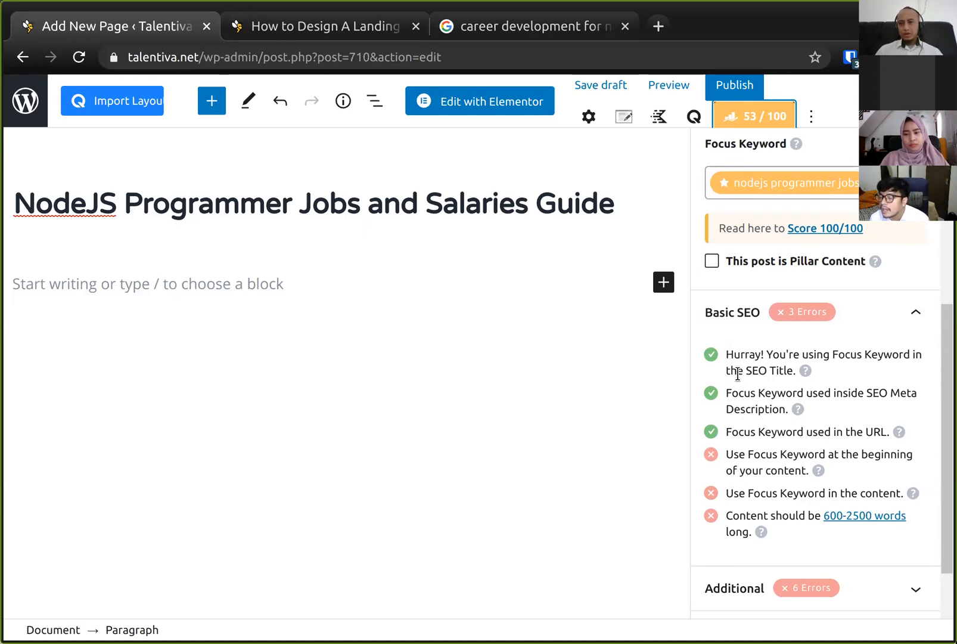
scroll(755, 442, "down", 1)
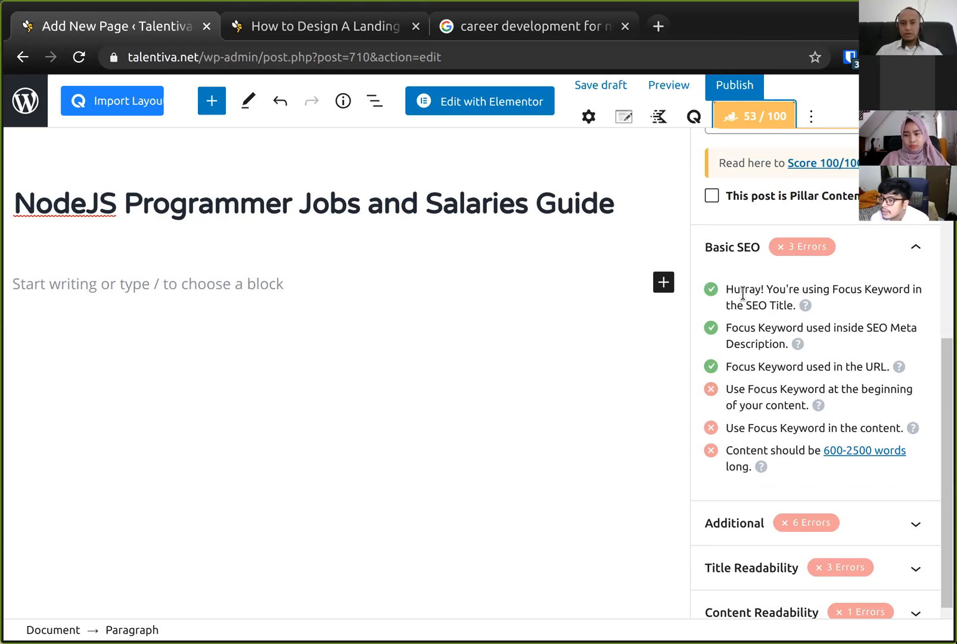
scroll(742, 294, "up", 1)
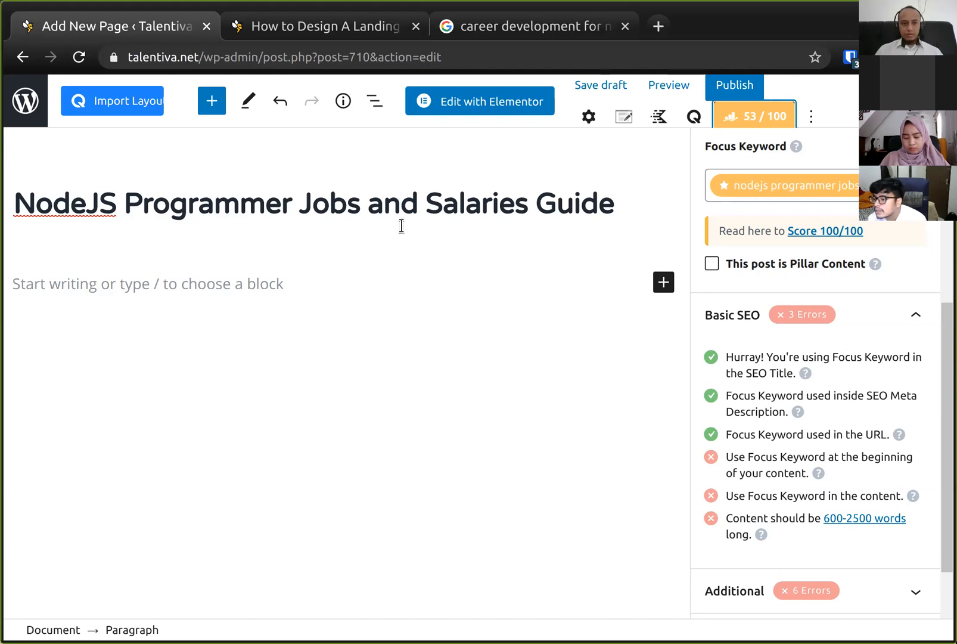
- Highlight 'NodeJS Programmer Jobs' in the page title and go over the focus keyword checks in Basic SEO
left_click_drag(360, 206, 14, 206)
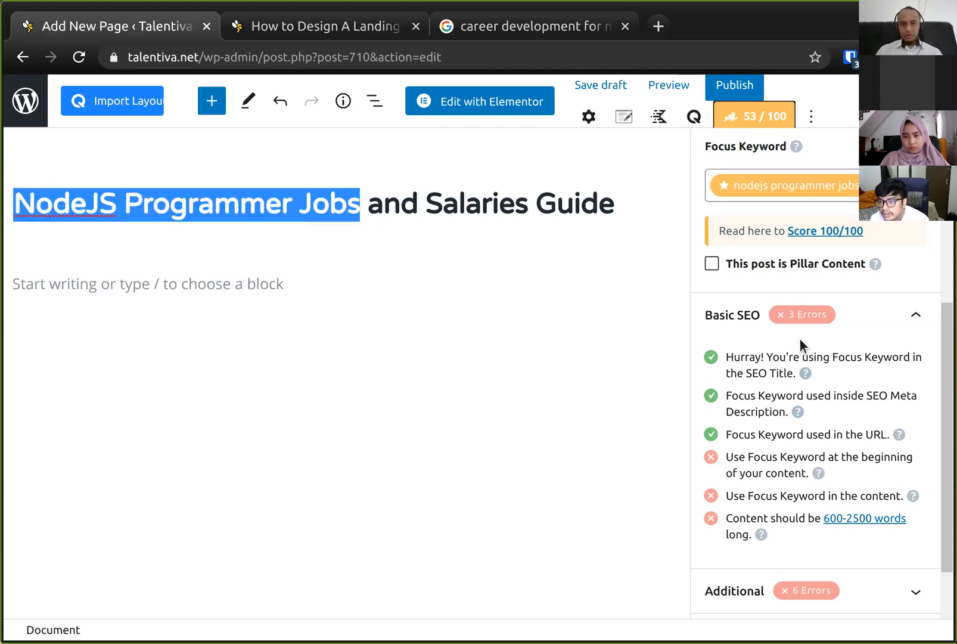
scroll(800, 338, "up", 5)
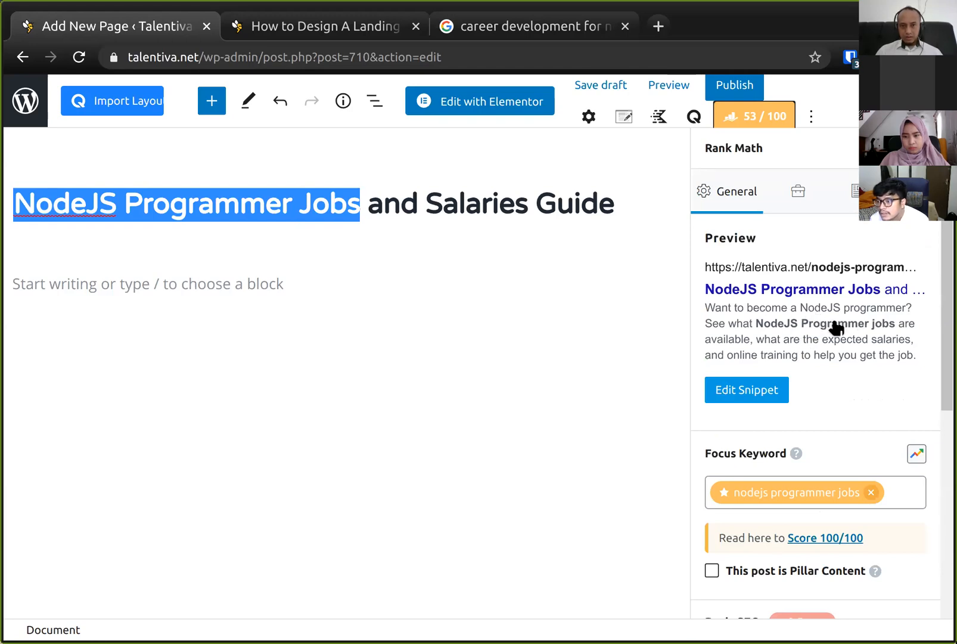
scroll(829, 327, "down", 6)
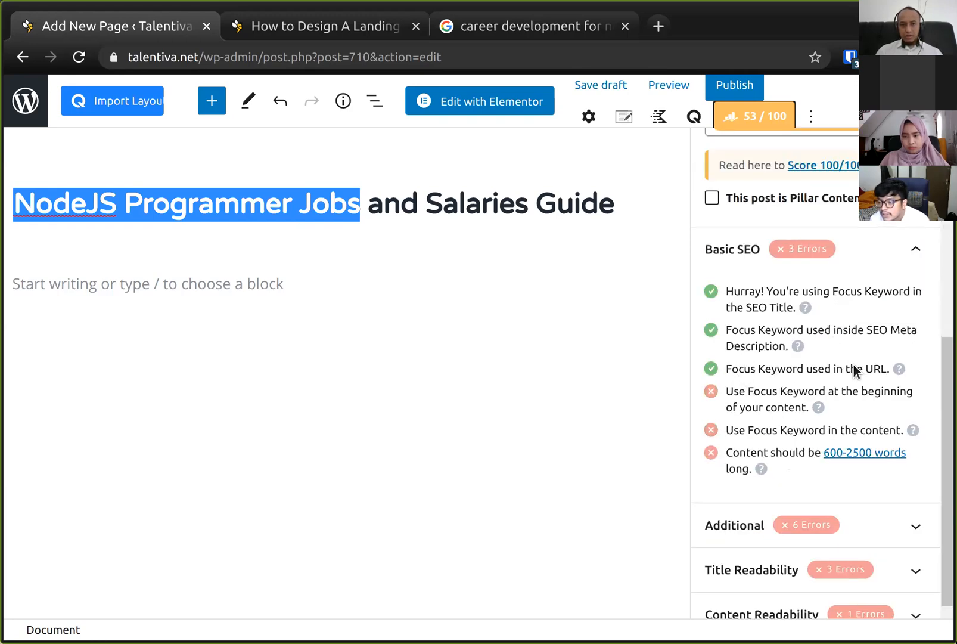
scroll(861, 368, "up", 6)
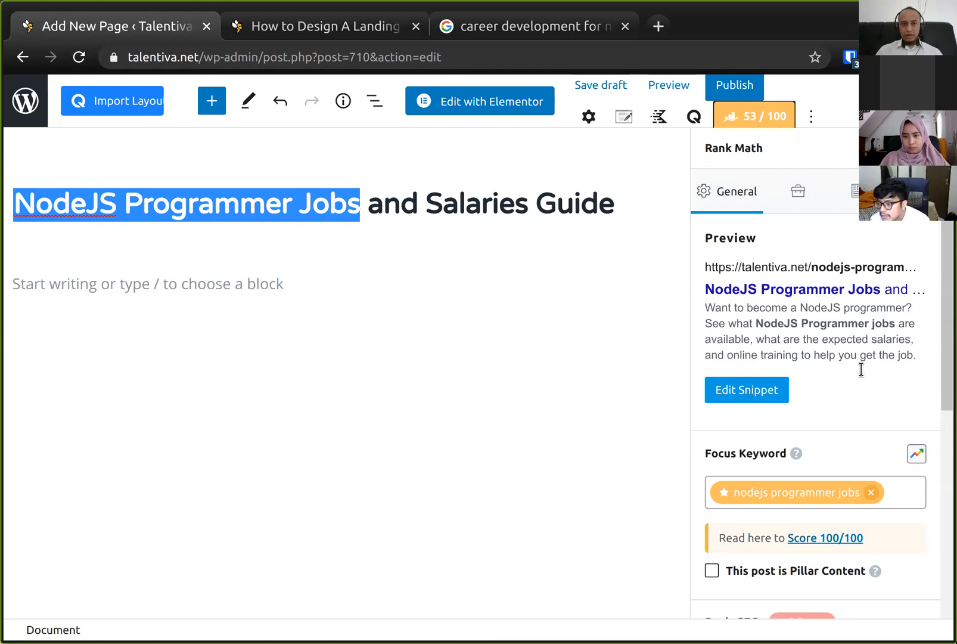
scroll(780, 363, "down", 6)
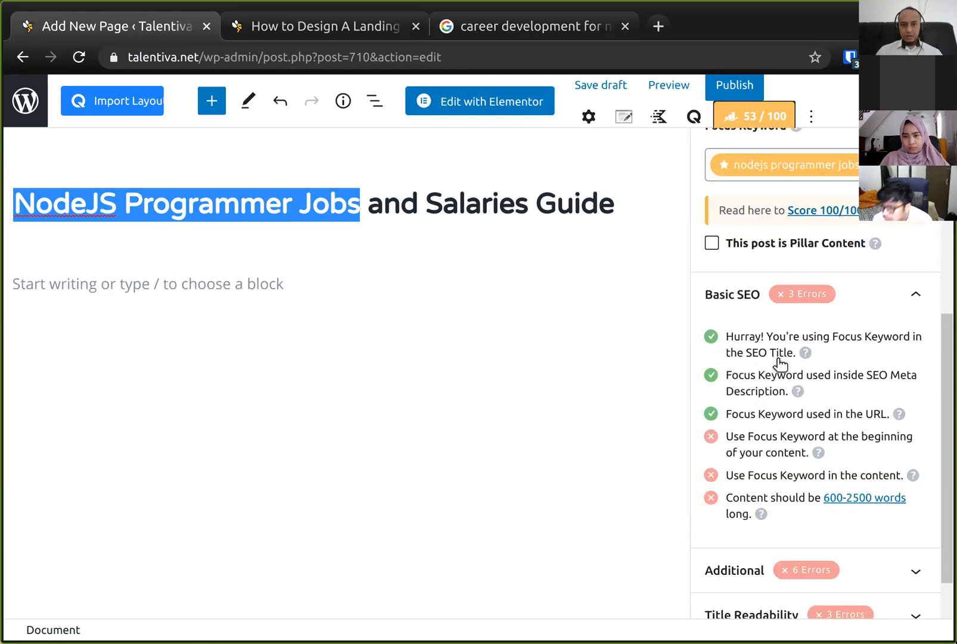
scroll(769, 270, "up", 5)
scroll(769, 270, "up", 1)
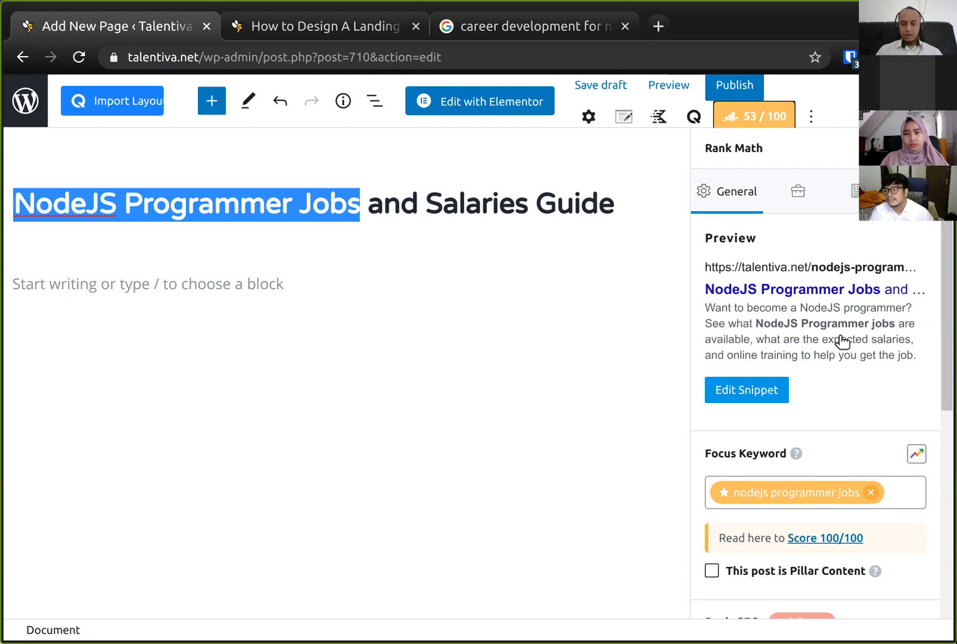
scroll(861, 318, "down", 5)
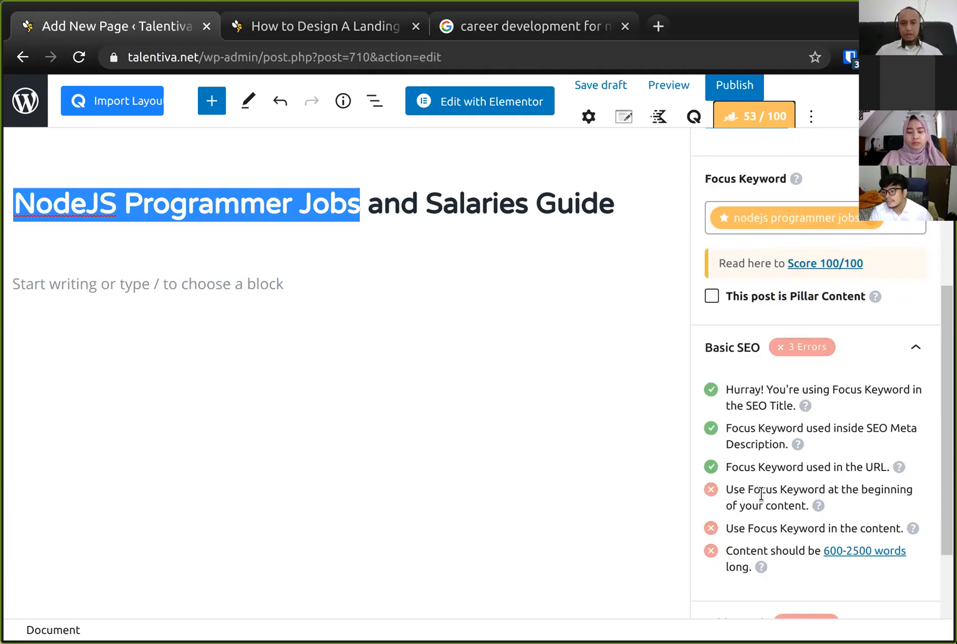
left_click(140, 295)
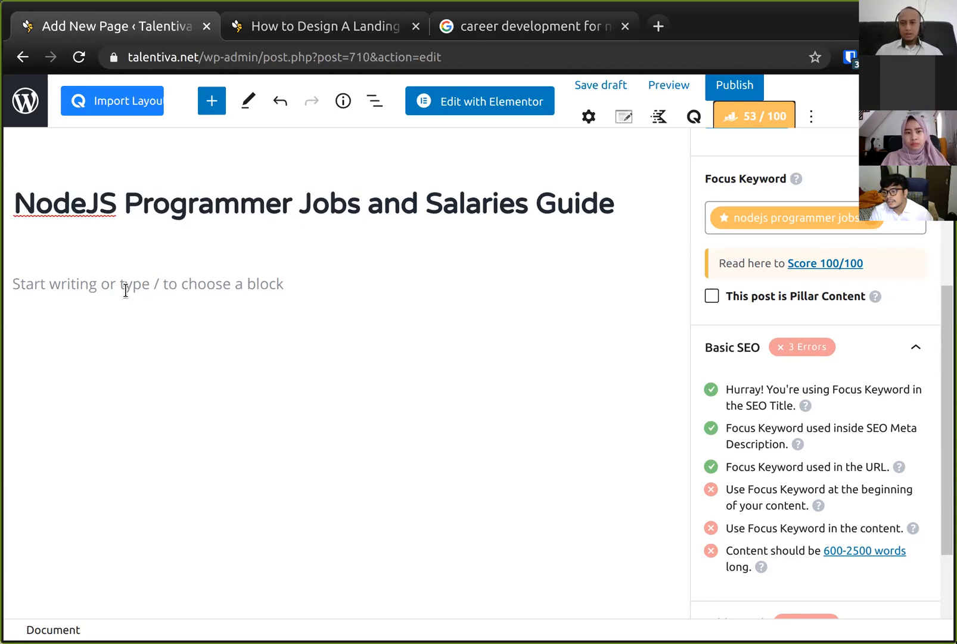
left_click(125, 290)
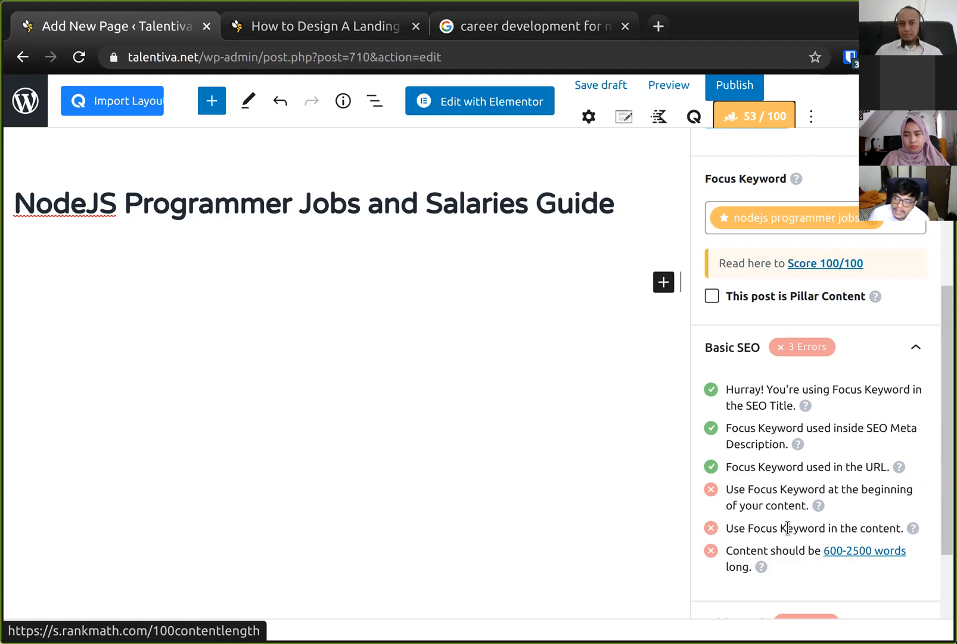
scroll(753, 280, "up", 5)
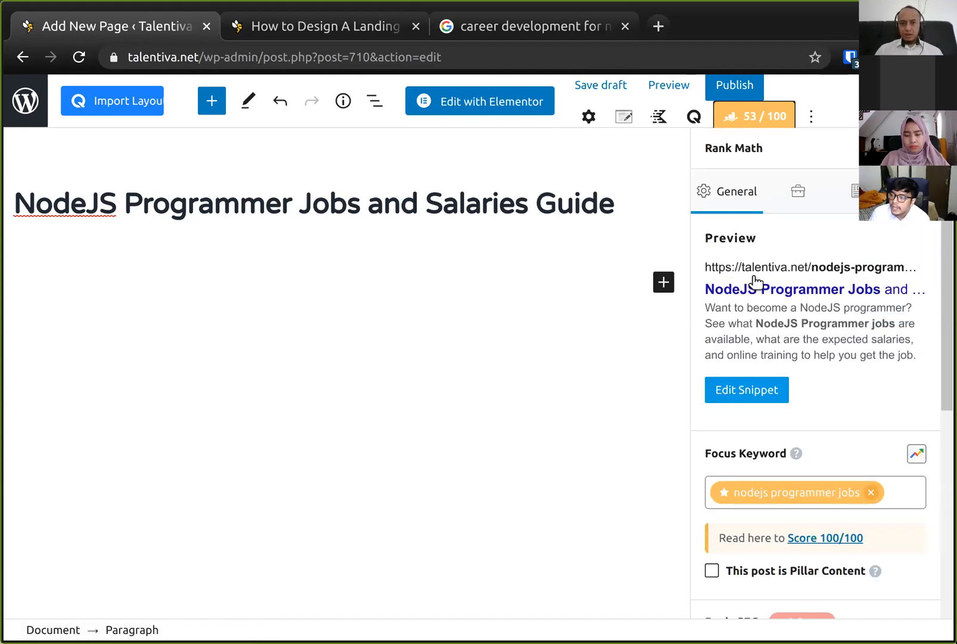
- Open the snippet editor to examine the title, permalink and description fields
left_click(758, 389)
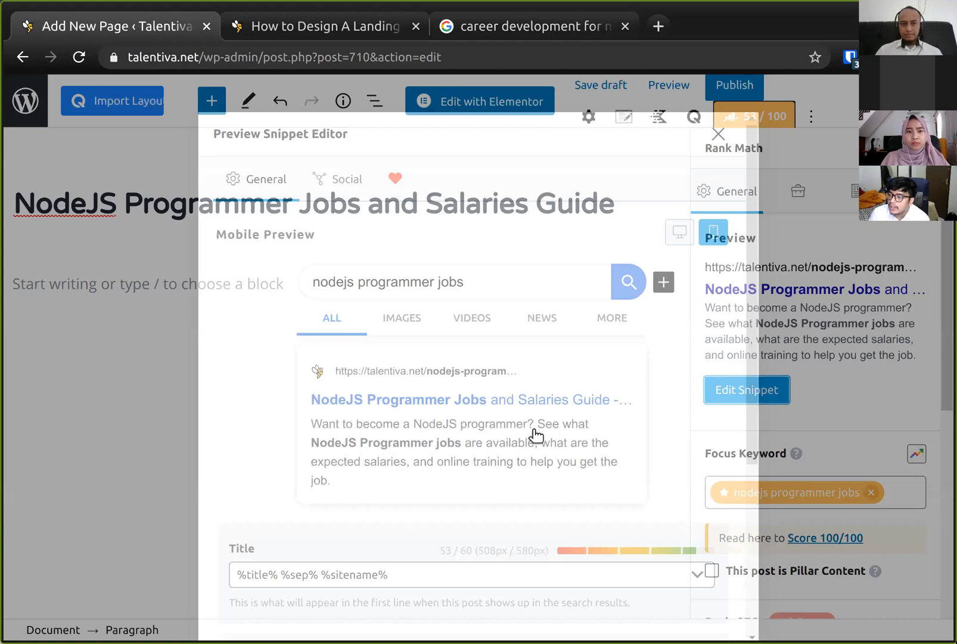
scroll(561, 525, "down", 5)
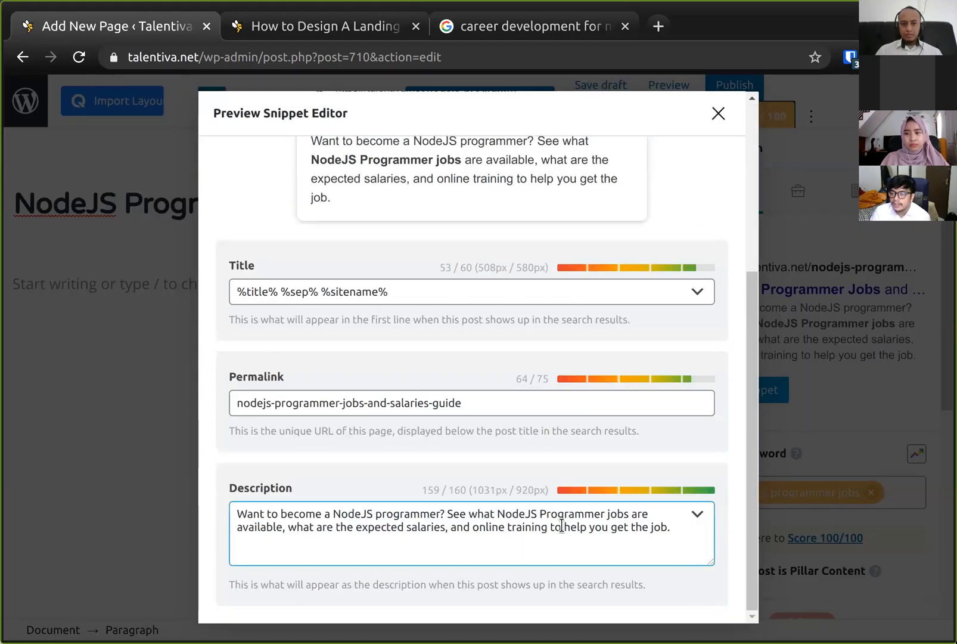
left_click(667, 536)
scroll(592, 417, "up", 5)
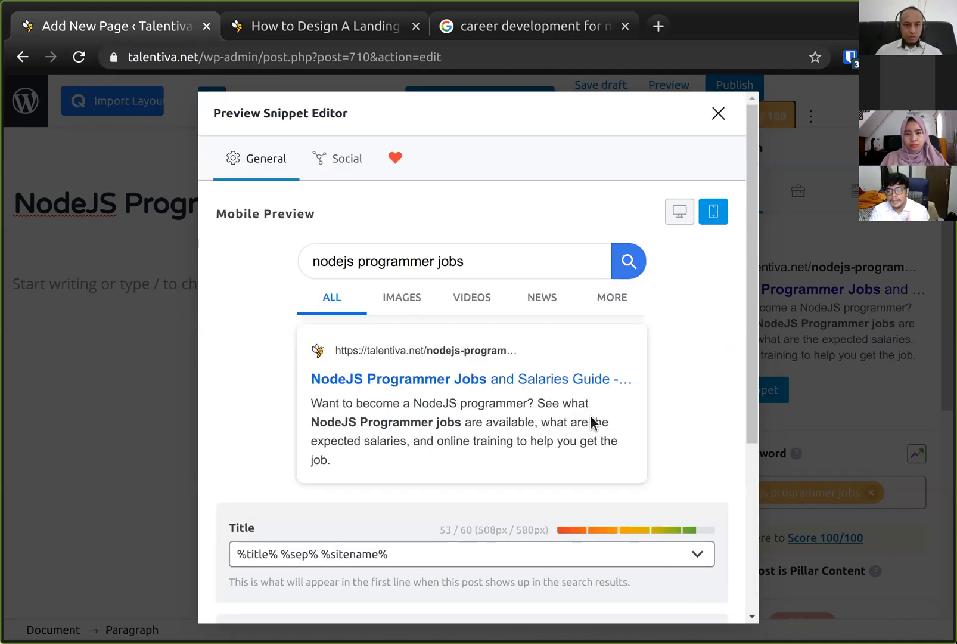
- Replace the meta description with filler text to test its length limit, then paste the original description back
scroll(593, 420, "down", 4)
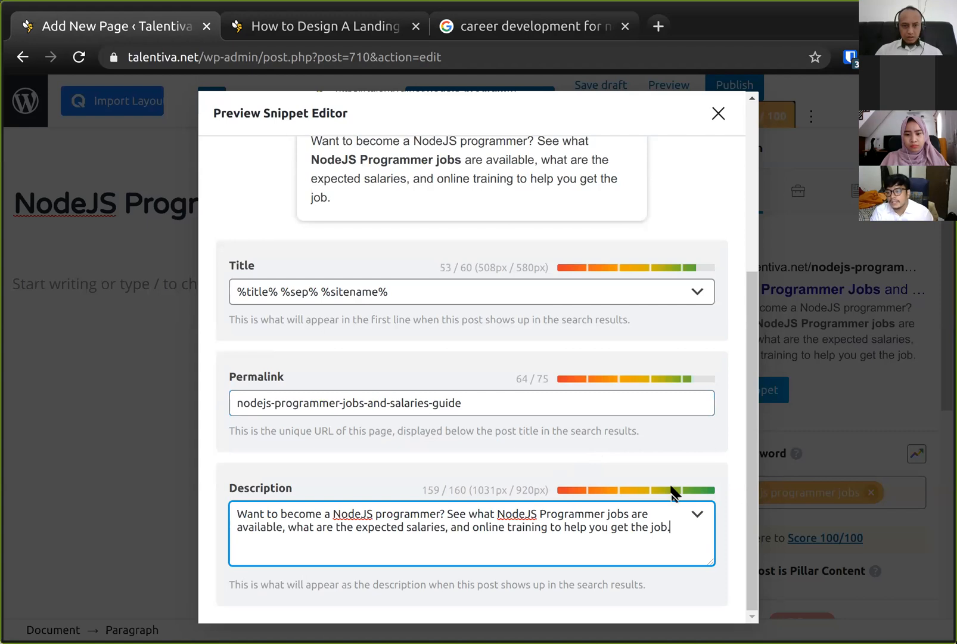
key("ctrl+a")
key("ctrl+c")
key("BackSpace")
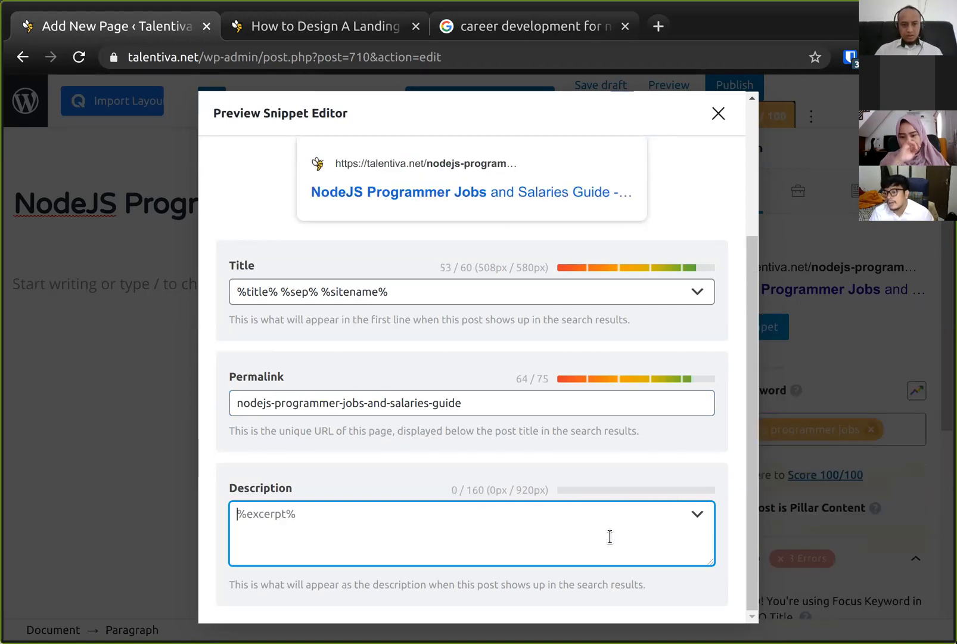
type("zxc")
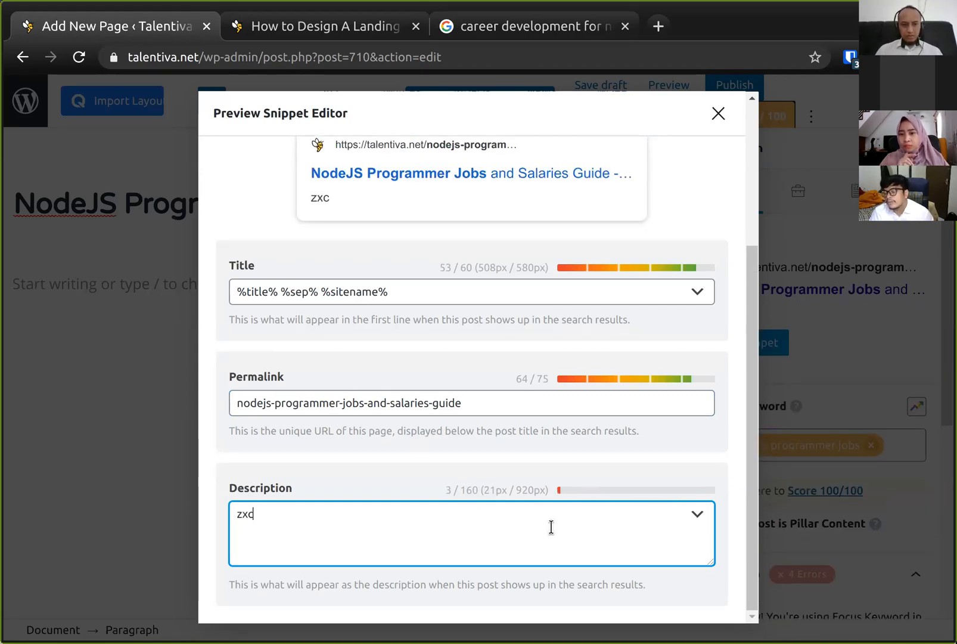
type(" zxc zx c zxc zxc zxc zxc zx cz xc zxc")
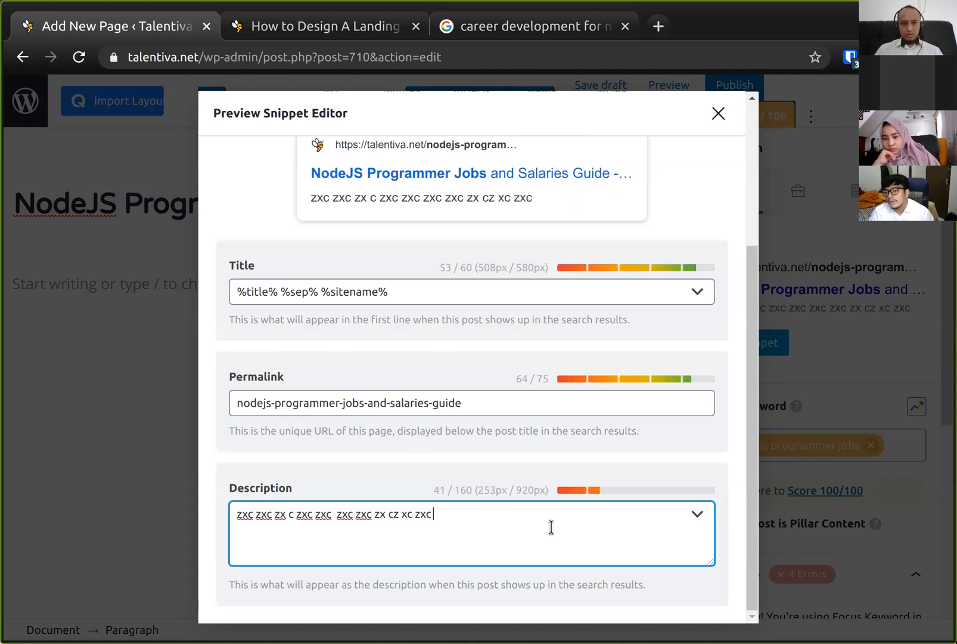
type(" z as d asd as da sd asd w e qwr qw r")
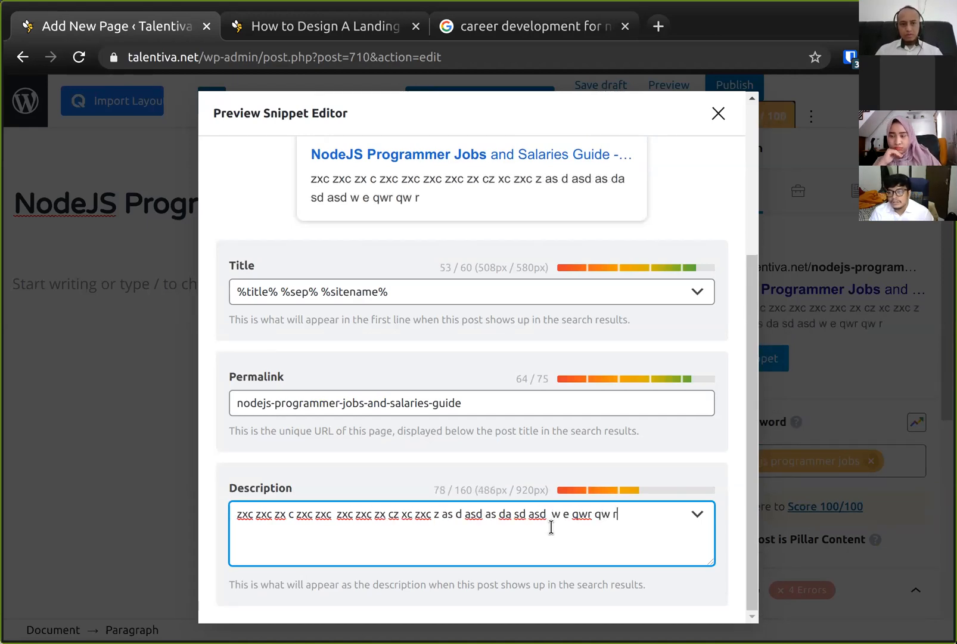
type("q wr qwr q w ads d as d zxc zx cz xc zx v as da sfd asf")
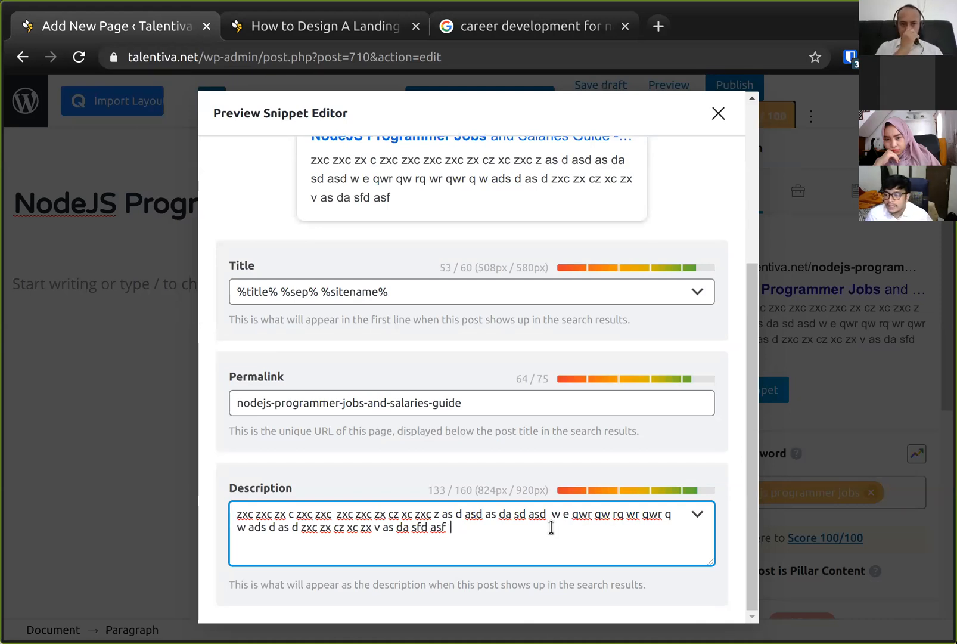
key("ctrl+a")
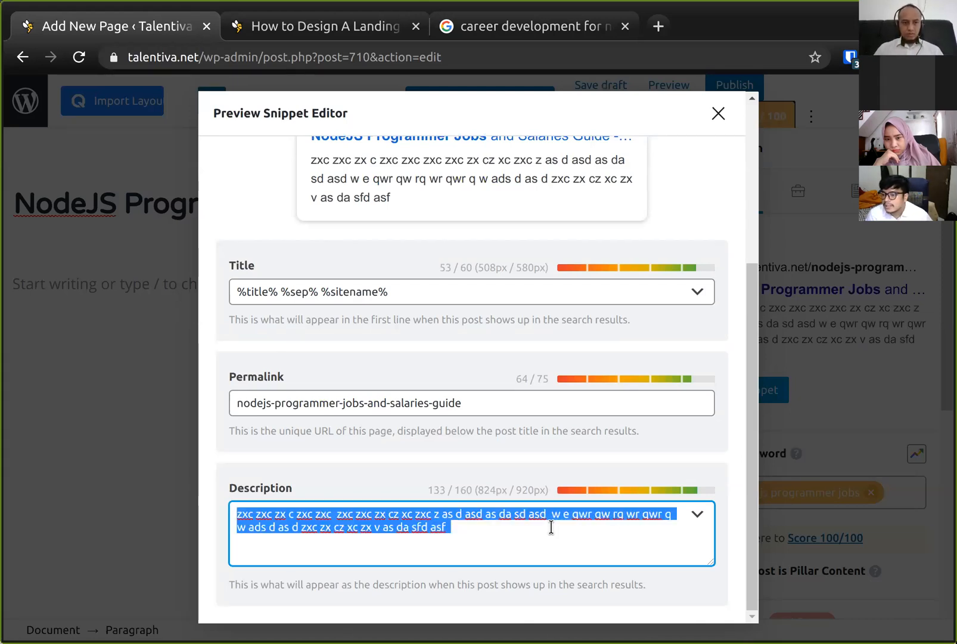
key("ctrl+v")
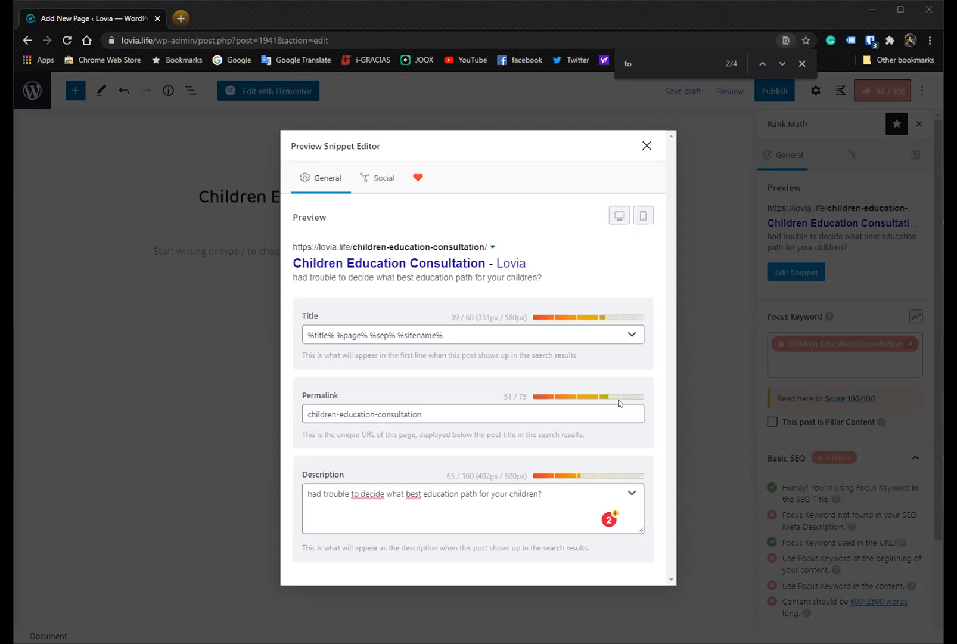
- Switch the Children Education Consultation snippet preview to mobile and append filler text to its meta description
left_click(642, 217)
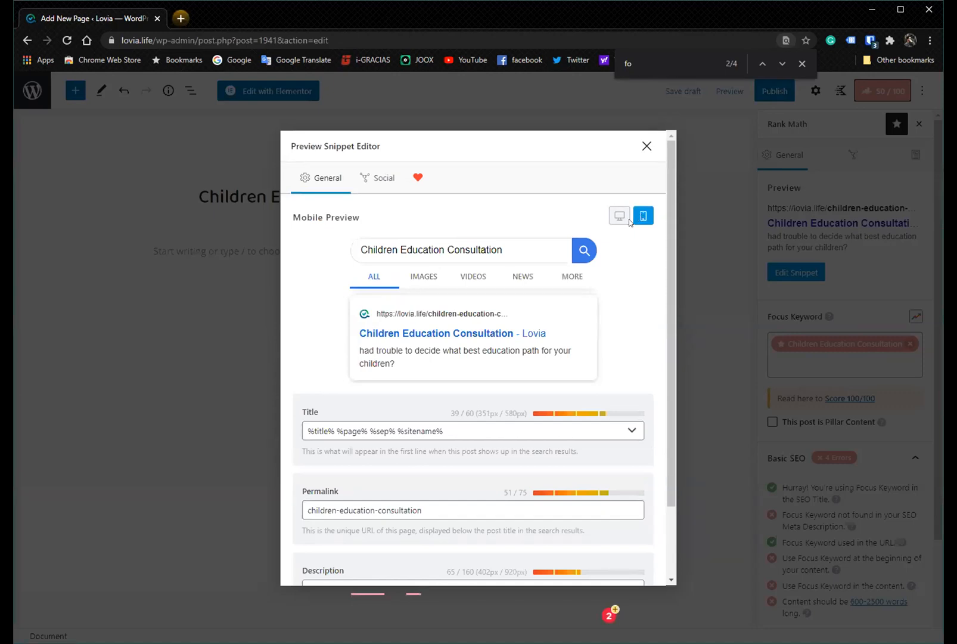
scroll(464, 421, "down", 2)
scroll(465, 422, "up", 2)
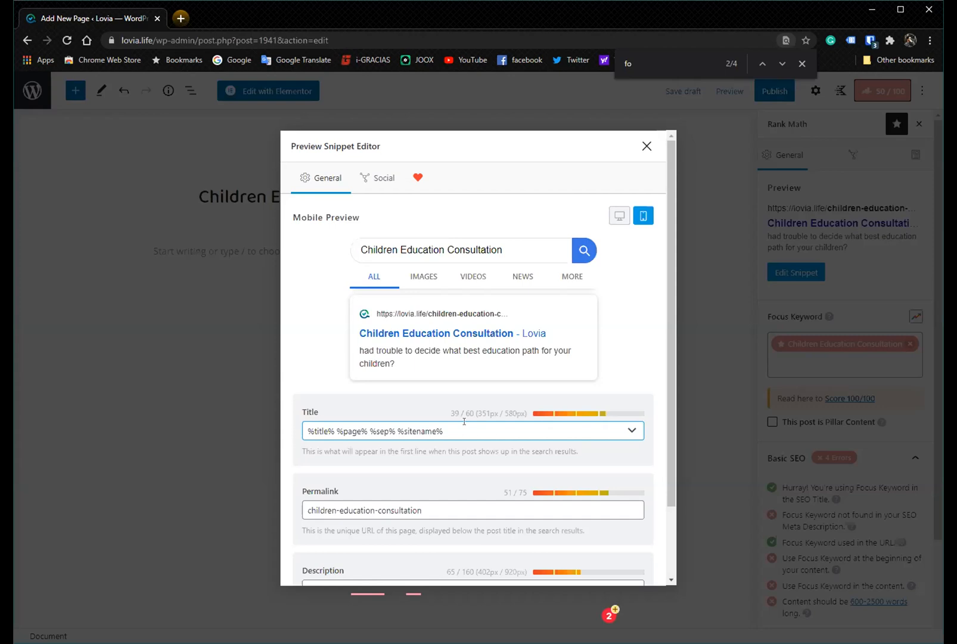
scroll(464, 421, "down", 3)
left_click(552, 504)
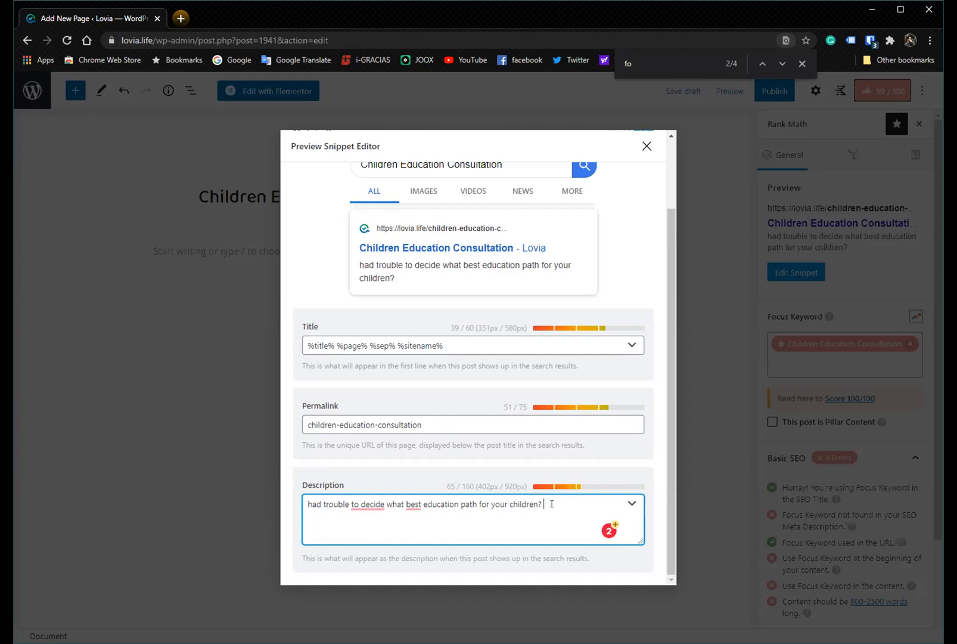
type(";akfjdswioaen pf")
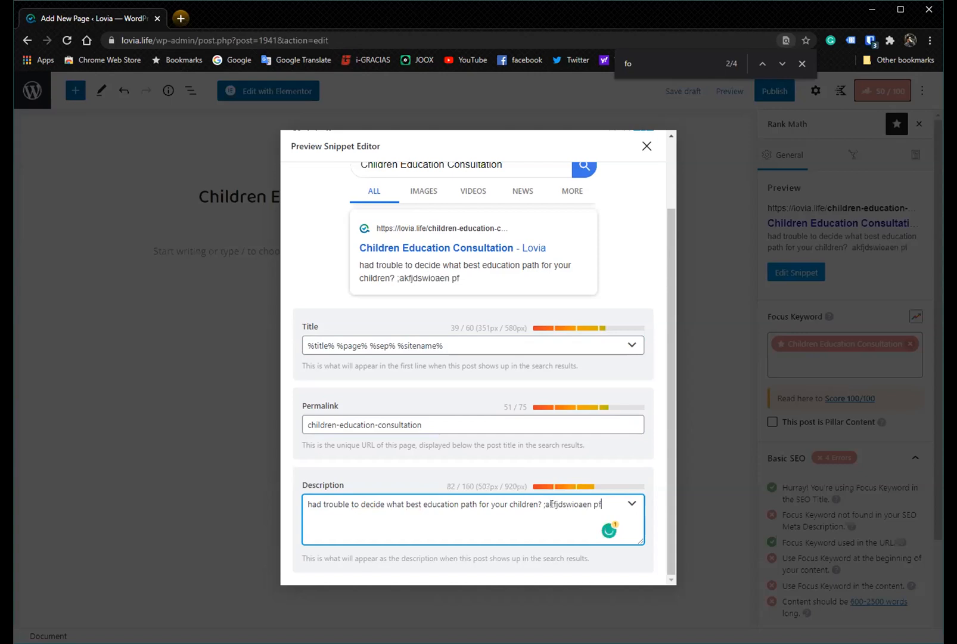
type("iaojfeoaiwjfasjo;dijfoaisjdfio")
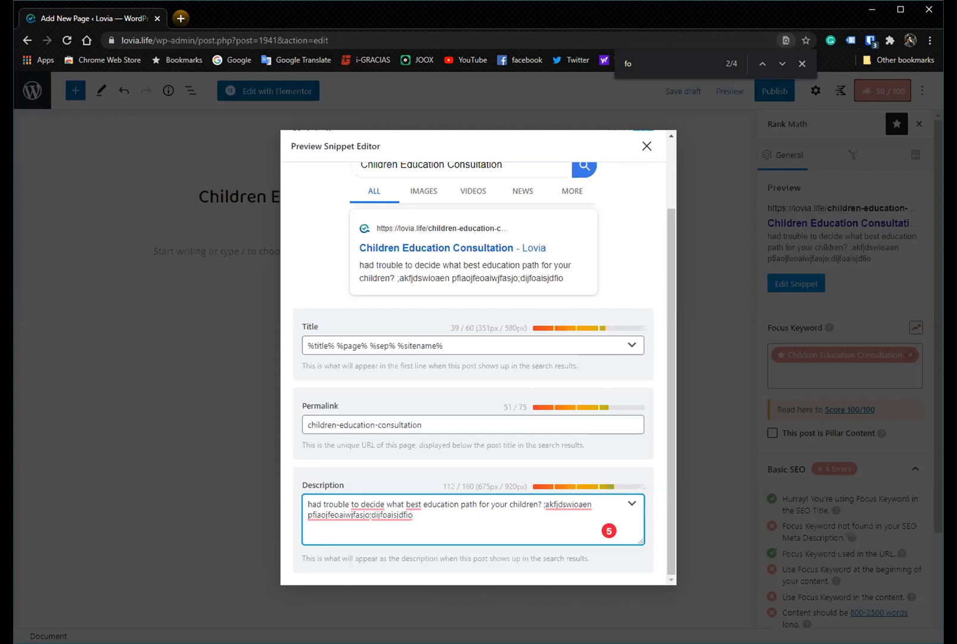
key("Escape")
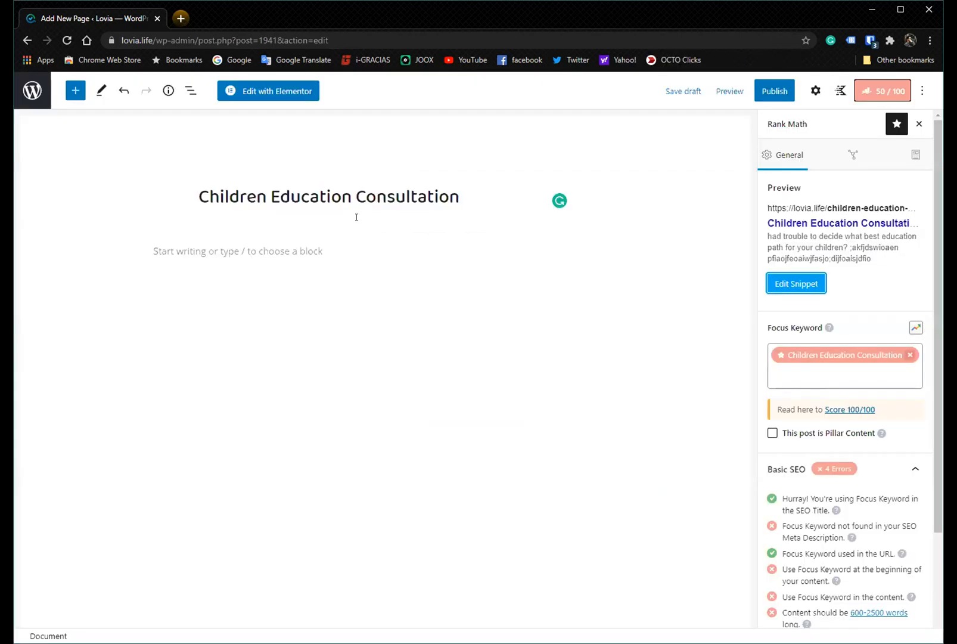
- Switch the snippet preview to desktop and close the snippet editor
left_click(779, 283)
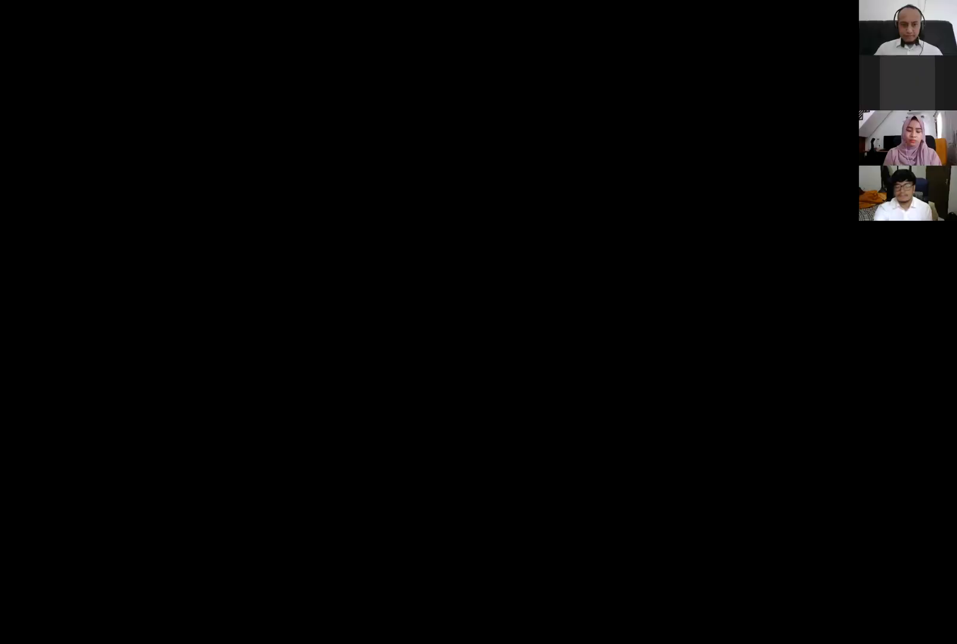
scroll(527, 360, "up", 5)
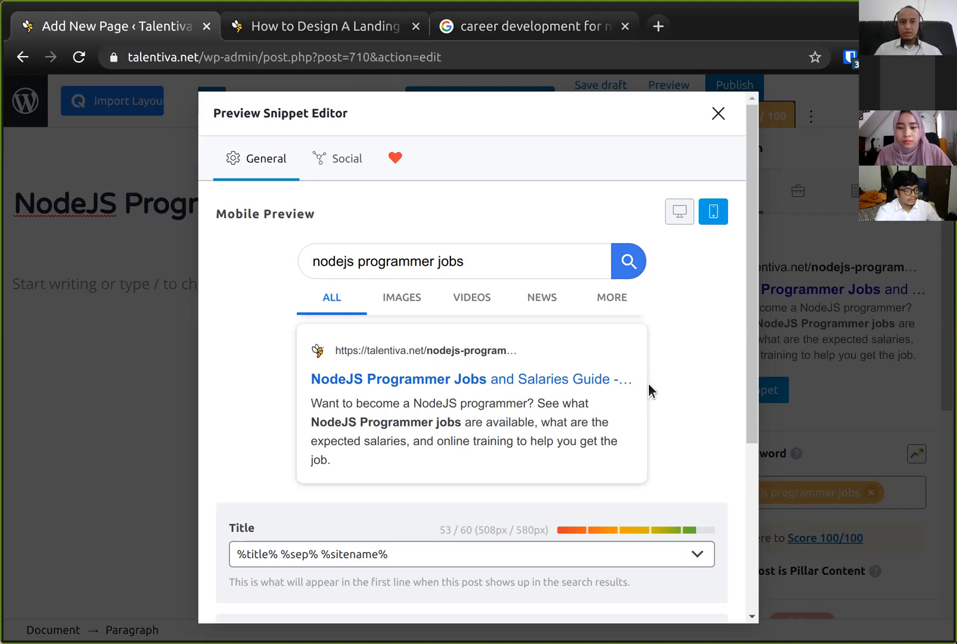
left_click(679, 214)
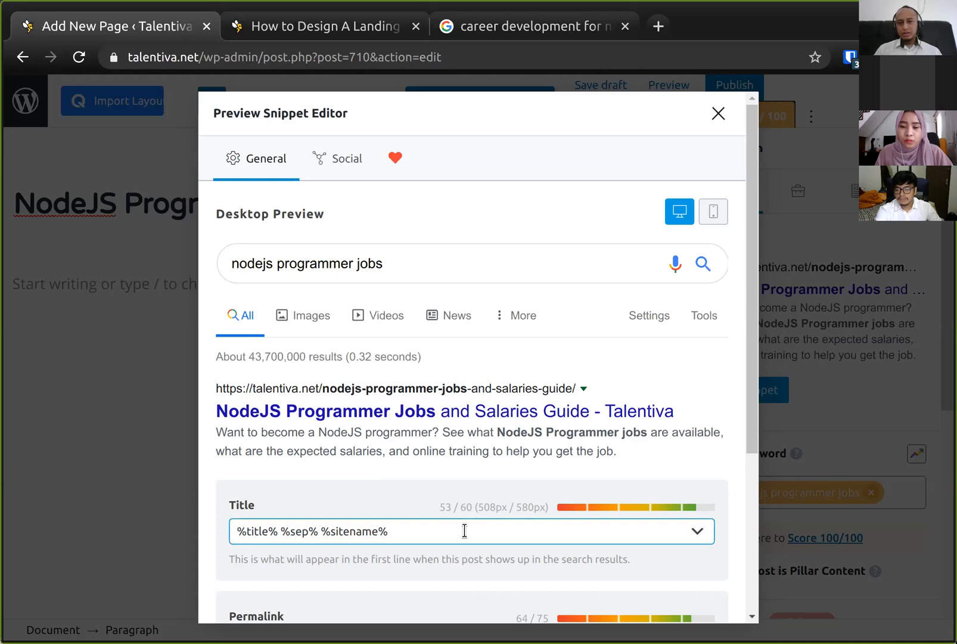
left_click(720, 116)
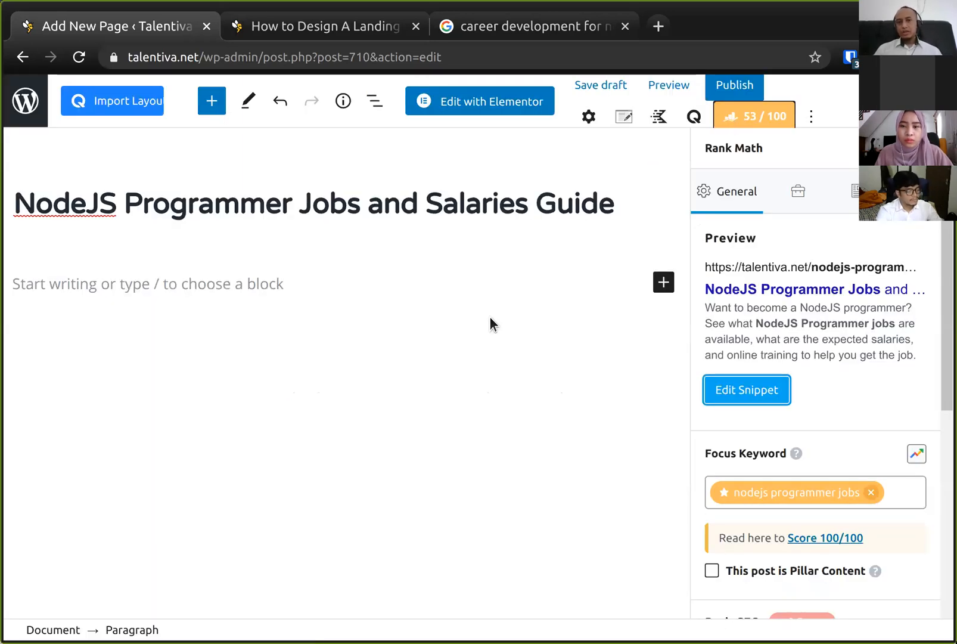
- Review the visual blocks section of the tutorial's landing page plan
left_click(271, 281)
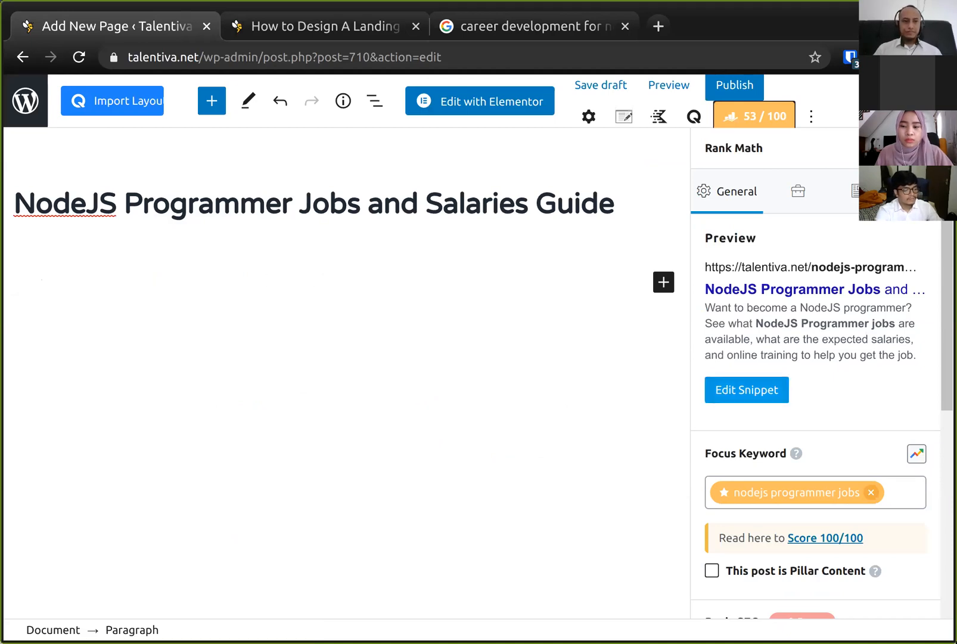
left_click(338, 24)
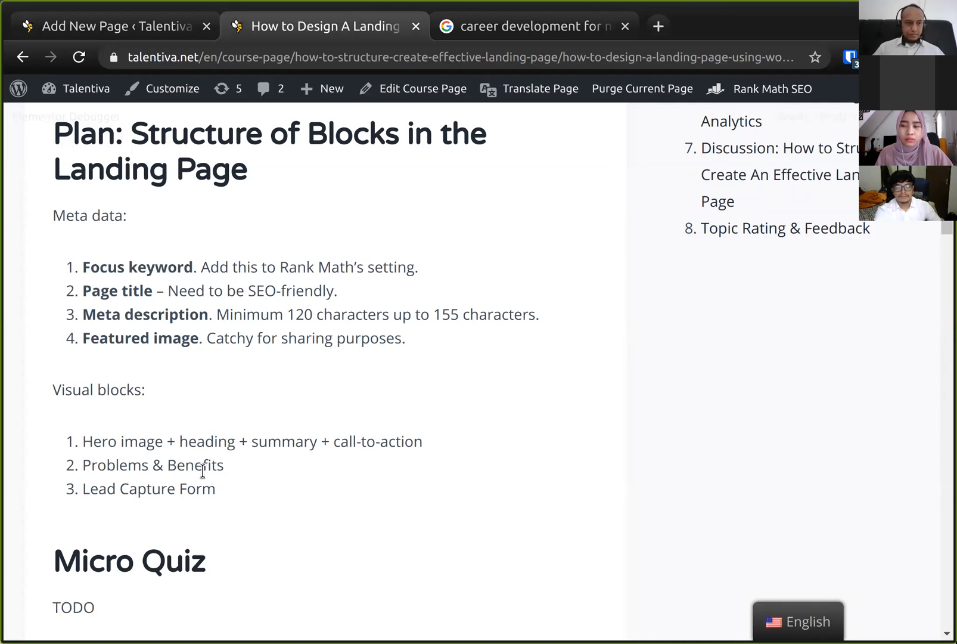
scroll(222, 445, "down", 1)
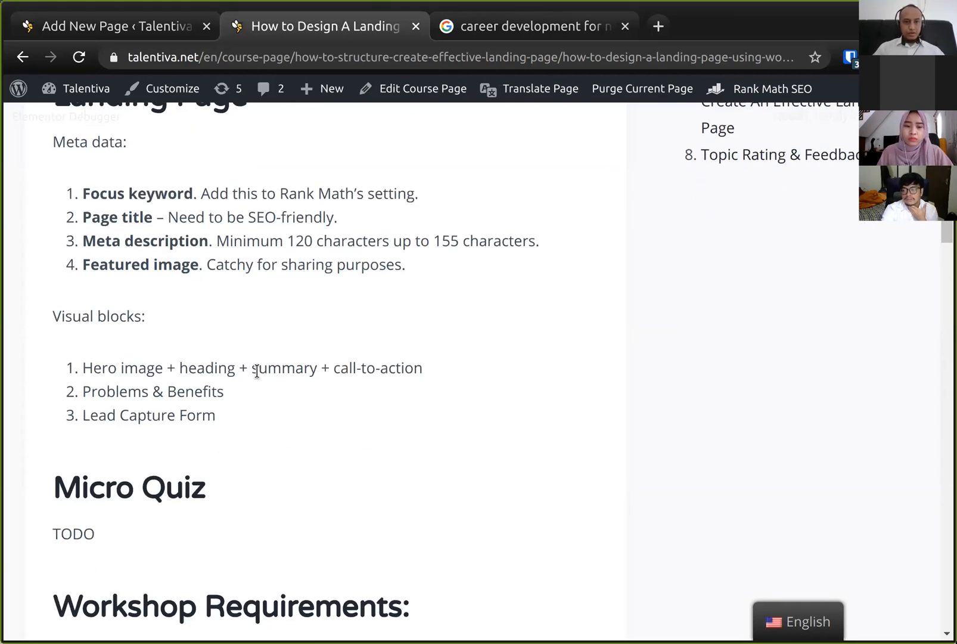
scroll(256, 370, "down", 1)
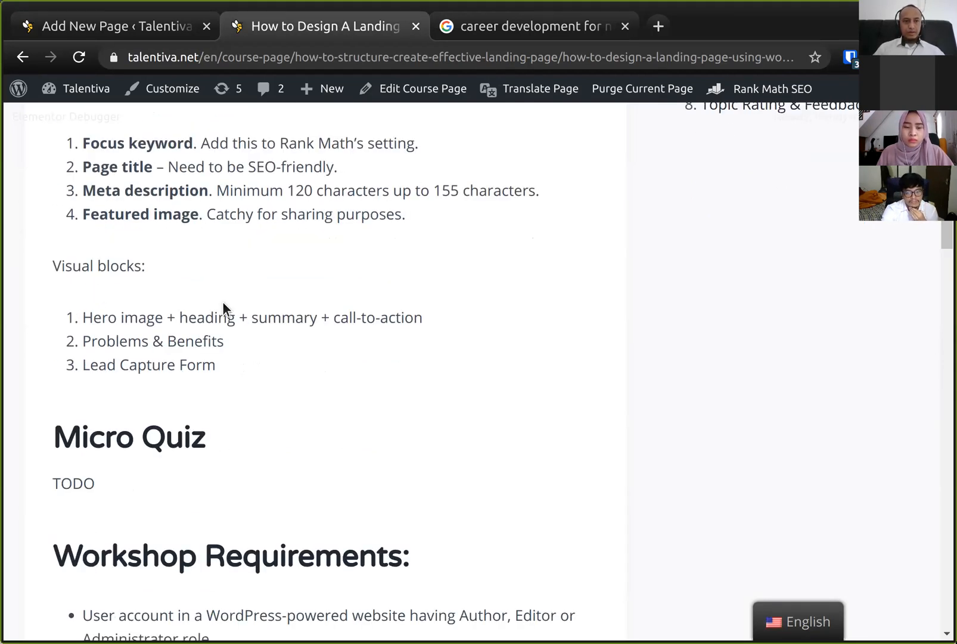
left_click(122, 27)
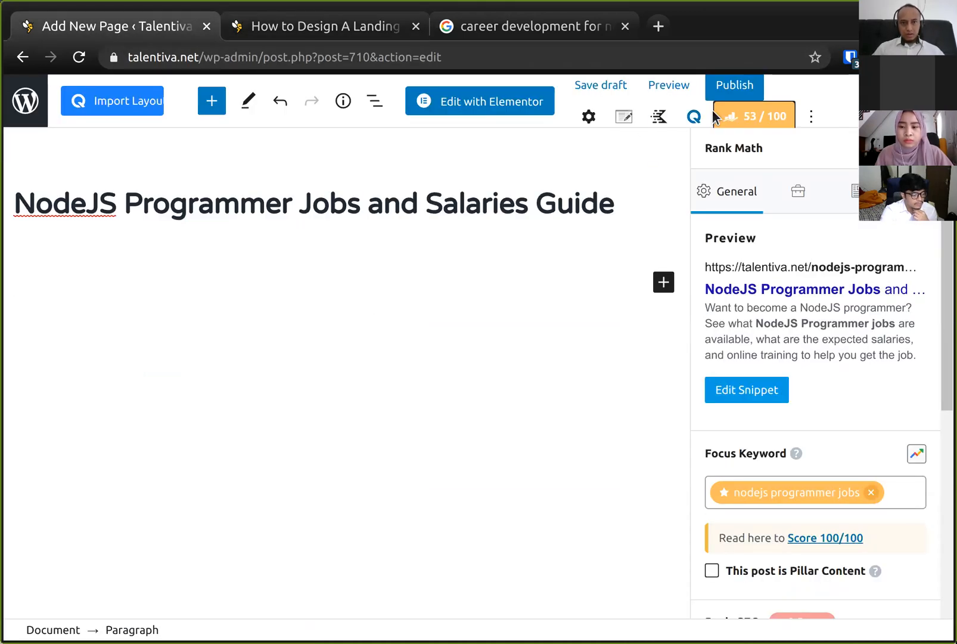
- Publish the NodeJS Programmer Jobs page
left_click(735, 87)
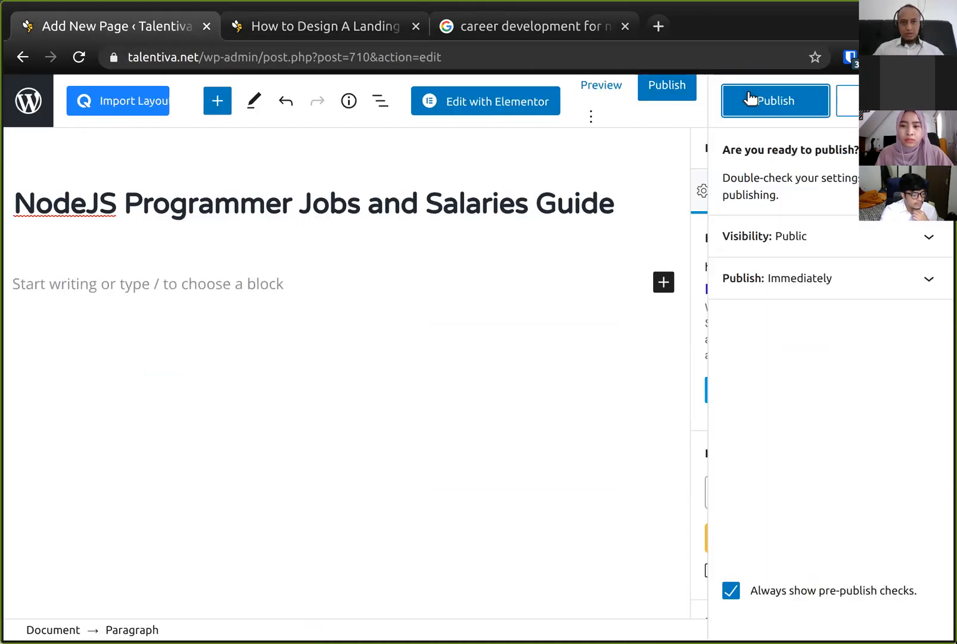
left_click(790, 108)
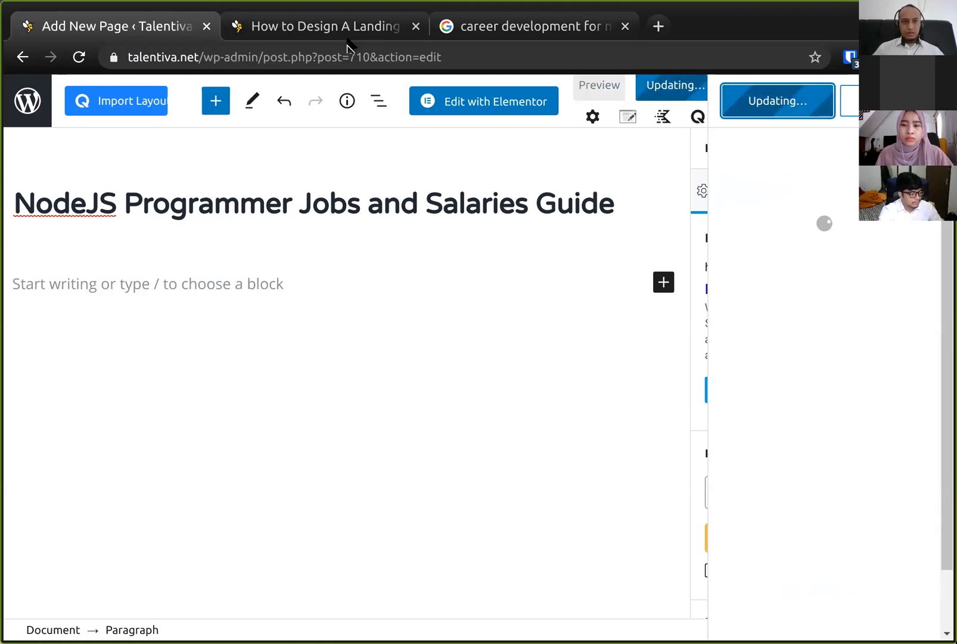
- Open the tutorial course page in the block editor from the front-end page
left_click(324, 26)
scroll(391, 257, "up", 7)
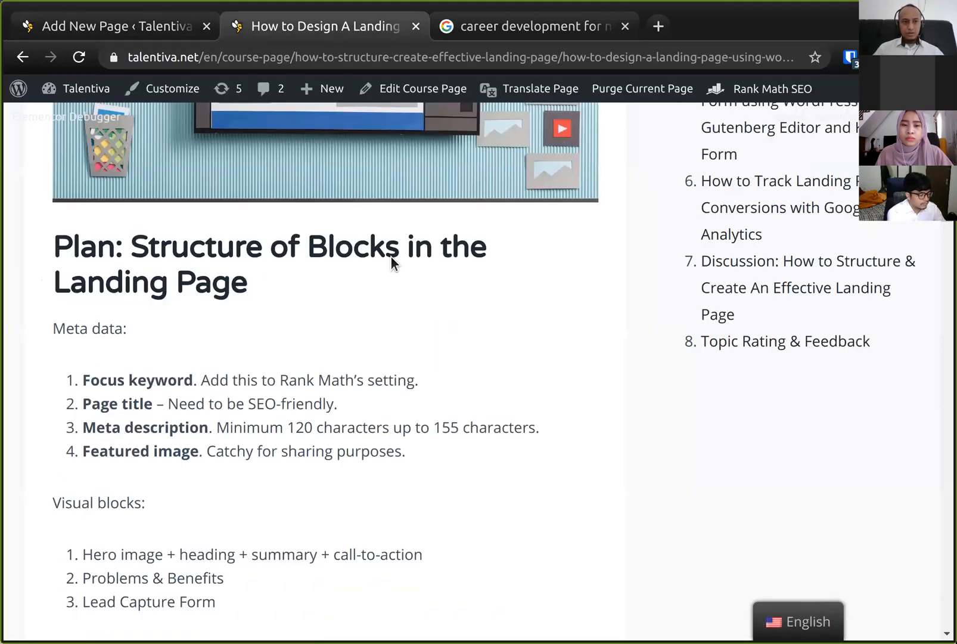
scroll(390, 256, "up", 5)
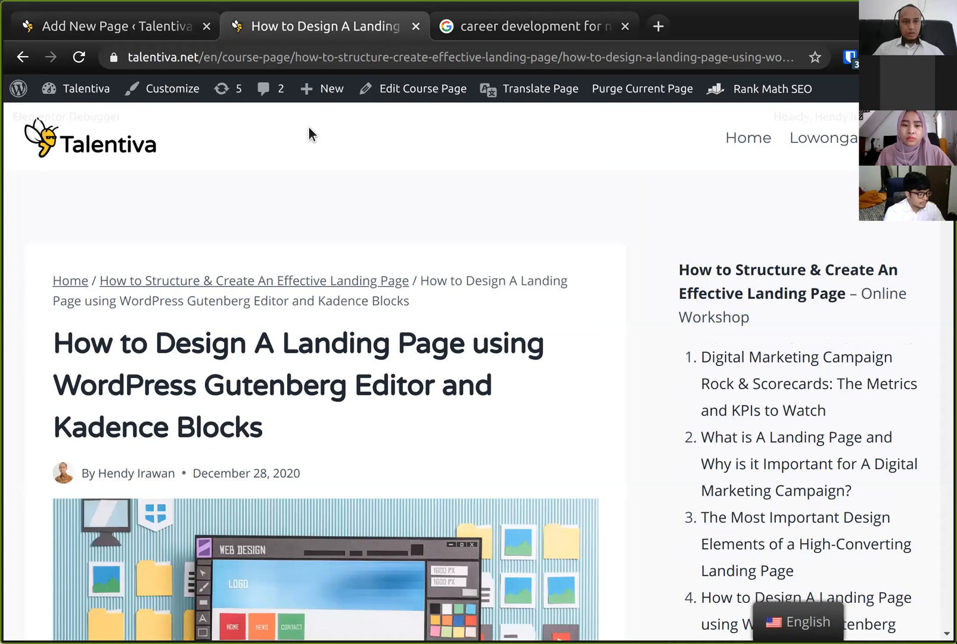
left_click(411, 95)
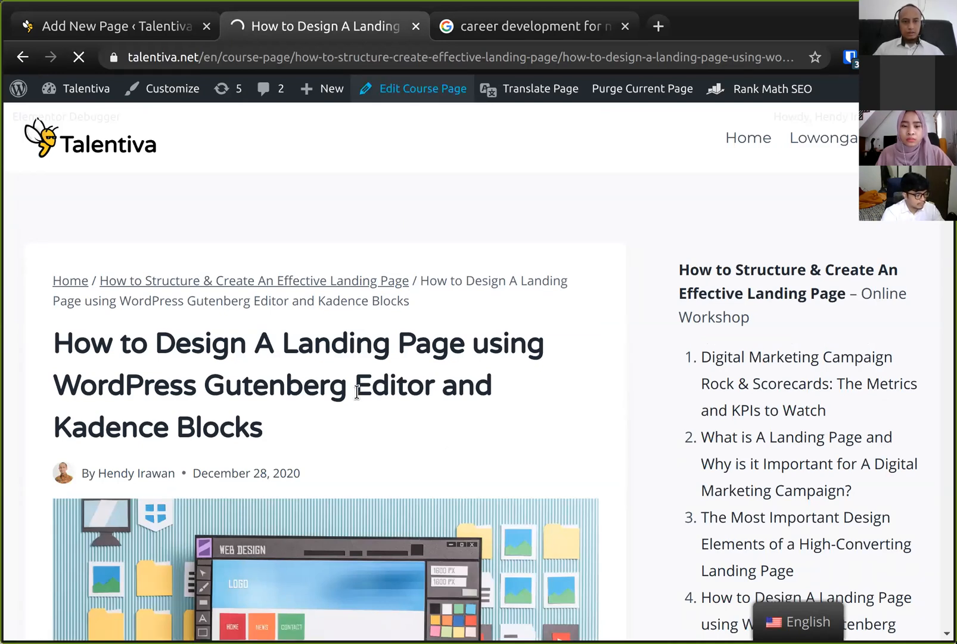
scroll(357, 391, "down", 2)
scroll(357, 391, "down", 2)
left_click(136, 26)
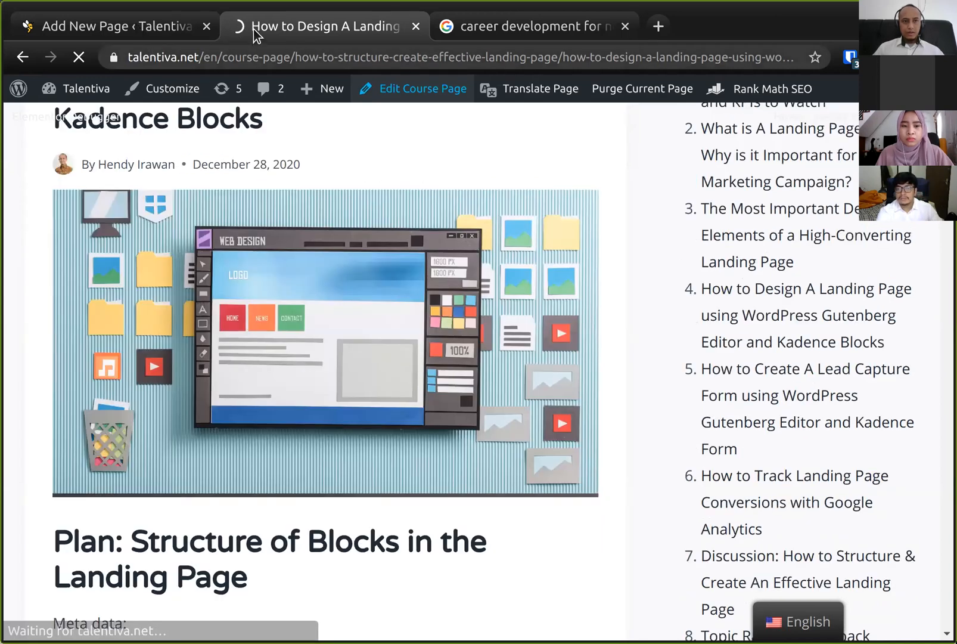
left_click(296, 27)
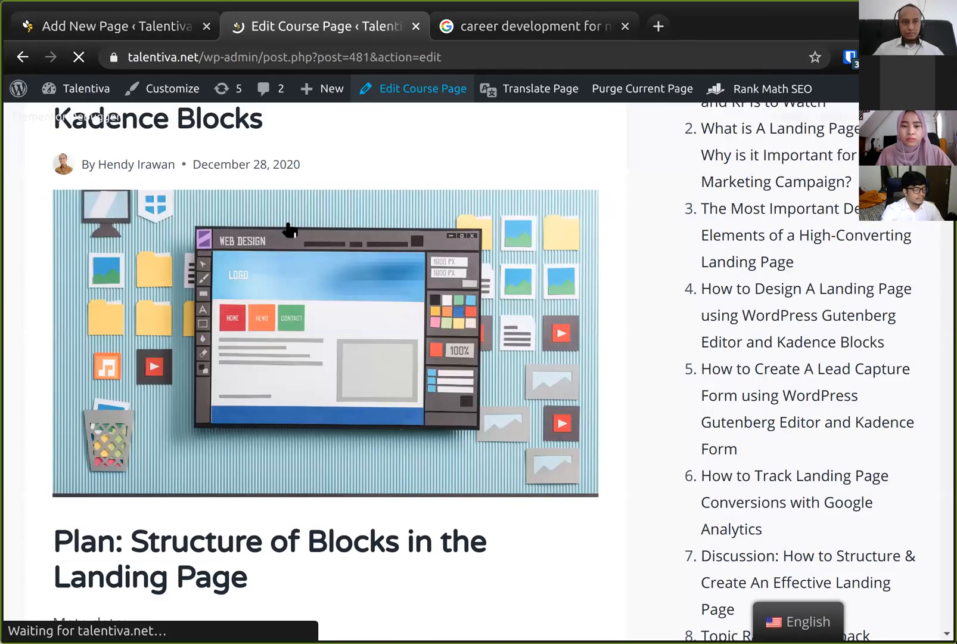
- Open linkedin.com in the third browser tab
left_click(499, 32)
type("kedin")
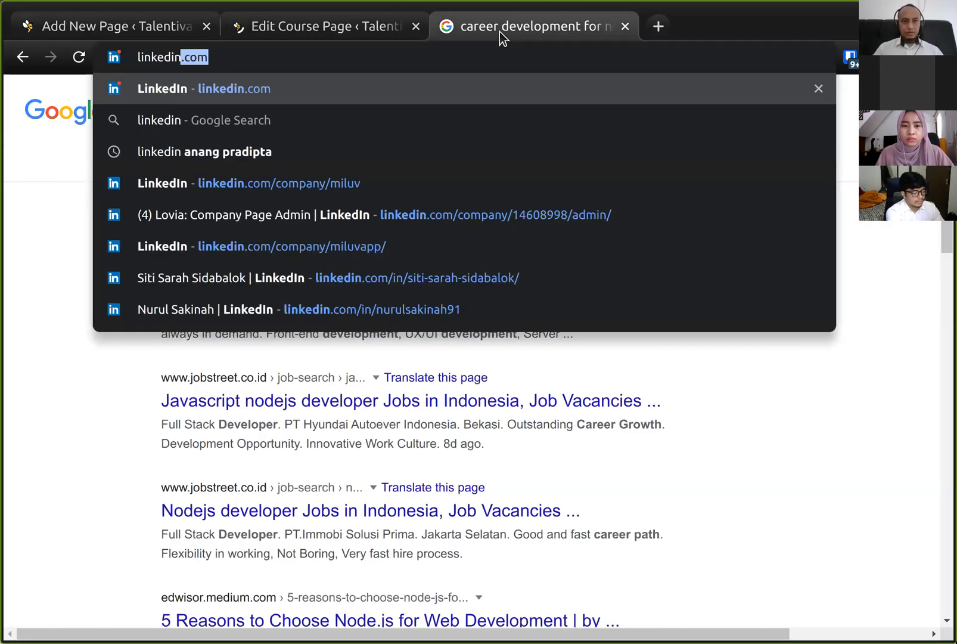
key("Return")
- Add a third meta data item to the plan reading "Permalink URL. This is by default generated from page title."
left_click(289, 28)
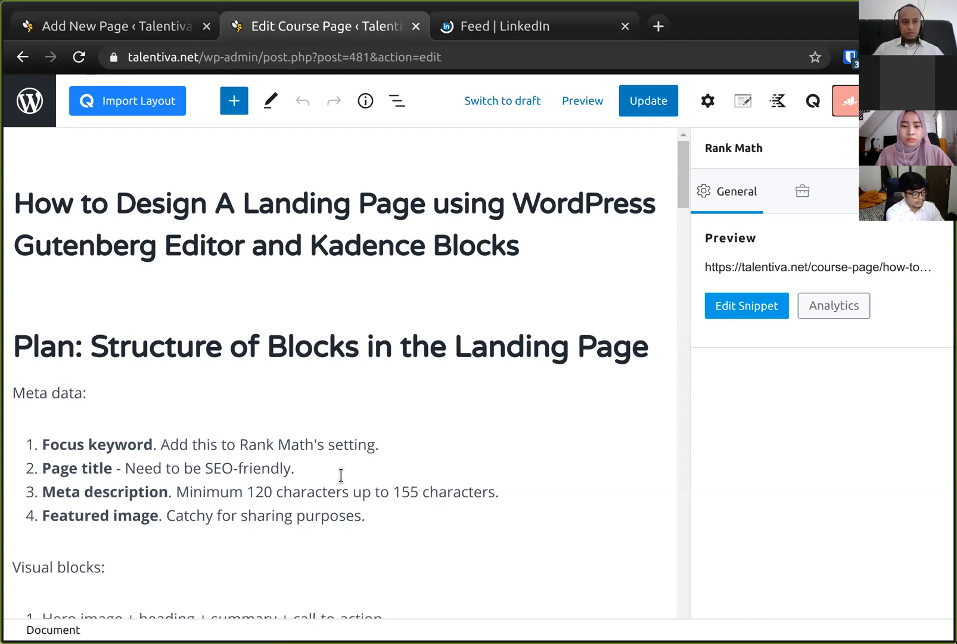
left_click(323, 516)
left_click(386, 522)
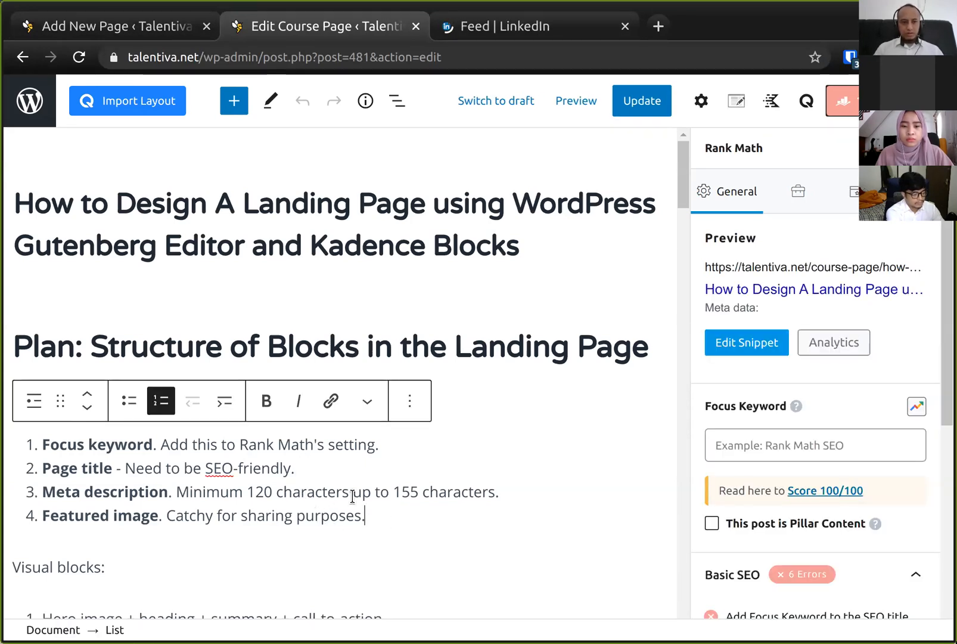
key("Return")
type("P")
key("BackSpace")
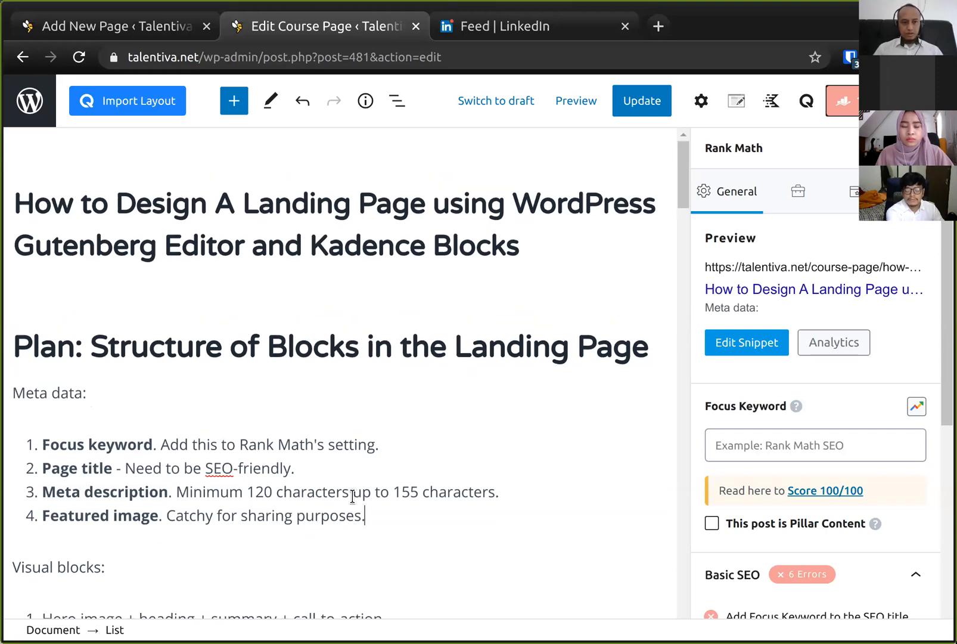
key("Return")
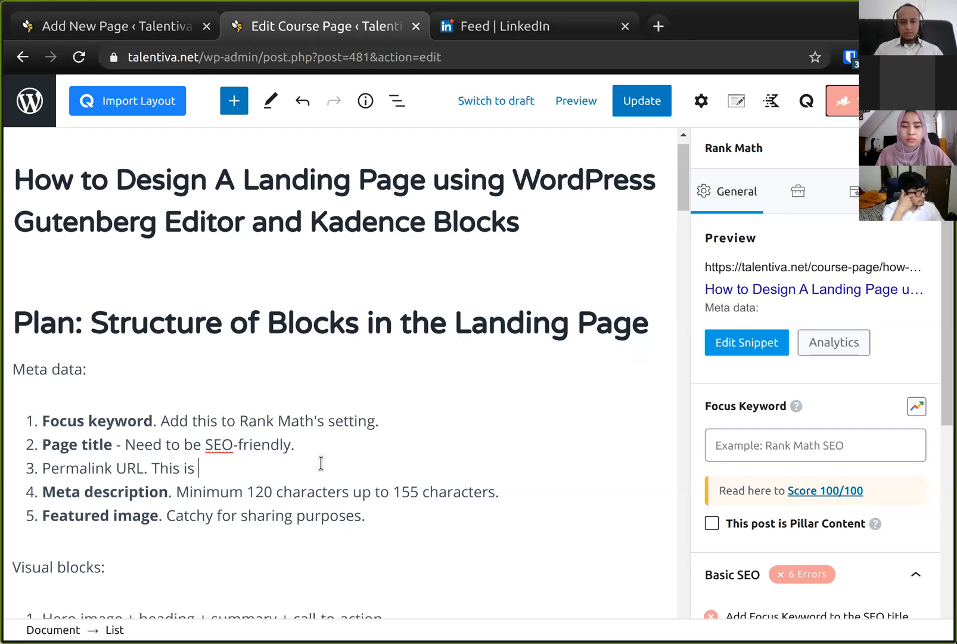
type("Permalink URL. This is by default generate")
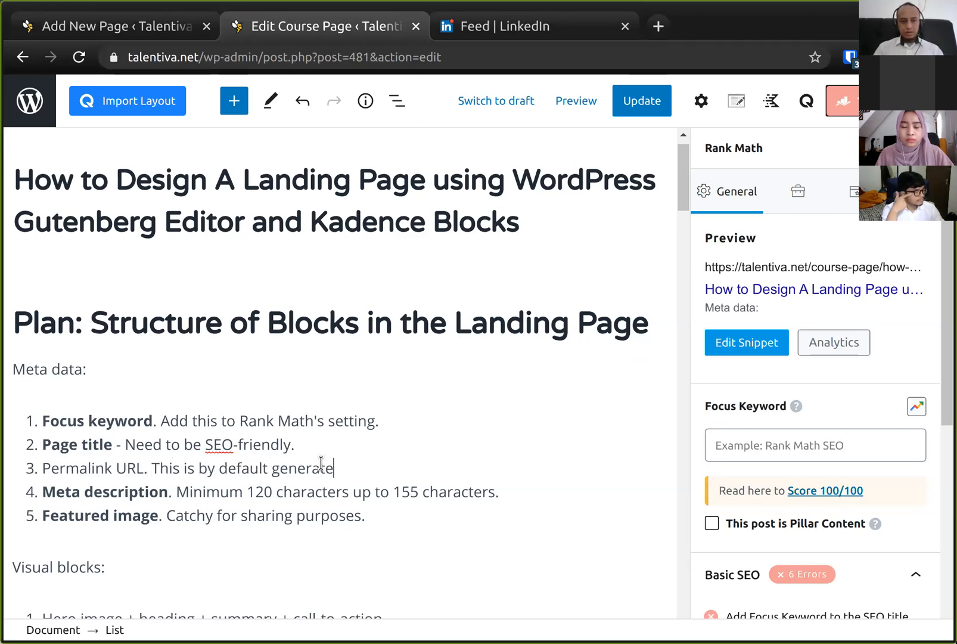
type("d from p")
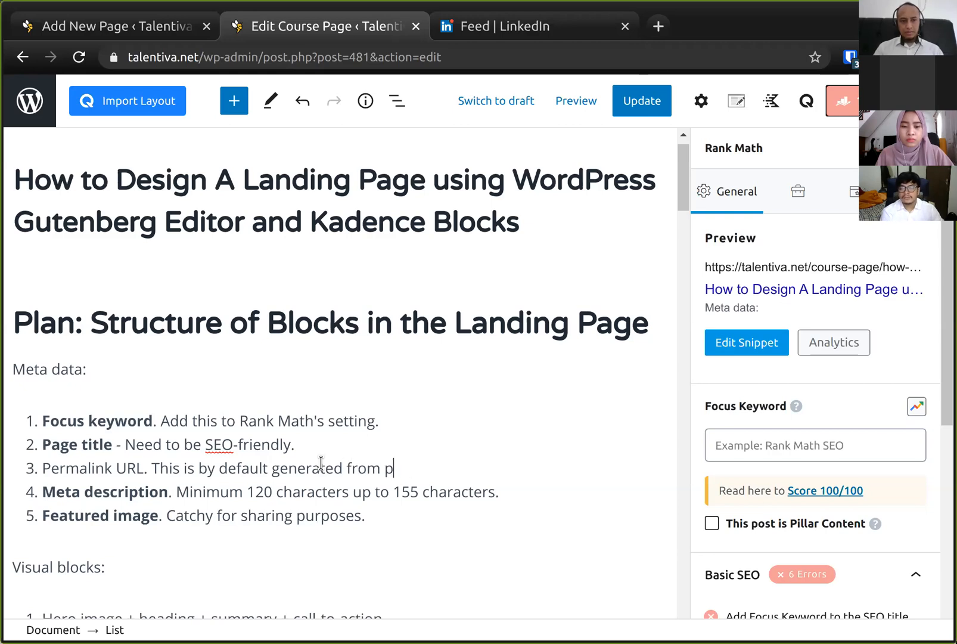
type("age title.")
- Bold "Permalink URL", append ", but you can change it" to the item, and save the course page
key("Home")
key("ctrl+shift+Right")
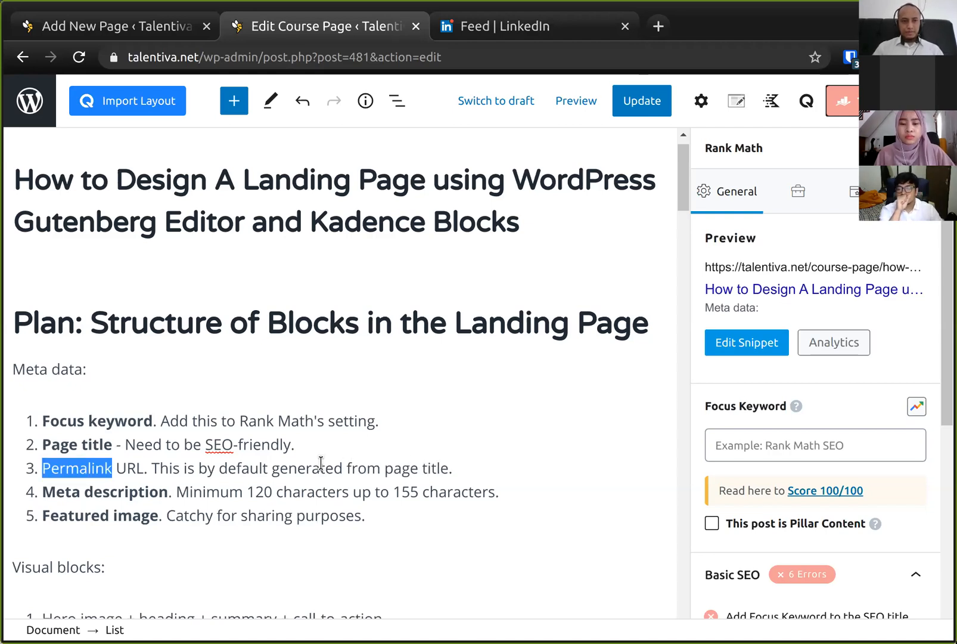
key("ctrl+shift+Right")
key("ctrl+b")
key("End")
key("Left")
type(", y")
type("ut you can change")
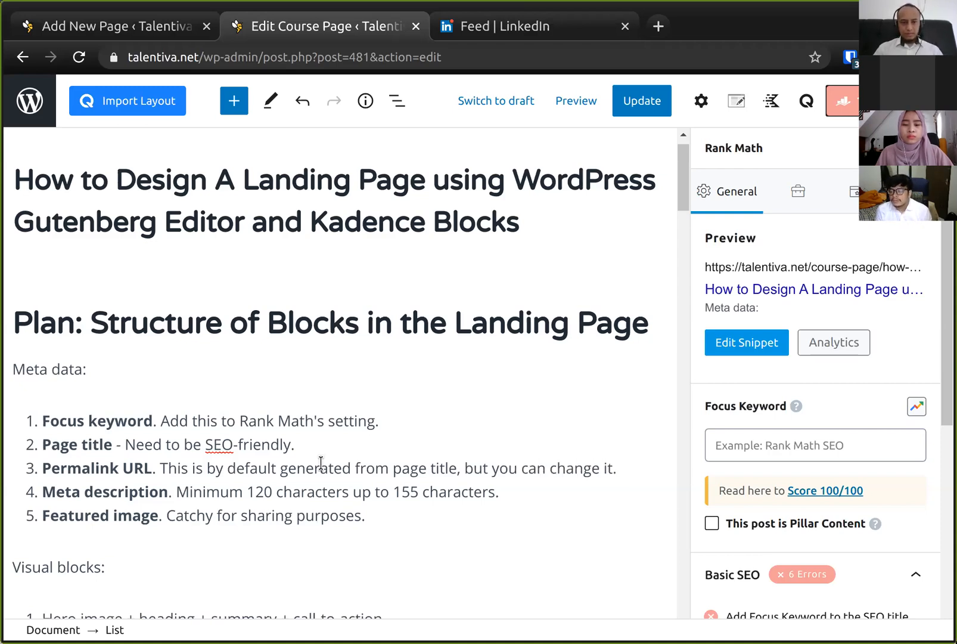
key("ctrl+s")
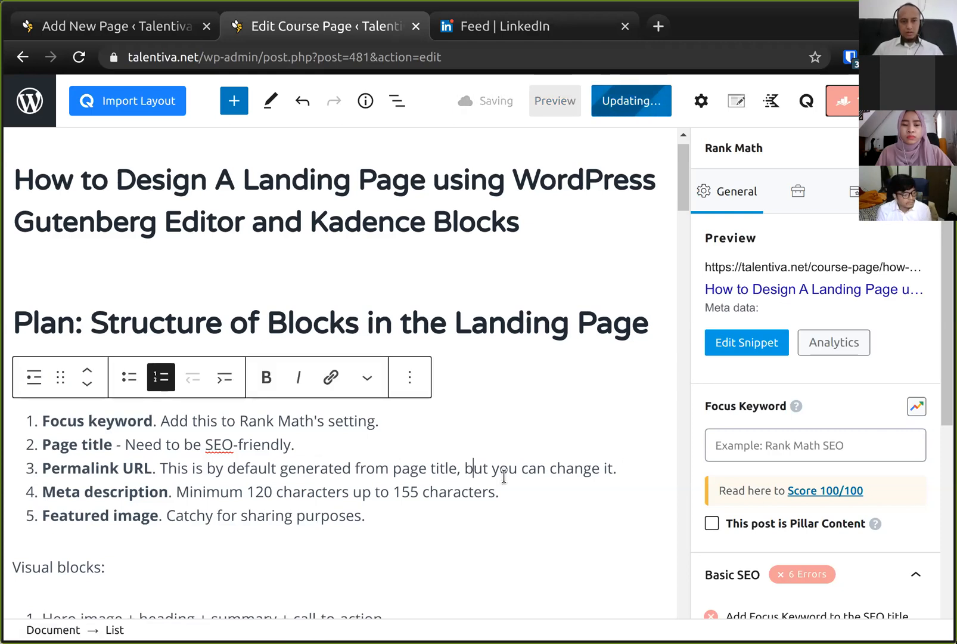
- Extend the permalink item with ", or if you have changed the title, you can adjust the permalink URL again"
key("ctrl+Left")
key("ctrl+Left")
key("ctrl+Left")
key("ctrl+Left")
key("ctrl+Left")
key("End")
key("Left")
type(", or if you ")
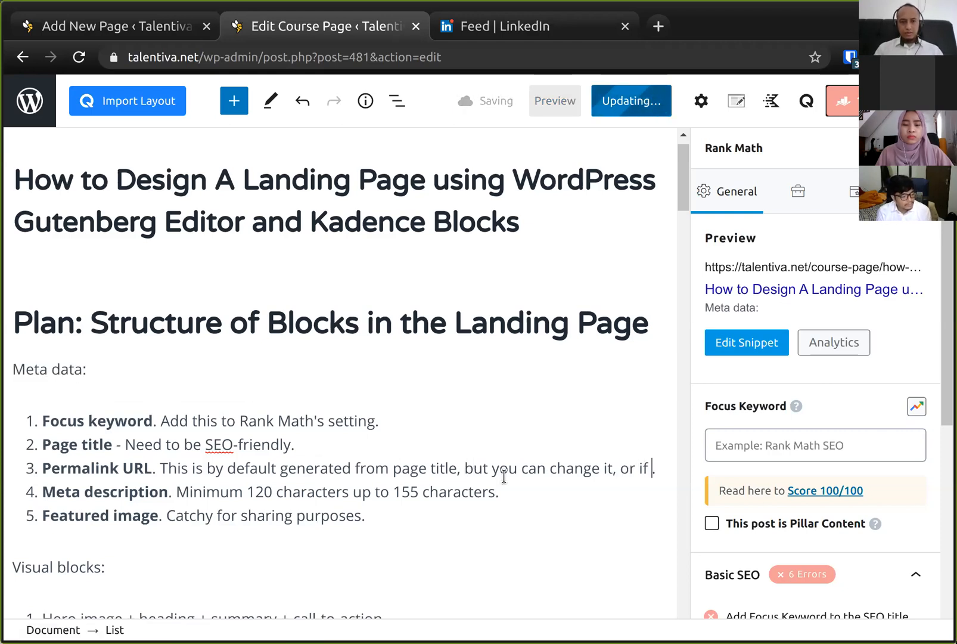
type("have the")
key("ctrl+shift+Left")
type("changed the title, you can adjust the permalink URL again")
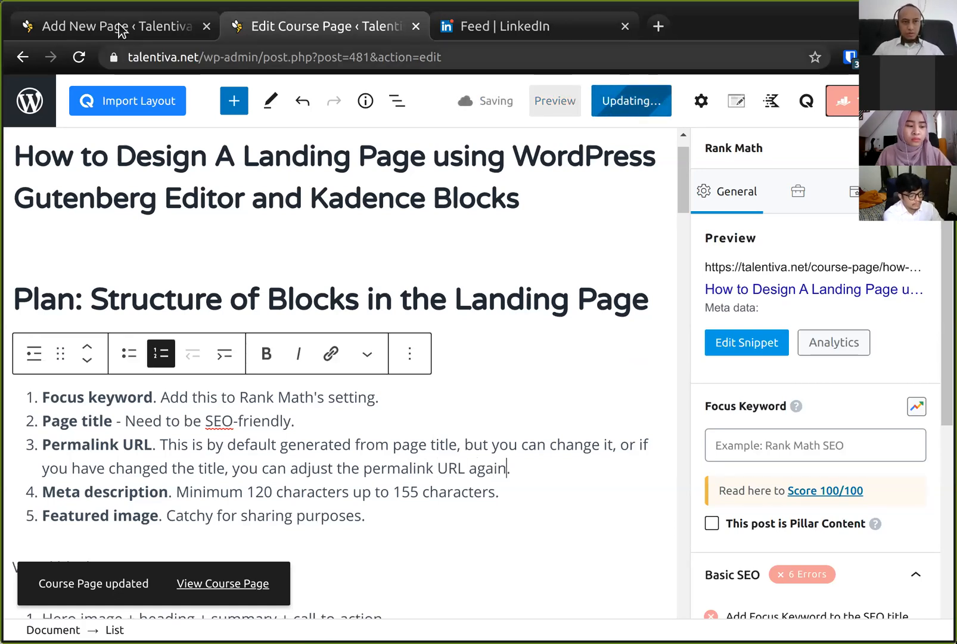
- Inspect the URL Slug field in the NodeJS Programmer Jobs page's settings
left_click(121, 30)
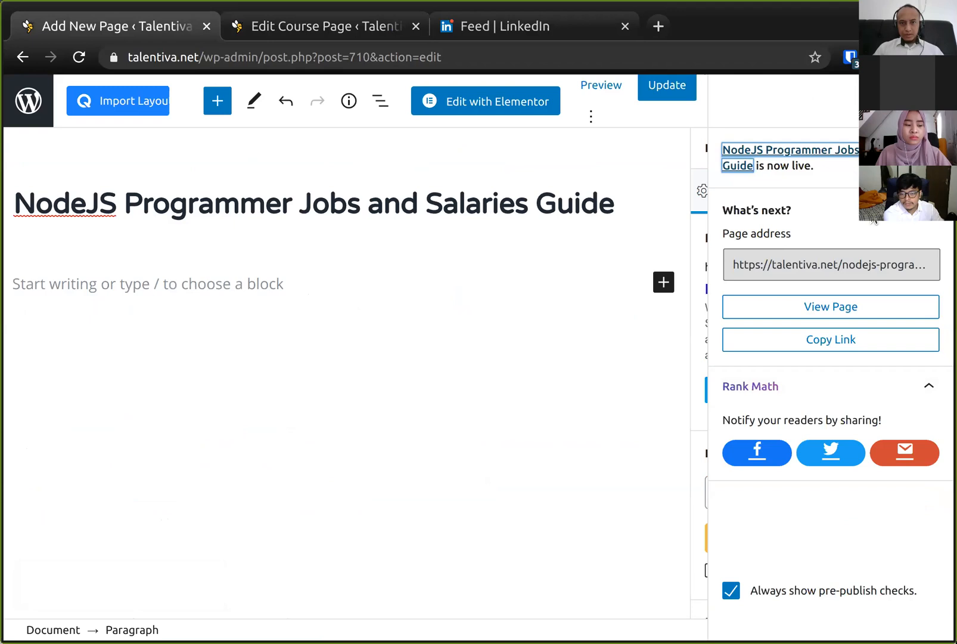
left_click(927, 101)
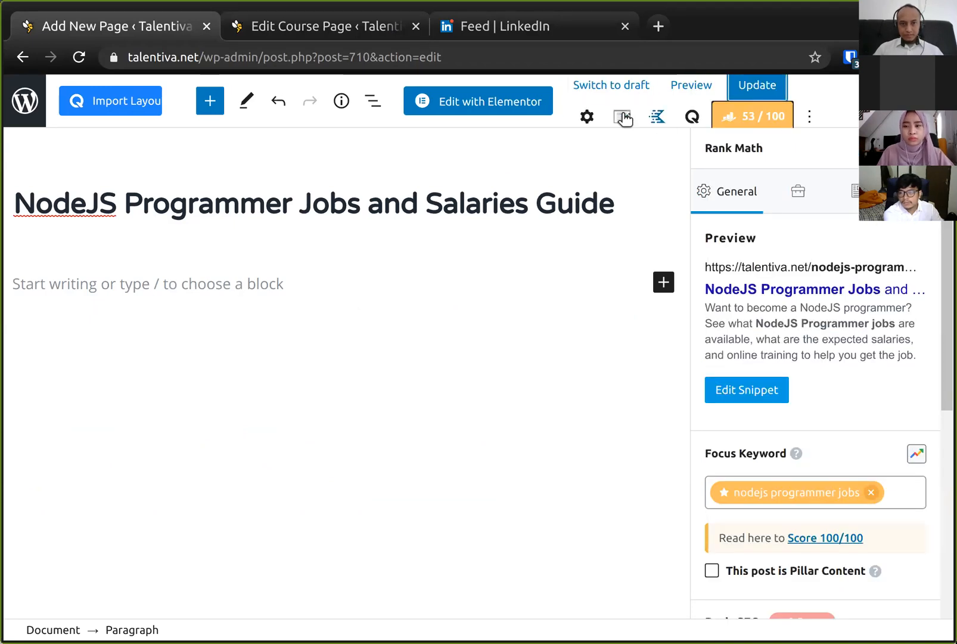
left_click(587, 116)
left_click(727, 149)
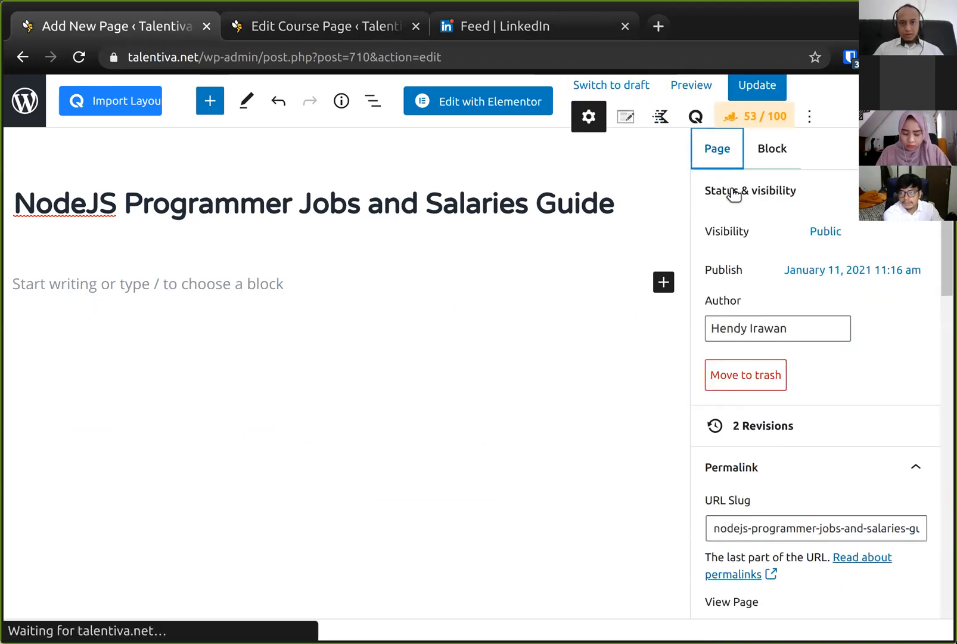
scroll(742, 223, "down", 5)
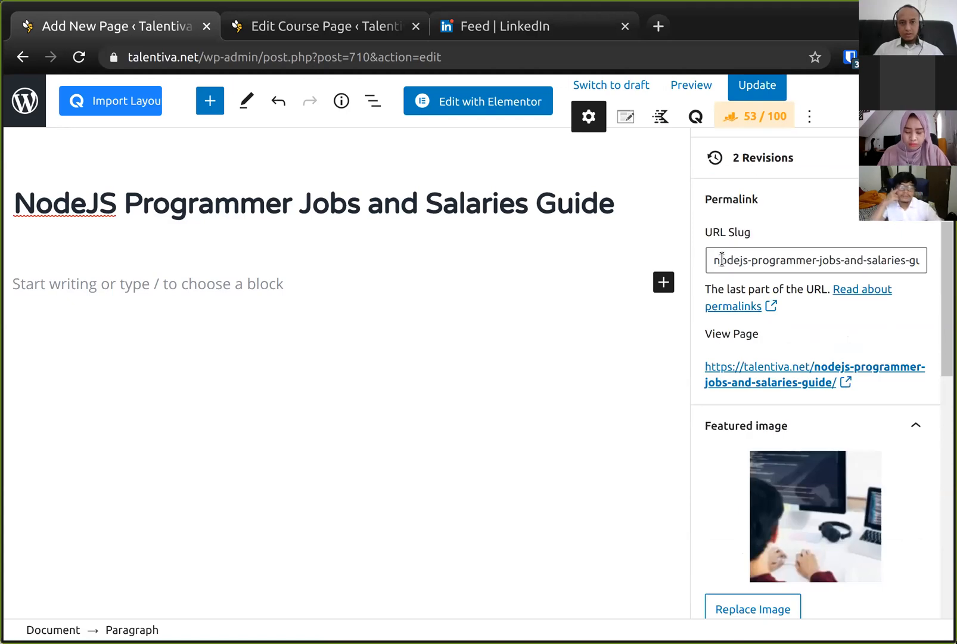
left_click_drag(716, 260, 862, 261)
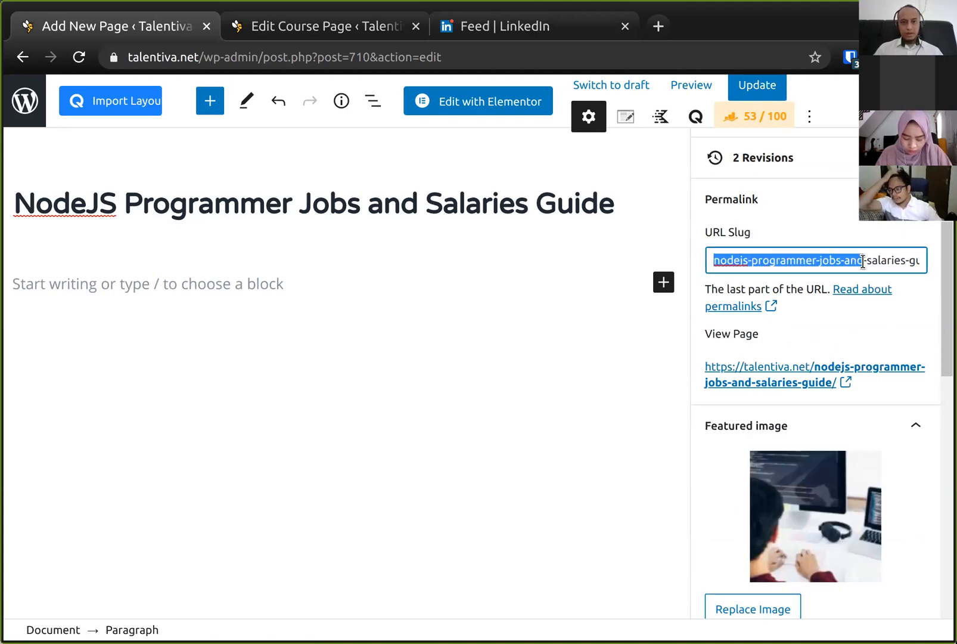
key("ctrl+Tab")
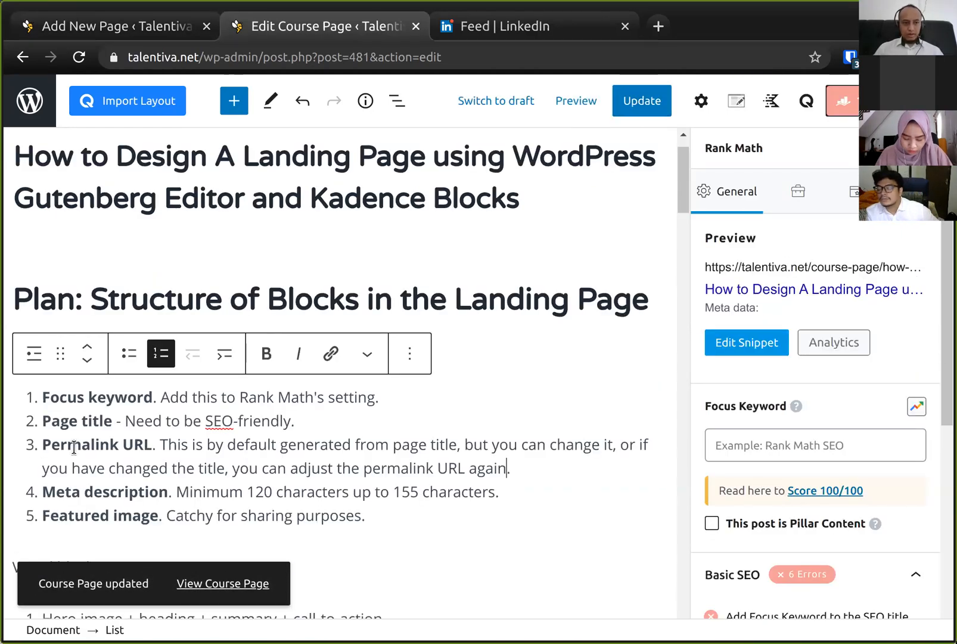
- Rename the permalink item's bold heading to "URL Slug / Permalink" and save the course page
left_click(74, 447)
key("Home")
type("URL Slu")
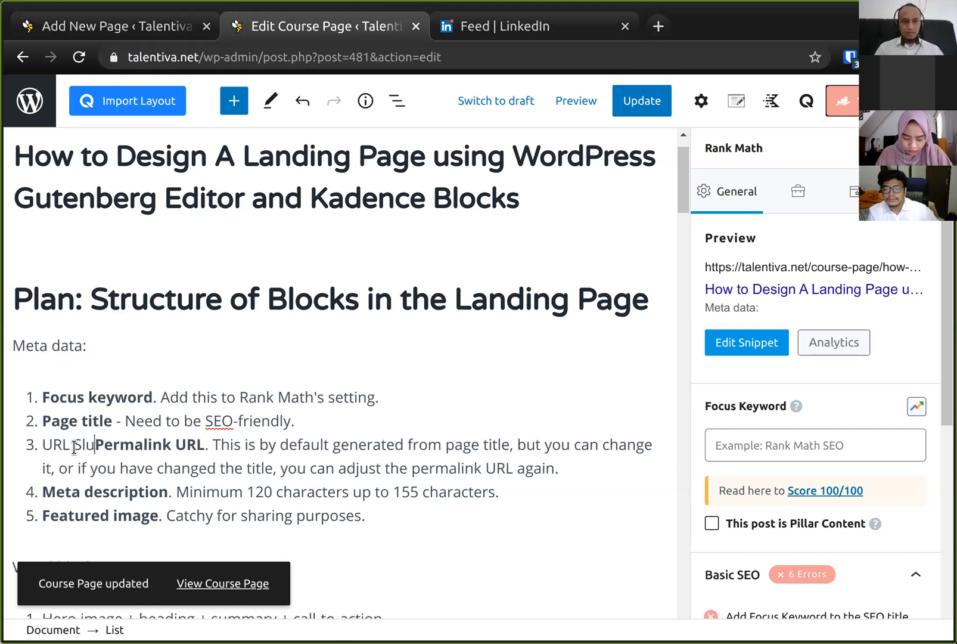
type("g /")
key("ctrl+Right")
key("ctrl+shift+Right")
key("Right")
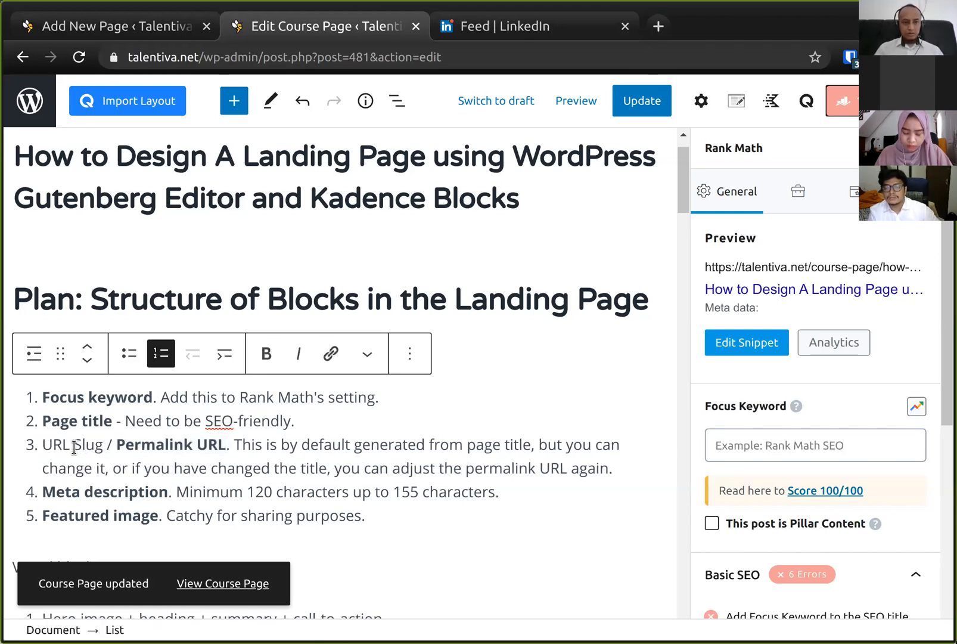
key("ctrl+shift+Left")
key("shift+Left")
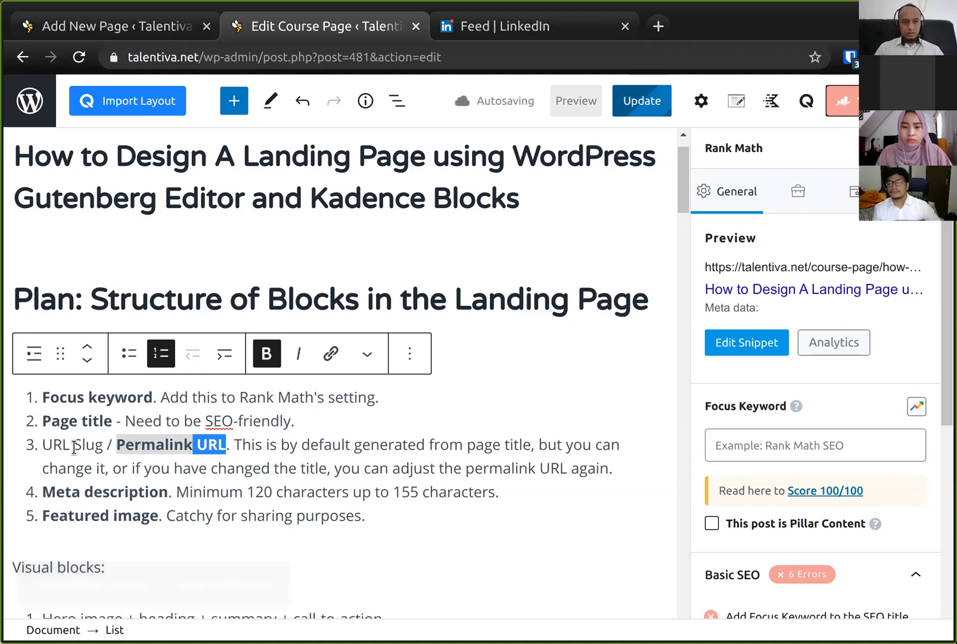
key("BackSpace")
key("shift+Home")
key("ctrl+b")
key("ctrl+s")
key("ctrl+shift+Tab")
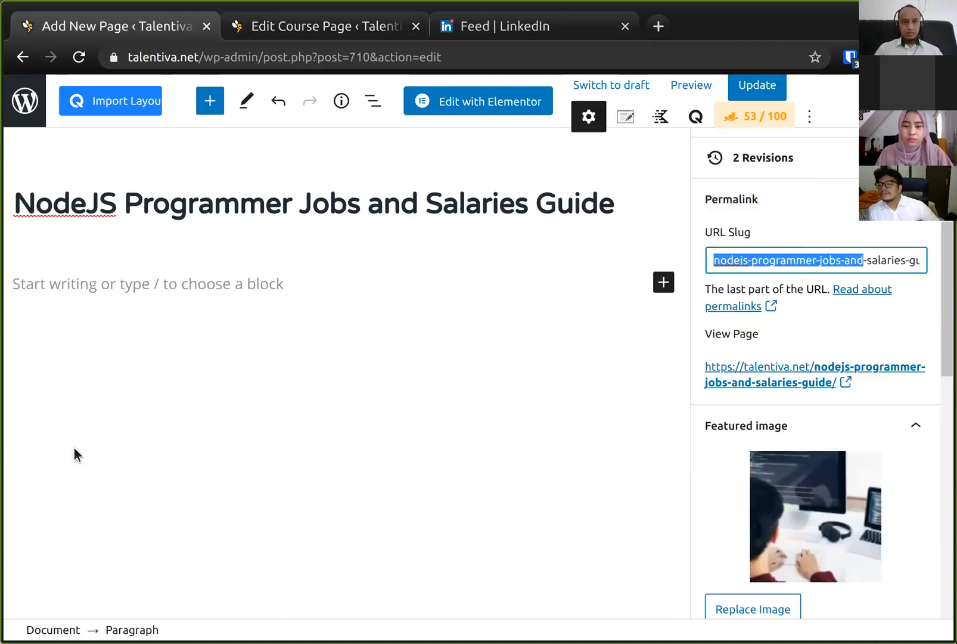
- Open the published NodeJS Programmer Jobs page from its permalink and compare it with the editor
left_click(822, 259)
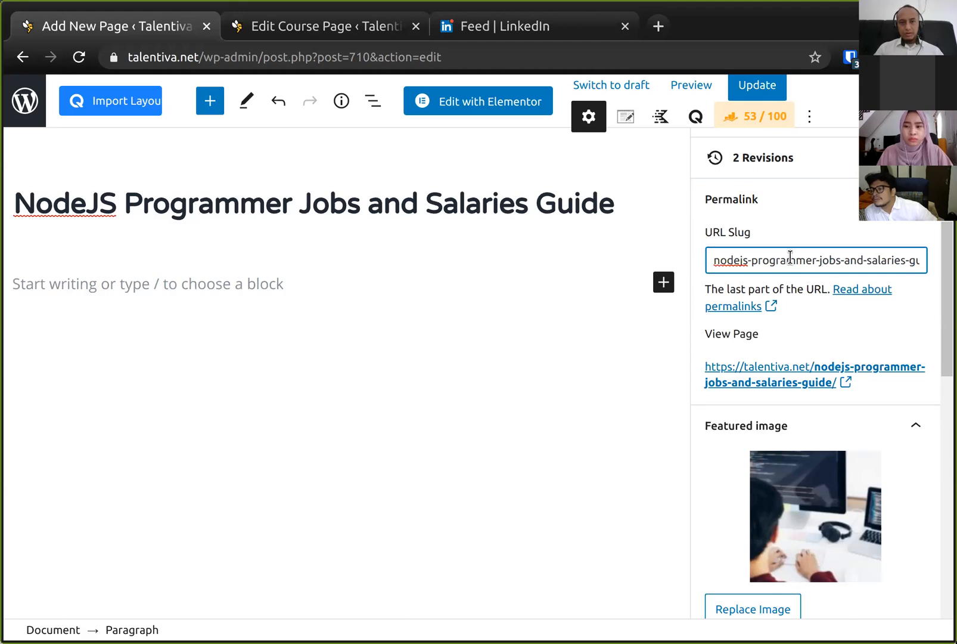
left_click(793, 372)
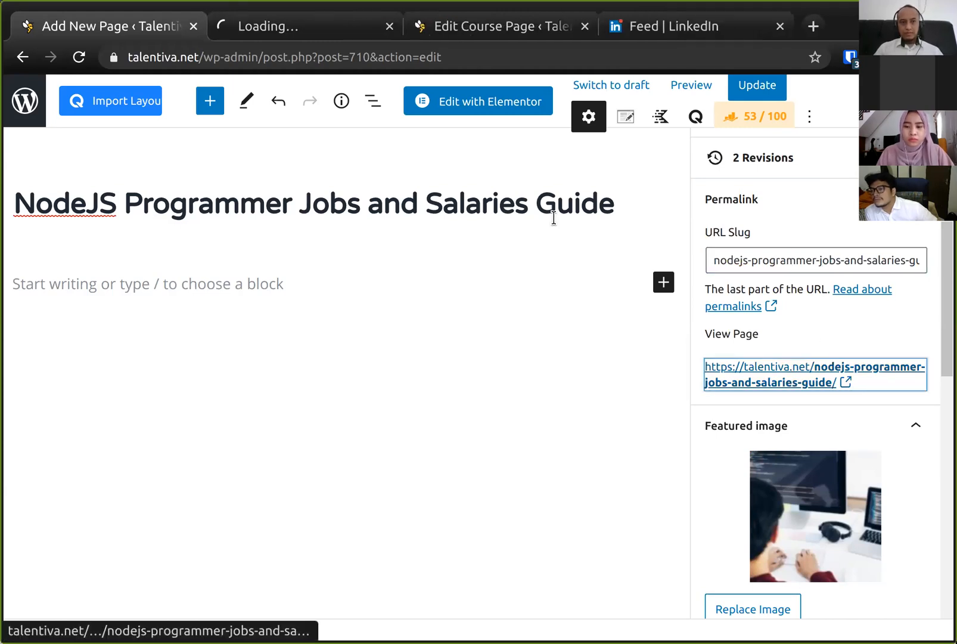
left_click(271, 27)
left_click(206, 62)
left_click(264, 59)
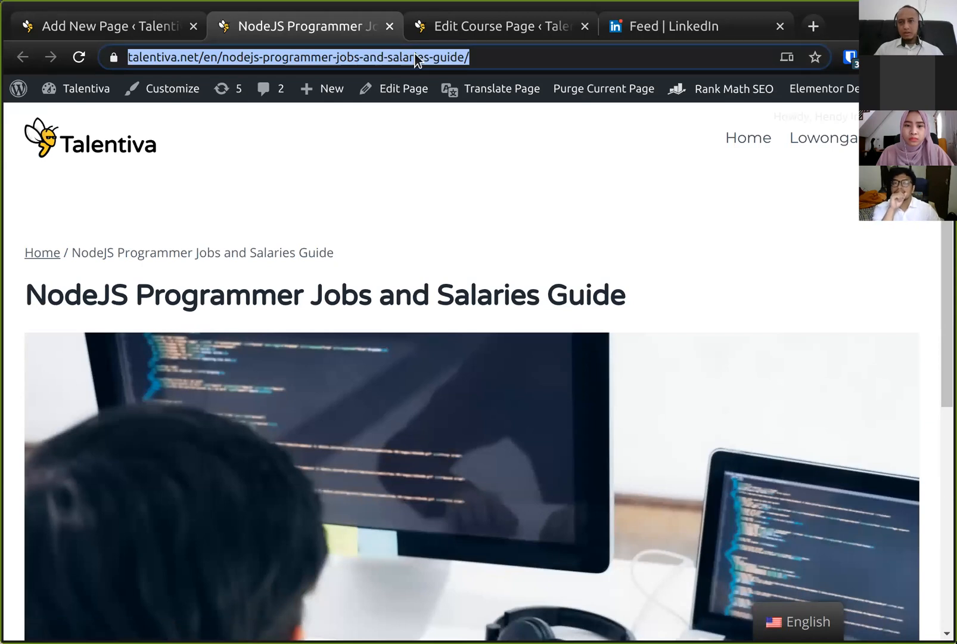
left_click(506, 52)
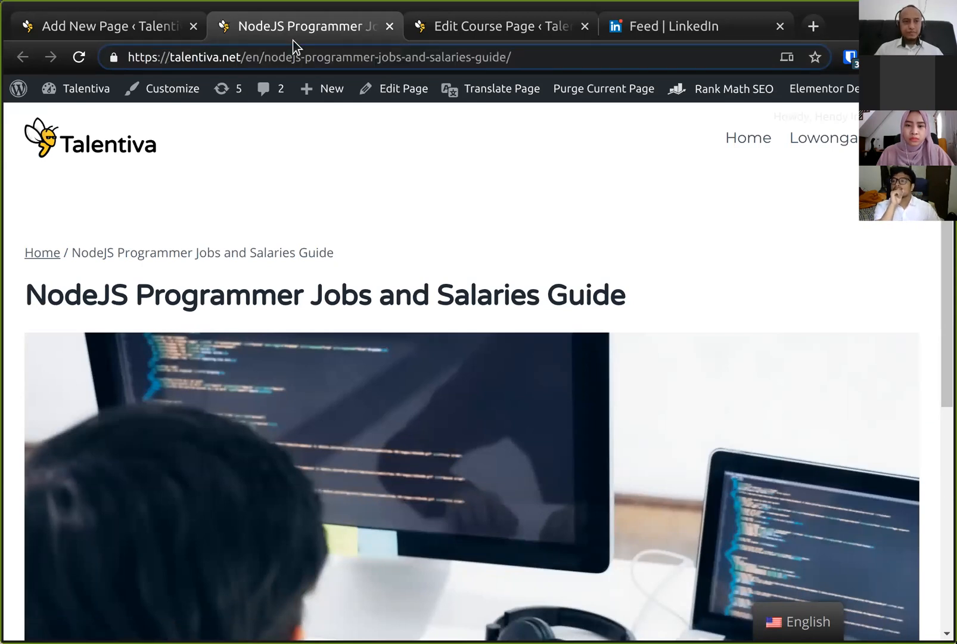
left_click(110, 29)
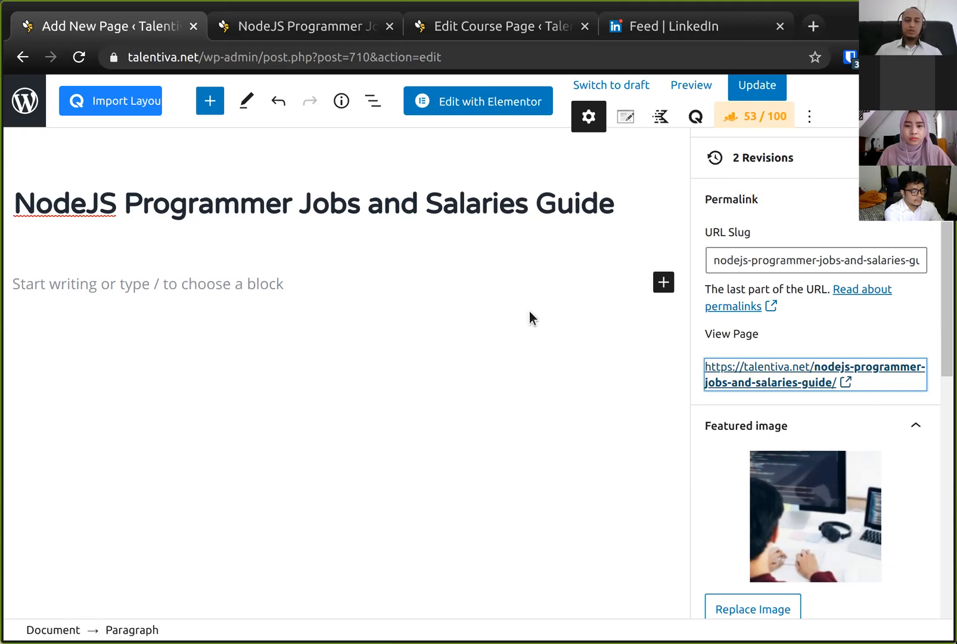
left_click(309, 33)
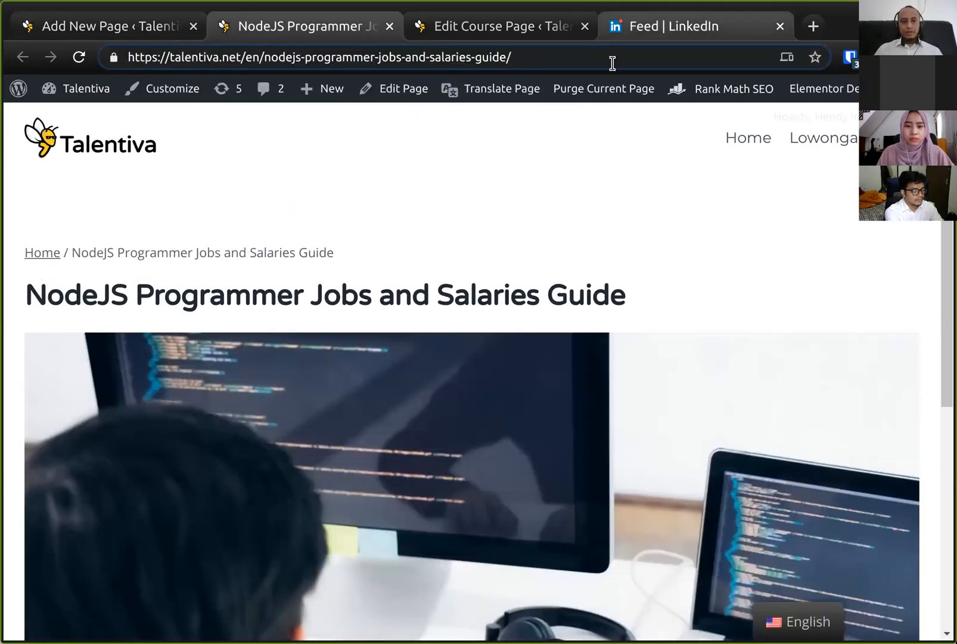
left_click(225, 38)
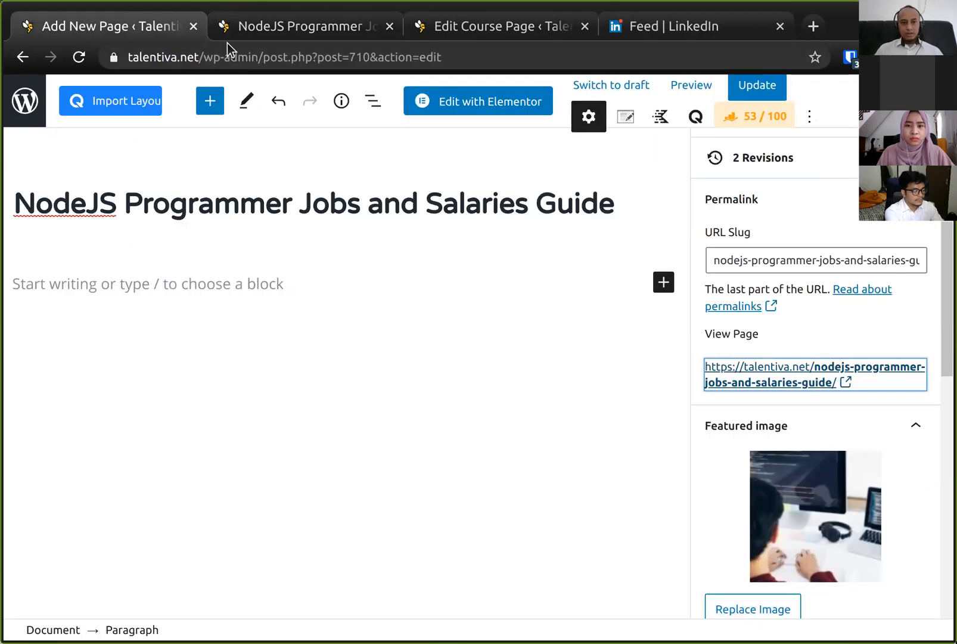
left_click(289, 35)
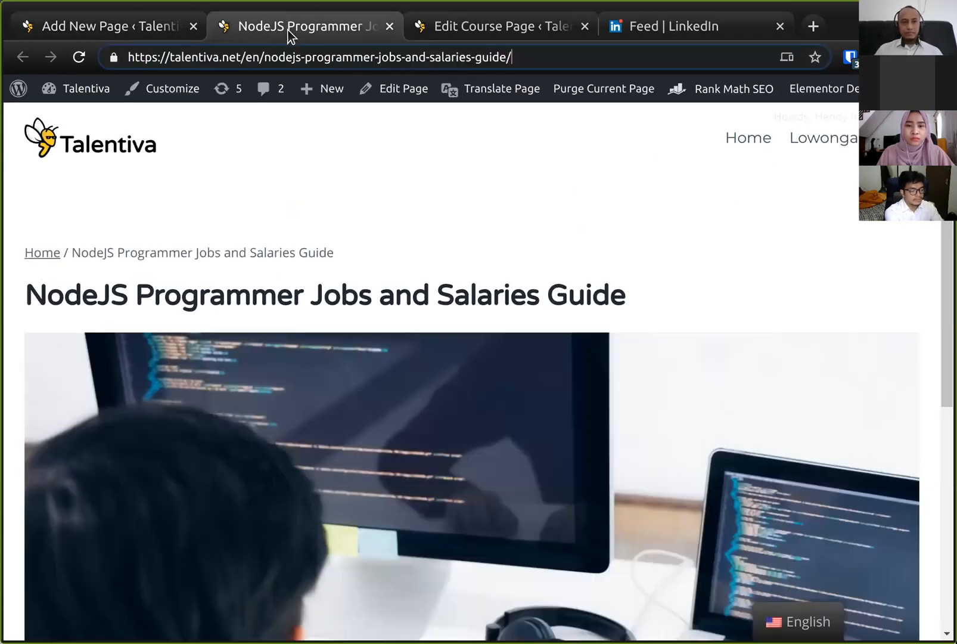
- Copy the NodeJS page's URL and paste it into a new LinkedIn post to preview its link card
left_click(303, 58)
key("ctrl+c")
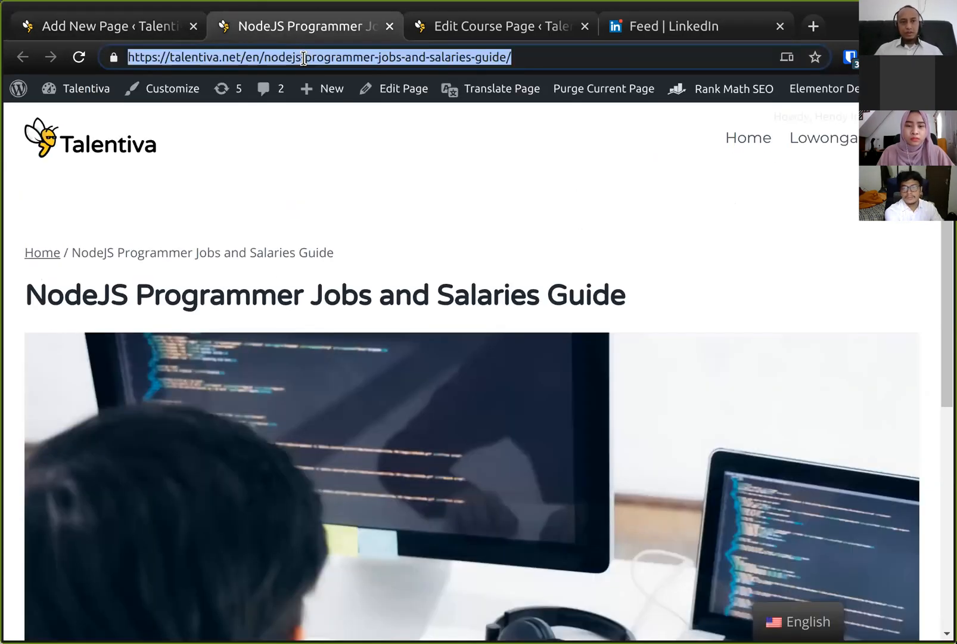
left_click(665, 28)
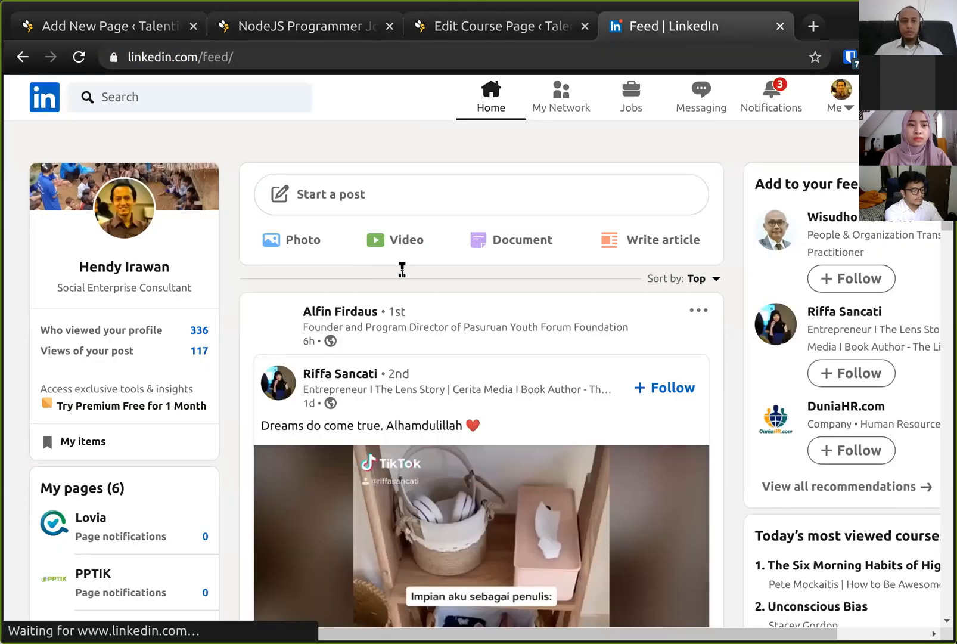
key("ctrl+v")
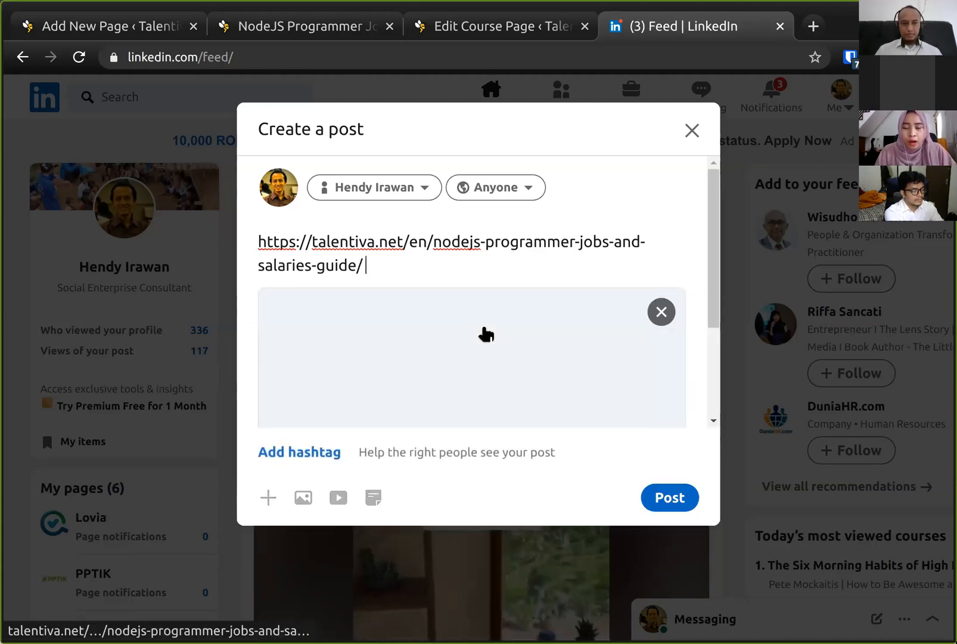
left_click_drag(716, 262, 720, 334)
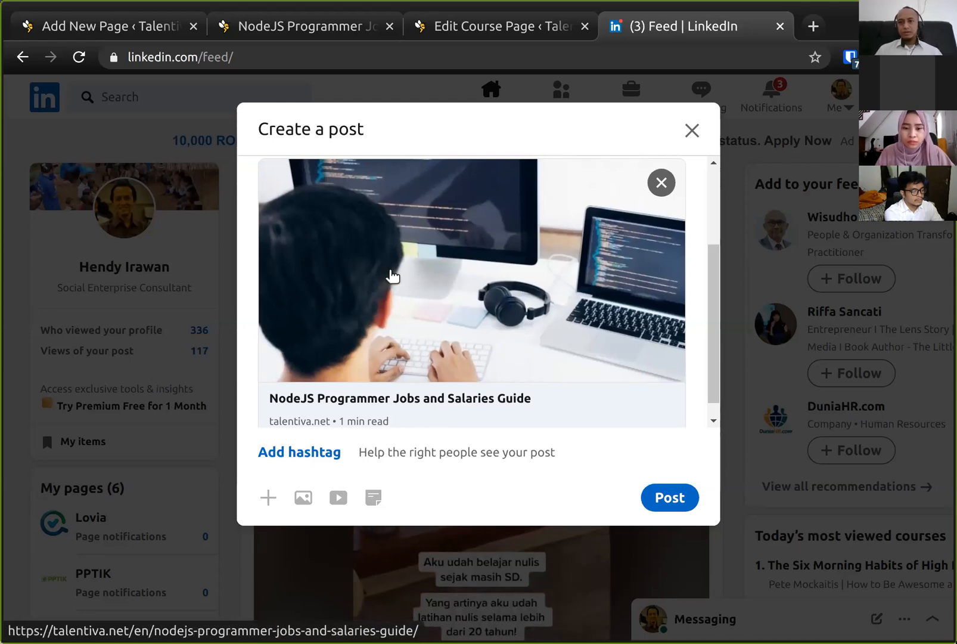
scroll(429, 407, "down", 1)
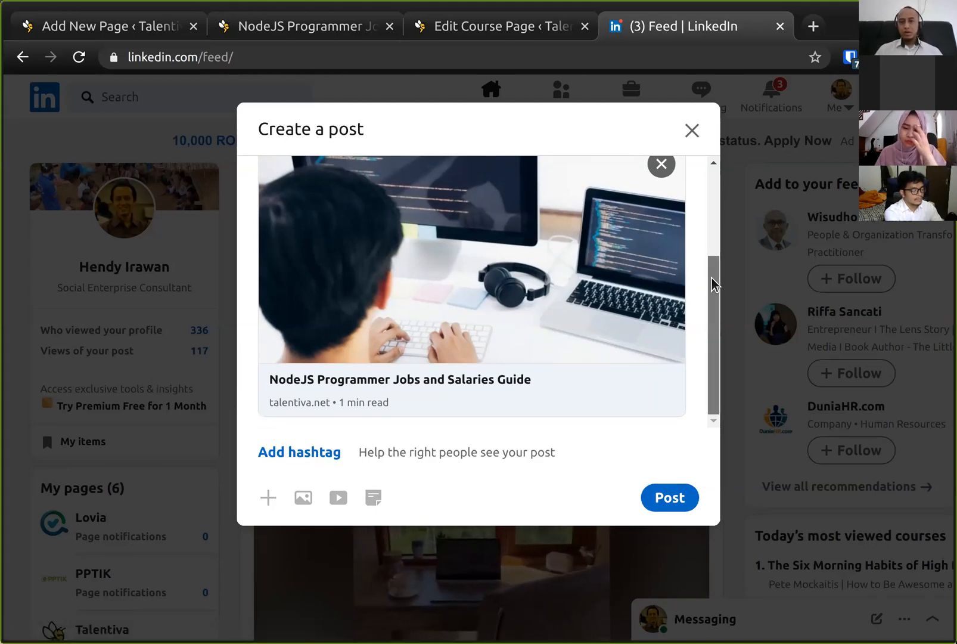
mouse_move(712, 278)
left_mouse_down()
mouse_move(712, 194)
mouse_move(712, 291)
mouse_move(715, 264)
mouse_move(718, 274)
left_mouse_up()
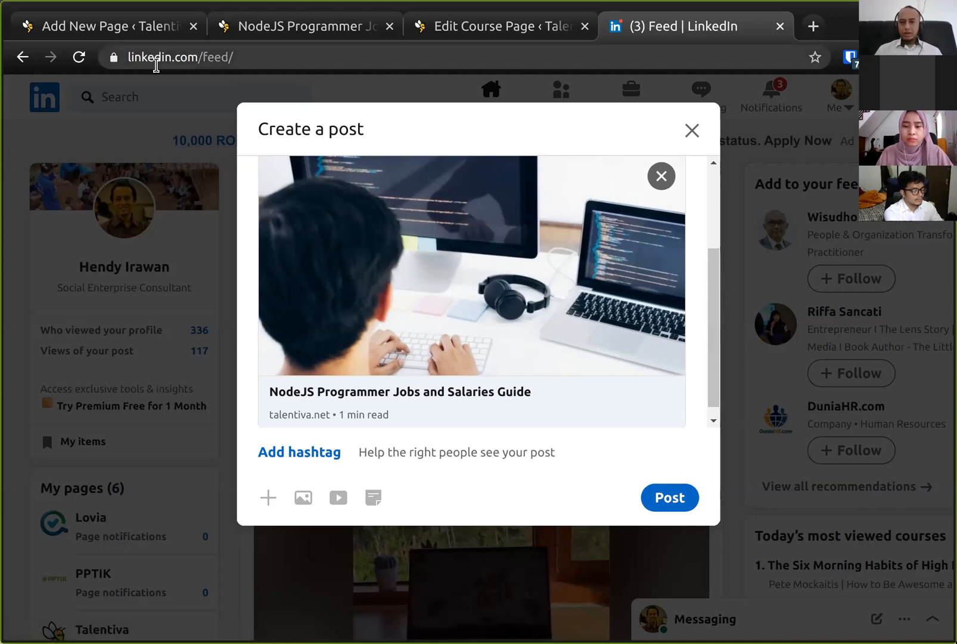
- Switch between the page editor, LinkedIn post preview, published NodeJS page and course plan tabs to compare them
left_click(112, 30)
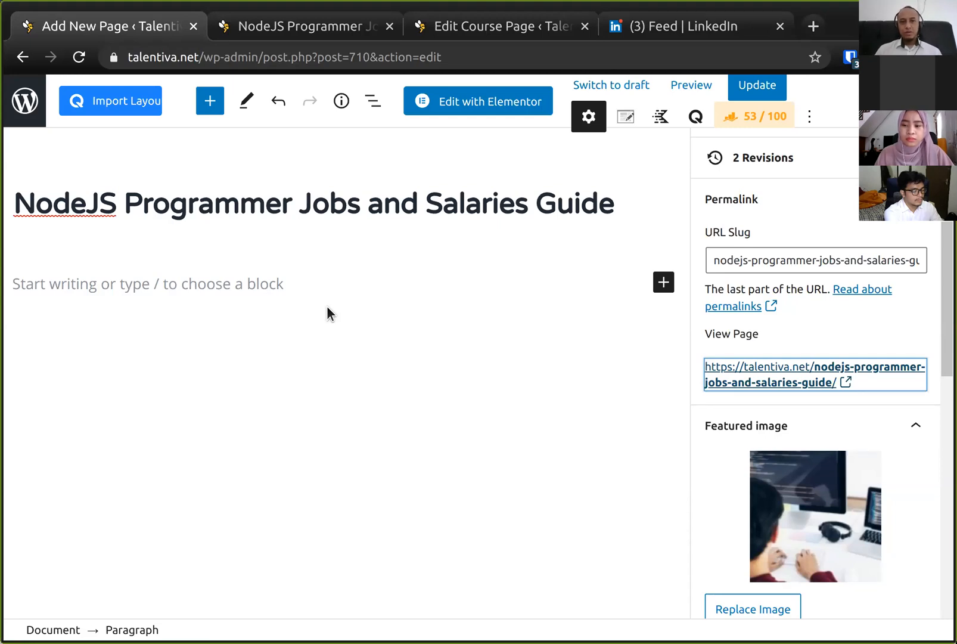
left_click(656, 36)
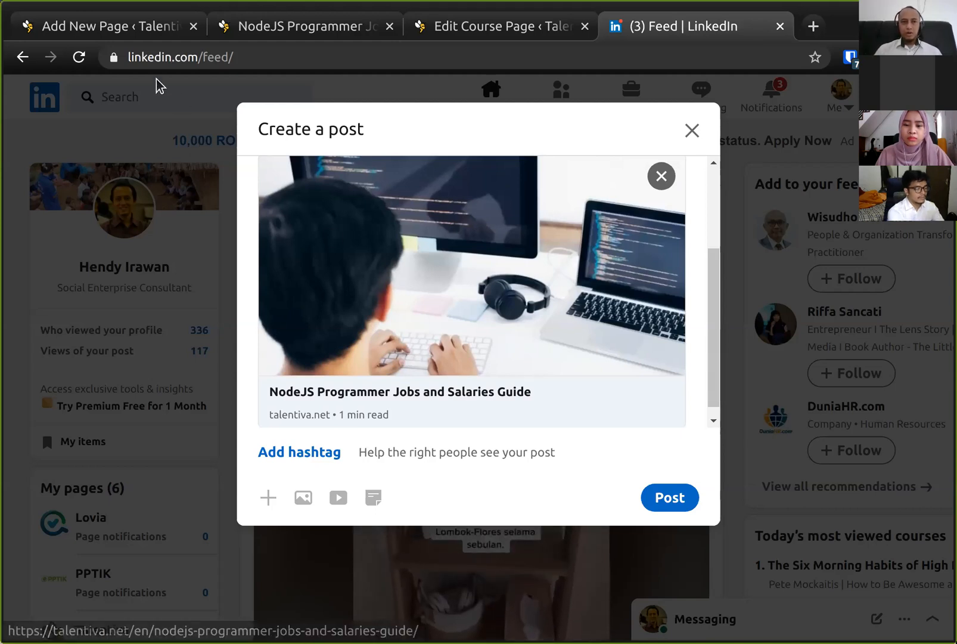
left_click(131, 41)
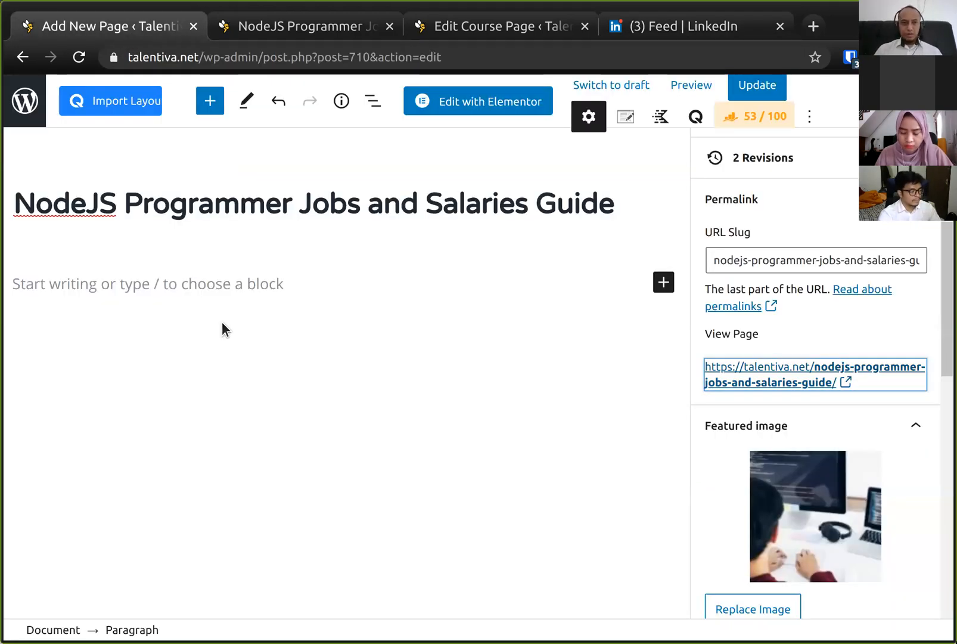
left_click(272, 284)
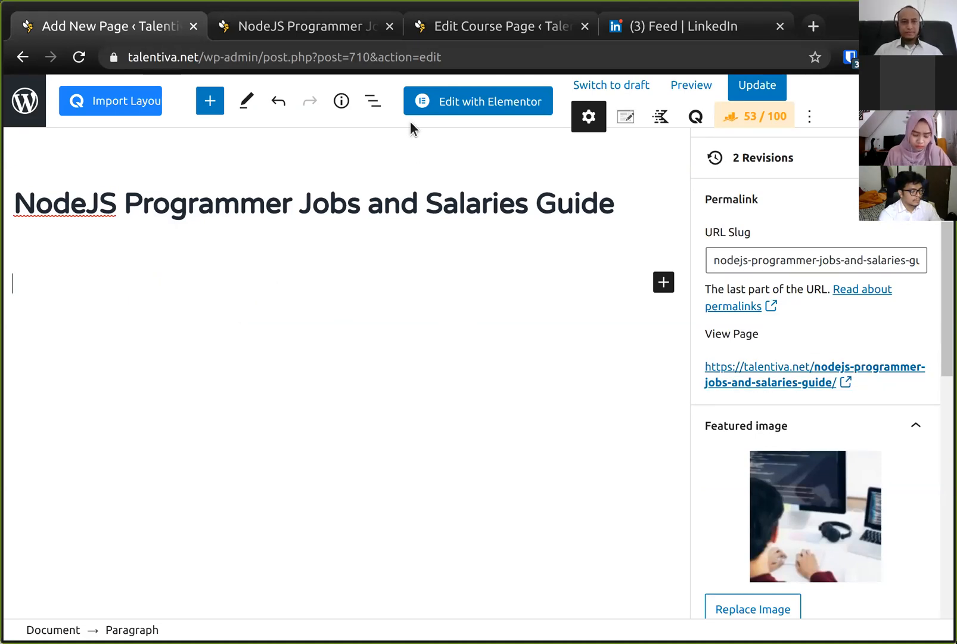
left_click(320, 40)
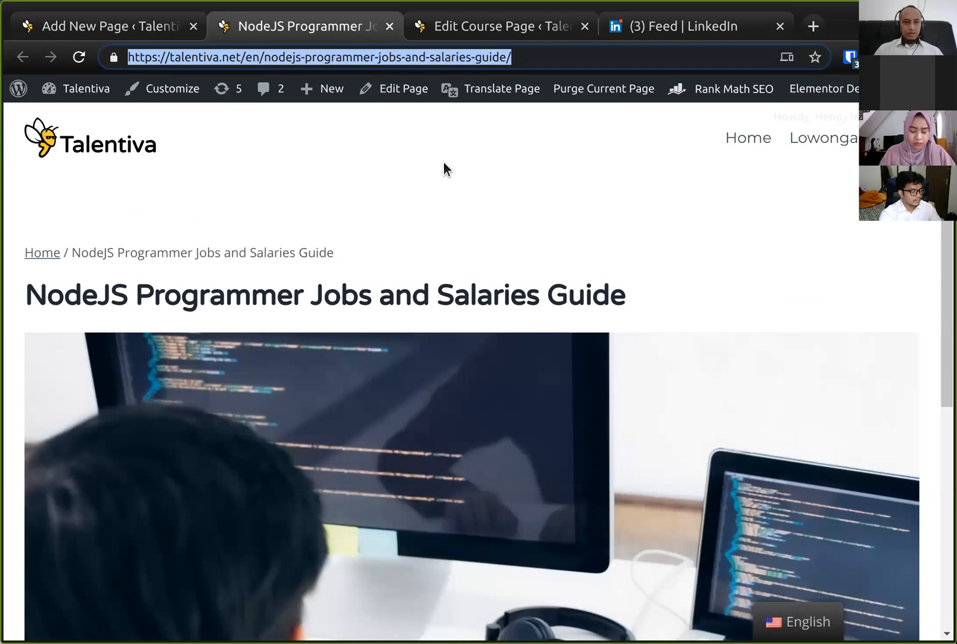
scroll(450, 299, "down", 5)
left_click(498, 24)
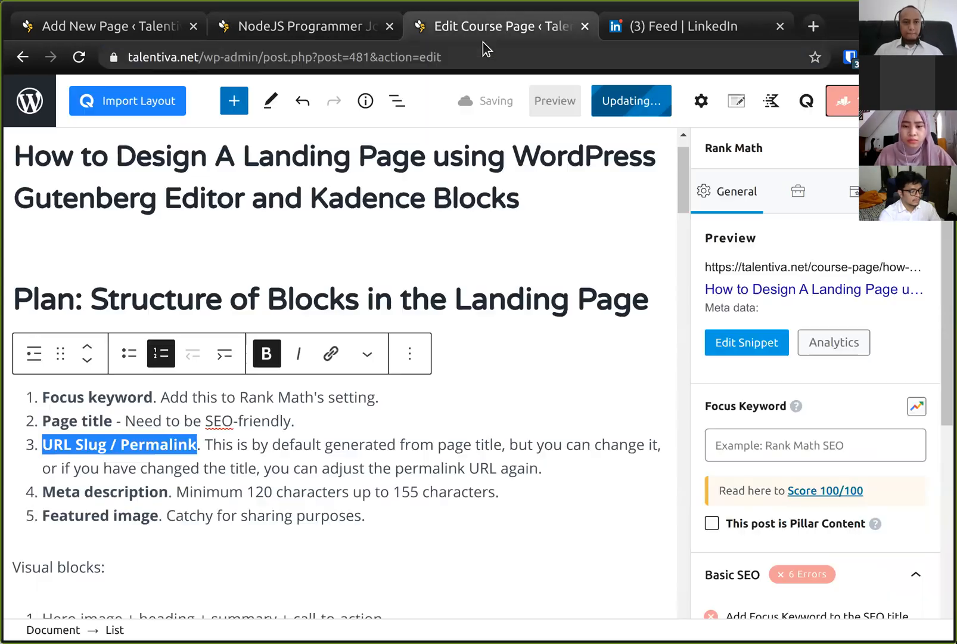
scroll(322, 253, "down", 6)
scroll(322, 252, "up", 3)
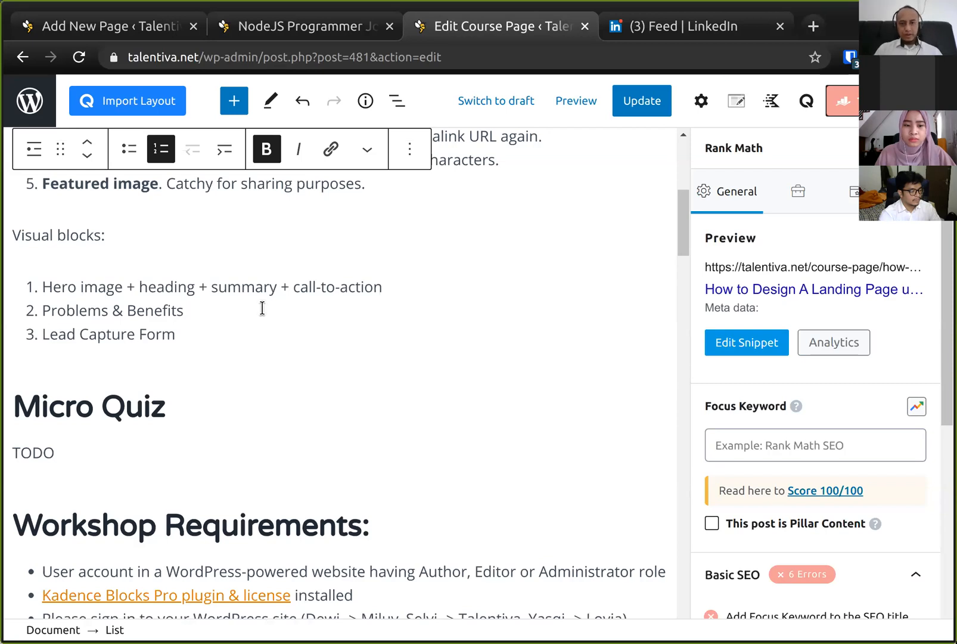
left_click(132, 19)
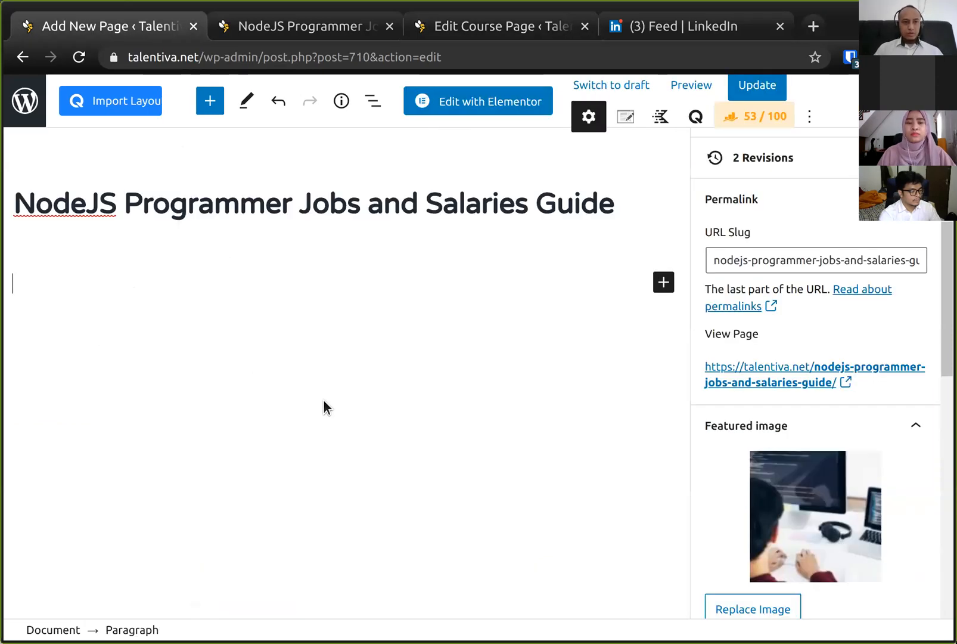
- Add a Row Layout block and insert the "Creative" header section from the Kadence prebuilt library's Header category
left_click(210, 105)
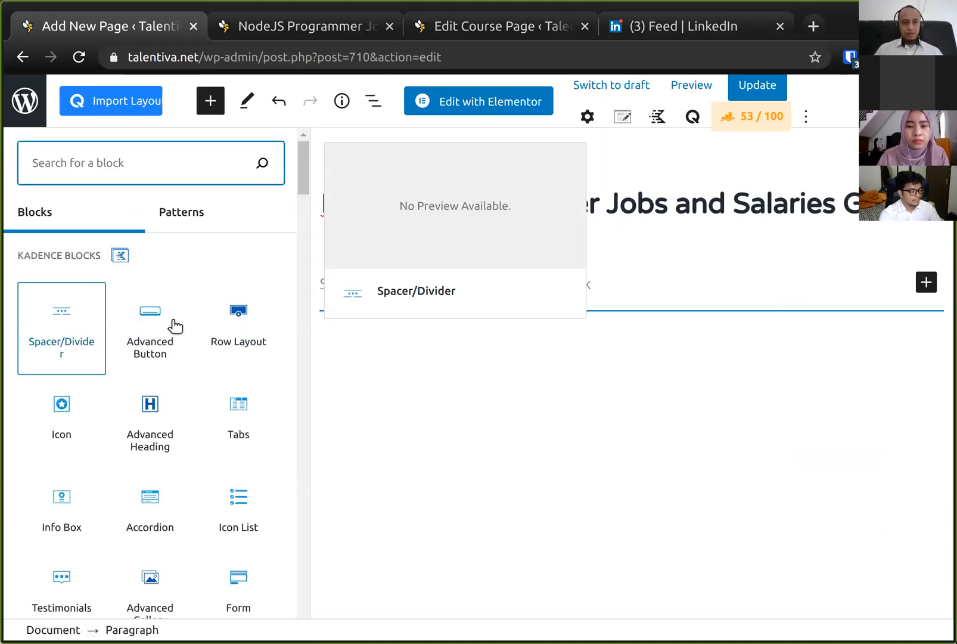
left_click(237, 337)
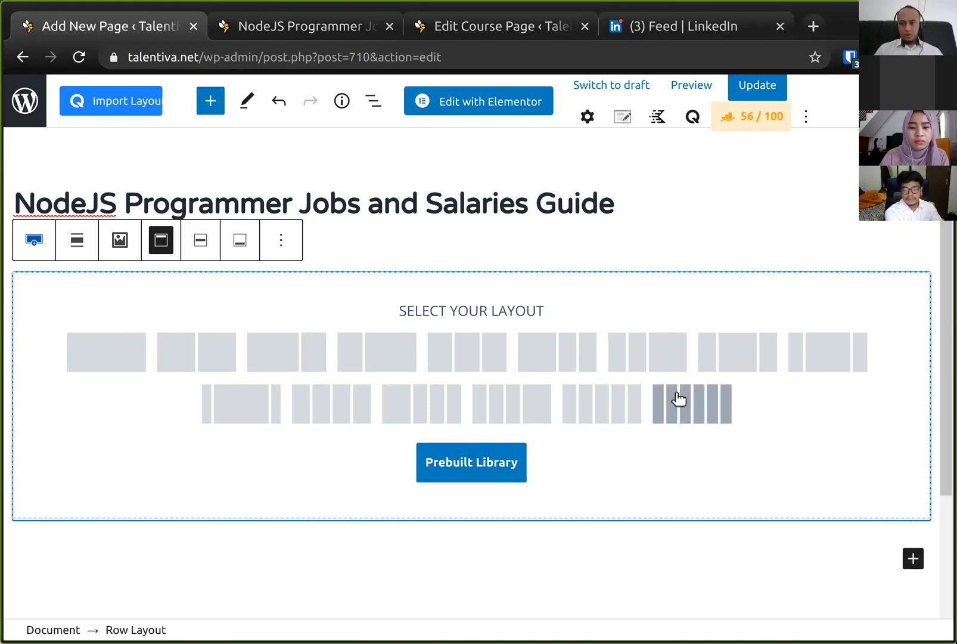
left_click(469, 458)
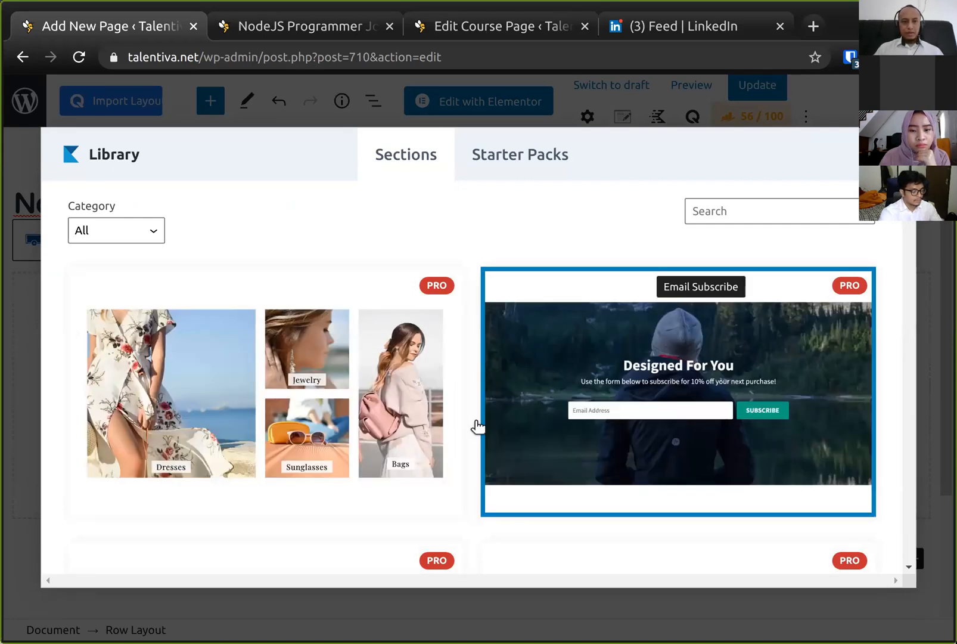
left_click(118, 233)
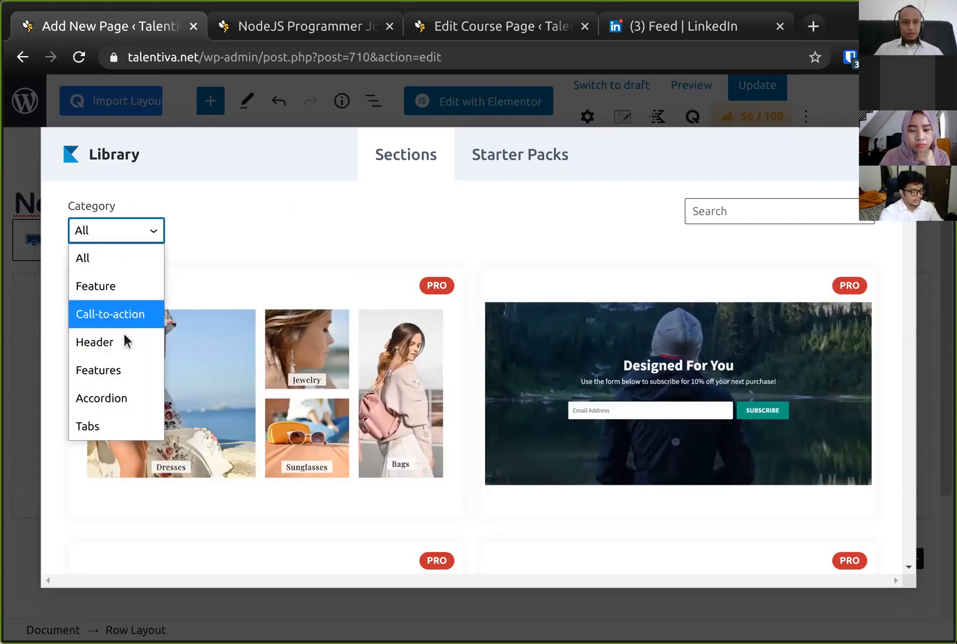
left_click(95, 342)
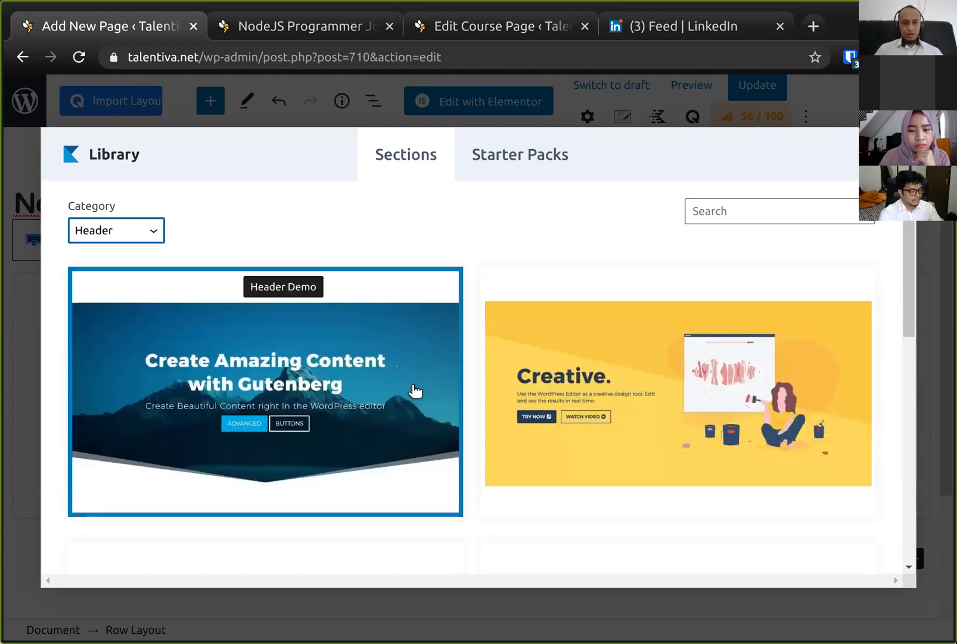
scroll(627, 438, "down", 5)
scroll(627, 438, "up", 5)
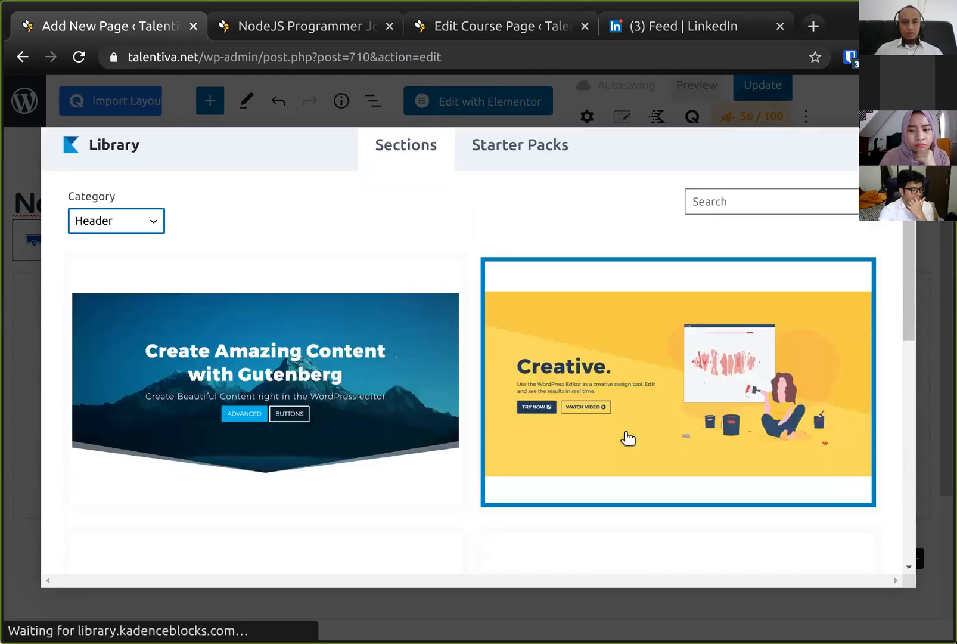
left_click(640, 392)
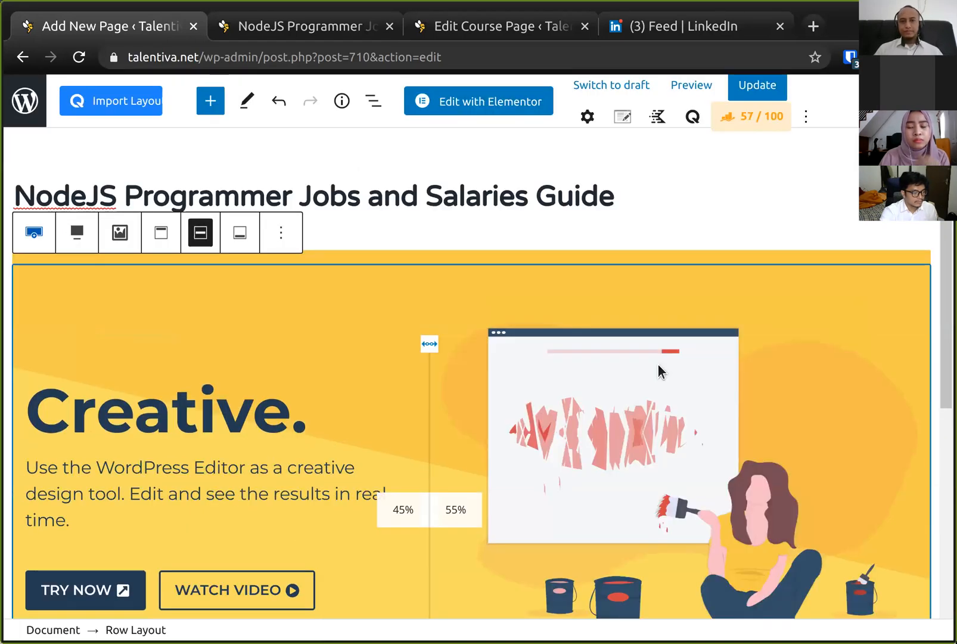
- Replace the header section's "Creative." heading with "NodeJS Jobs"
scroll(658, 371, "down", 3)
scroll(552, 351, "up", 3)
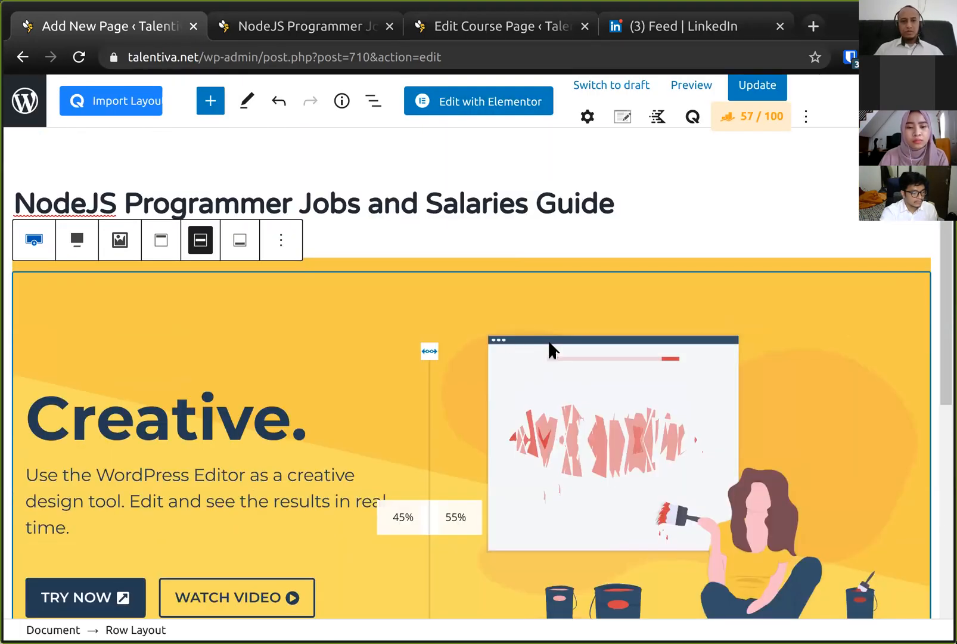
scroll(450, 386, "down", 3)
scroll(450, 385, "up", 1)
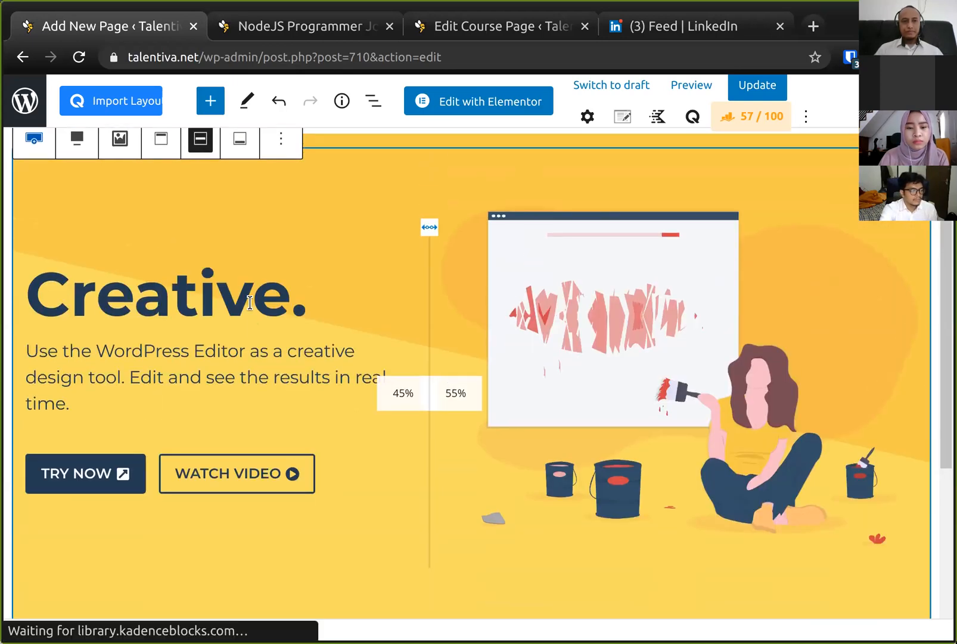
left_click(230, 290)
scroll(260, 302, "up", 1)
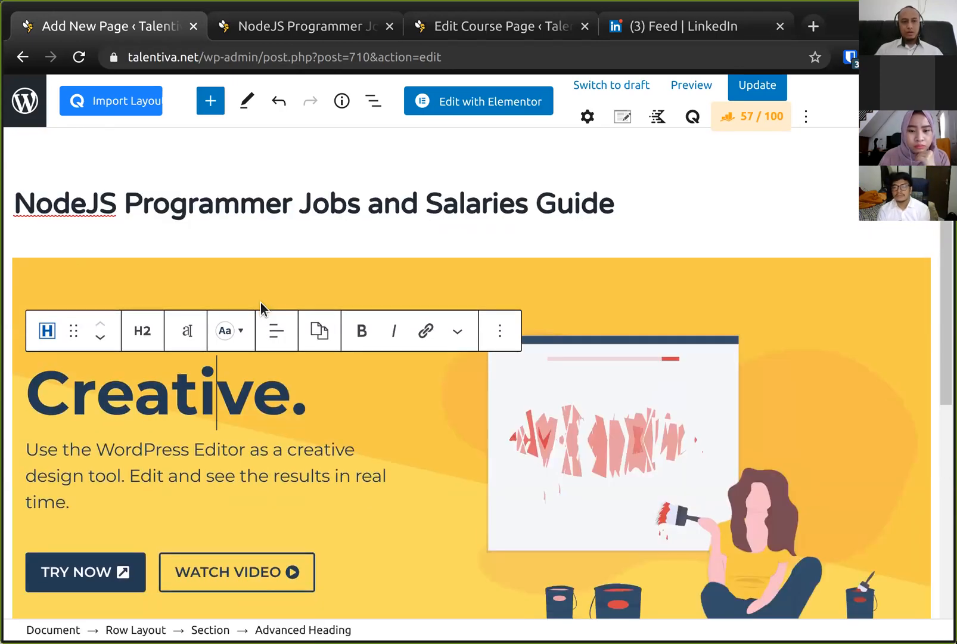
key("Home")
key("shift+End")
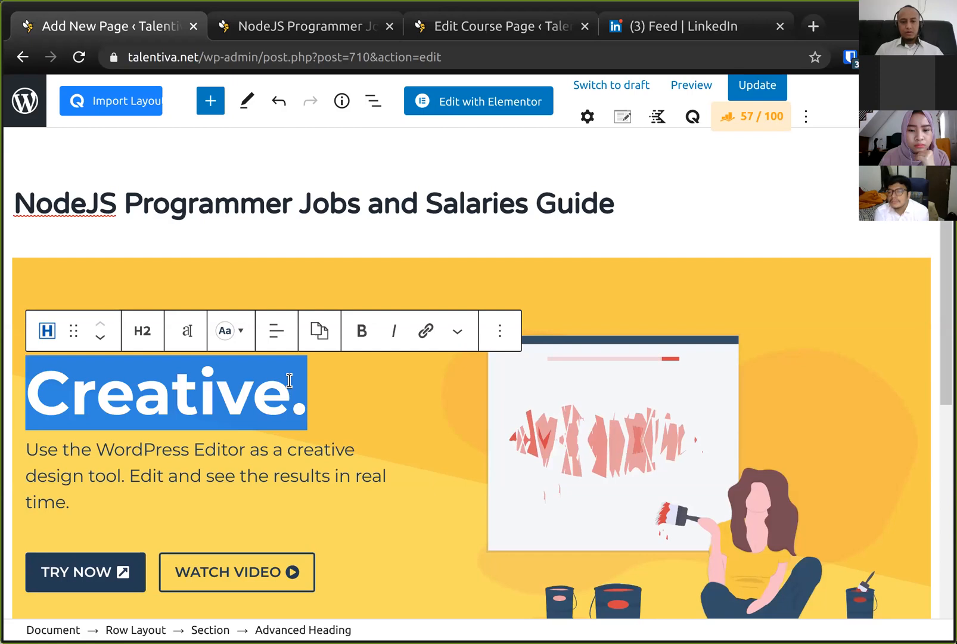
type("NodeJS ")
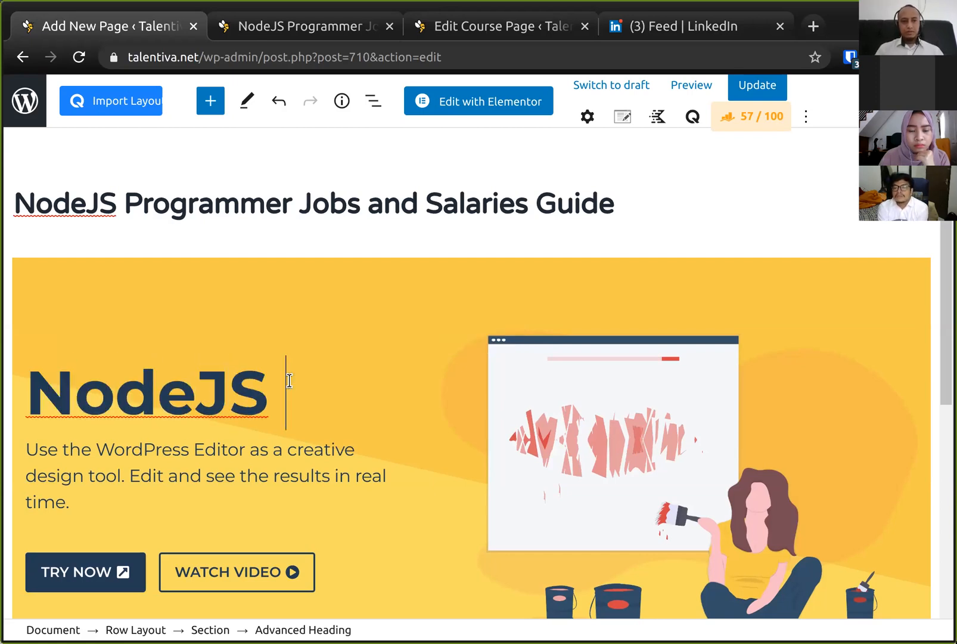
type("O")
key("BackSpace")
type("Jobs")
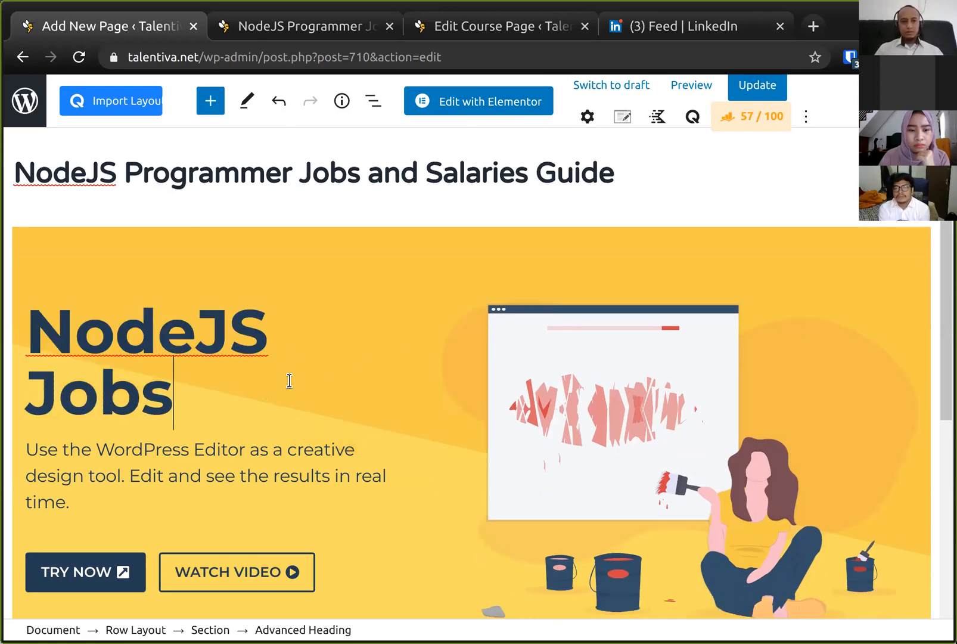
- Resize the header row's columns to 60% and 40%
left_click(460, 412)
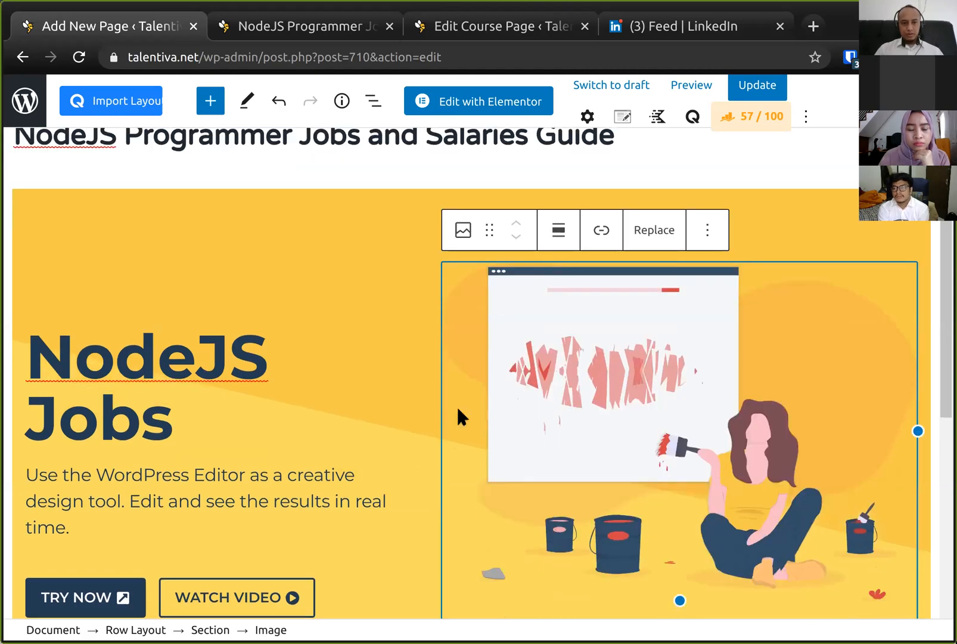
left_click(416, 354)
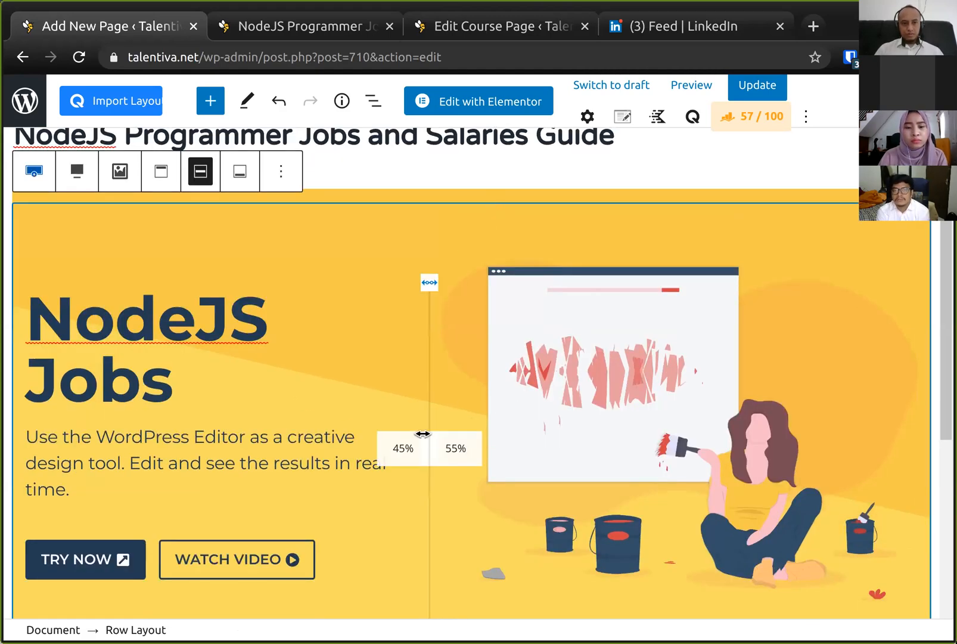
left_click_drag(426, 443, 550, 433)
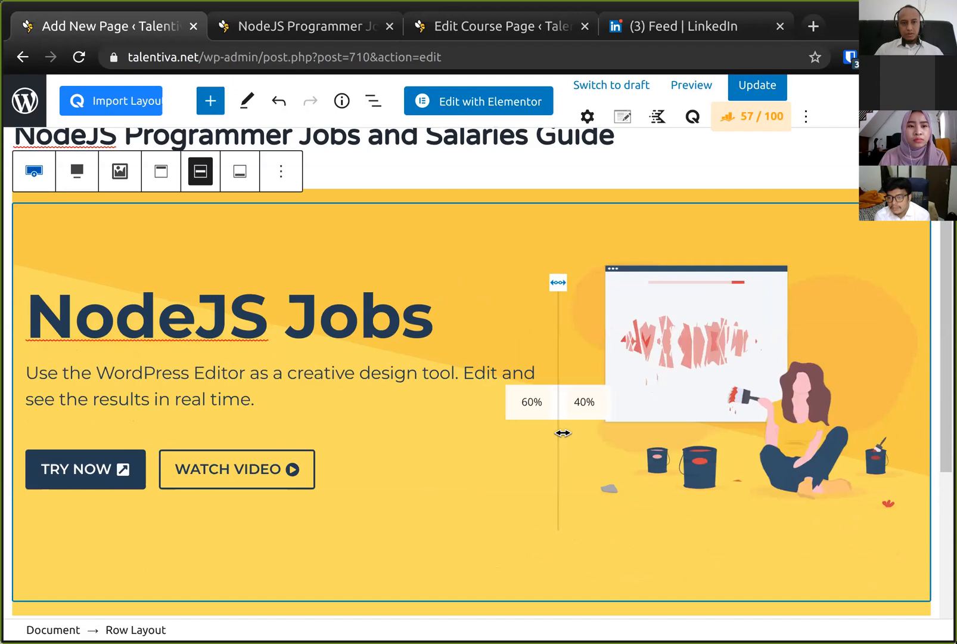
- Replace the subtitle text with "How to become a great NodeJS programmer and what salaries can you get?"
left_click(203, 384)
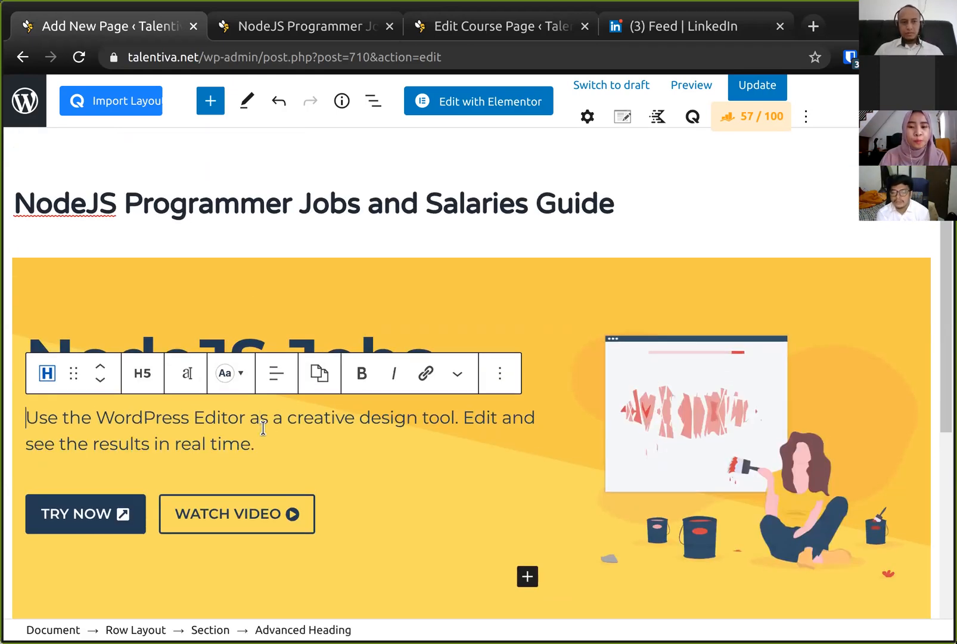
key("shift+End")
key("shift+Right")
key("shift+End")
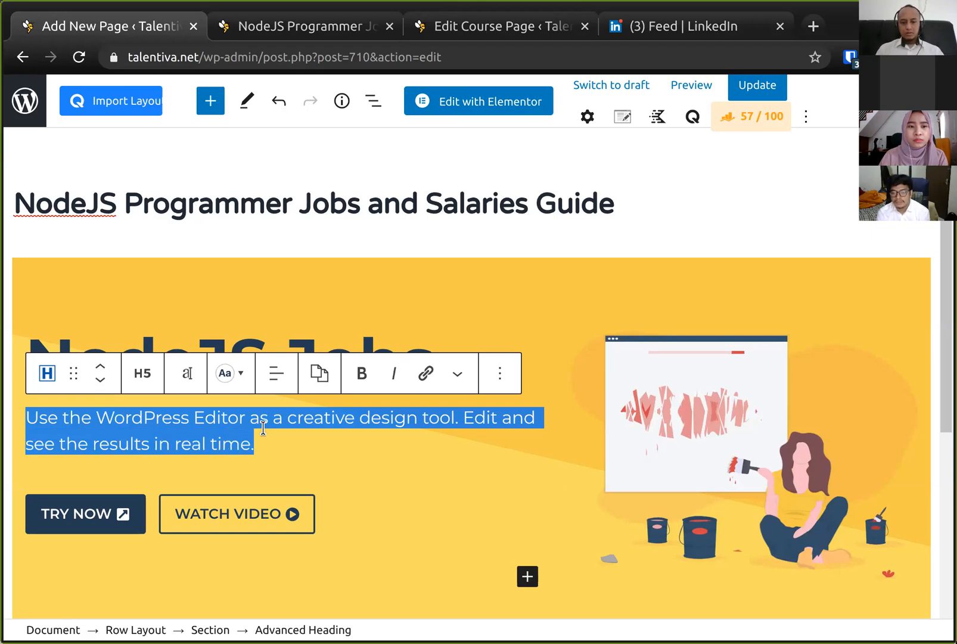
type("B")
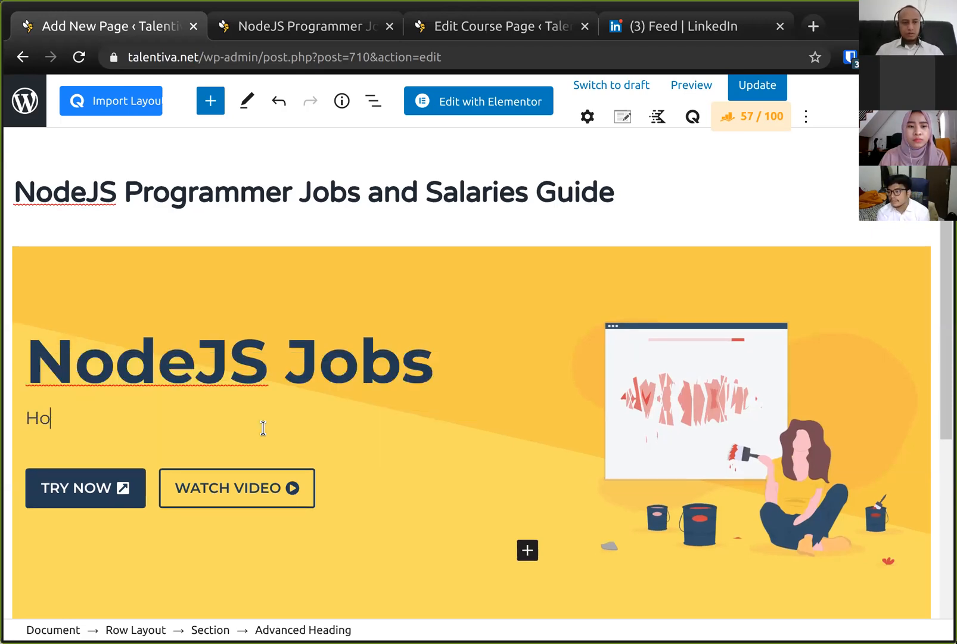
type("ow to become a")
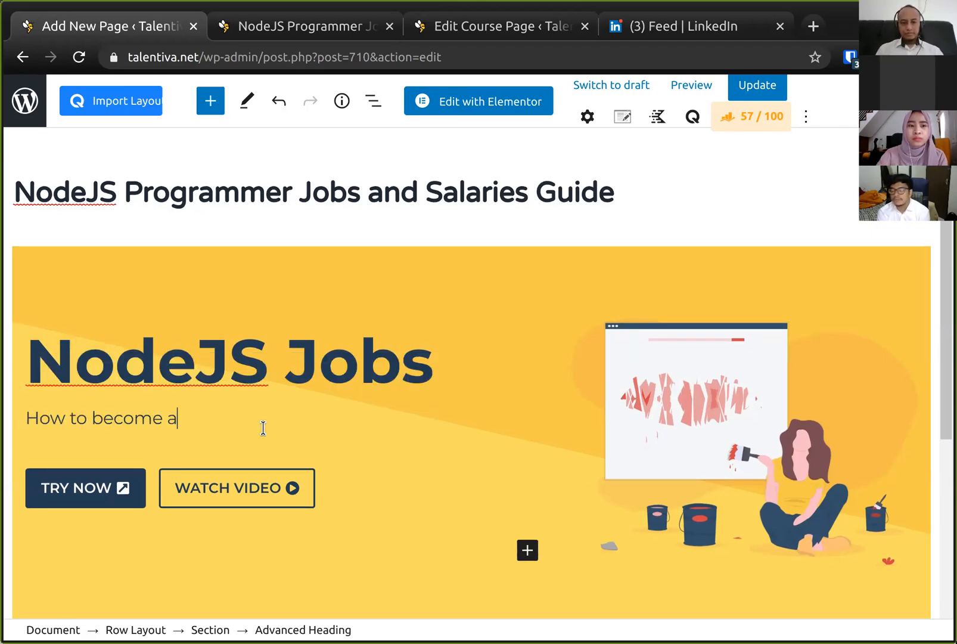
type(" great Node")
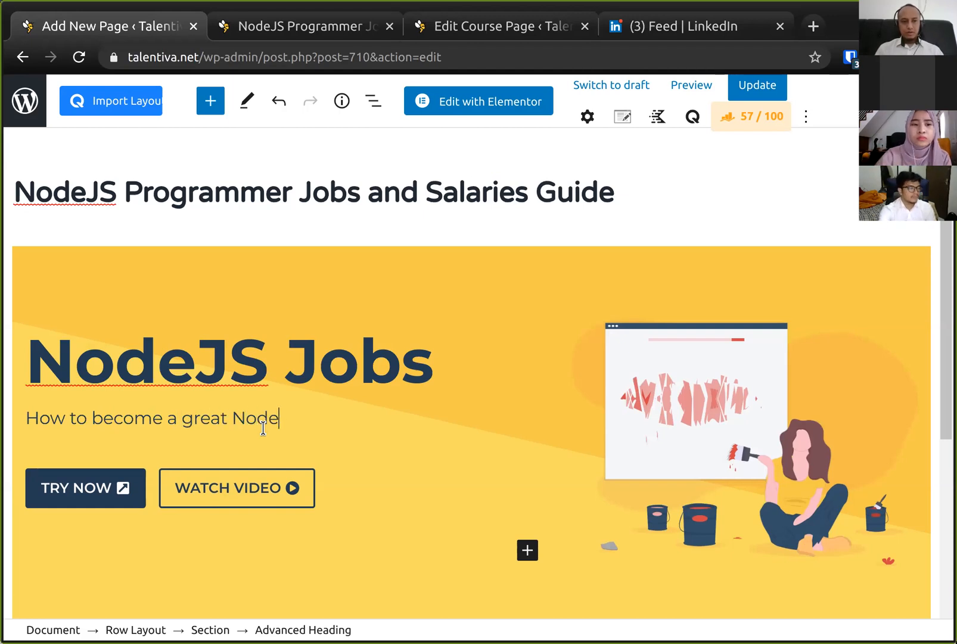
type("JS programmmer")
key("BackSpace")
key("BackSpace")
type("and what s")
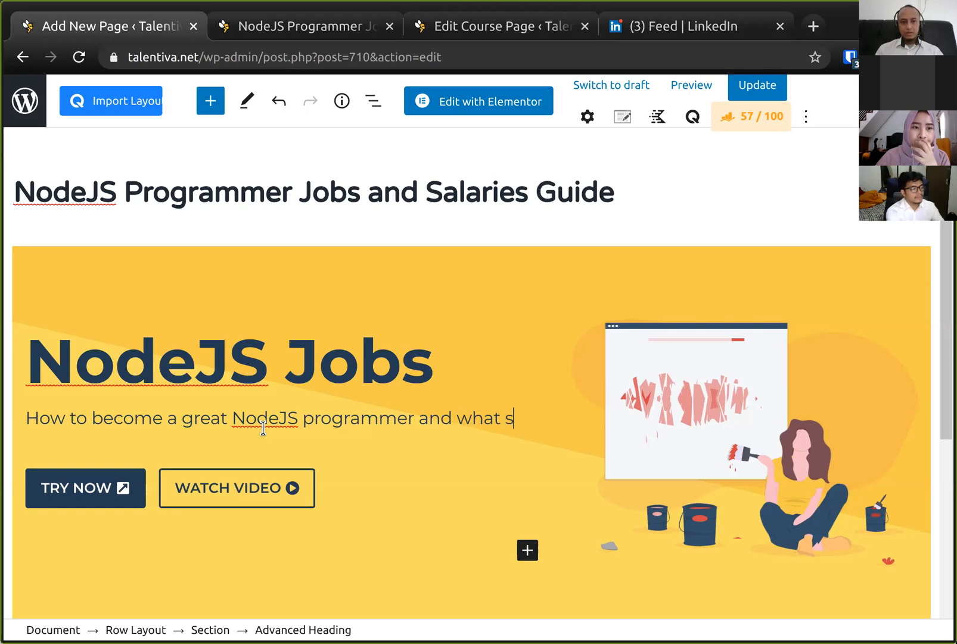
type("alaries can y")
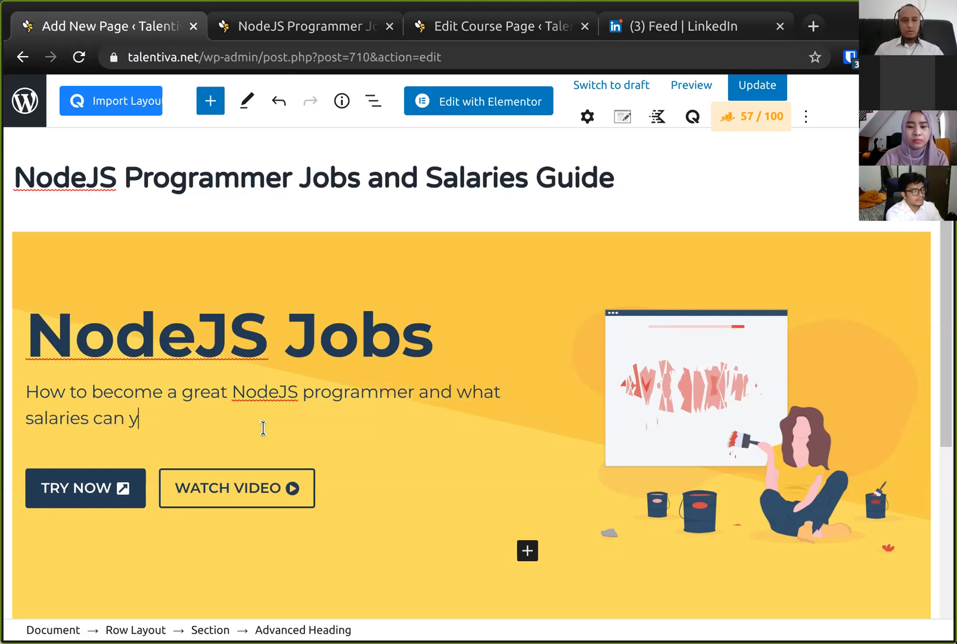
type("ou get?")
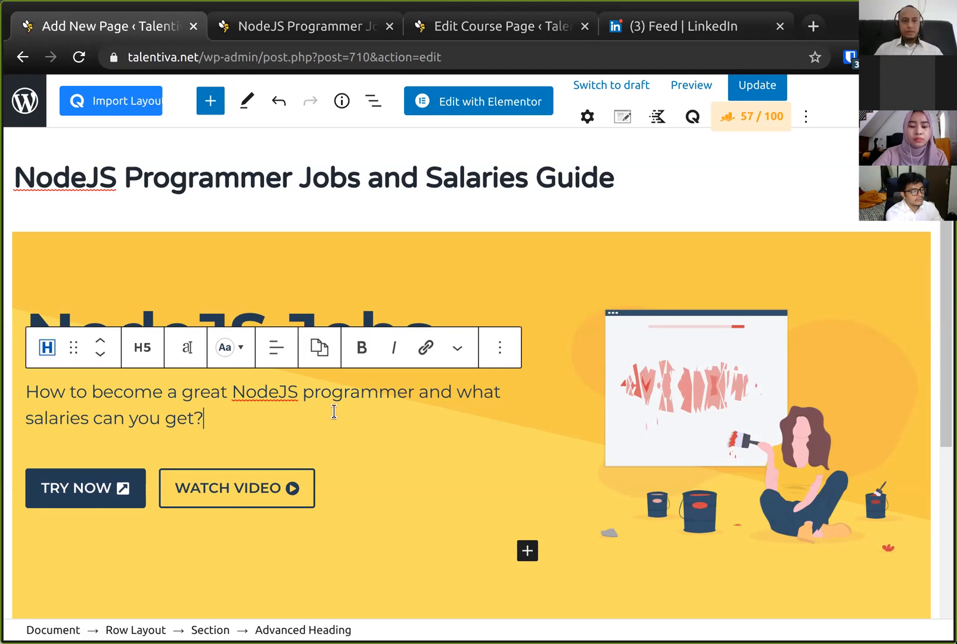
left_click(301, 314)
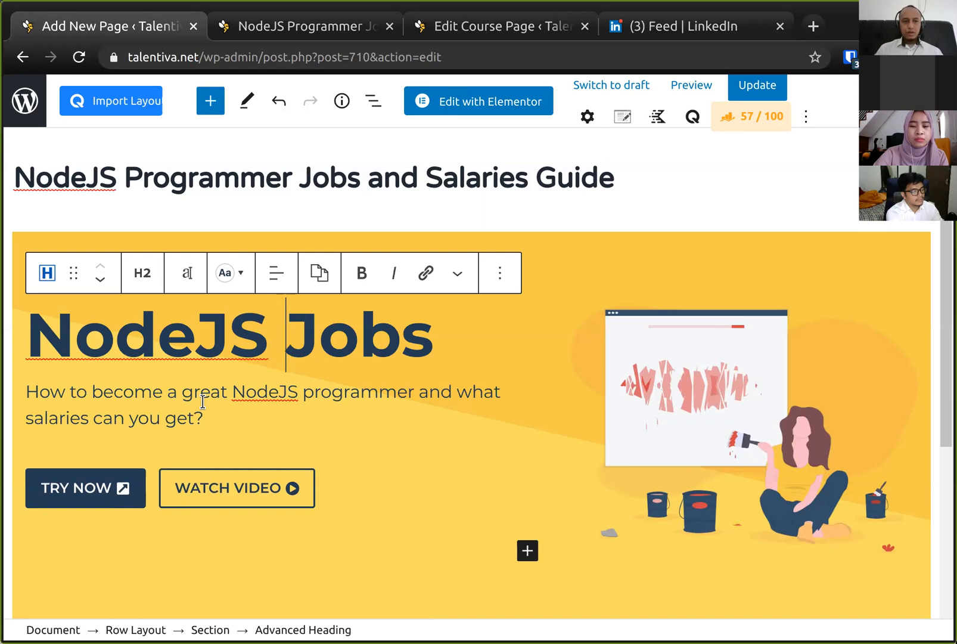
left_click(202, 402)
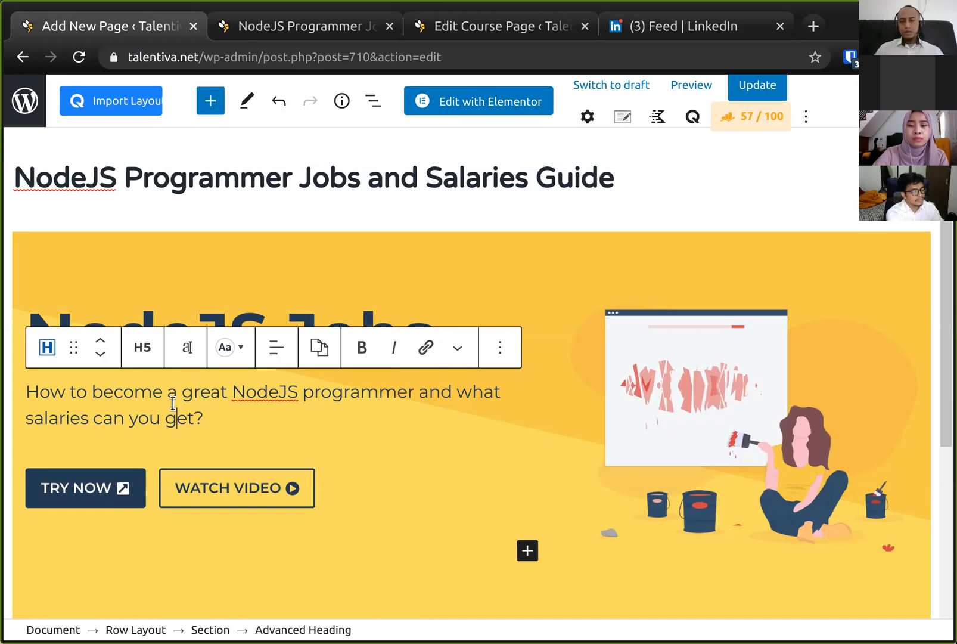
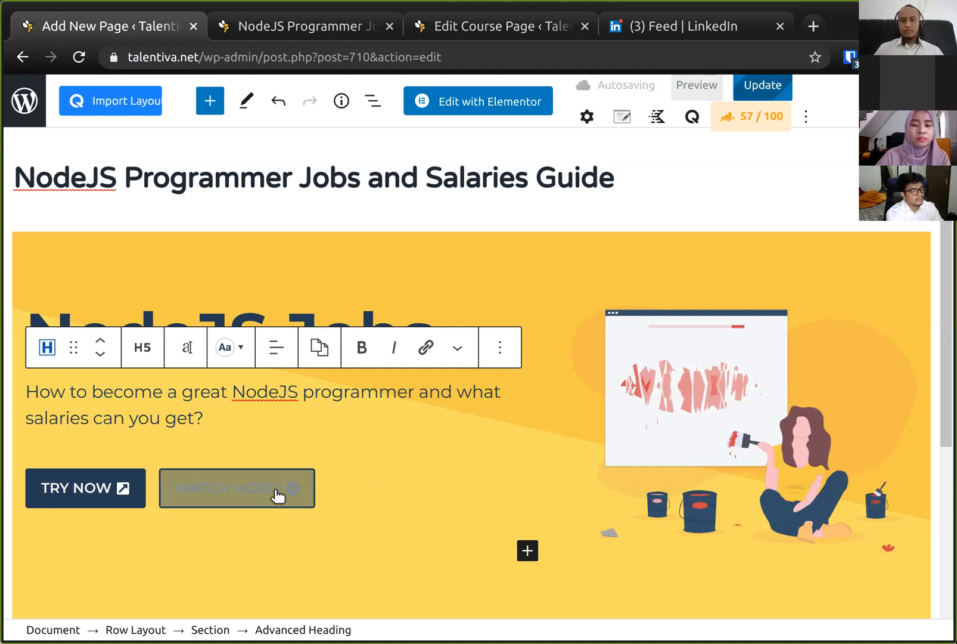
left_click(701, 415)
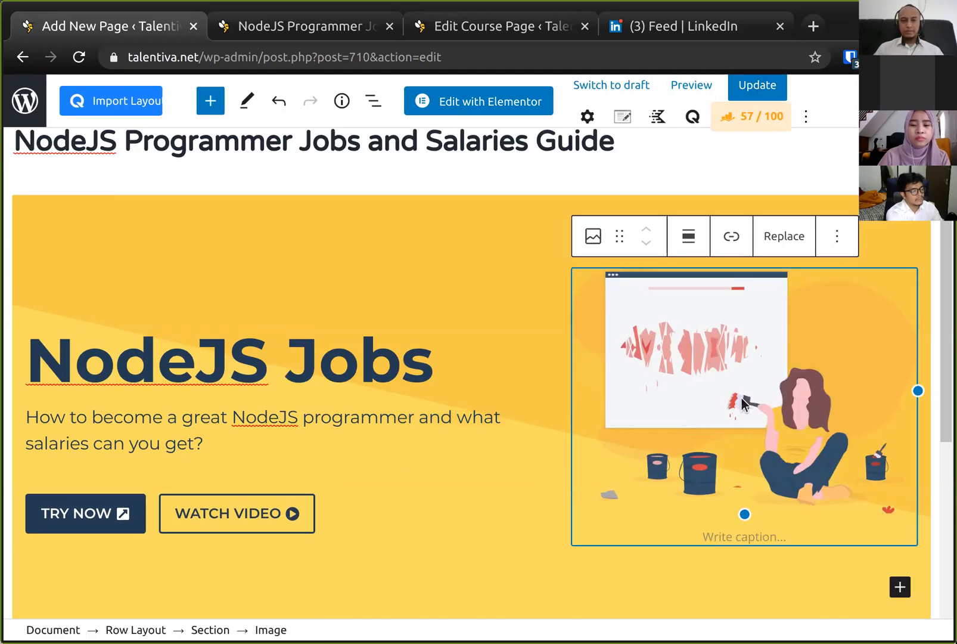
left_click(795, 241)
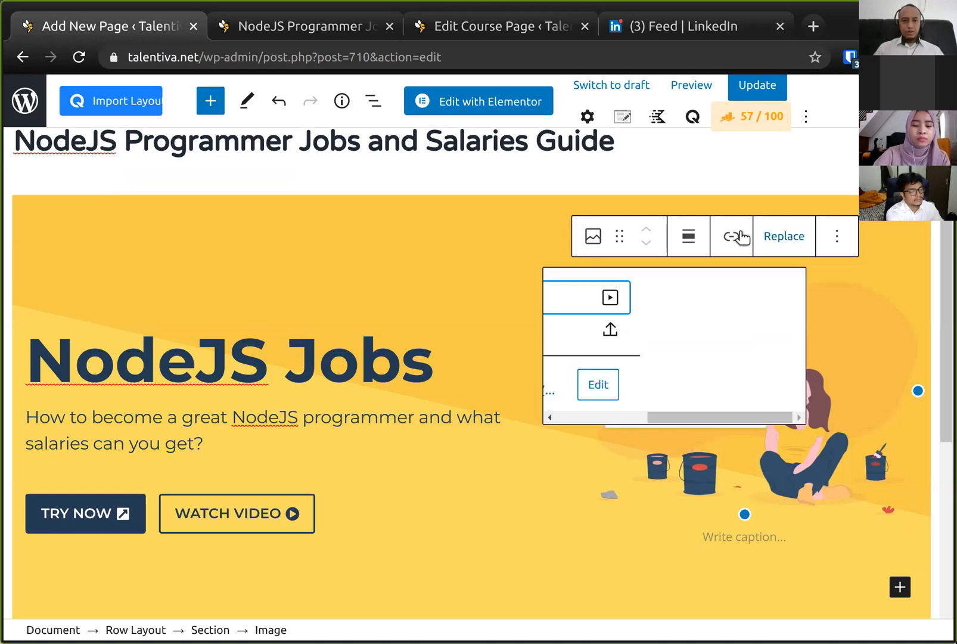
left_click(842, 512)
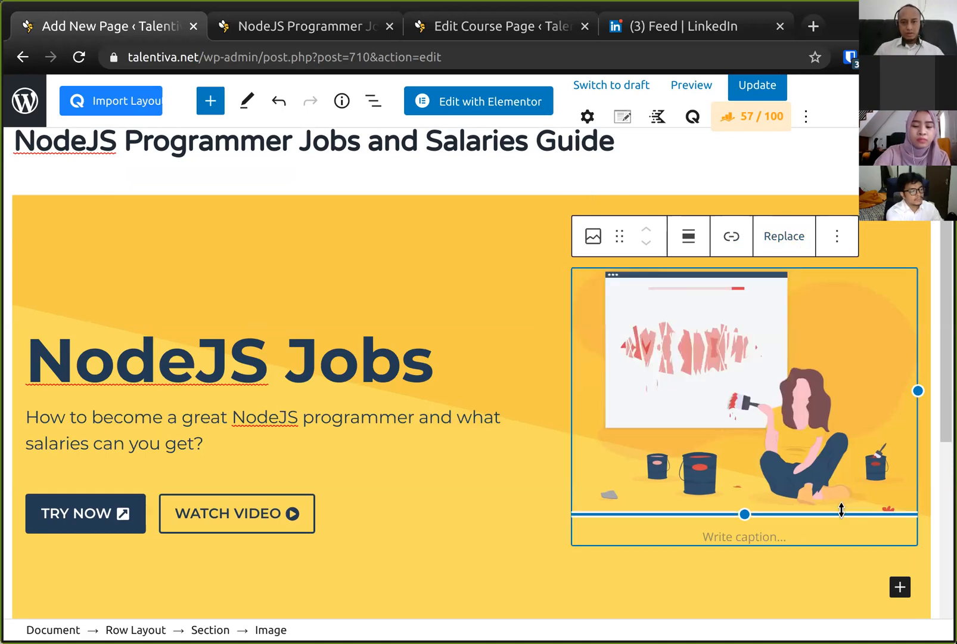
key("ctrl+z")
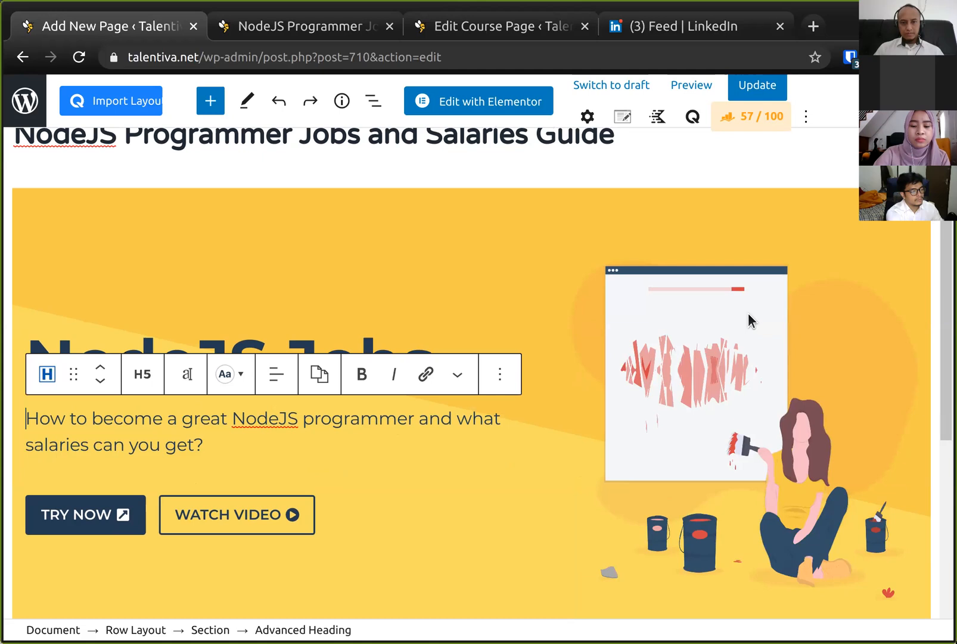
- Replace the header illustration with the Envato Elements photo "Programmer or computer hacker typing on laptop keyboard", found by searching "programmer"
left_click(728, 302)
left_click(778, 216)
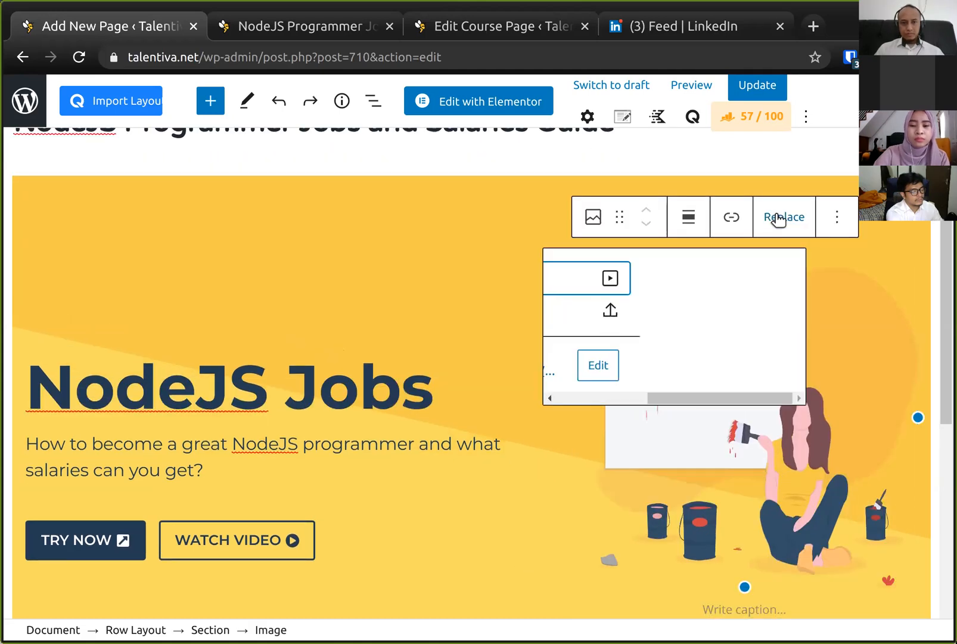
left_click(589, 370)
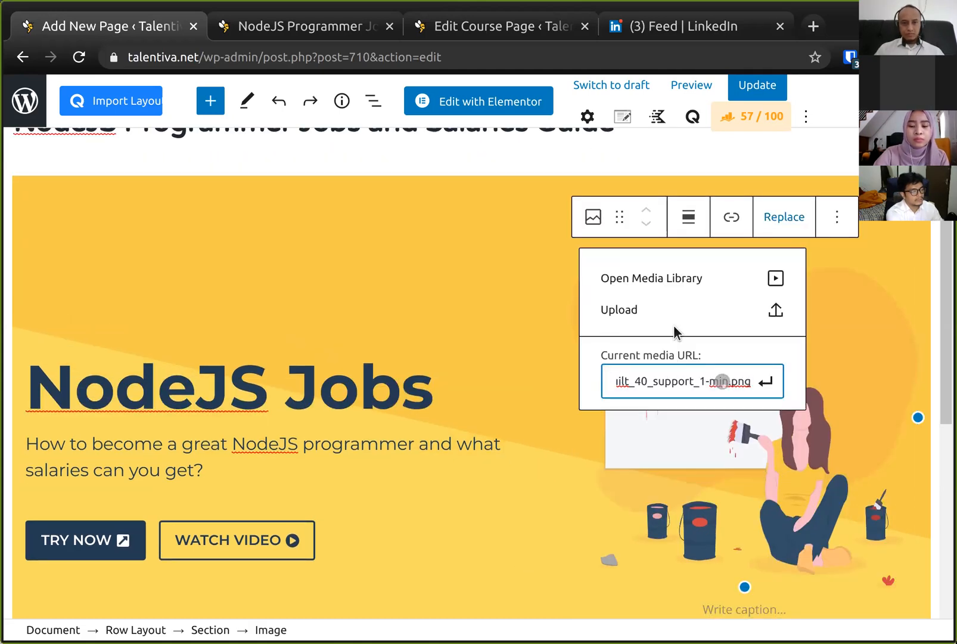
left_click(693, 280)
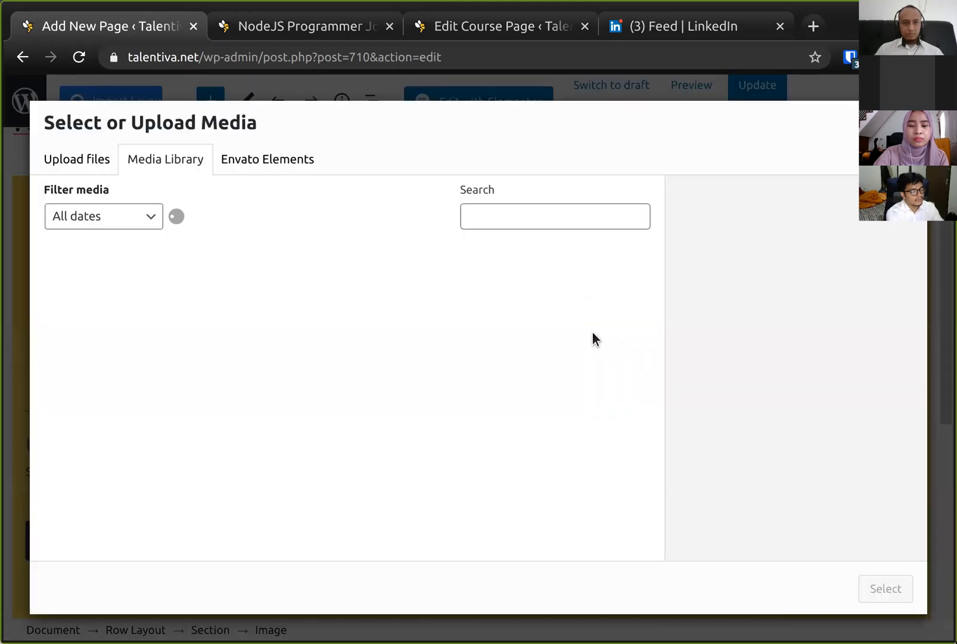
left_click(265, 158)
left_click(244, 213)
type("programm")
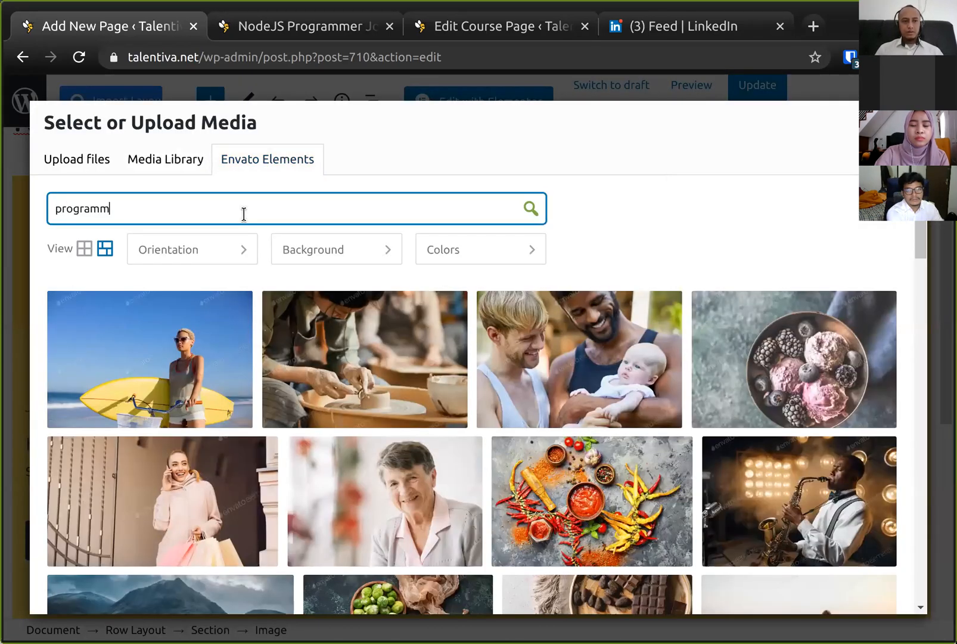
type("er")
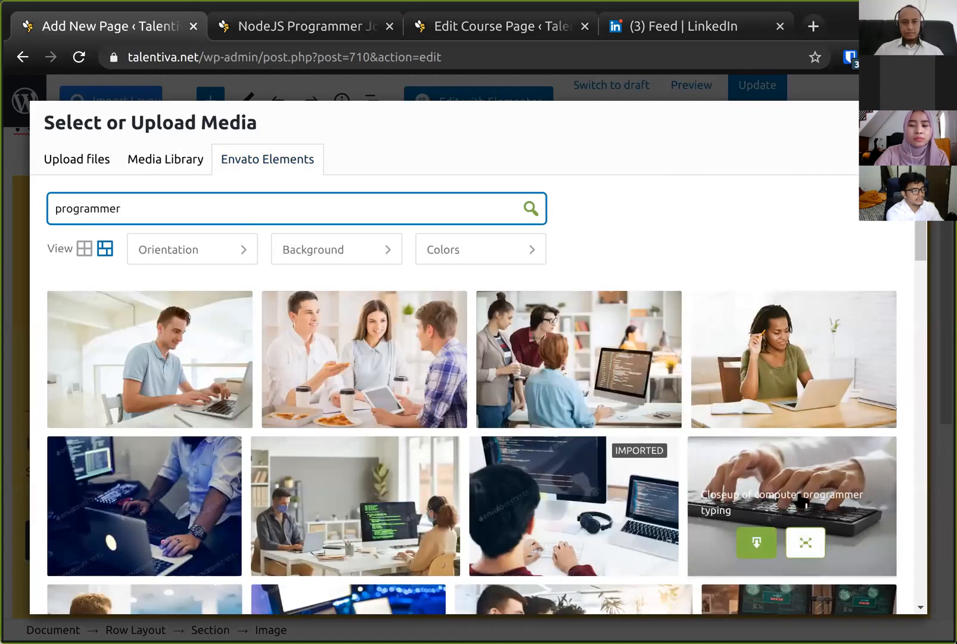
scroll(768, 475, "down", 4)
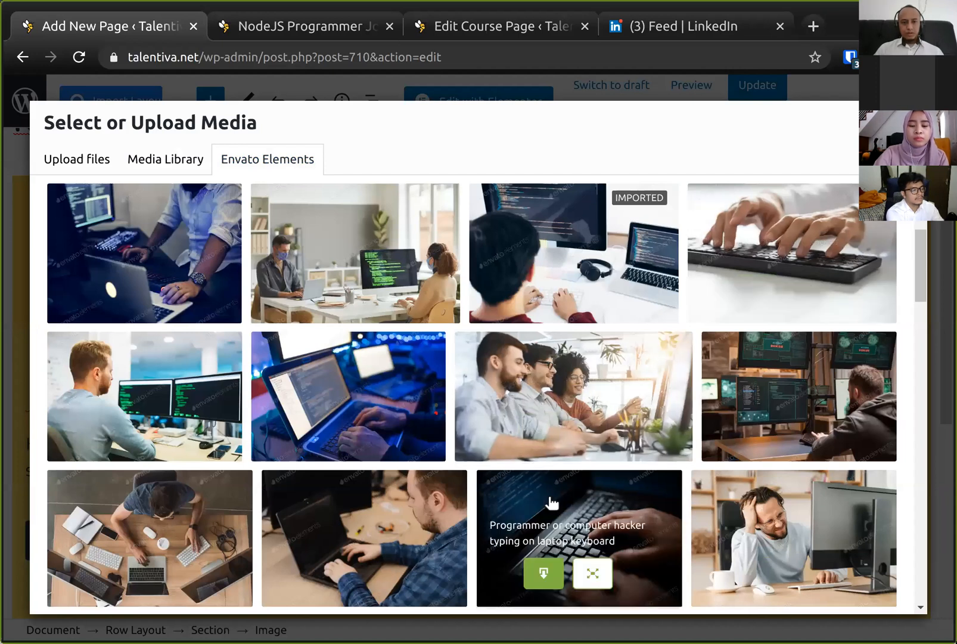
left_click(541, 574)
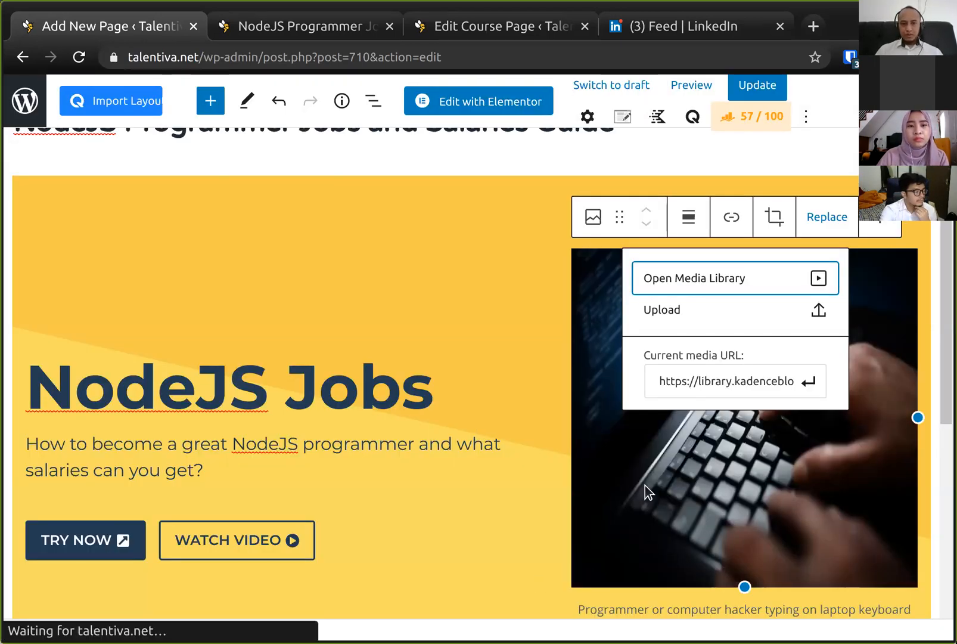
- Set the new header image's size to Medium in the block settings
left_click(767, 459)
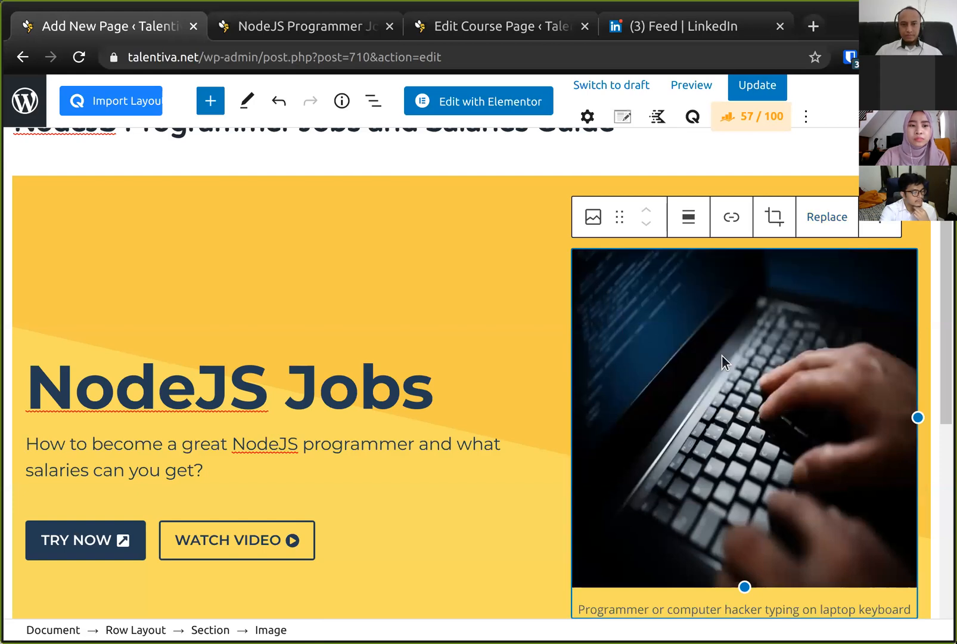
left_click(587, 117)
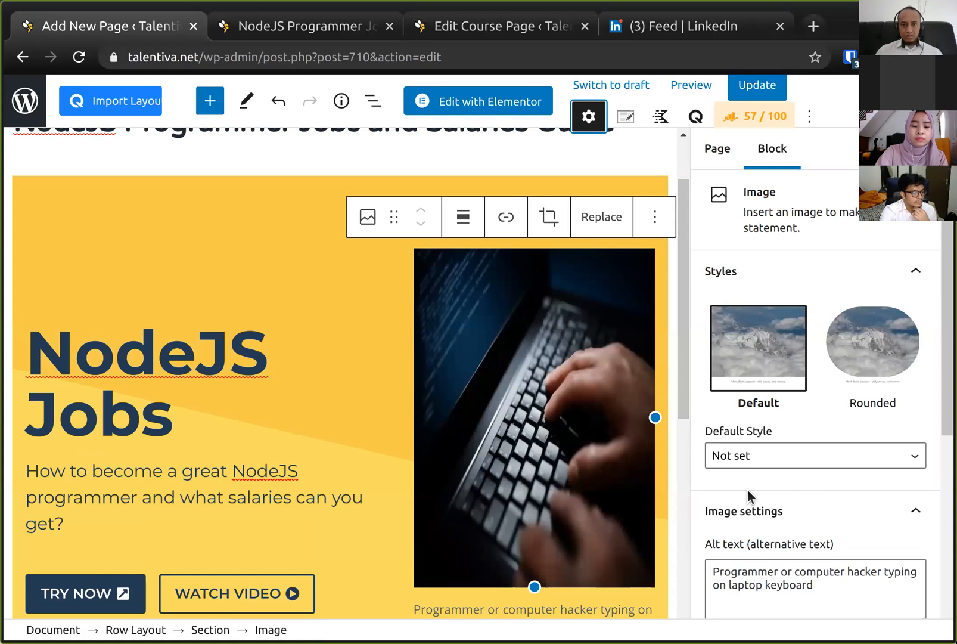
scroll(747, 489, "down", 5)
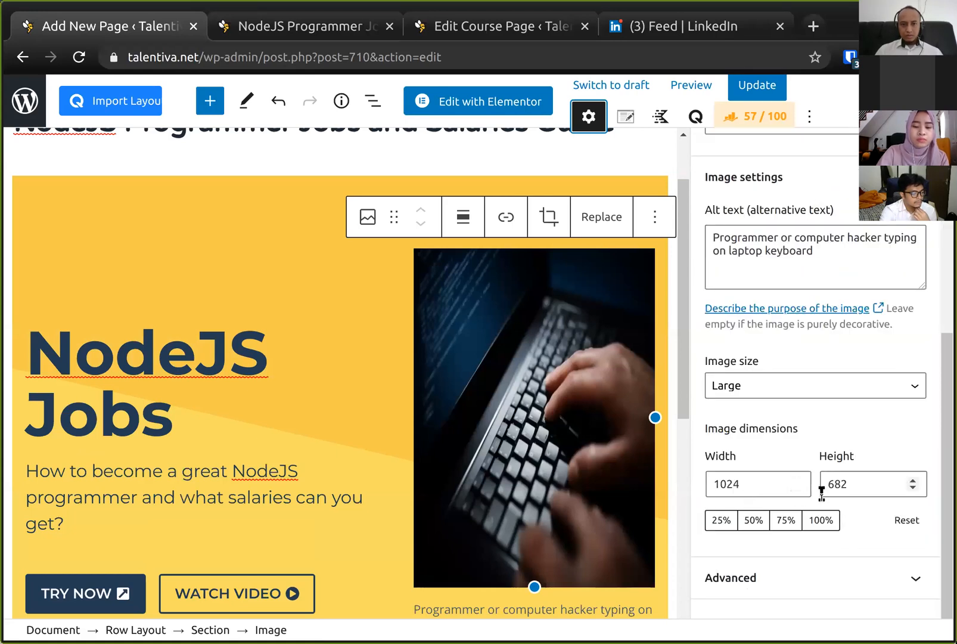
left_click(813, 391)
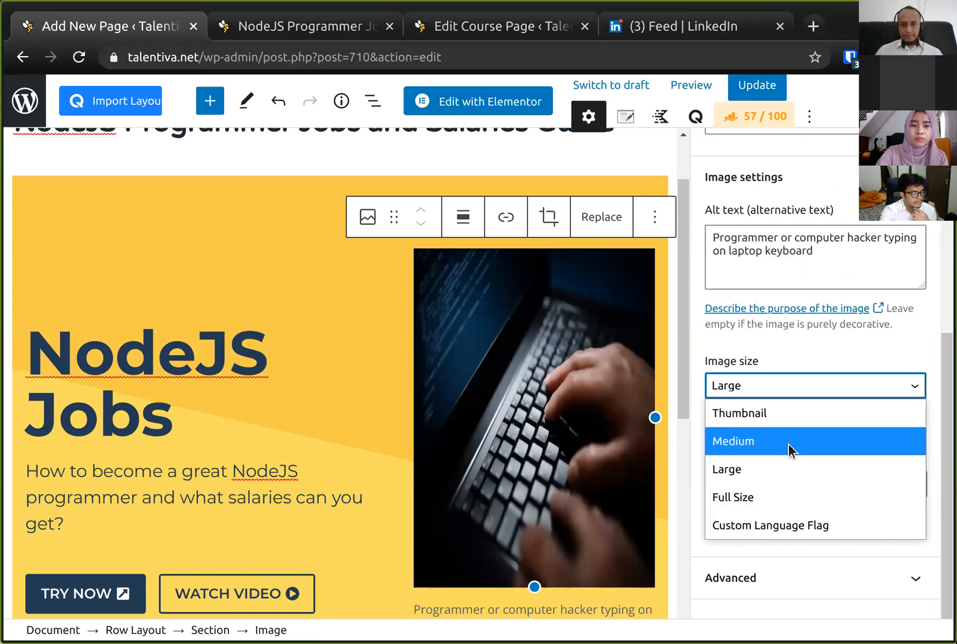
left_click(788, 444)
left_click(784, 395)
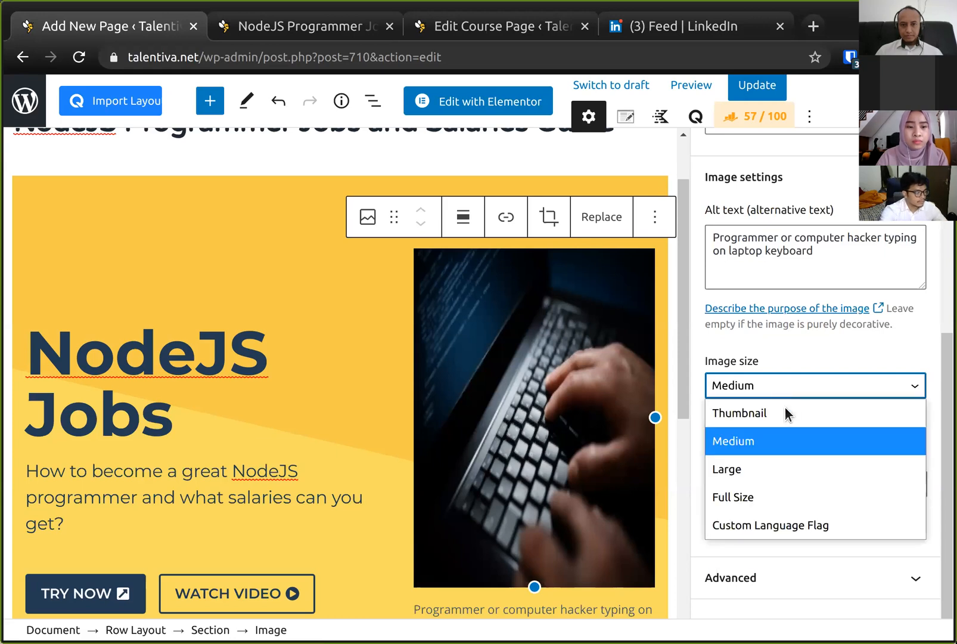
left_click(898, 551)
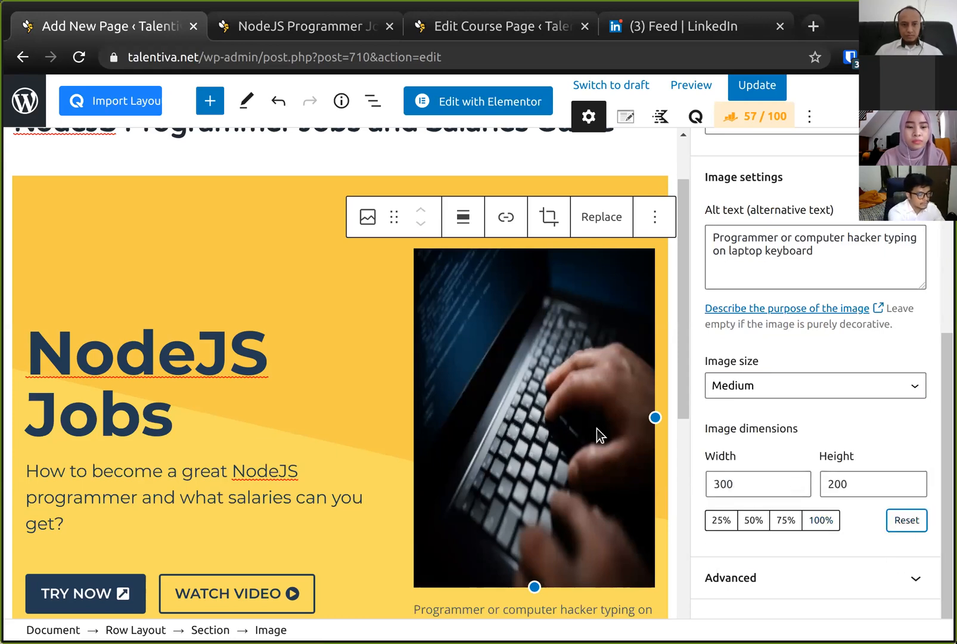
- Resize the header image with its handles to about 266 by 235 px
left_click_drag(534, 587, 544, 511)
left_click(571, 453)
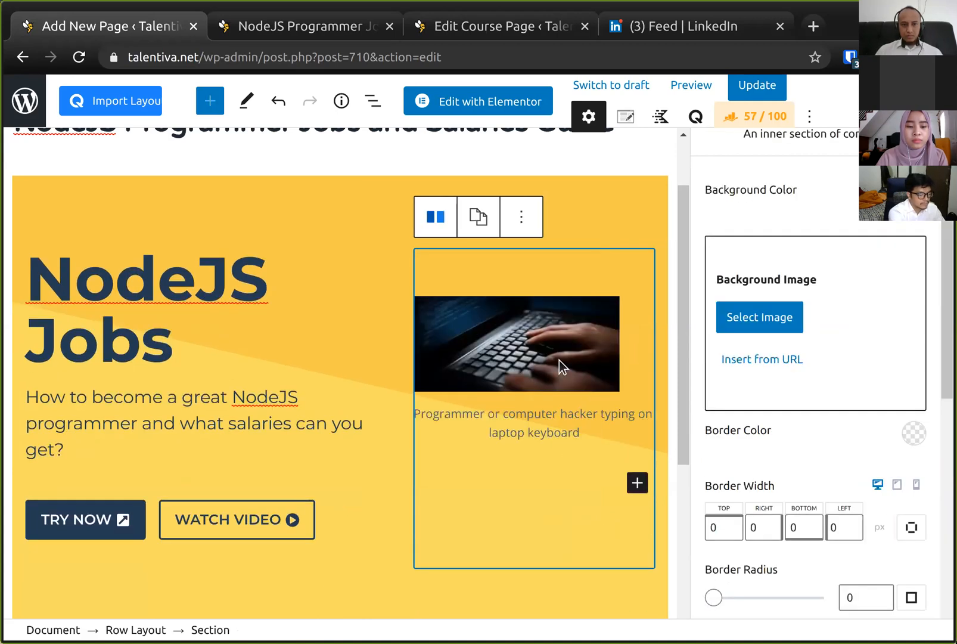
left_click(537, 390)
left_click_drag(521, 389, 505, 423)
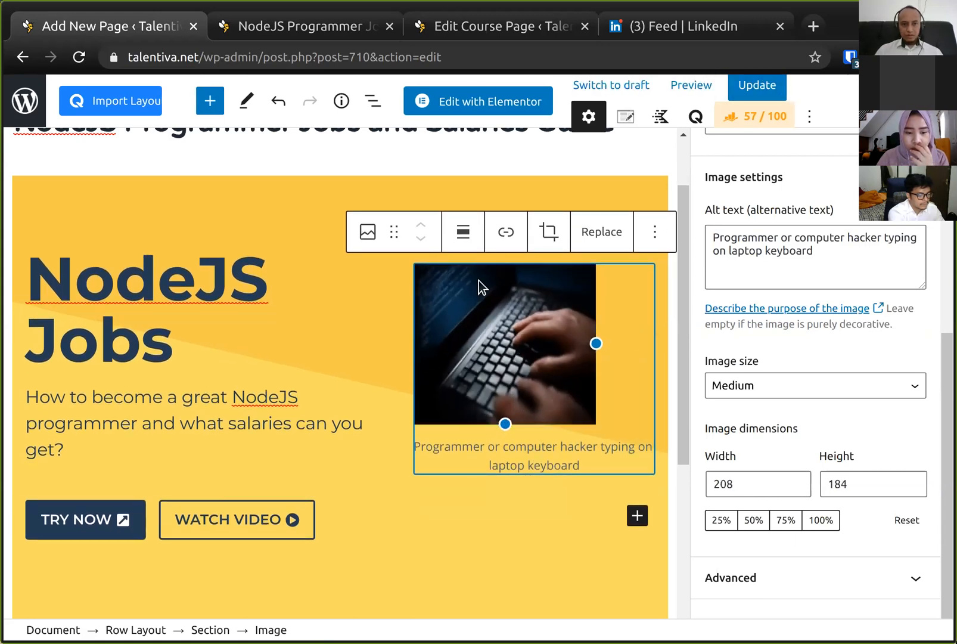
left_click(655, 231)
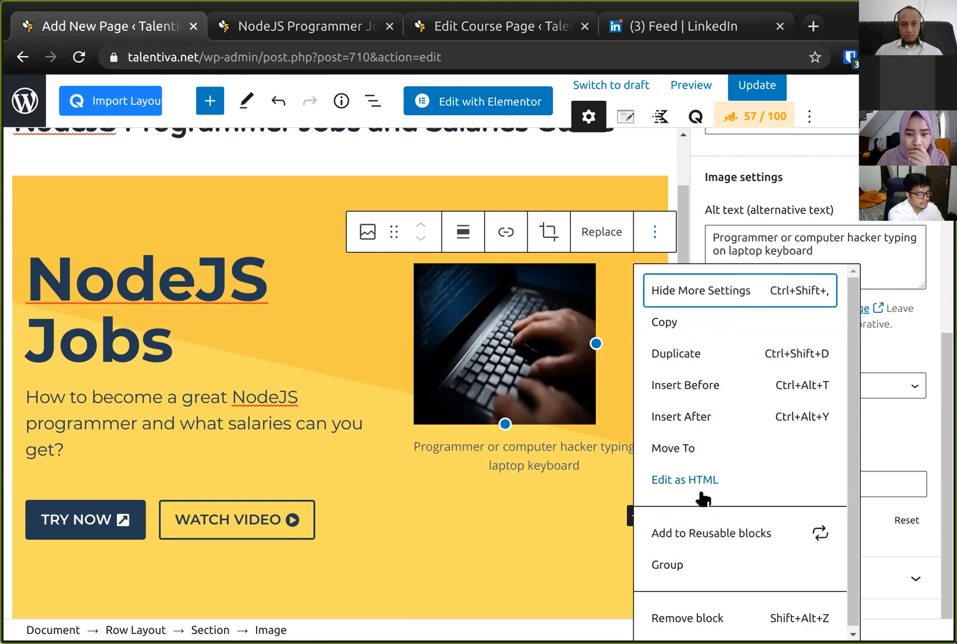
left_click(564, 331)
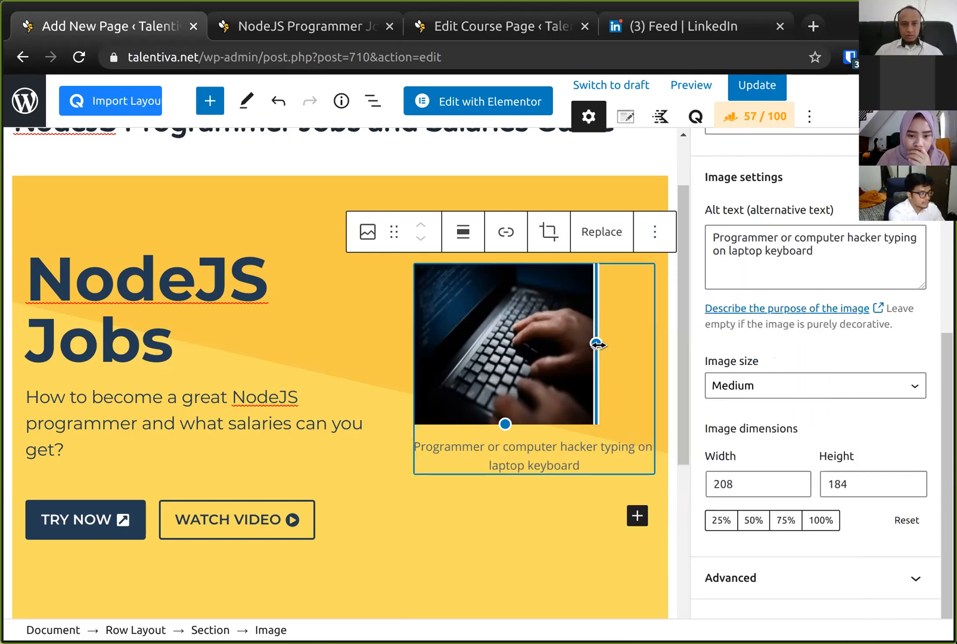
left_click_drag(631, 350, 647, 348)
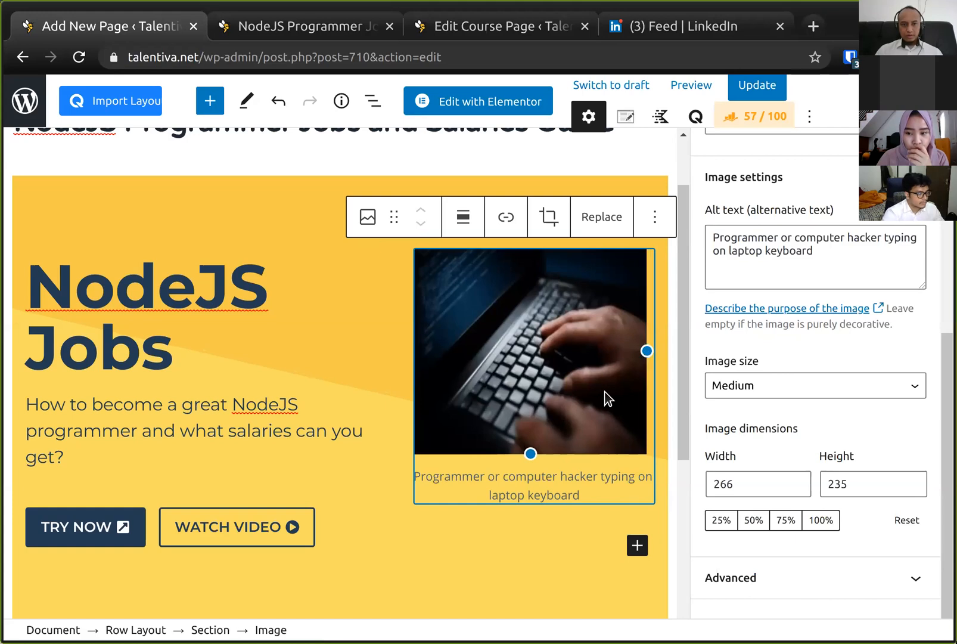
- Delete the header image's caption text
left_click(553, 475)
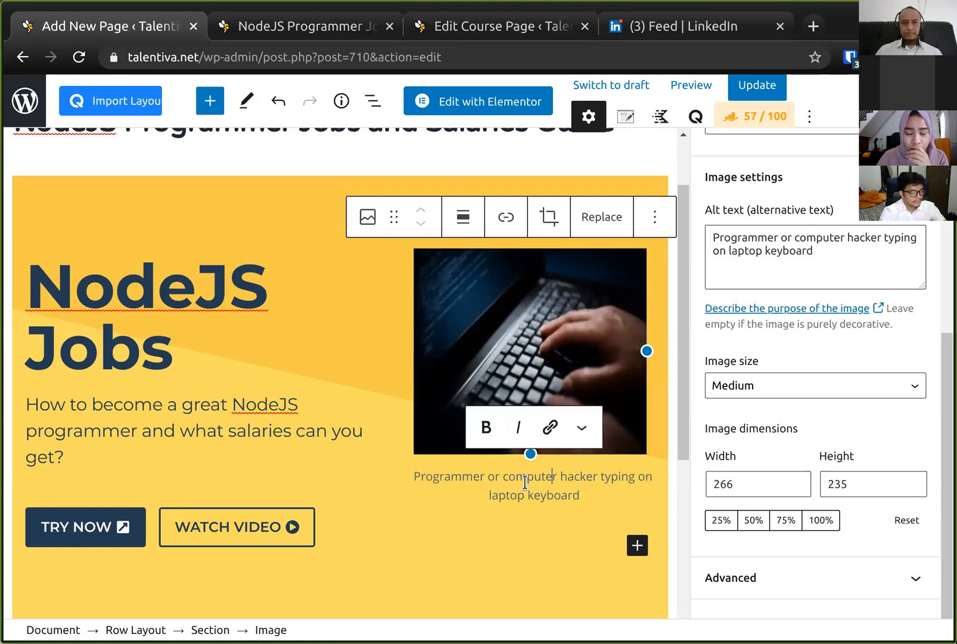
triple_click(565, 488)
scroll(565, 489, "up", 1)
key("BackSpace")
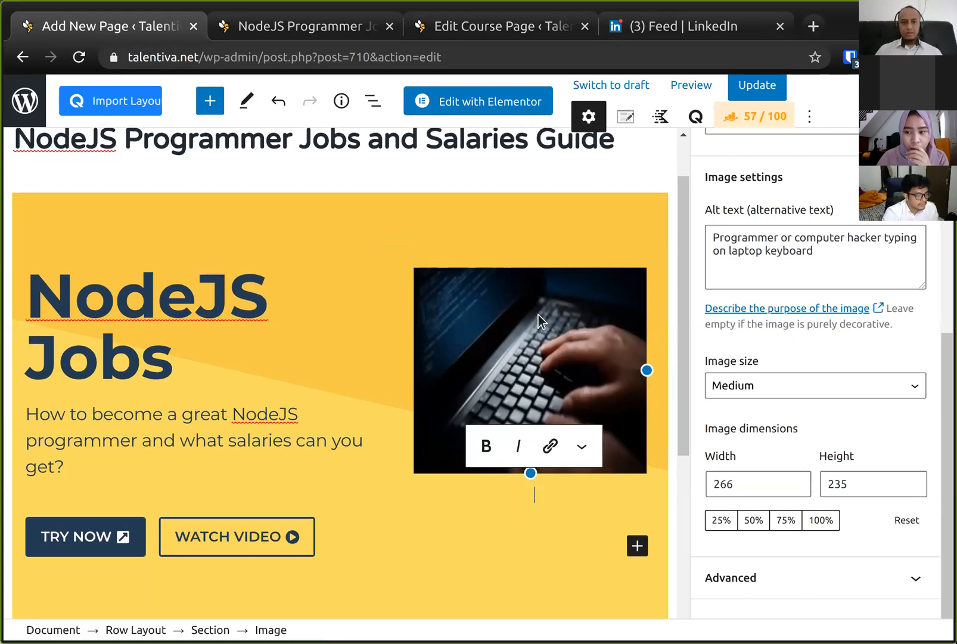
left_click(547, 352)
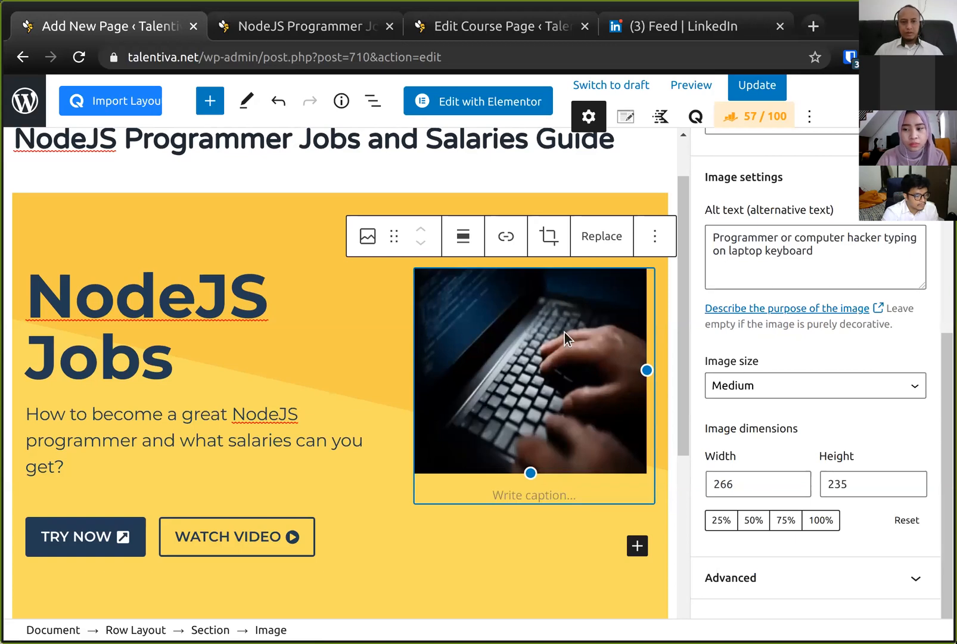
scroll(564, 332, "up", 1)
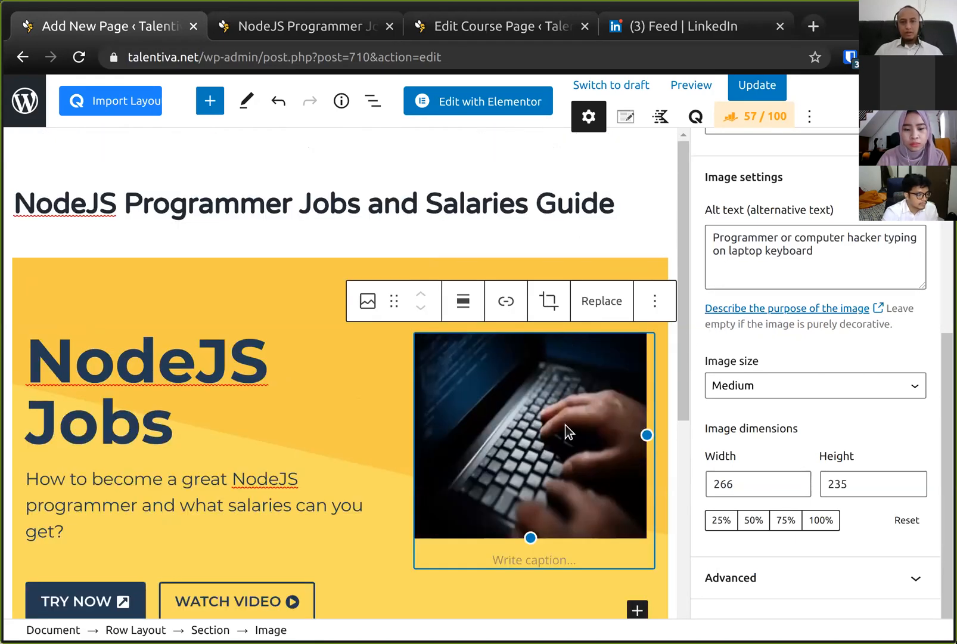
- Copy the page title and paste it as the image's alt text, "NodeJS Programmer Jobs and Salaries Guide"
left_click(822, 270)
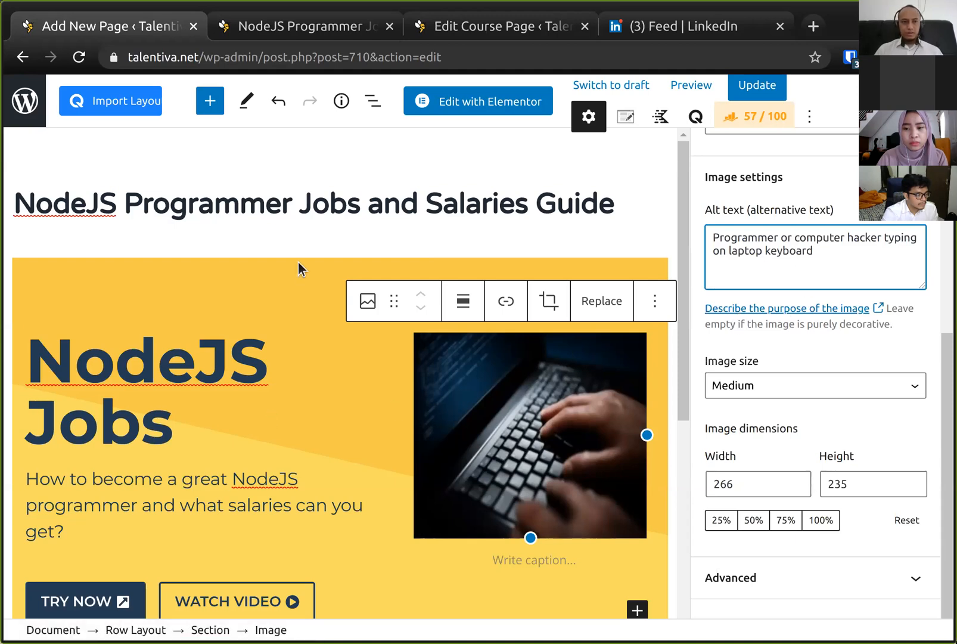
left_click(285, 221)
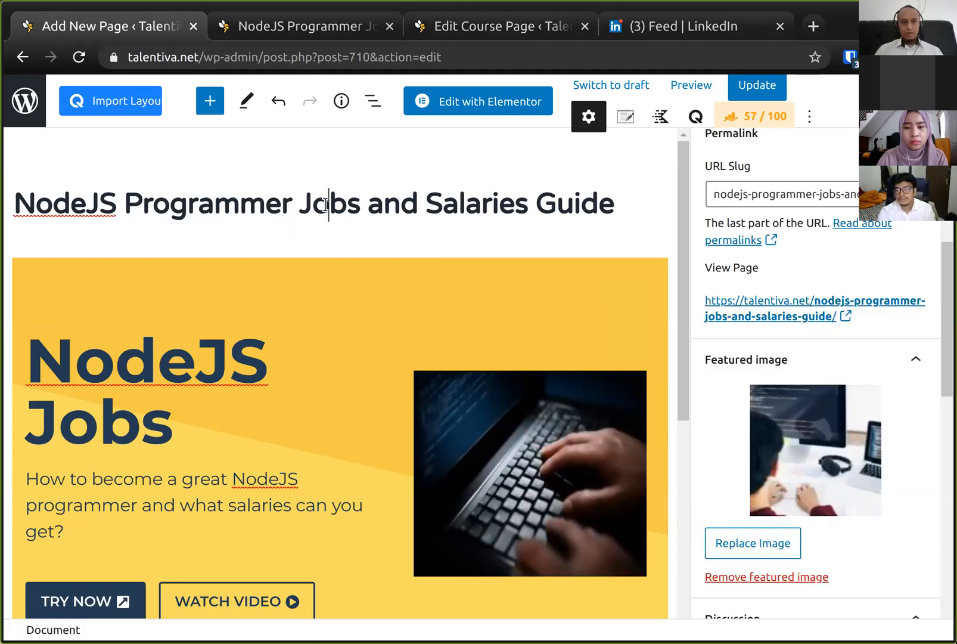
triple_click(326, 205)
key("ctrl+c")
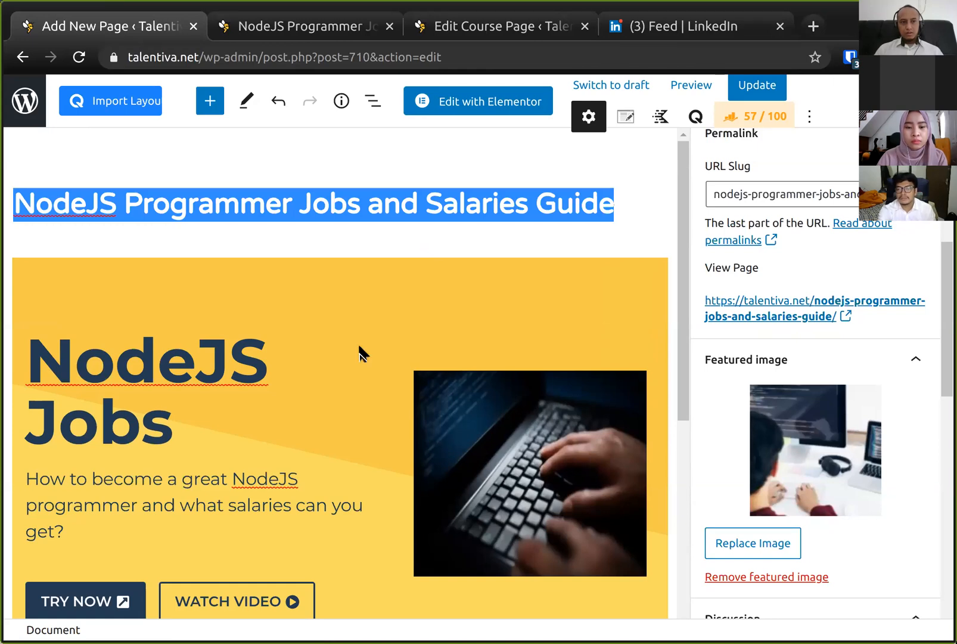
left_click(514, 472)
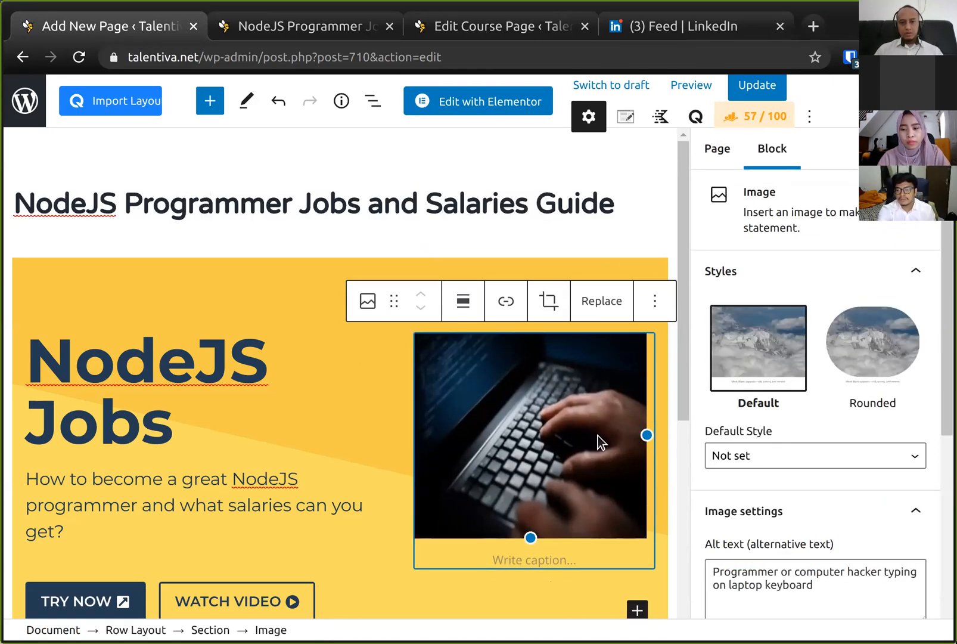
scroll(752, 462, "down", 3)
left_click(864, 426)
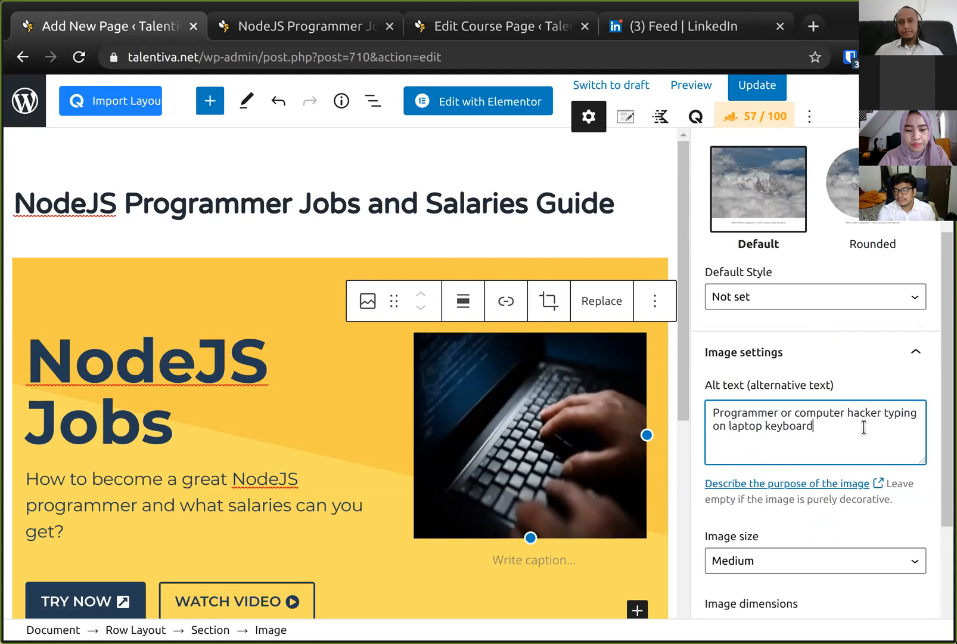
key("ctrl+a")
key("ctrl+v")
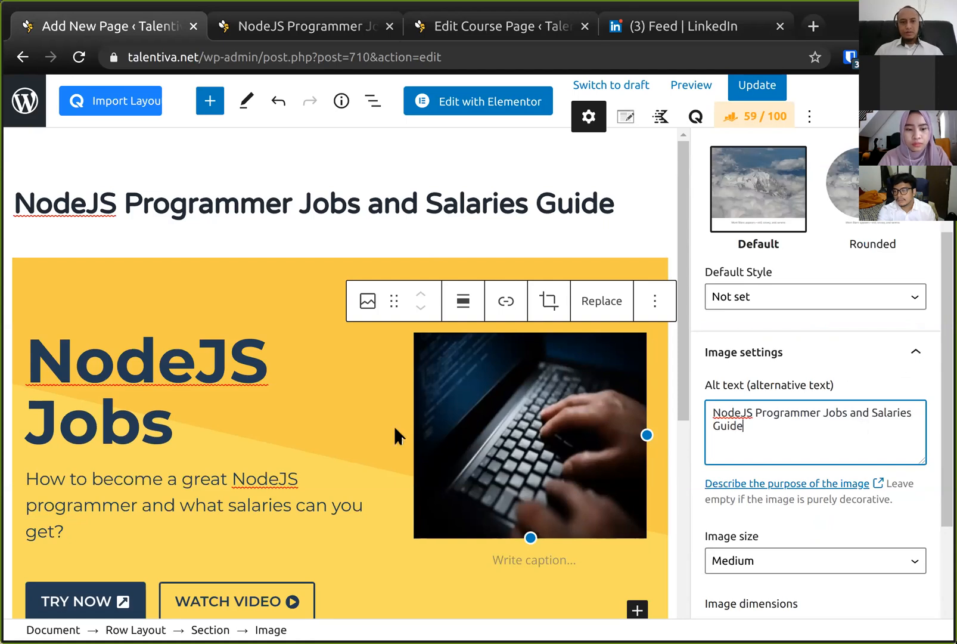
- Save the page and reload the live NodeJS Programmer Jobs page in its browser tab
key("ctrl+s")
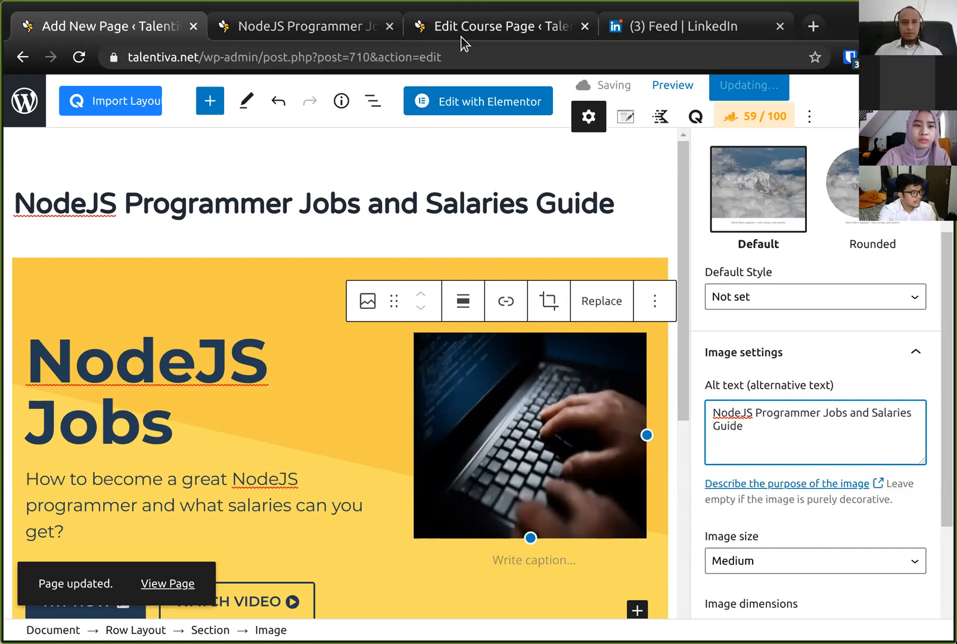
left_click(310, 29)
scroll(468, 269, "up", 6)
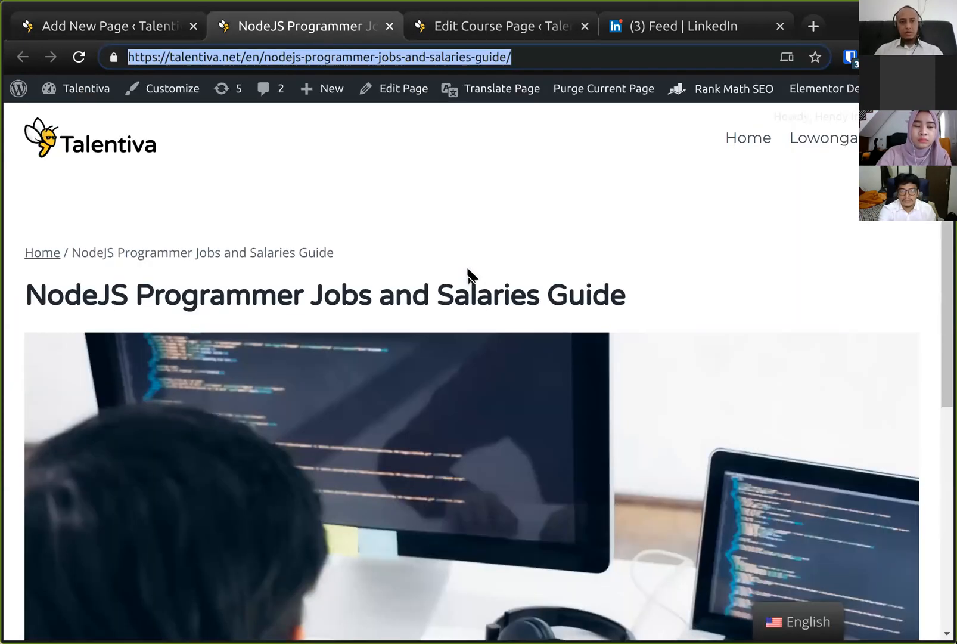
key("F5")
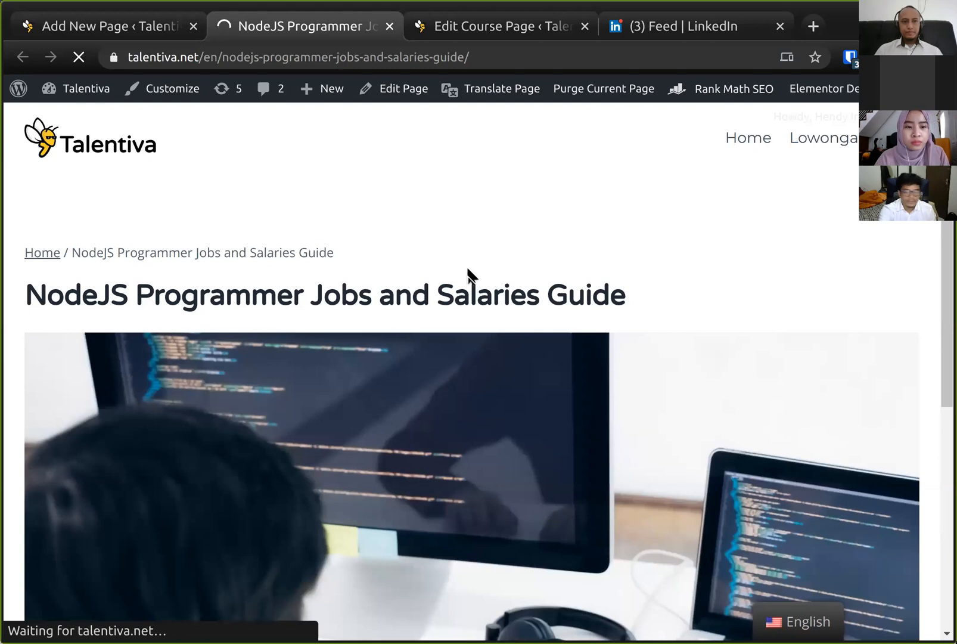
- Scroll through the live NodeJS page to review the header image and hero section
left_click(343, 60)
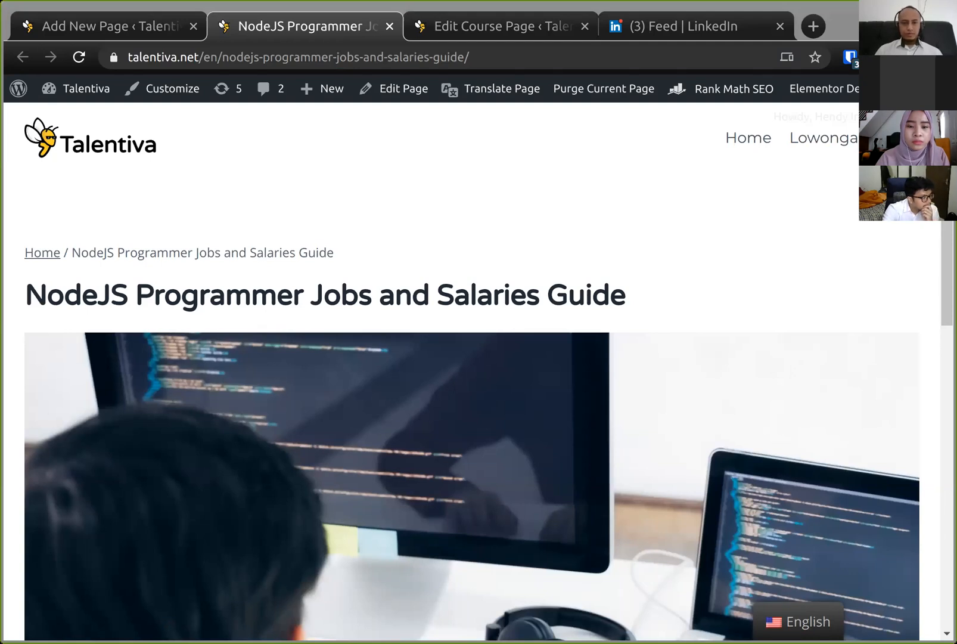
scroll(558, 287, "down", 8)
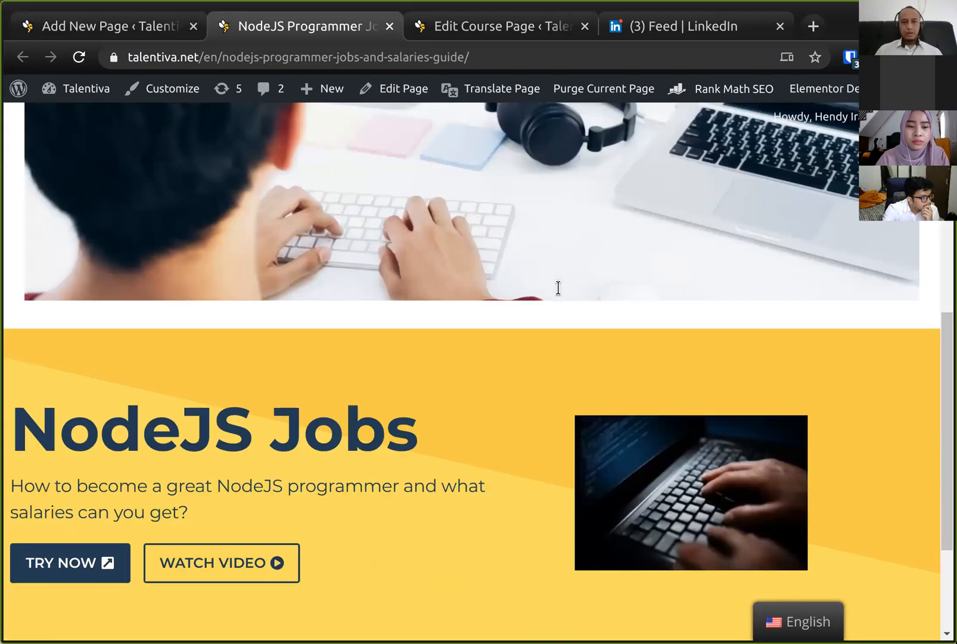
scroll(558, 288, "down", 3)
scroll(558, 288, "up", 10)
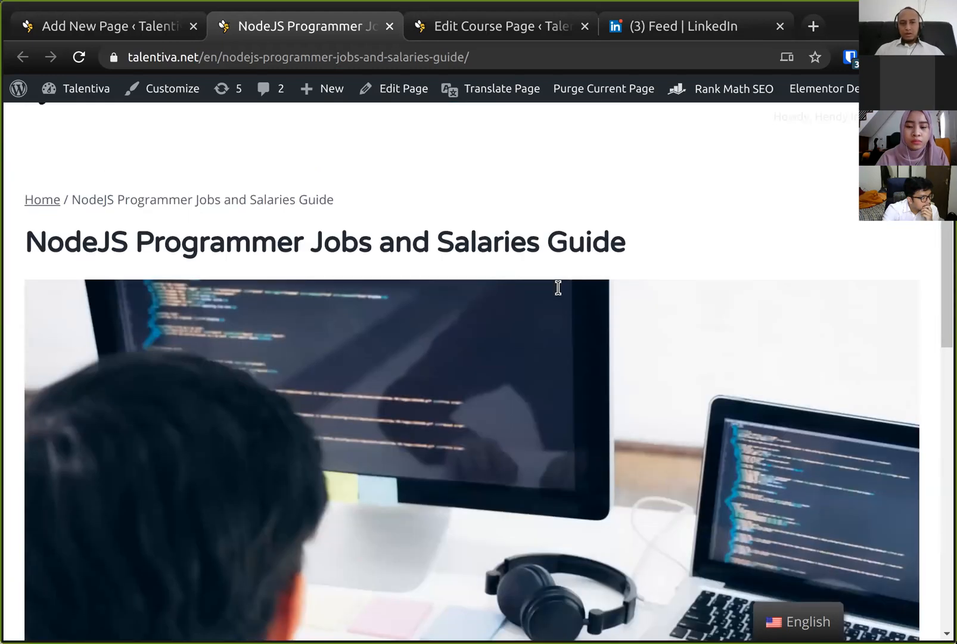
scroll(559, 288, "down", 6)
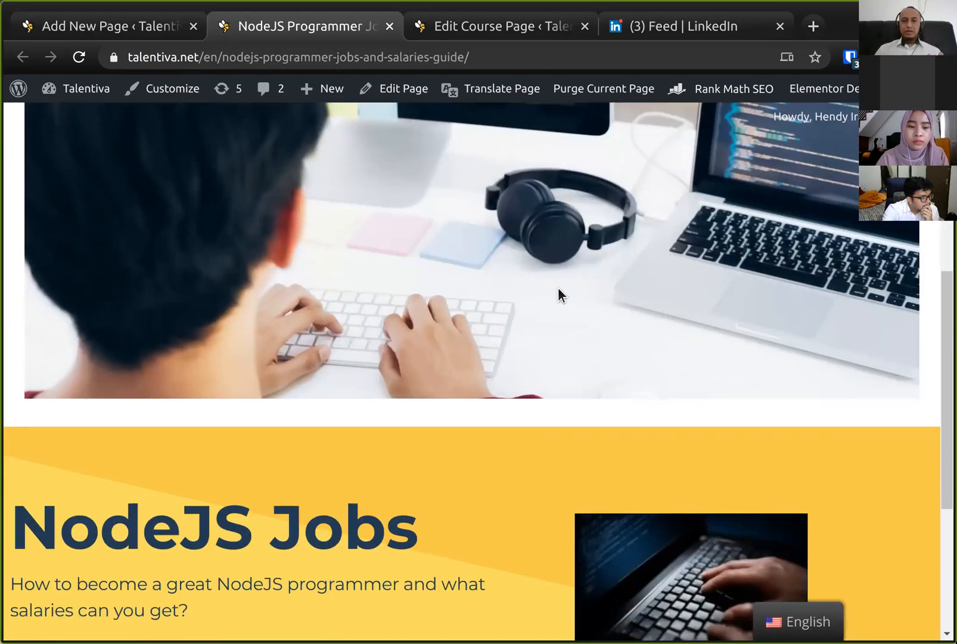
scroll(559, 288, "up", 6)
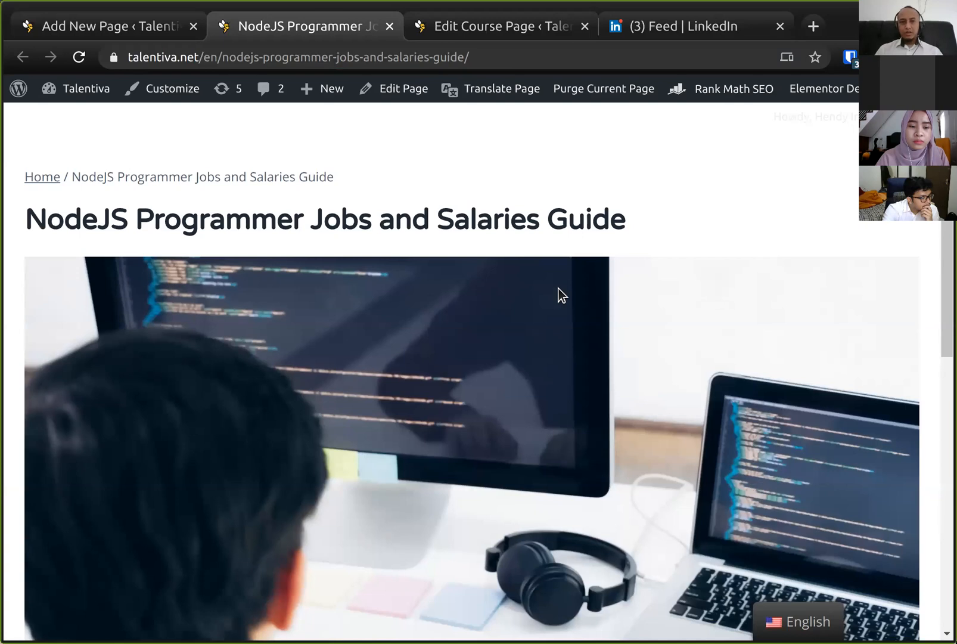
scroll(558, 288, "down", 10)
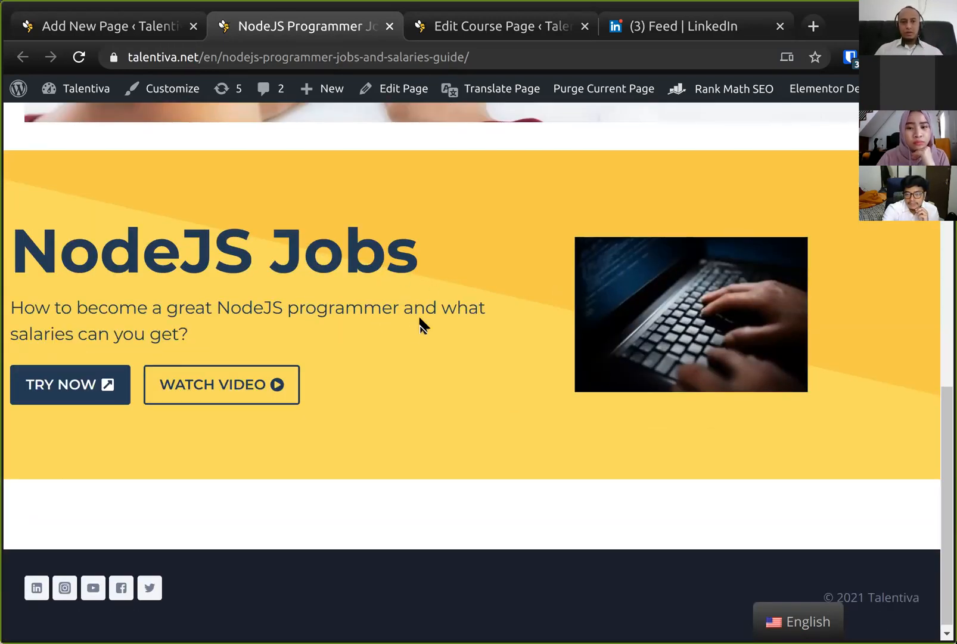
scroll(421, 325, "up", 10)
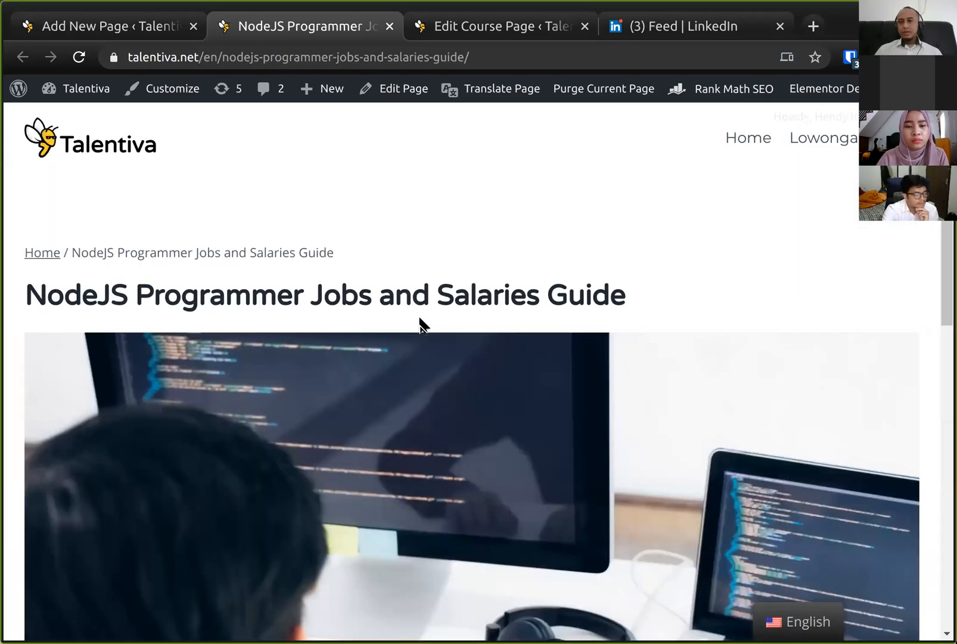
- Disable Show Featured Image in the page settings and update the page
left_click(138, 30)
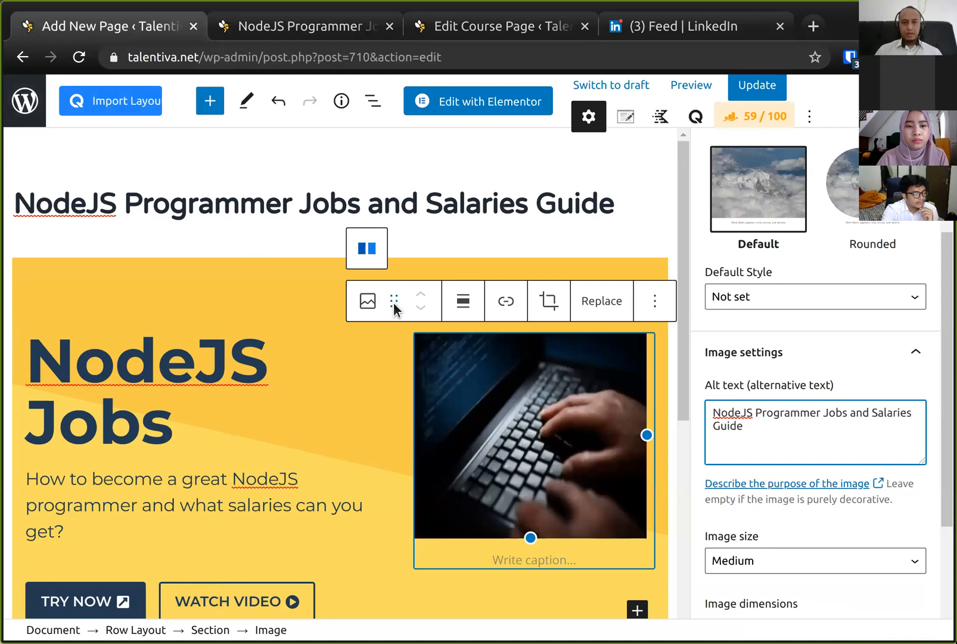
left_click(625, 122)
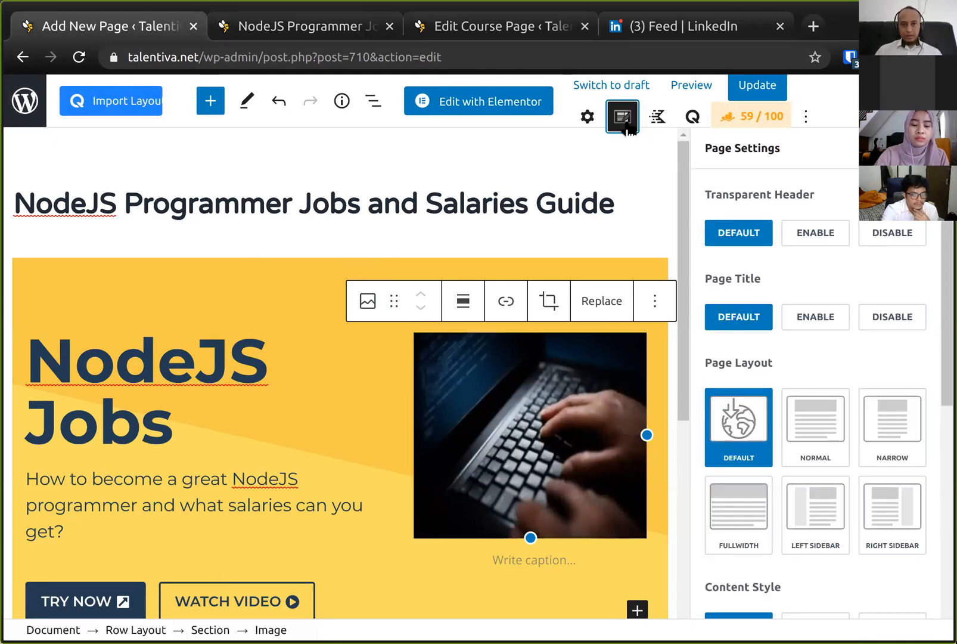
scroll(745, 393, "down", 7)
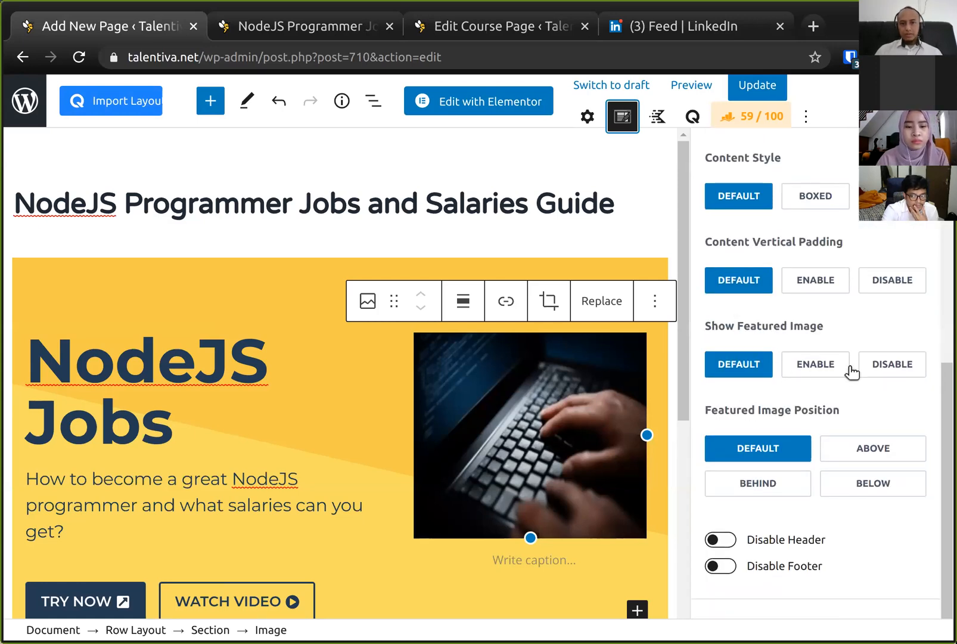
left_click(888, 363)
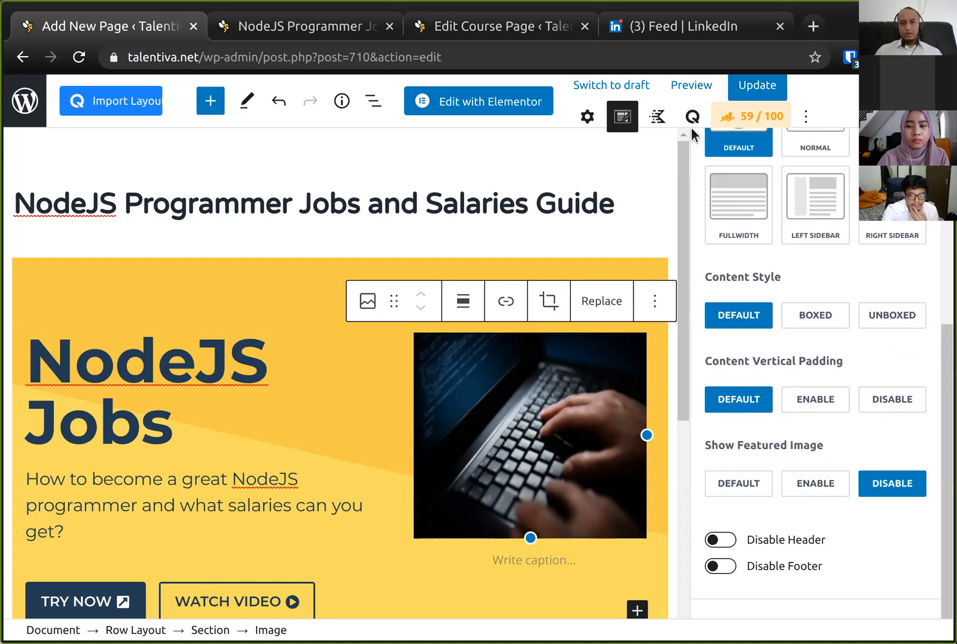
left_click(758, 85)
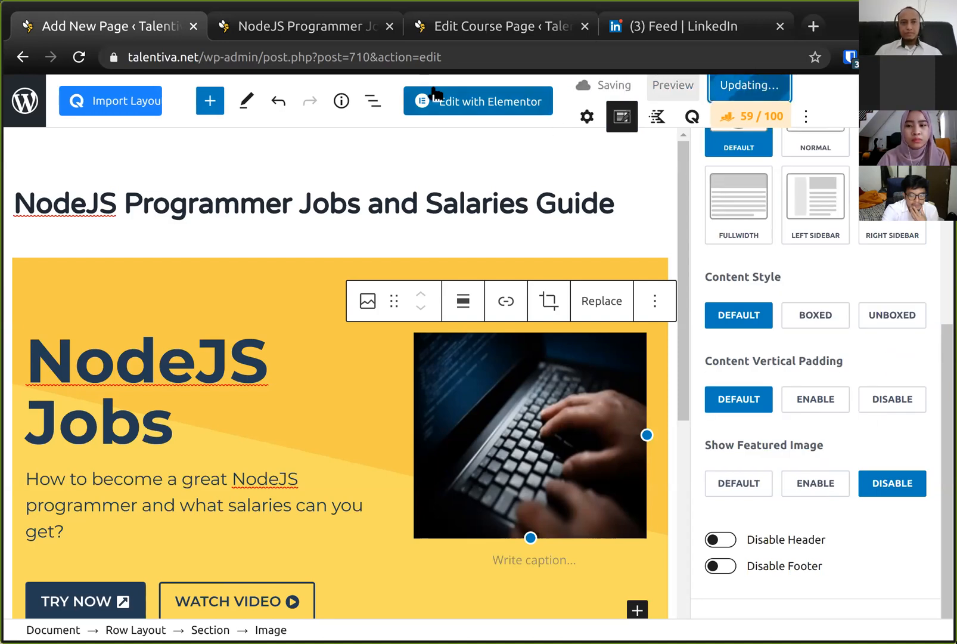
- Reload the live page and scroll through it to check the layout without the featured image
left_click(273, 28)
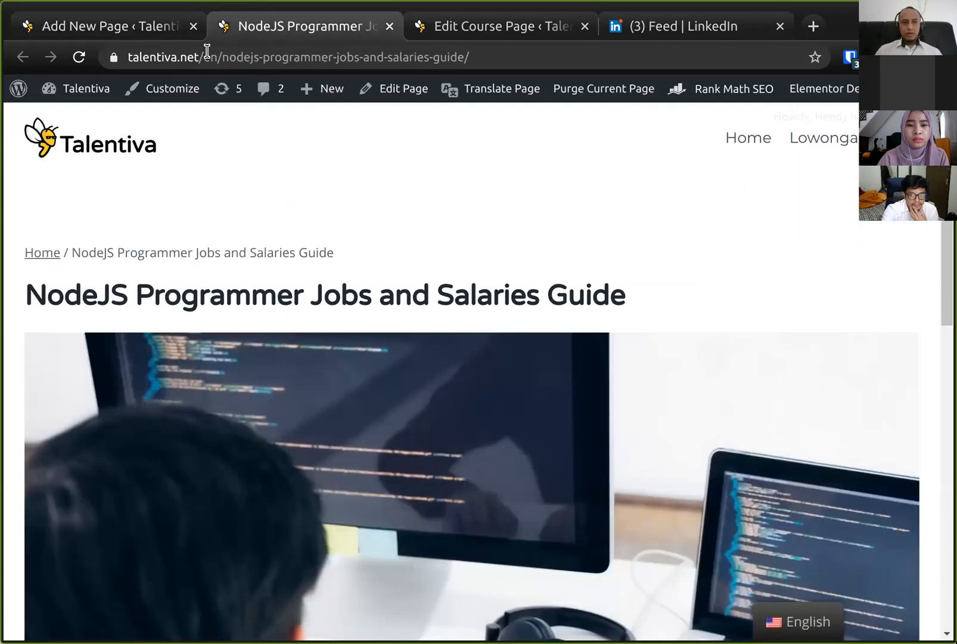
left_click(79, 57)
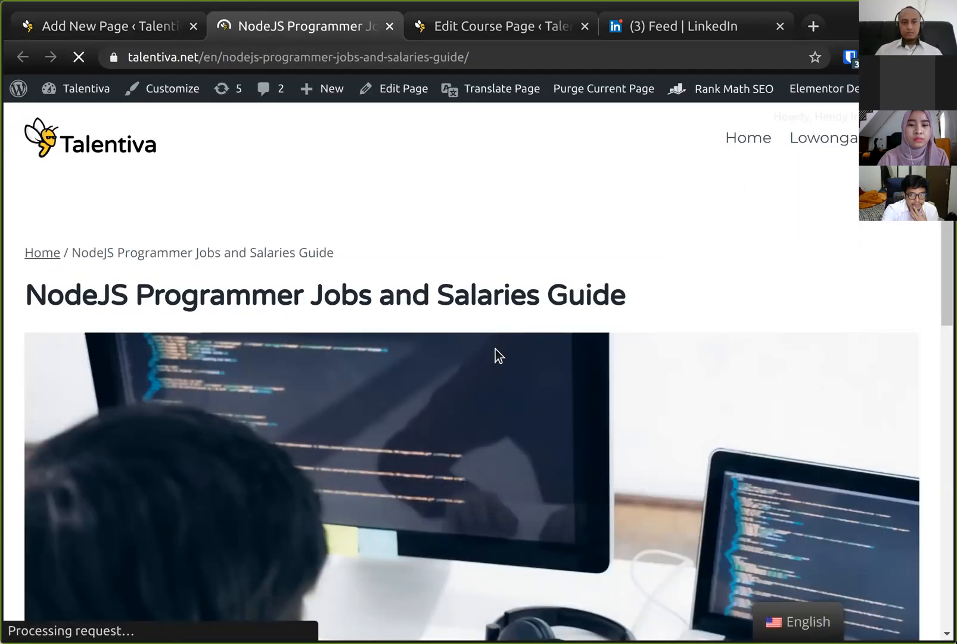
scroll(495, 348, "down", 5)
scroll(314, 274, "up", 3)
scroll(314, 277, "down", 3)
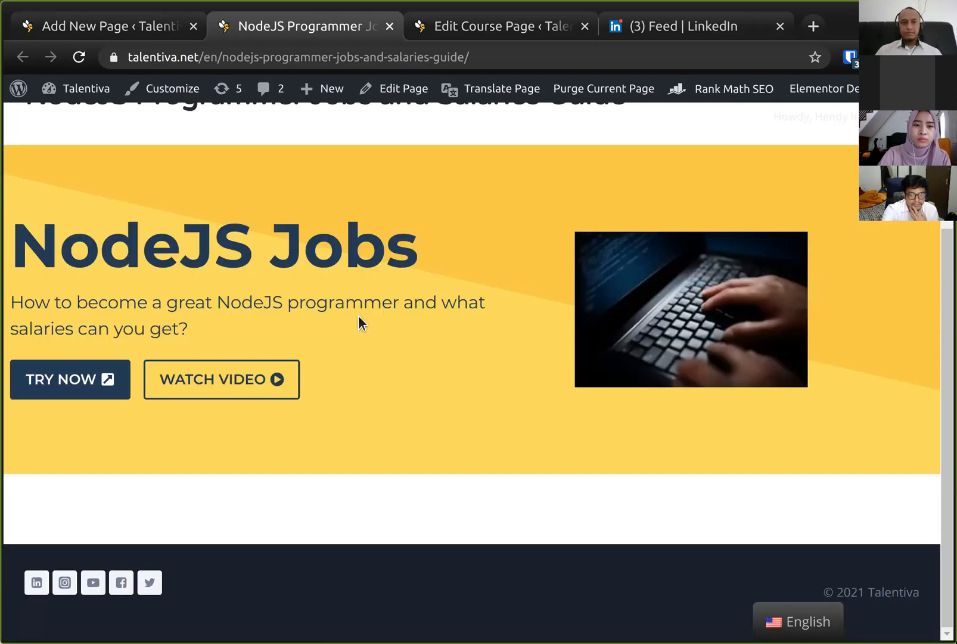
scroll(358, 316, "up", 3)
scroll(358, 315, "down", 3)
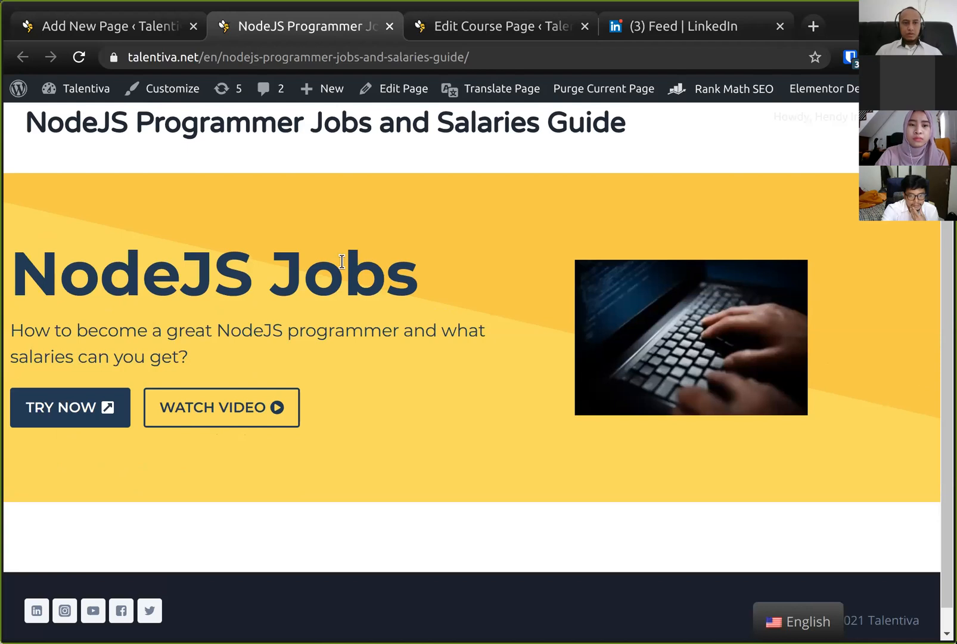
scroll(342, 263, "down", 1)
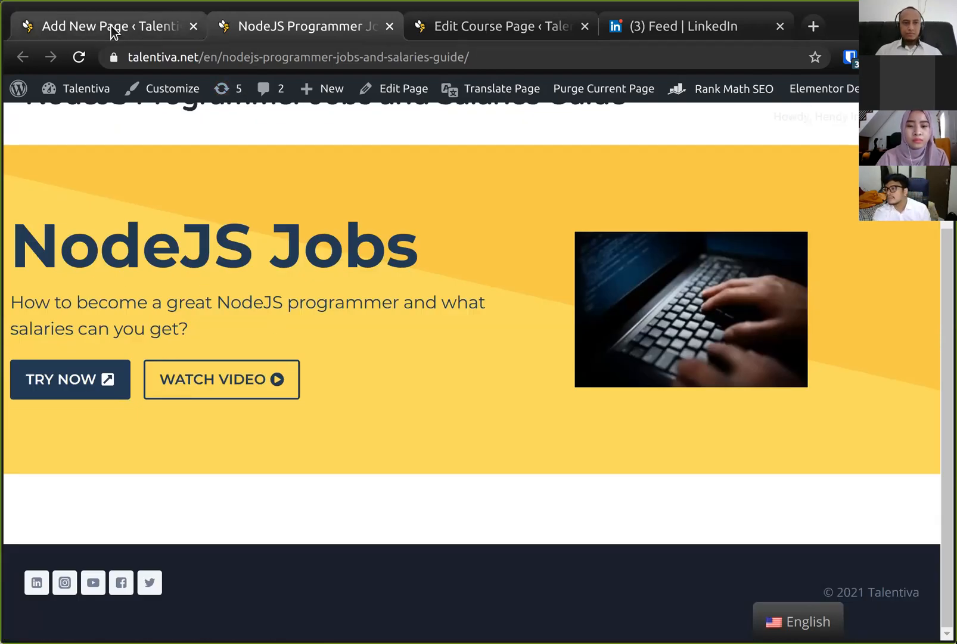
scroll(230, 125, "up", 3)
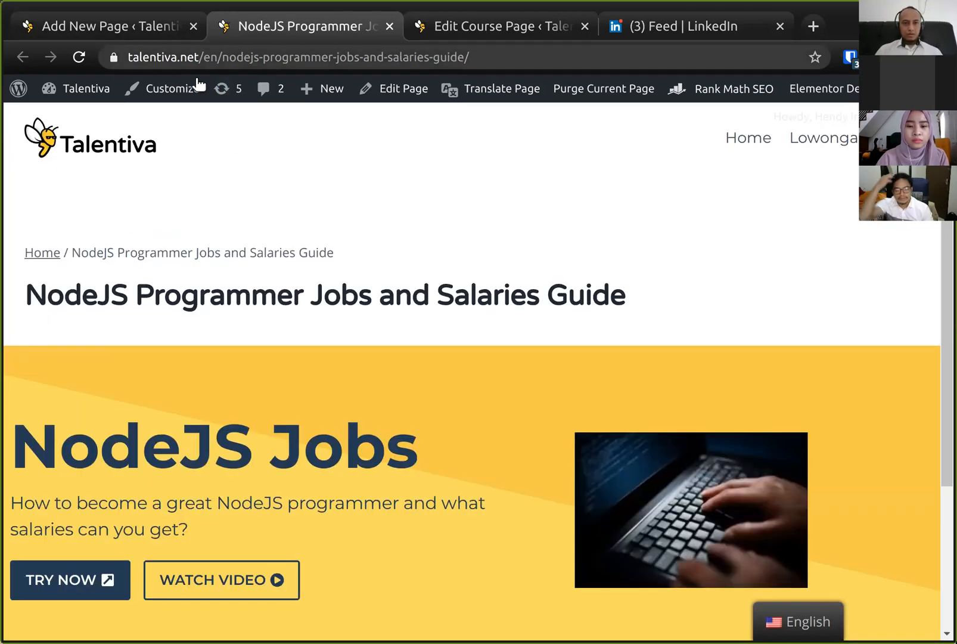
- Disable the page title in the page settings and update the page
left_click_drag(81, 250, 587, 283)
left_click(587, 280)
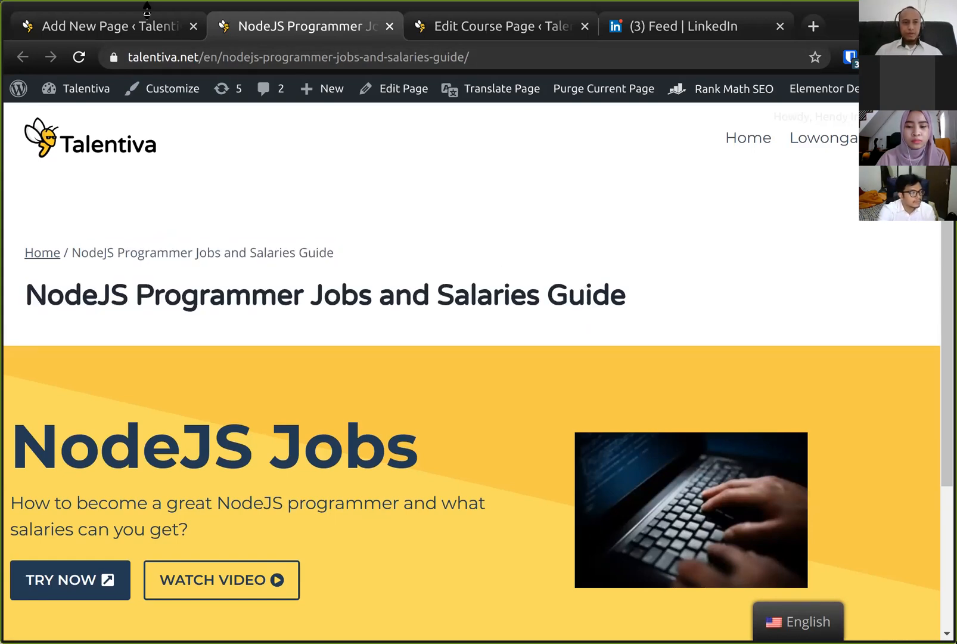
left_click(109, 27)
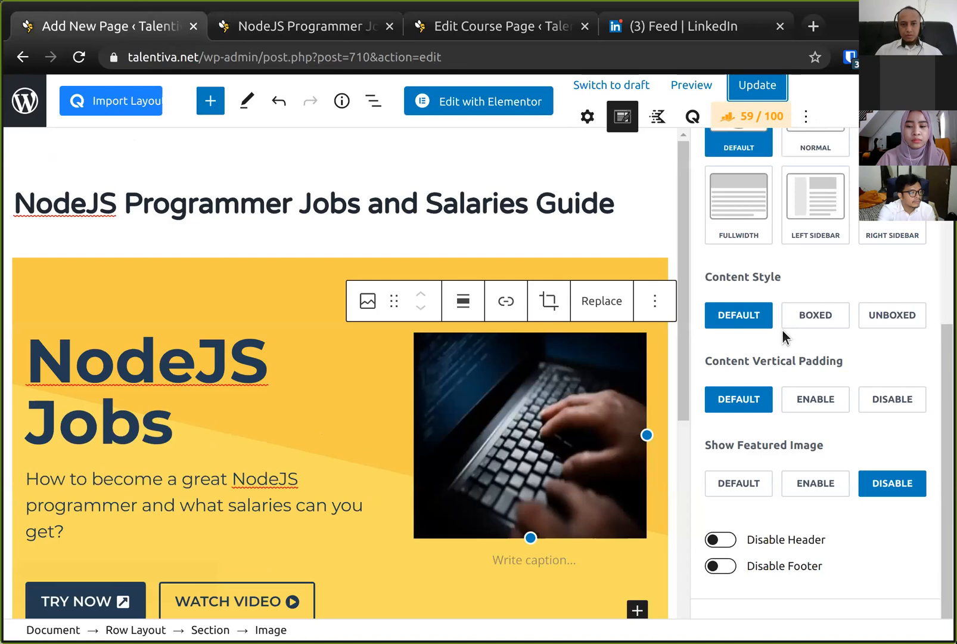
scroll(781, 329, "up", 5)
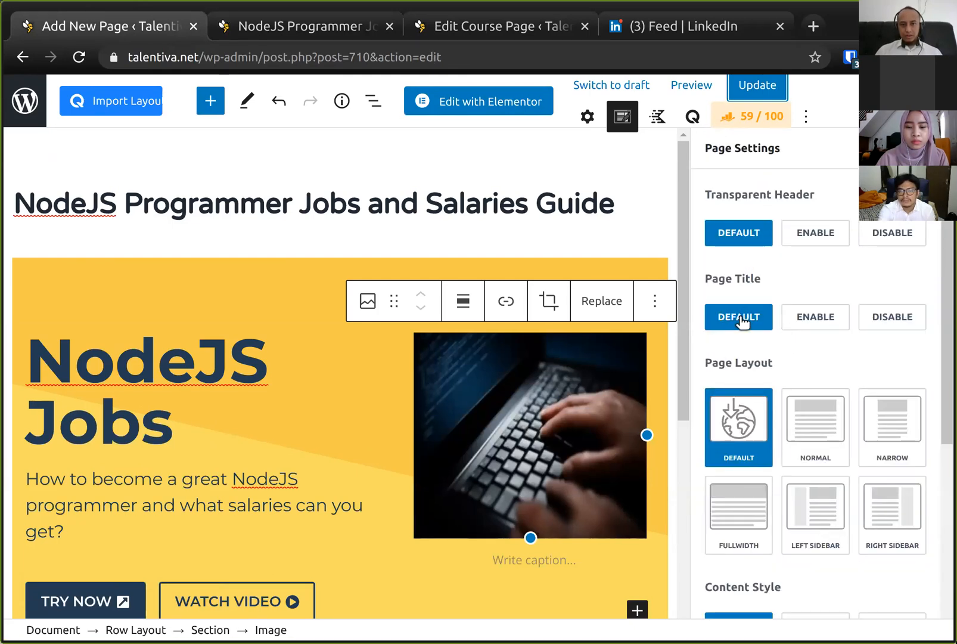
left_click(907, 320)
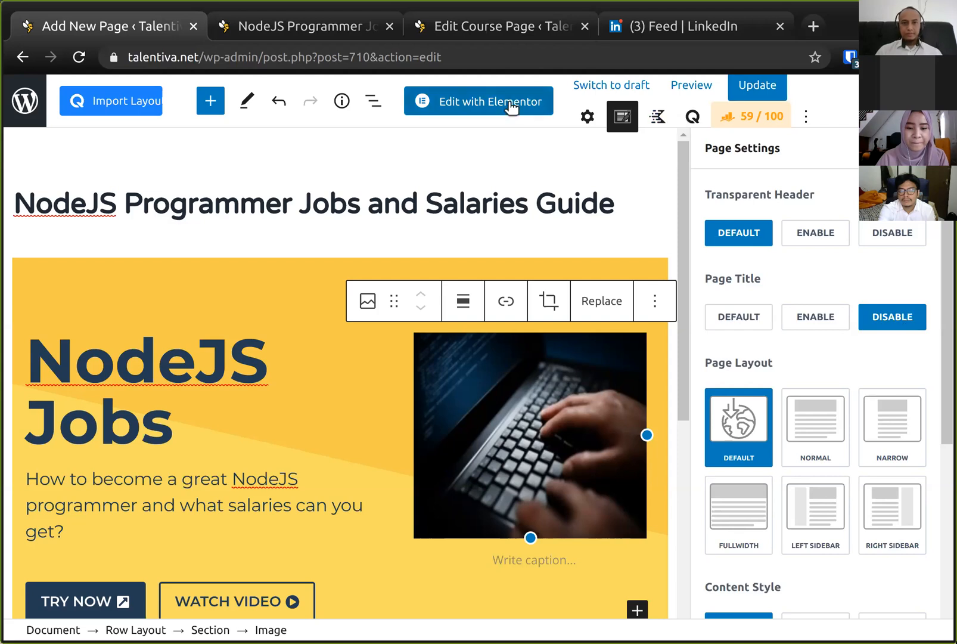
left_click(767, 87)
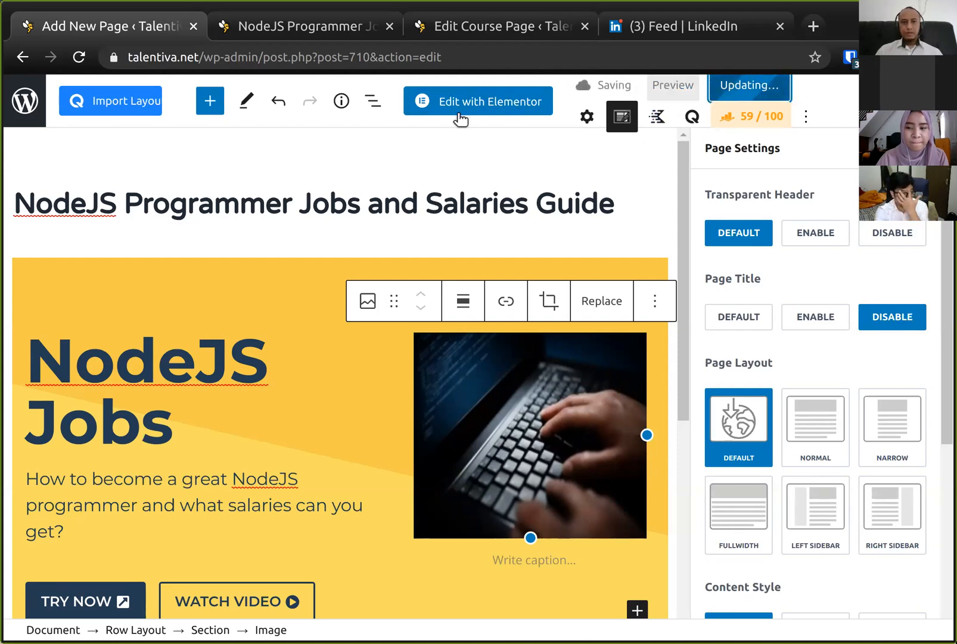
- Reload the live page to check it without the page title
left_click(292, 30)
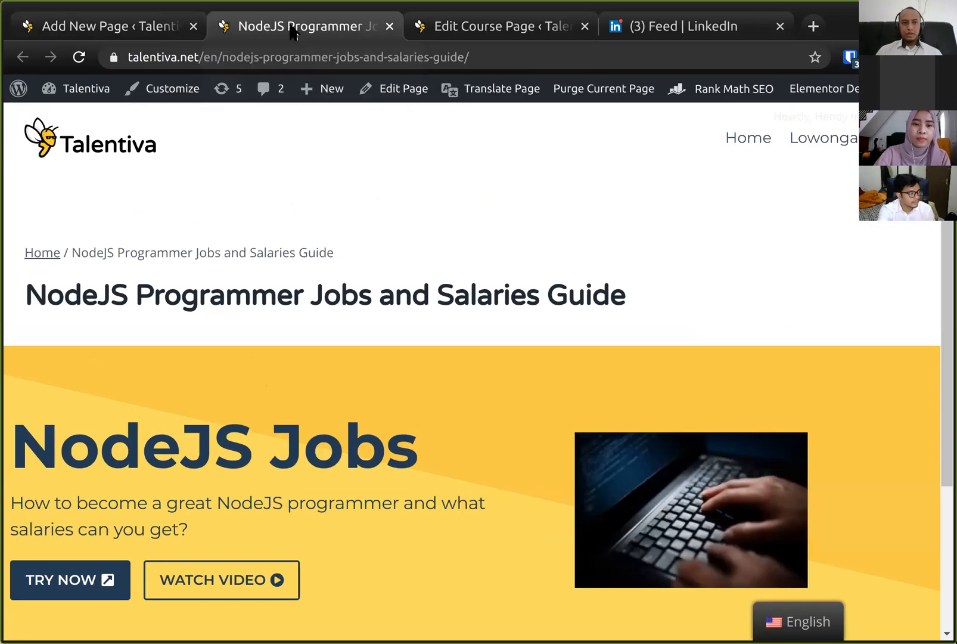
left_click(80, 58)
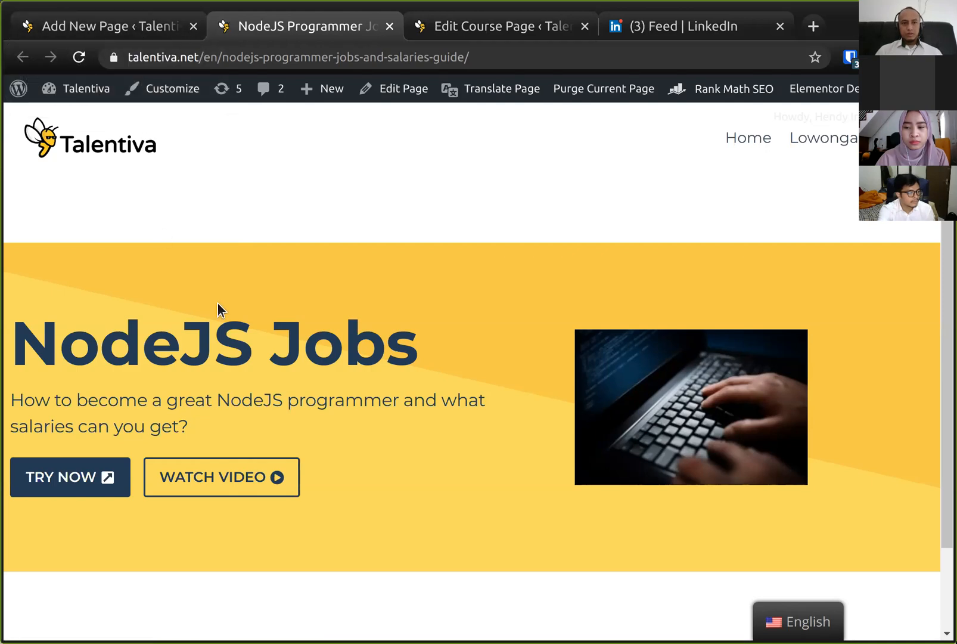
left_click_drag(188, 347, 316, 352)
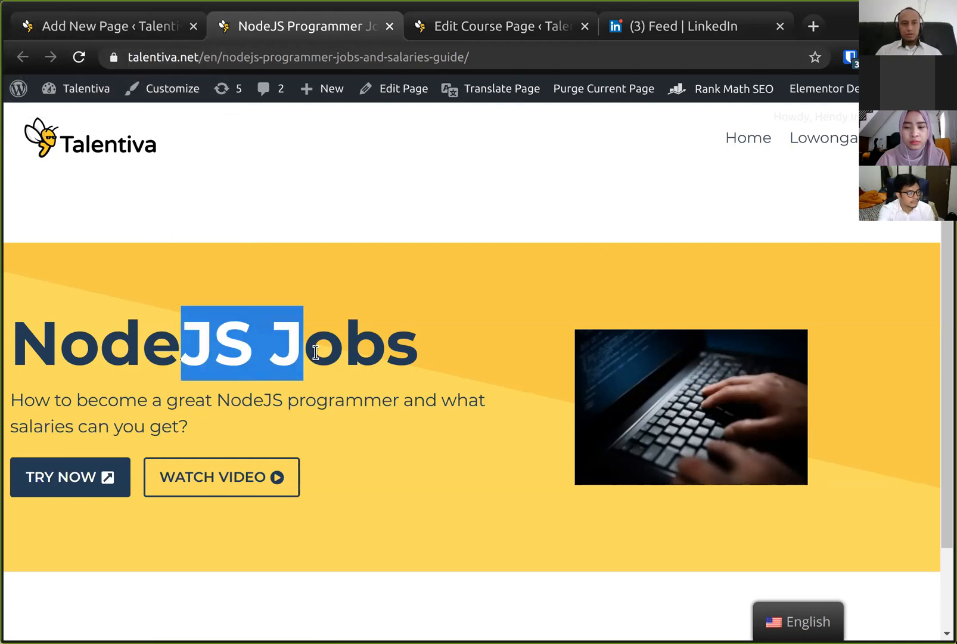
- Replace the hero heading "NodeJS Jobs" with the page title "NodeJS Programmer Jobs and Salaries Guide"
left_click(117, 27)
left_click(231, 206)
key("ctrl+a")
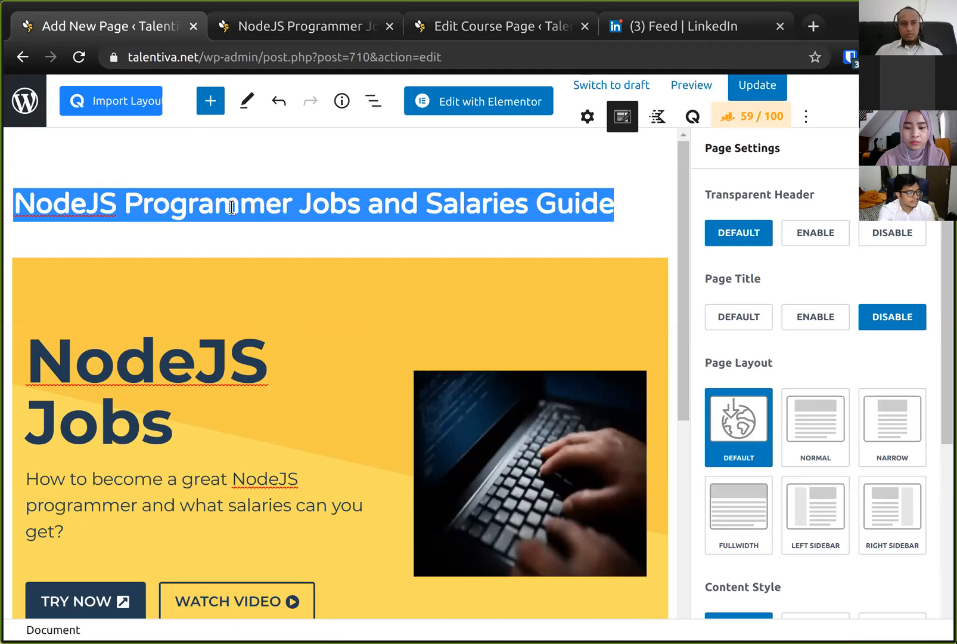
left_click(162, 374)
key("ctrl+a")
key("ctrl+a")
key("ctrl+a")
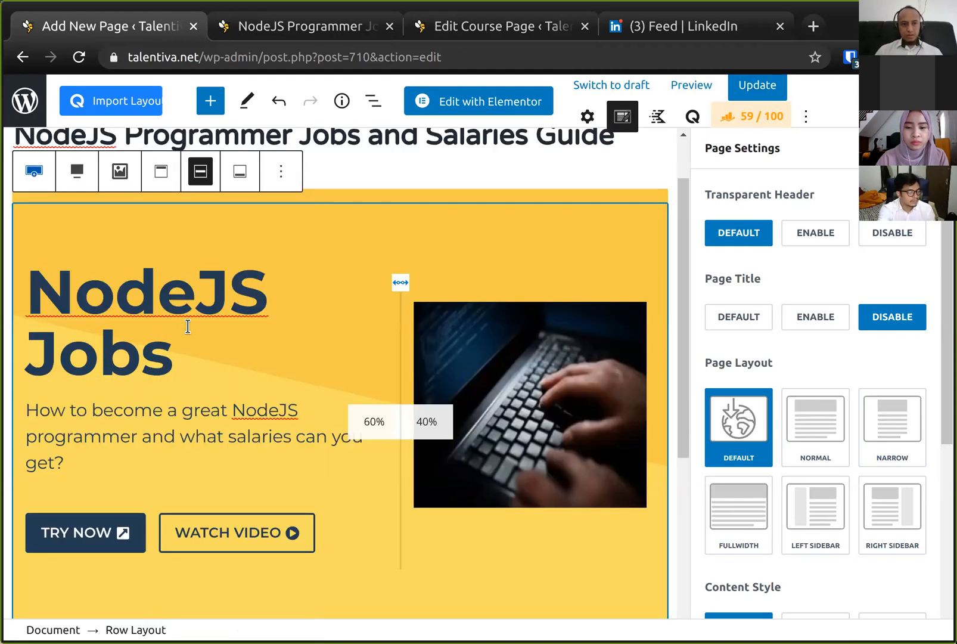
left_click(173, 310)
key("Down")
key("End")
key("shift+Home")
key("shift+Up")
key("ctrl+v")
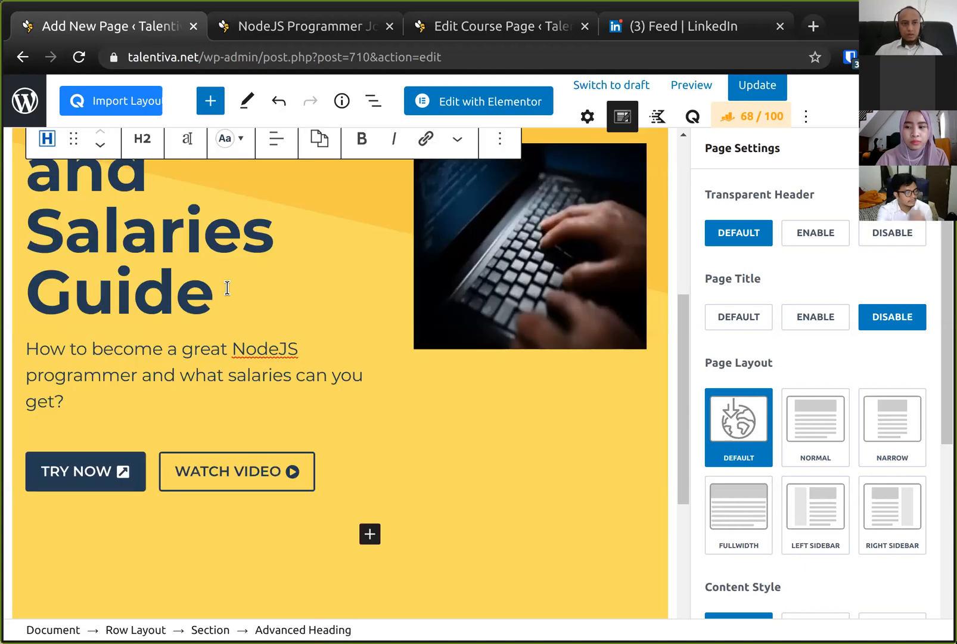
- Set the hero heading's typography to a 40 px font size and 40 px line height
scroll(203, 283, "up", 3)
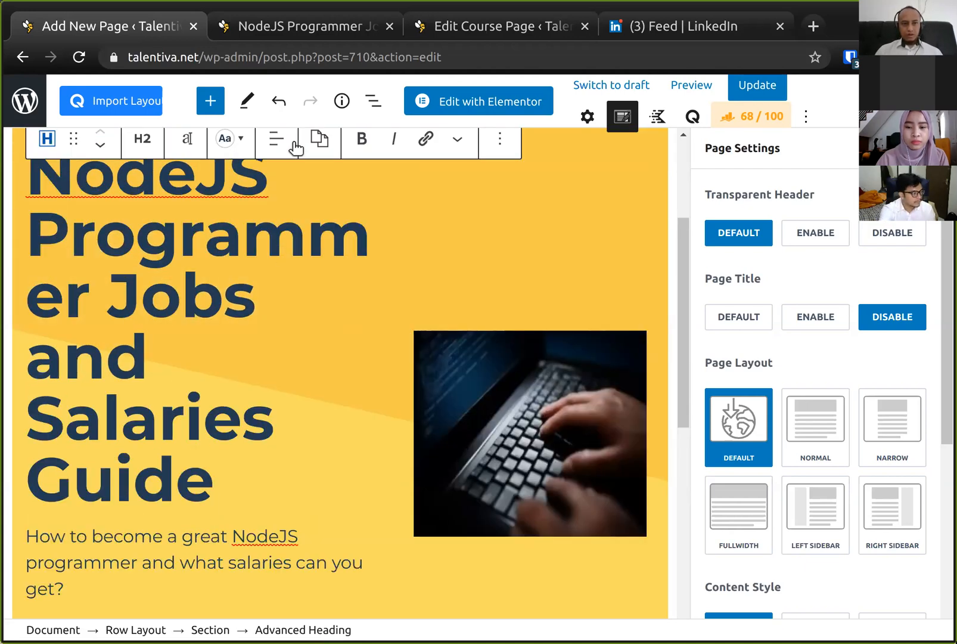
left_click(238, 140)
left_click(238, 141)
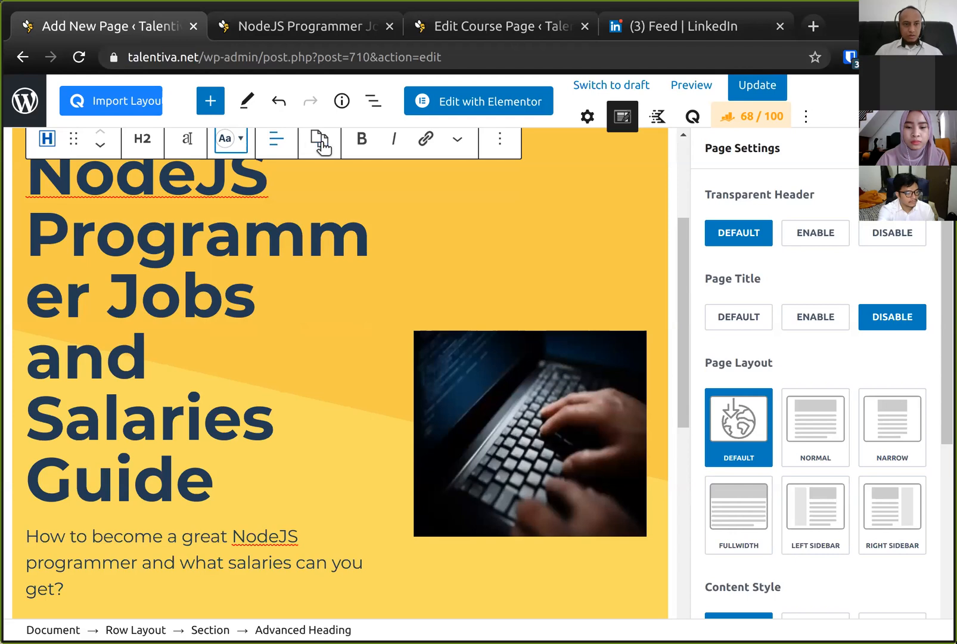
scroll(286, 229, "up", 3)
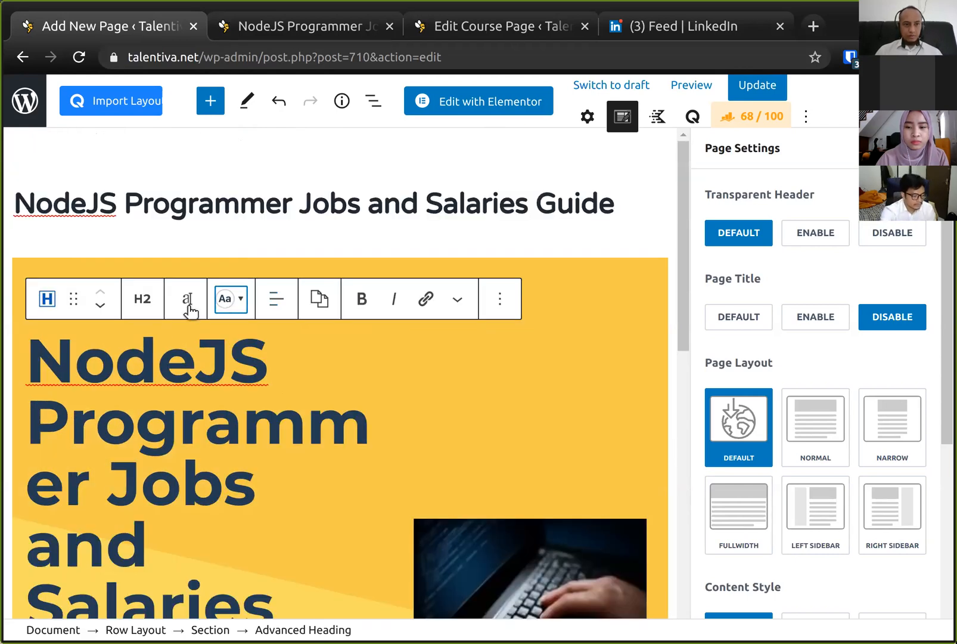
left_click(188, 305)
left_click(191, 304)
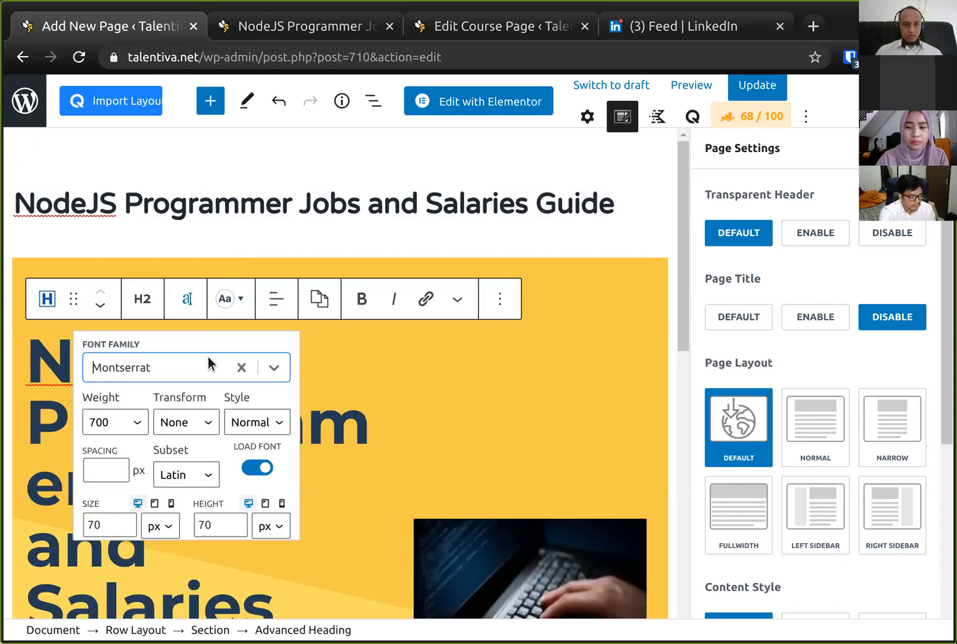
left_click(125, 528)
left_click(125, 528)
left_click(125, 529)
left_click(125, 528)
key("ctrl+a")
type("40")
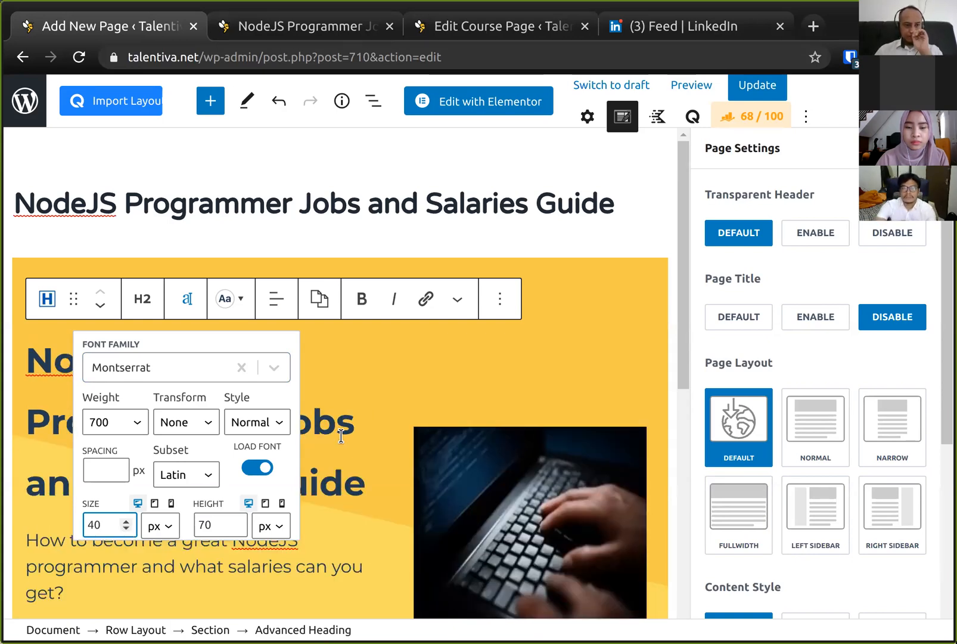
left_click(212, 525)
key("ctrl+a")
type("40")
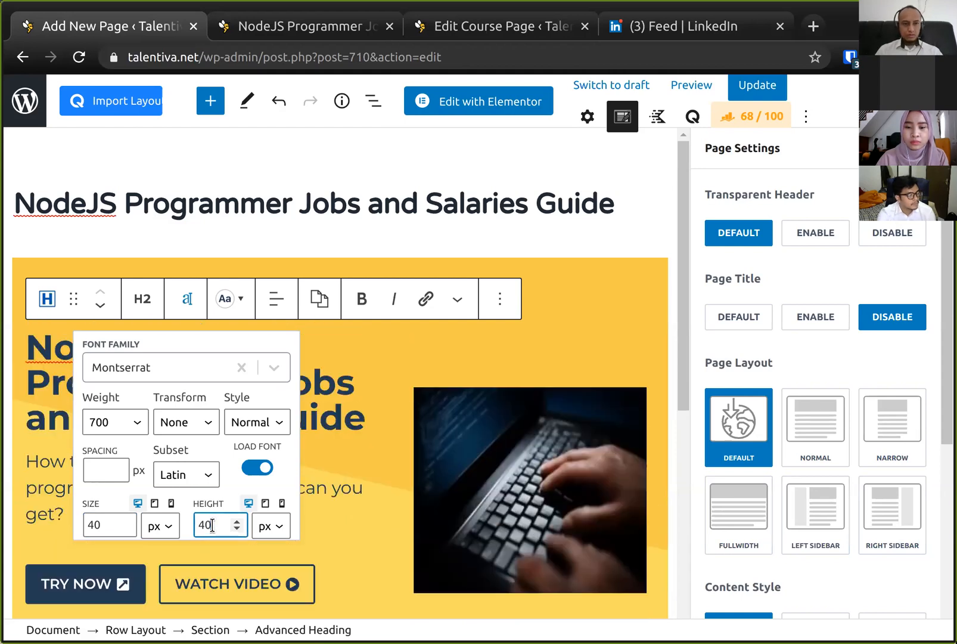
- Save the page with the restyled hero heading
left_click(349, 389)
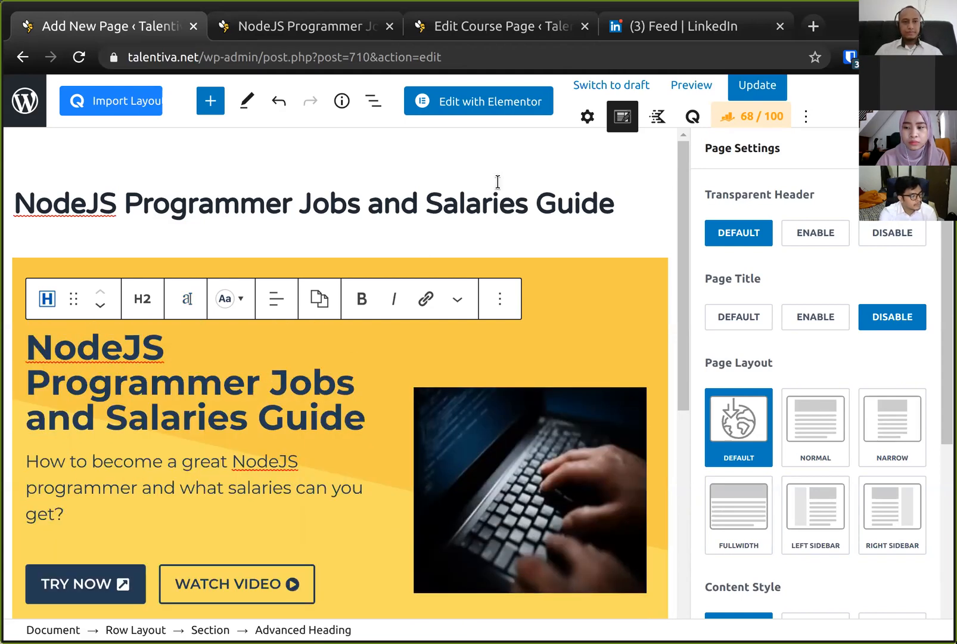
left_click(505, 204)
key("ctrl+s")
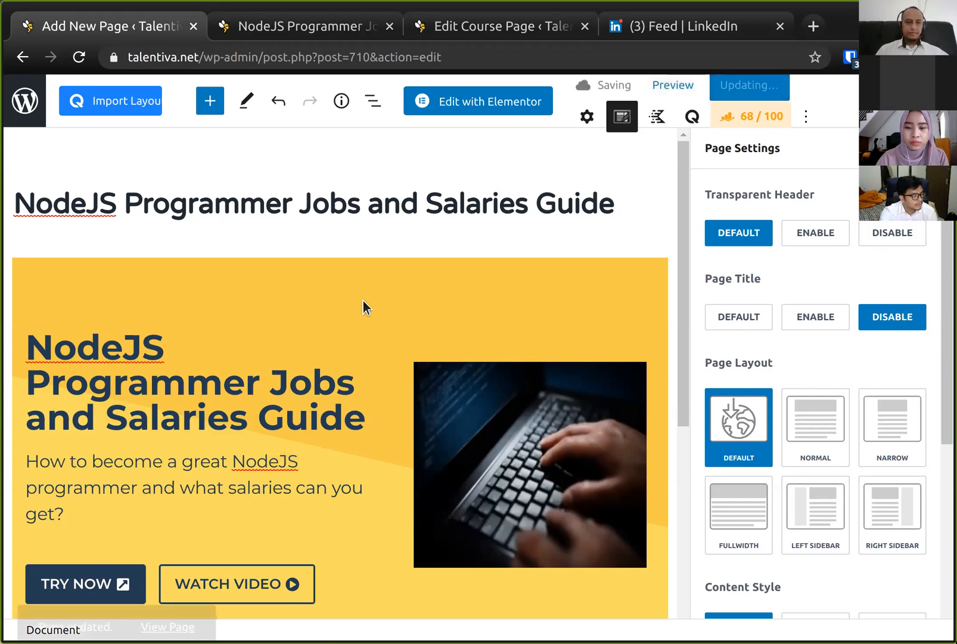
- Reload the live page and scroll through it to check the new hero heading
scroll(363, 305, "down", 2)
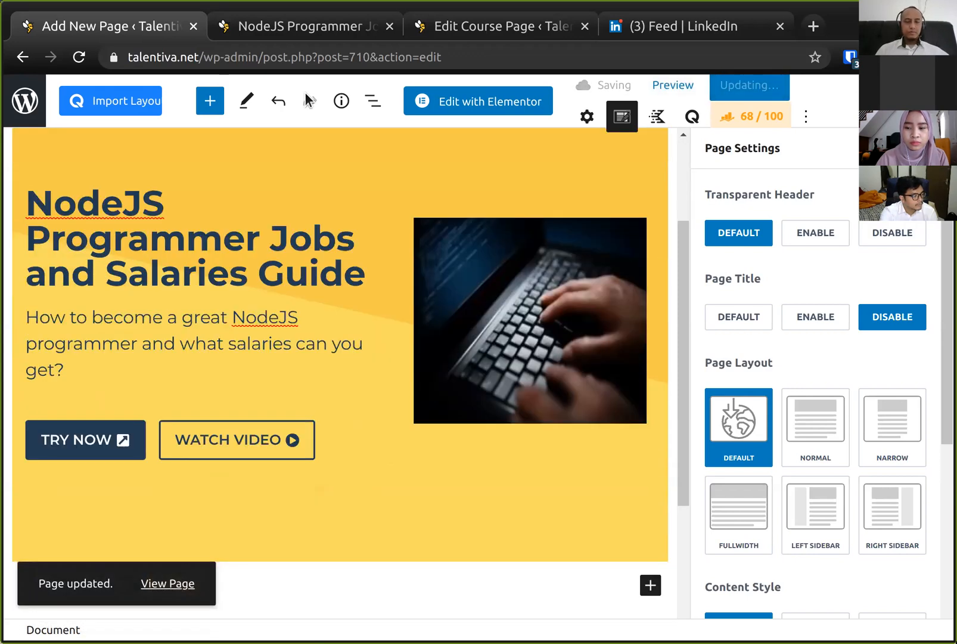
left_click(308, 25)
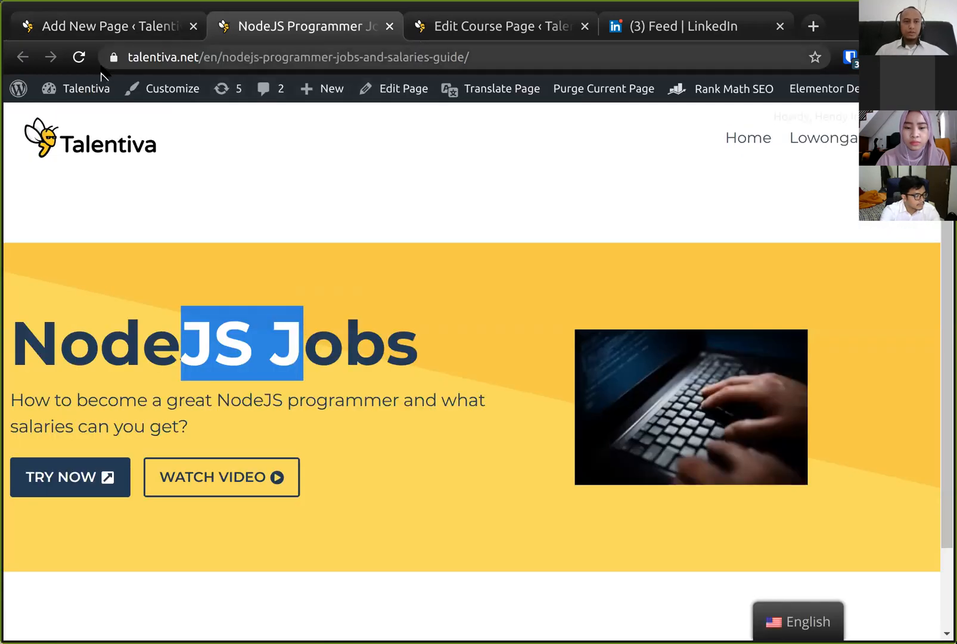
left_click(78, 58)
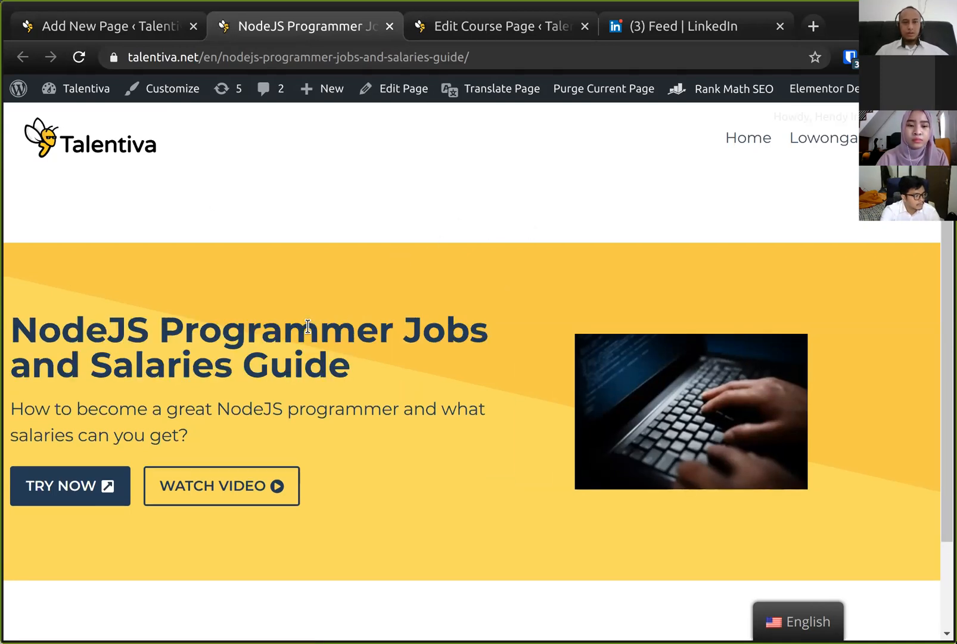
scroll(308, 326, "down", 2)
scroll(307, 326, "up", 2)
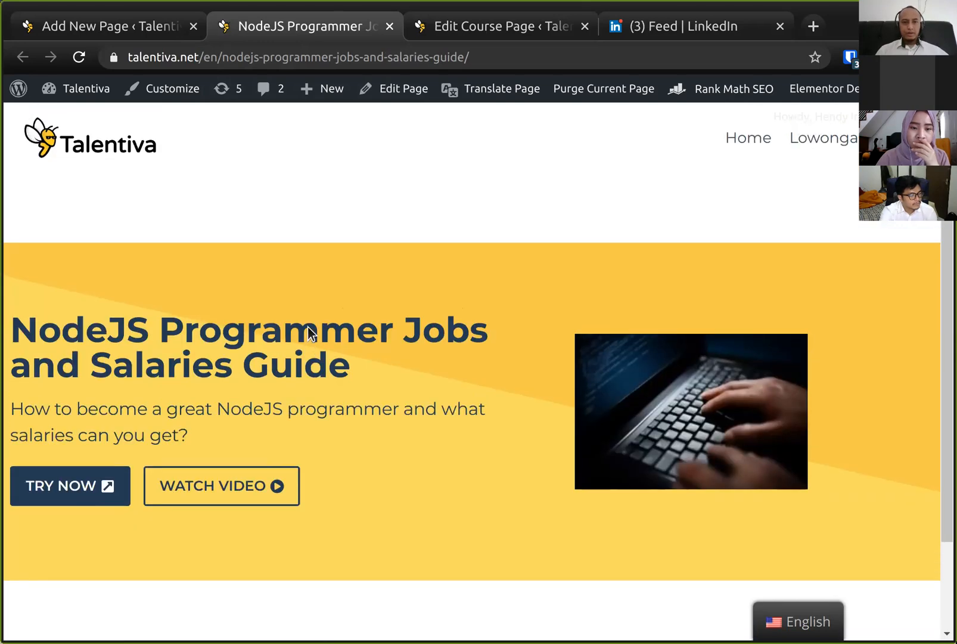
scroll(254, 279, "down", 2)
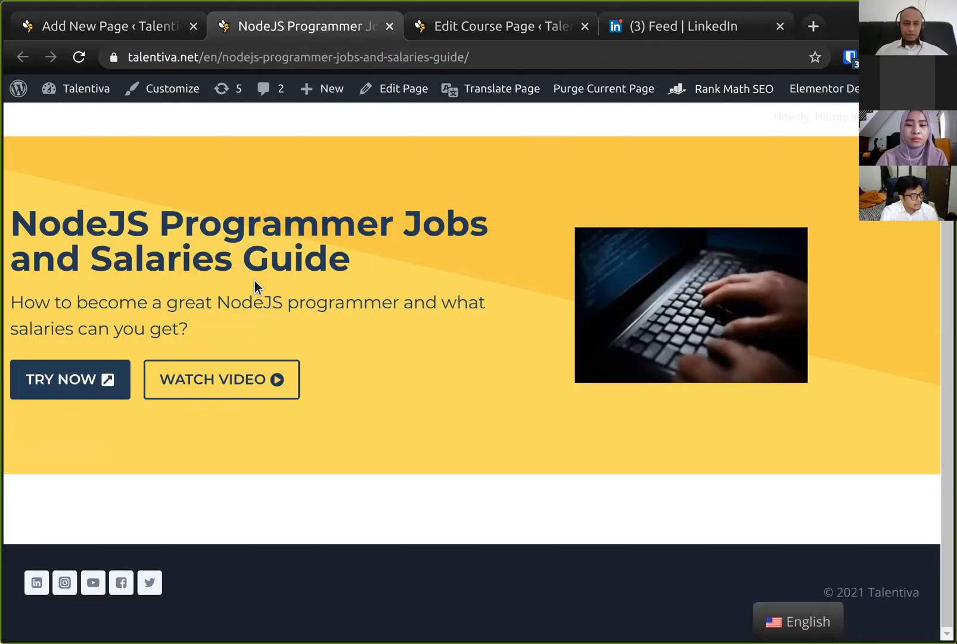
scroll(266, 279, "up", 2)
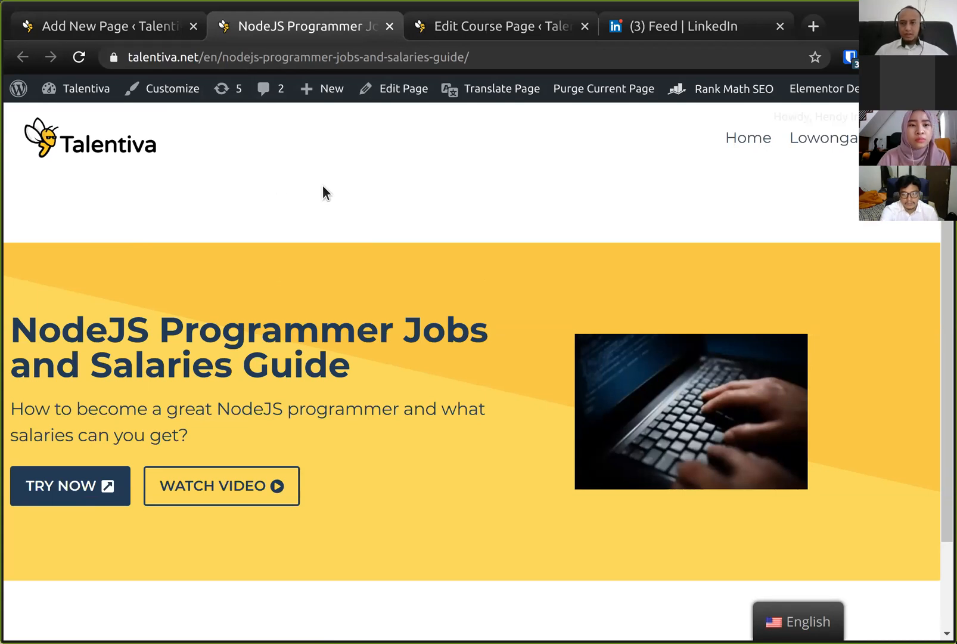
- Disable the content vertical padding in the page settings and update the page
left_click(131, 26)
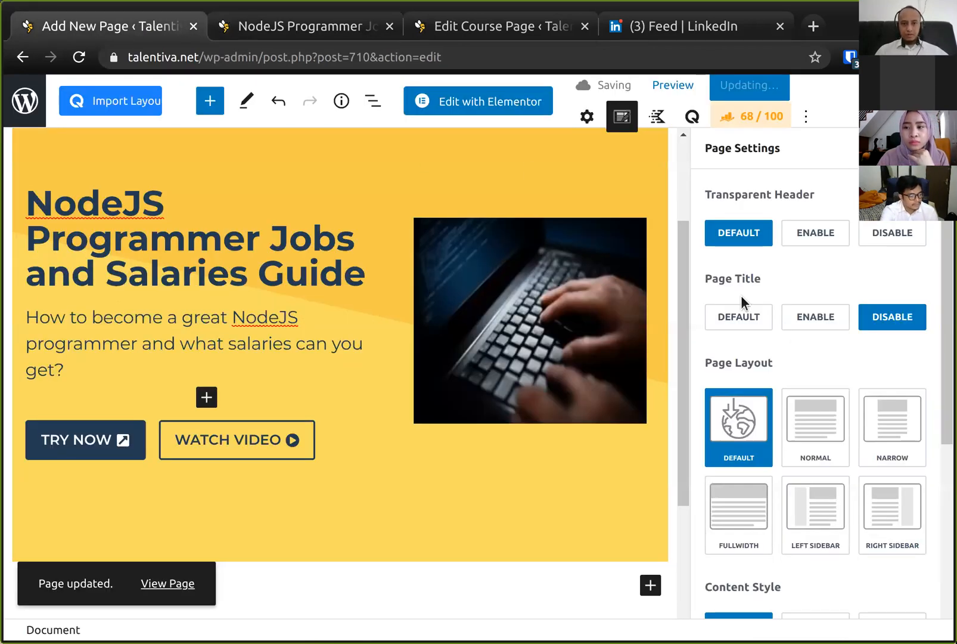
scroll(756, 314, "down", 5)
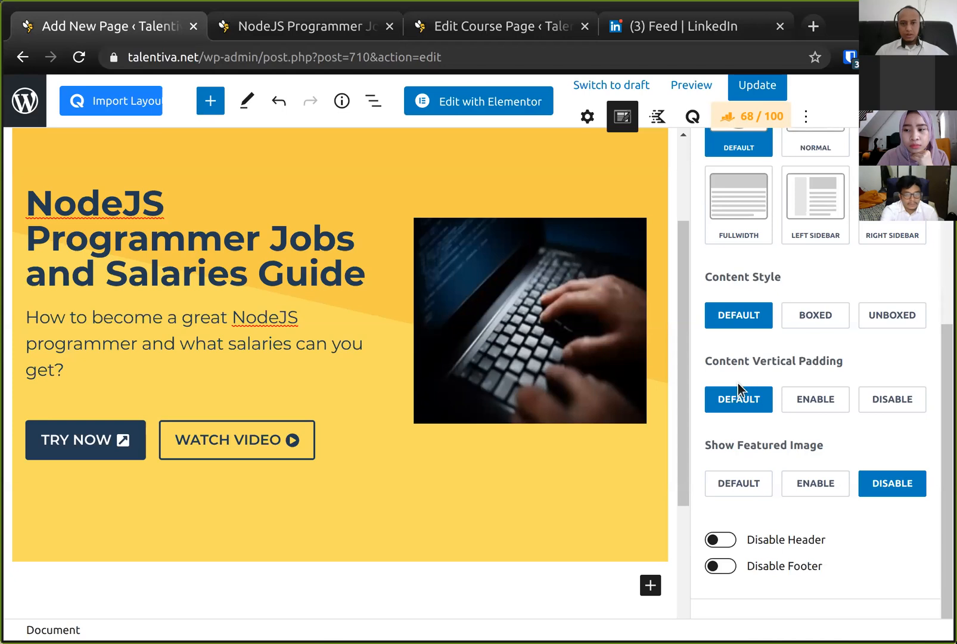
left_click(903, 404)
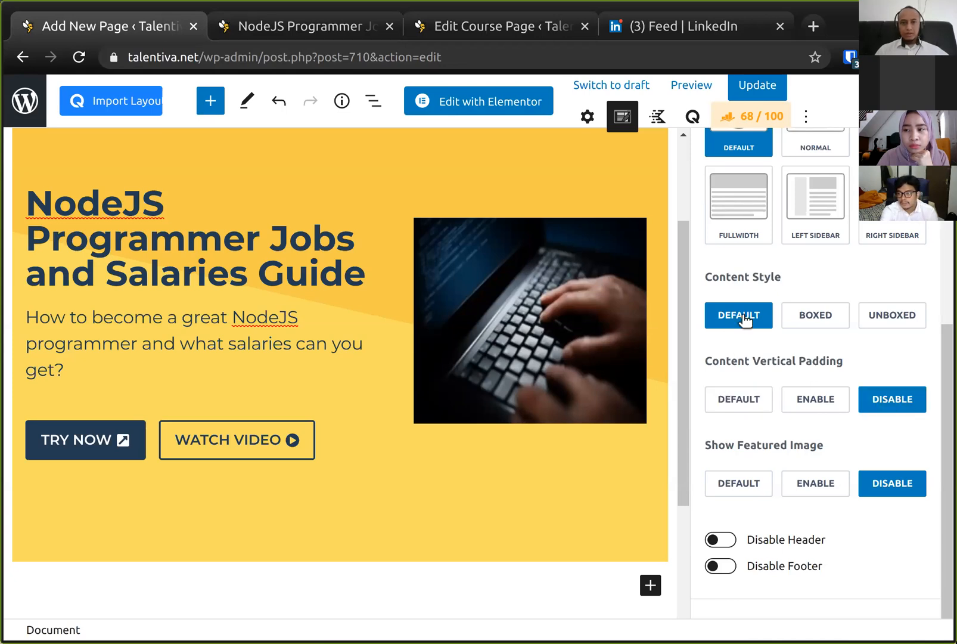
left_click(745, 85)
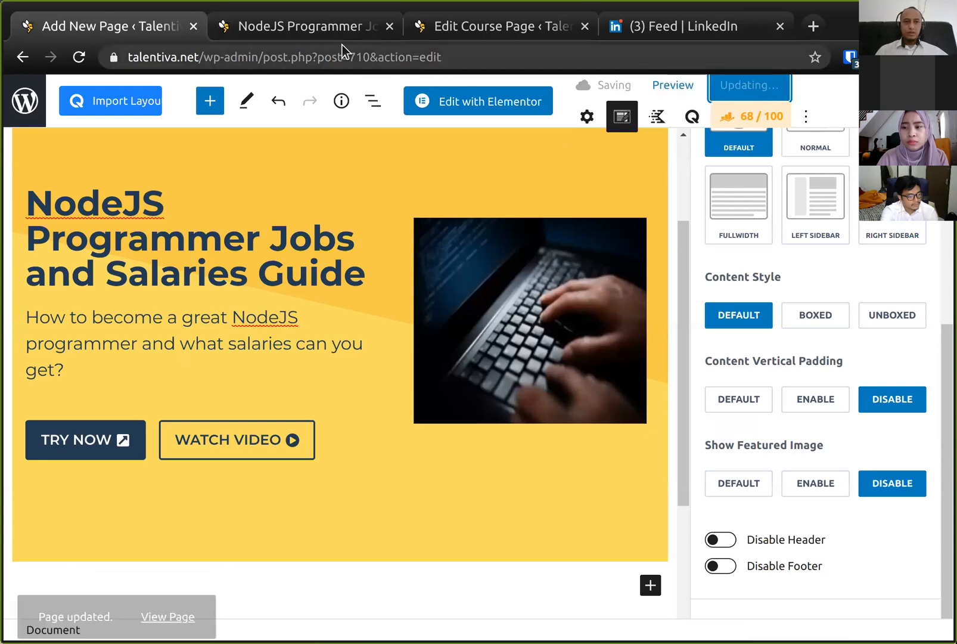
- Reload the live page to check the spacing without content padding
left_click(299, 30)
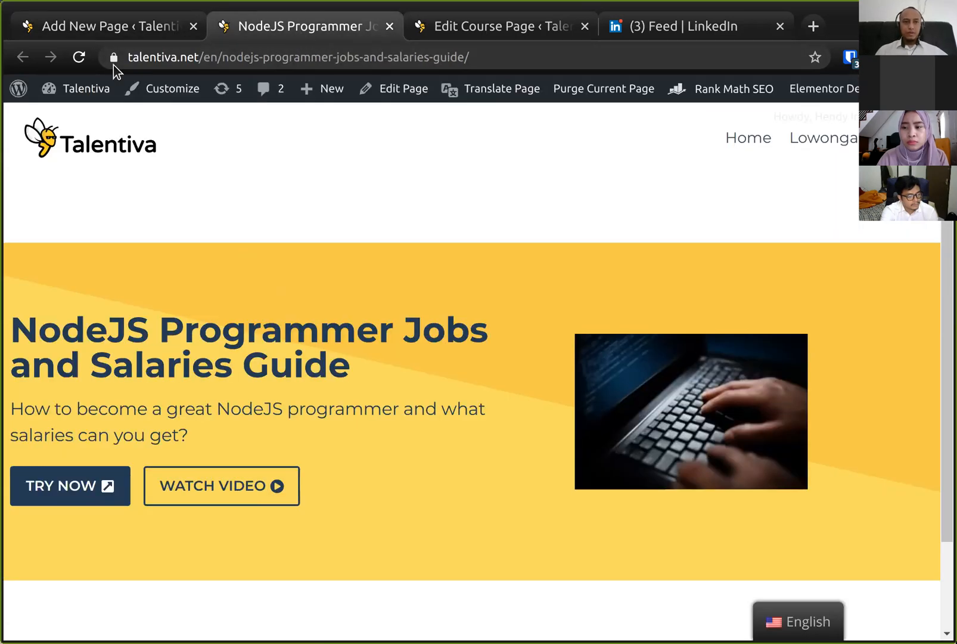
left_click(83, 57)
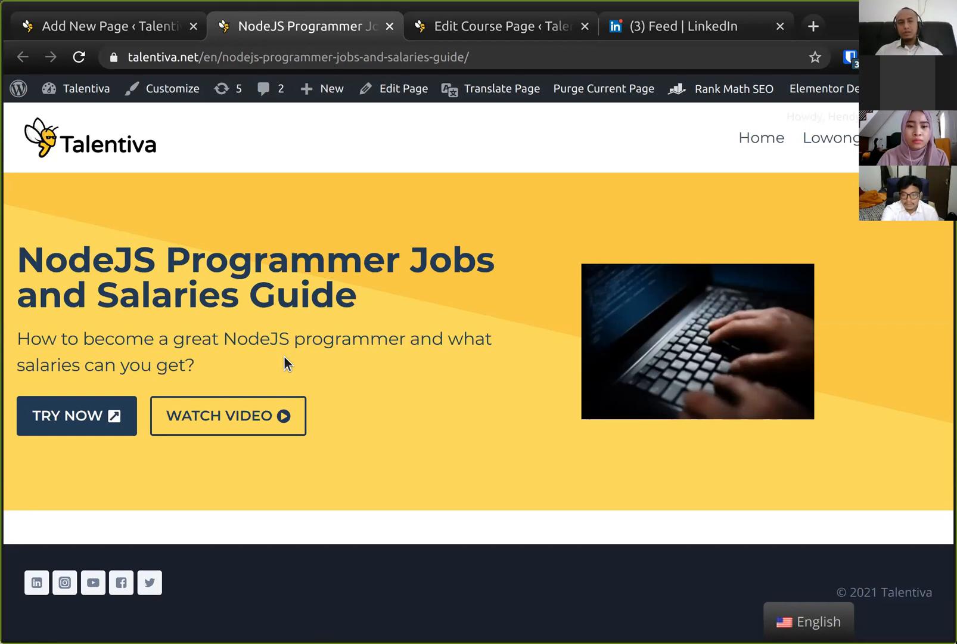
- Review the course notes' list of landing page visual blocks
left_click(478, 36)
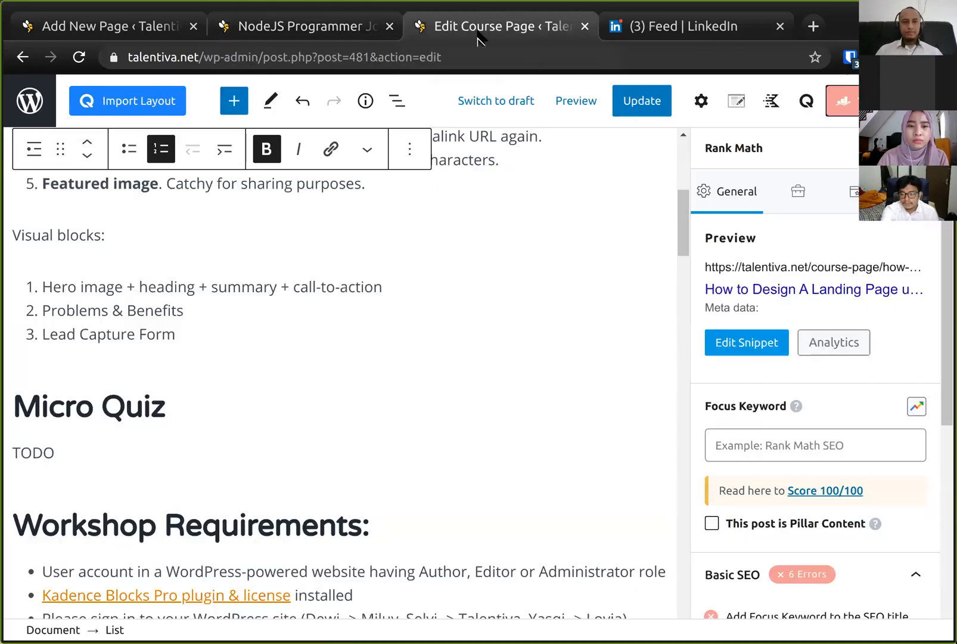
left_click(55, 308)
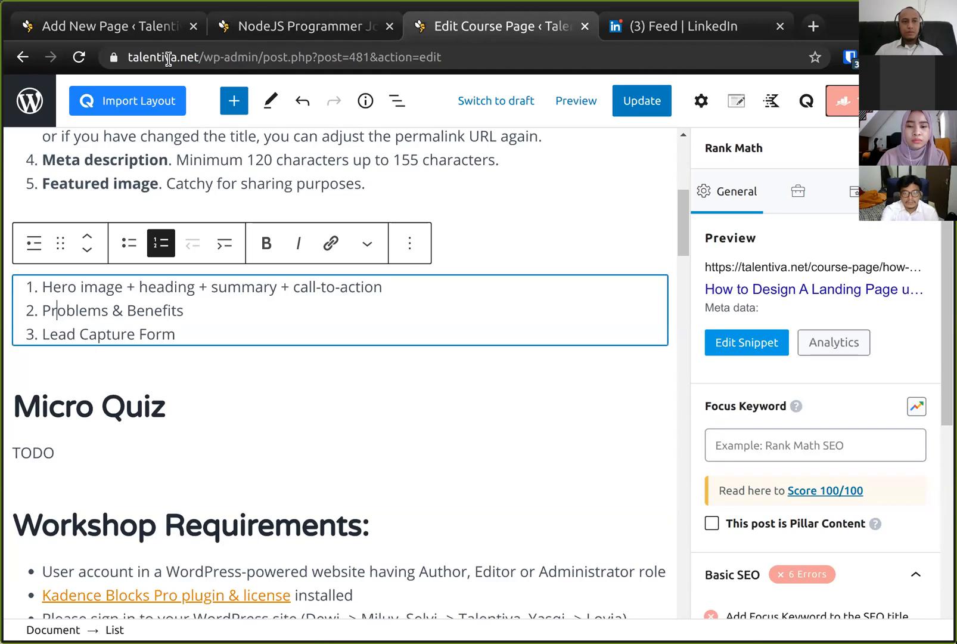
- Add a Row Layout block below the hero section and open its prebuilt library
left_click(125, 30)
scroll(342, 439, "down", 2)
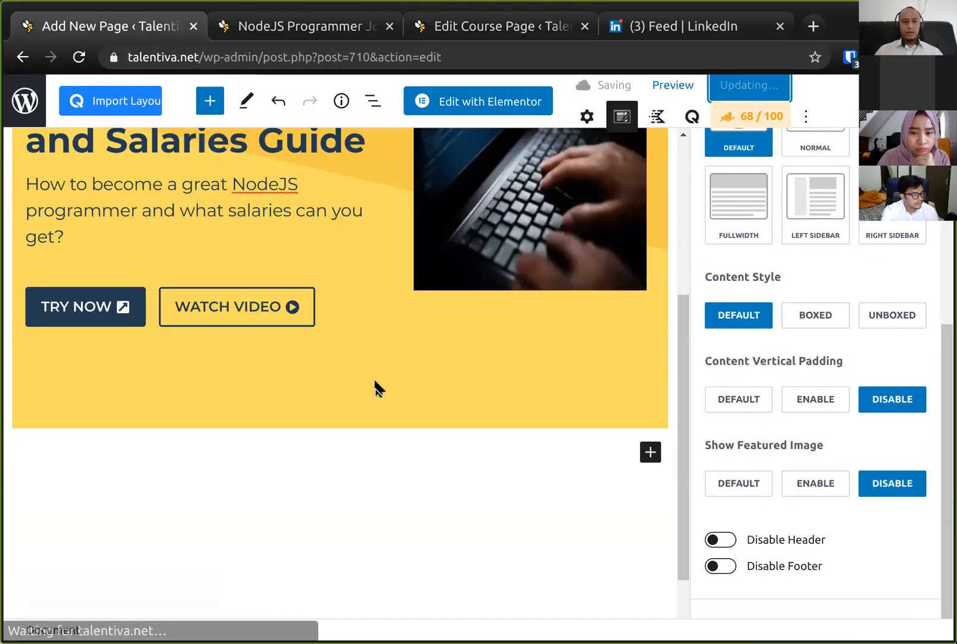
scroll(376, 387, "down", 1)
left_click(652, 368)
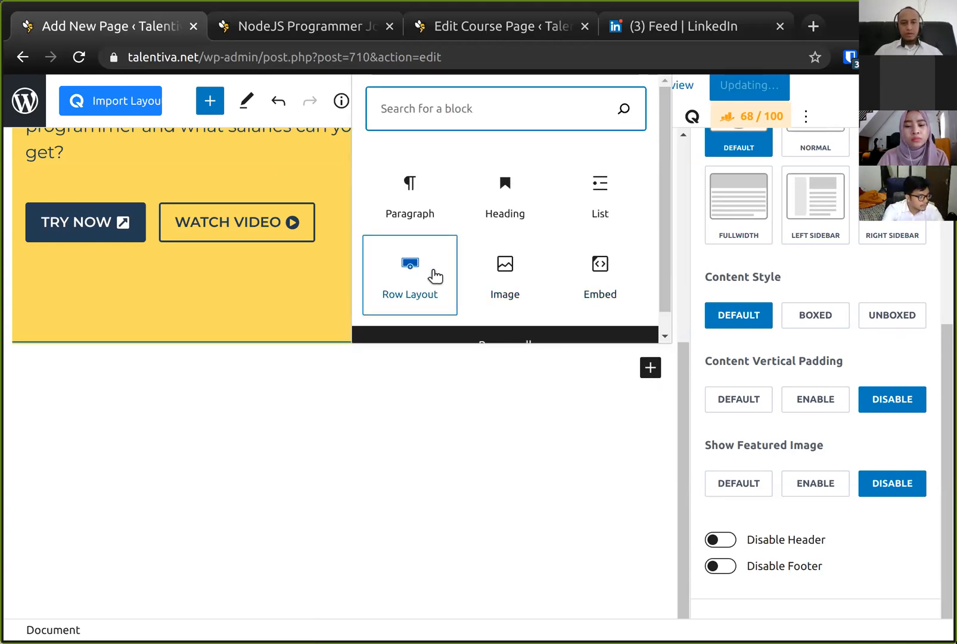
left_click(411, 304)
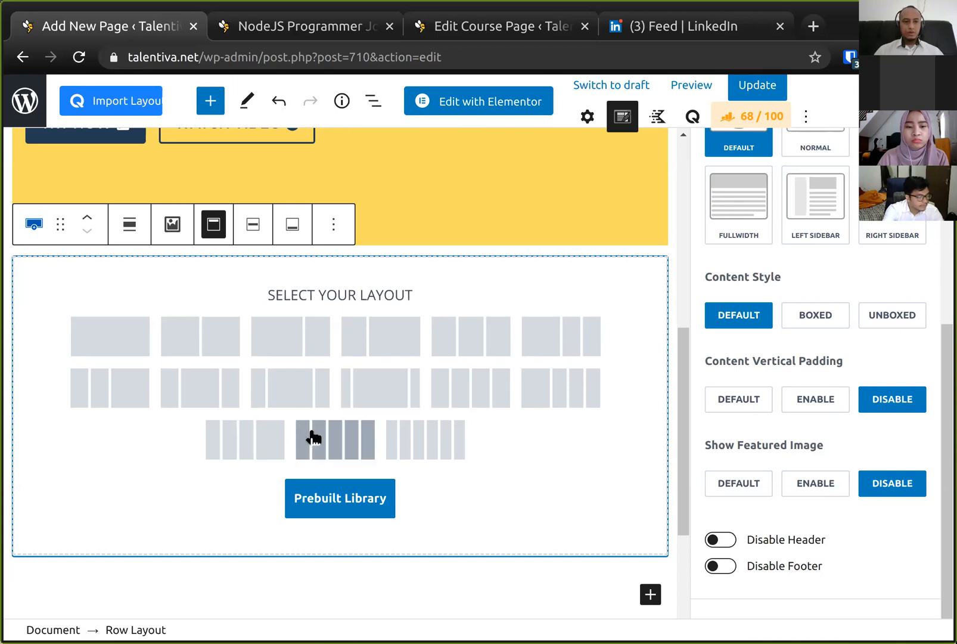
left_click(363, 500)
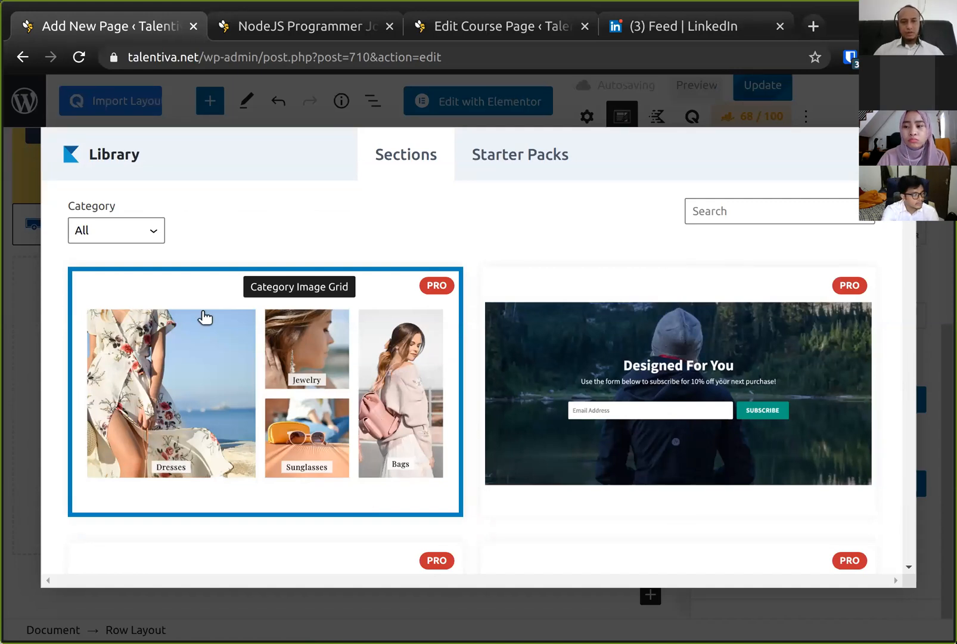
- Insert the Features Border Top Color section from the library's Features category
left_click(141, 239)
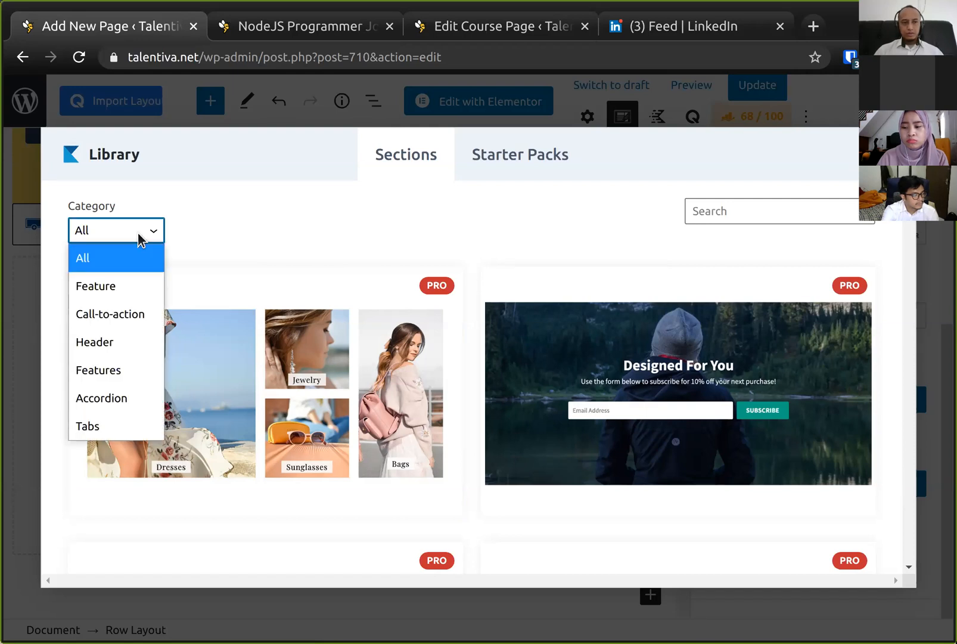
left_click(135, 374)
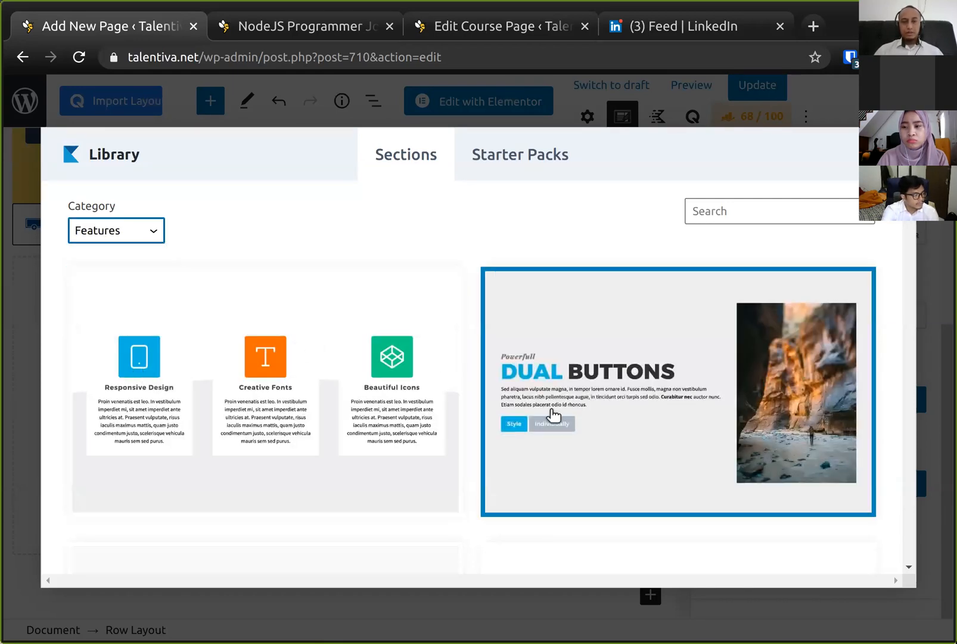
scroll(551, 413, "down", 5)
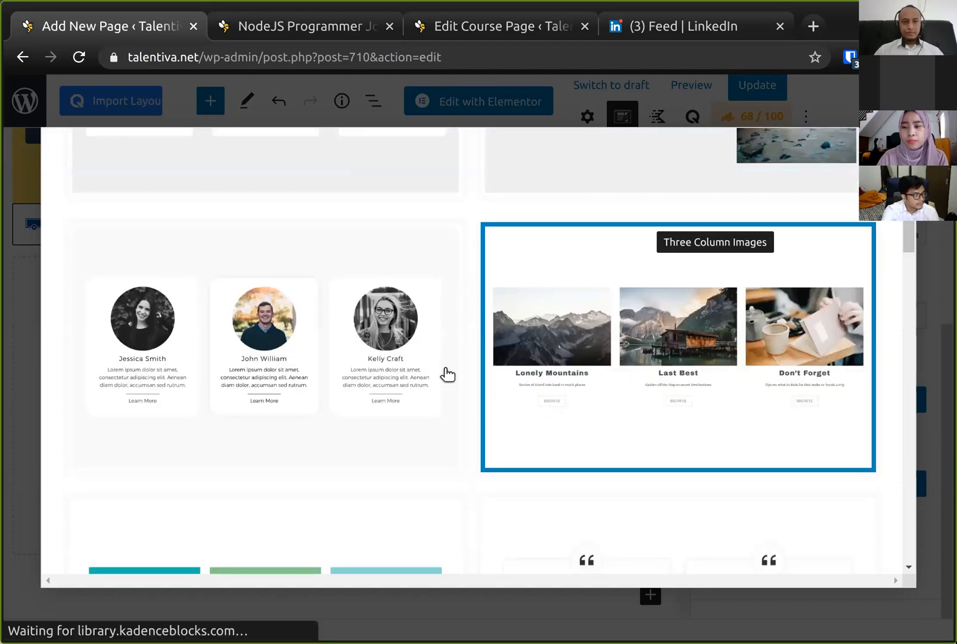
scroll(446, 373, "down", 4)
scroll(428, 497, "down", 3)
scroll(427, 496, "up", 12)
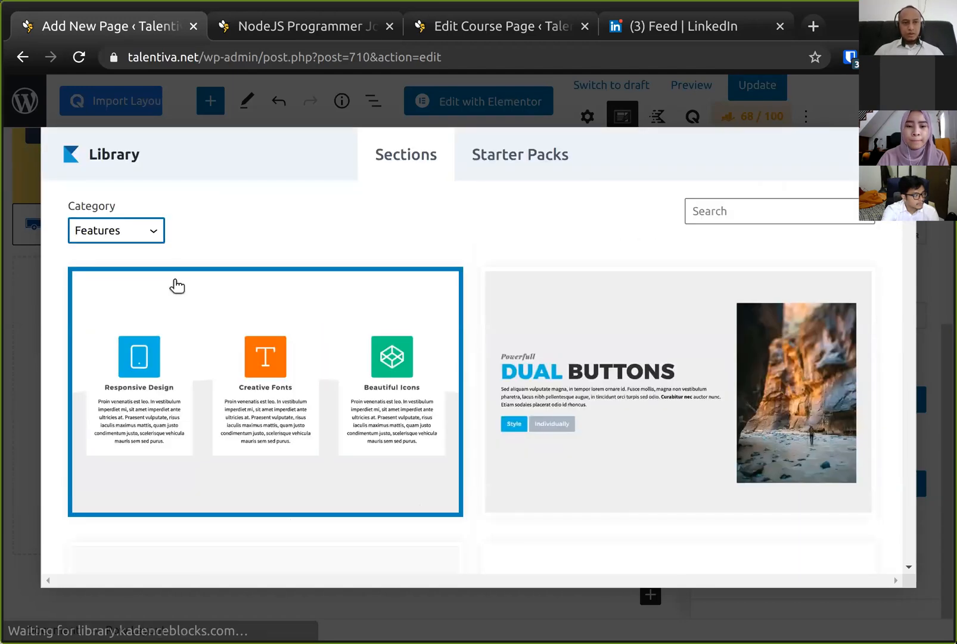
left_click(139, 236)
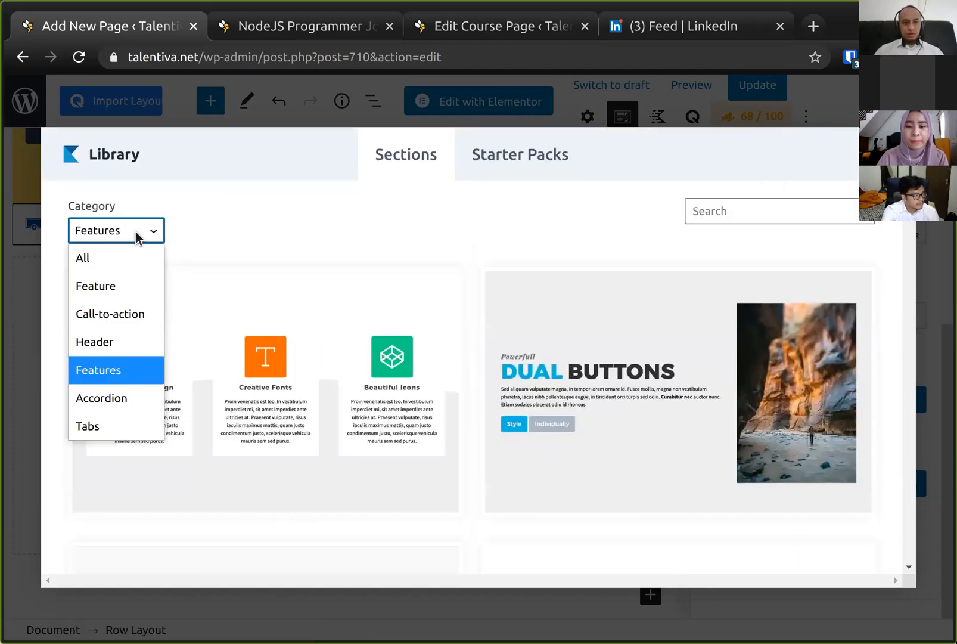
left_click(121, 372)
scroll(344, 399, "down", 3)
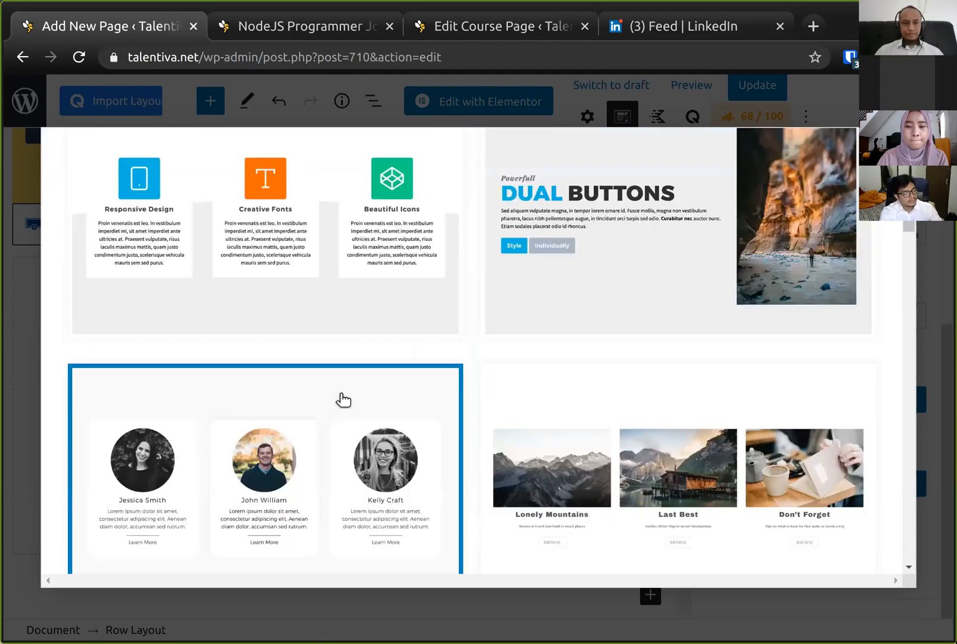
scroll(343, 398, "down", 12)
scroll(342, 397, "up", 5)
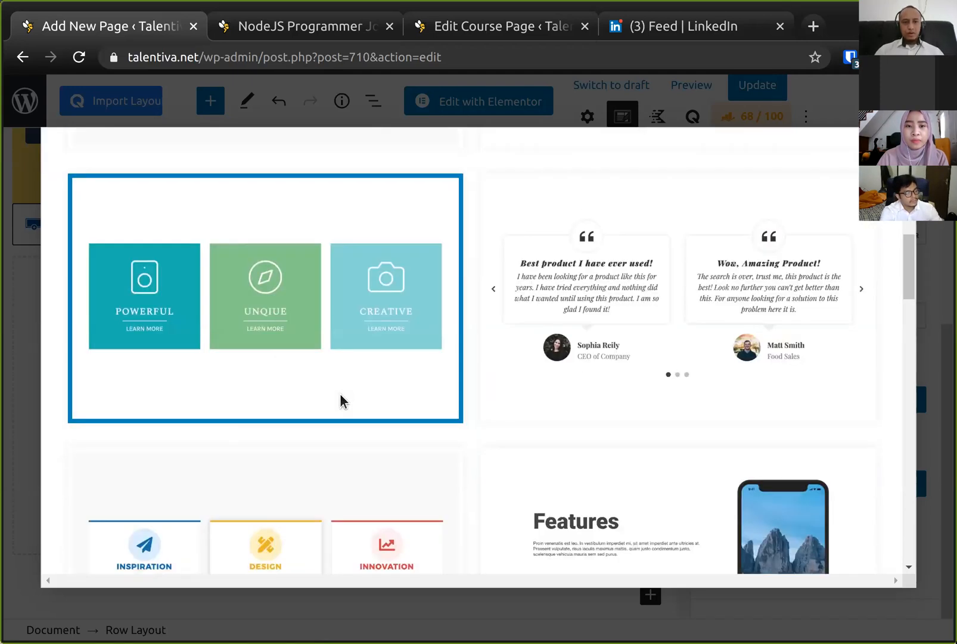
scroll(342, 397, "down", 5)
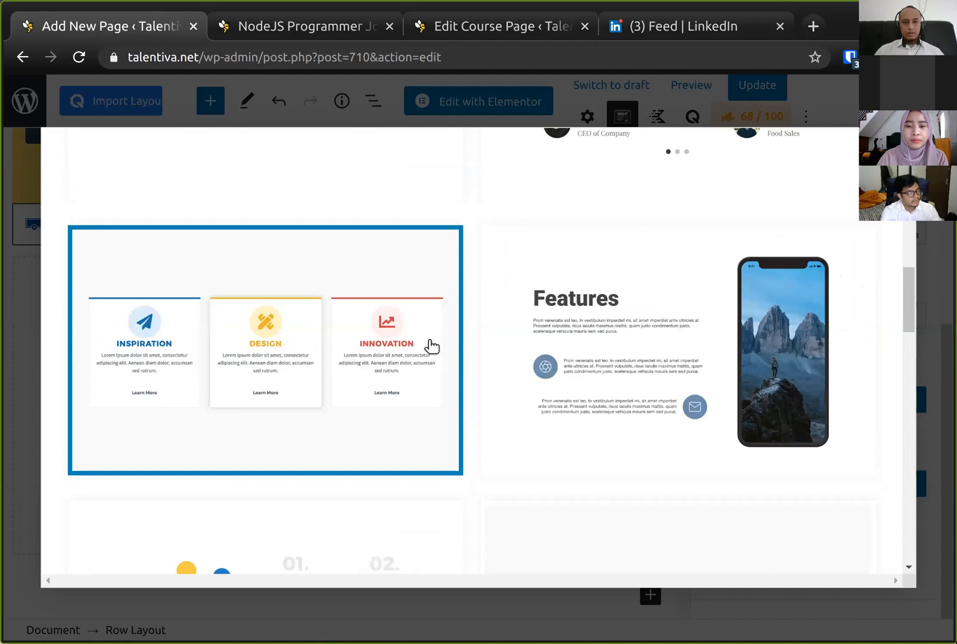
left_click(301, 384)
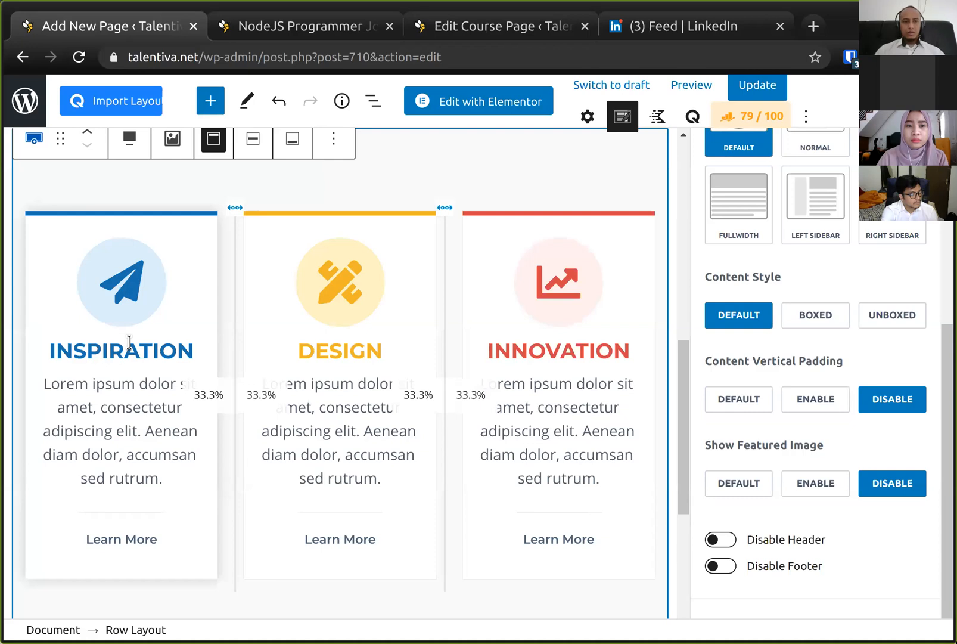
- Rename the first info box title from INSPIRATION to ONLINE TRAINING
left_click(159, 350)
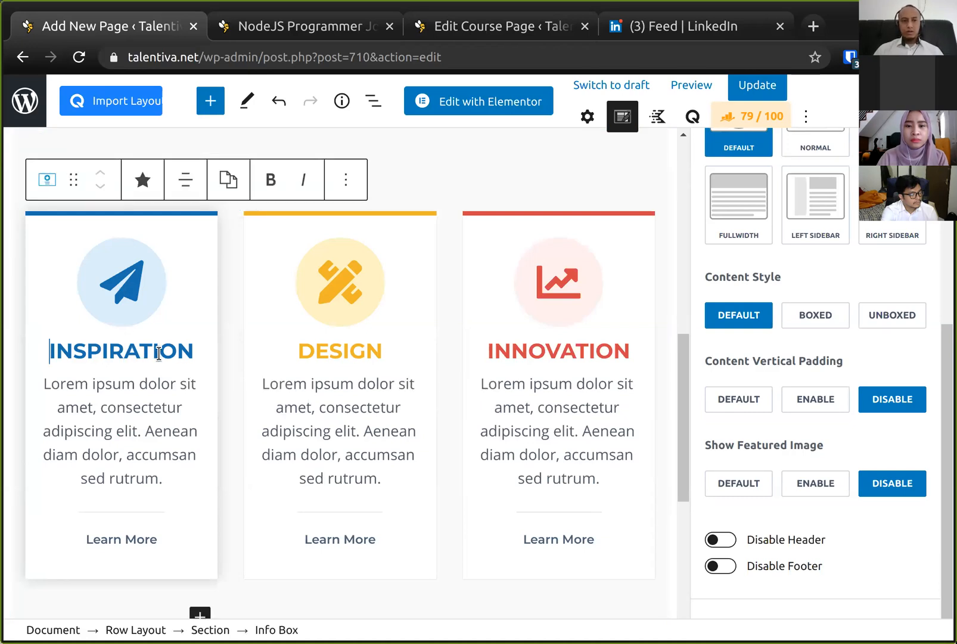
double_click(159, 353)
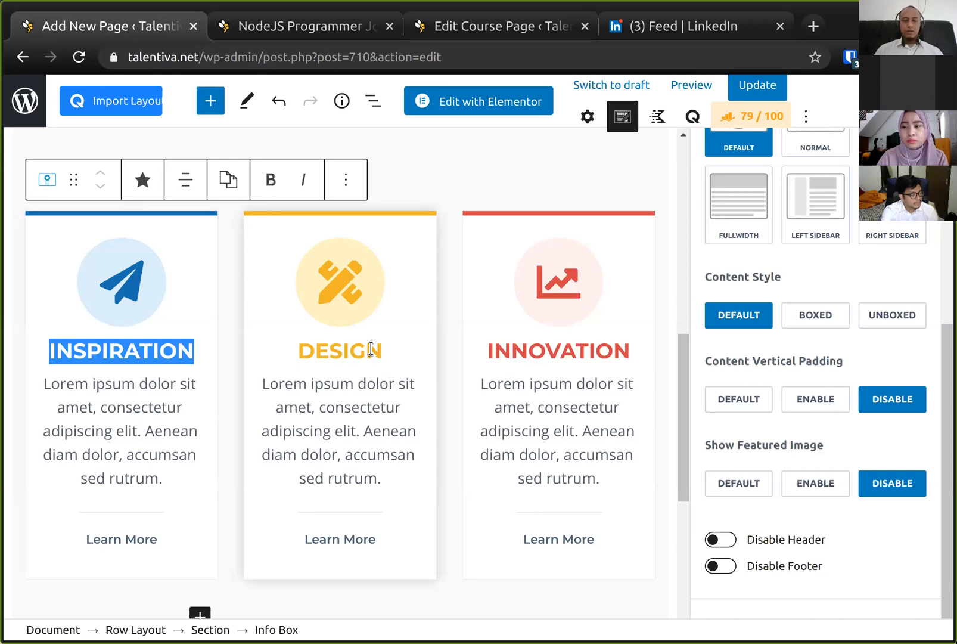
left_click(370, 350)
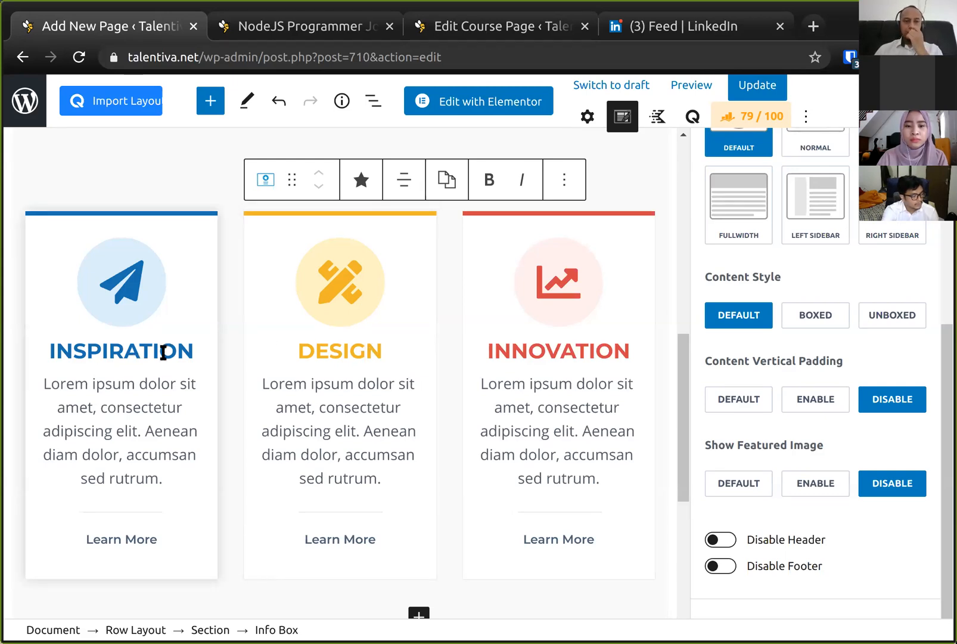
left_click(163, 353)
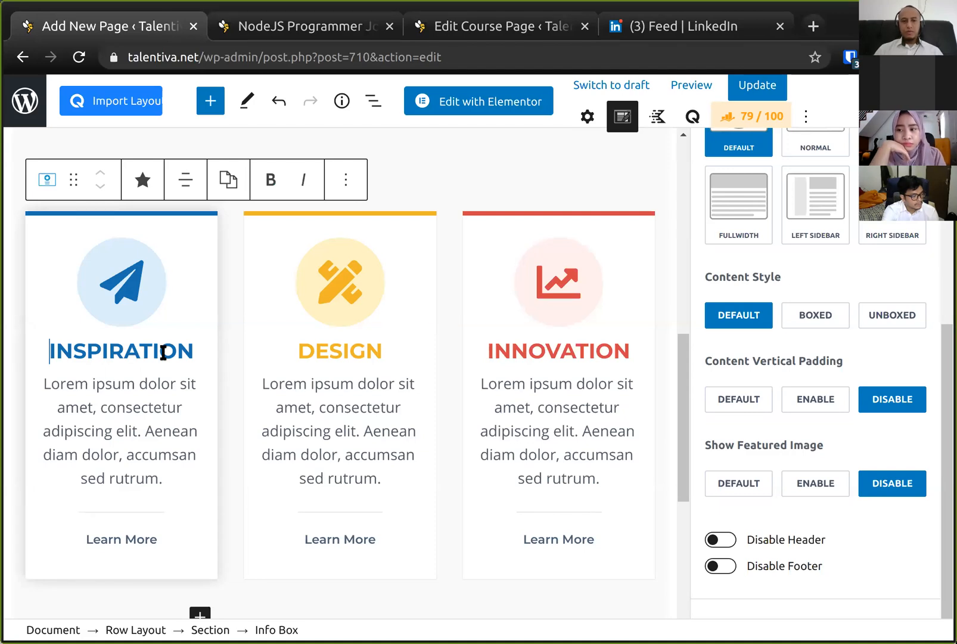
double_click(162, 353)
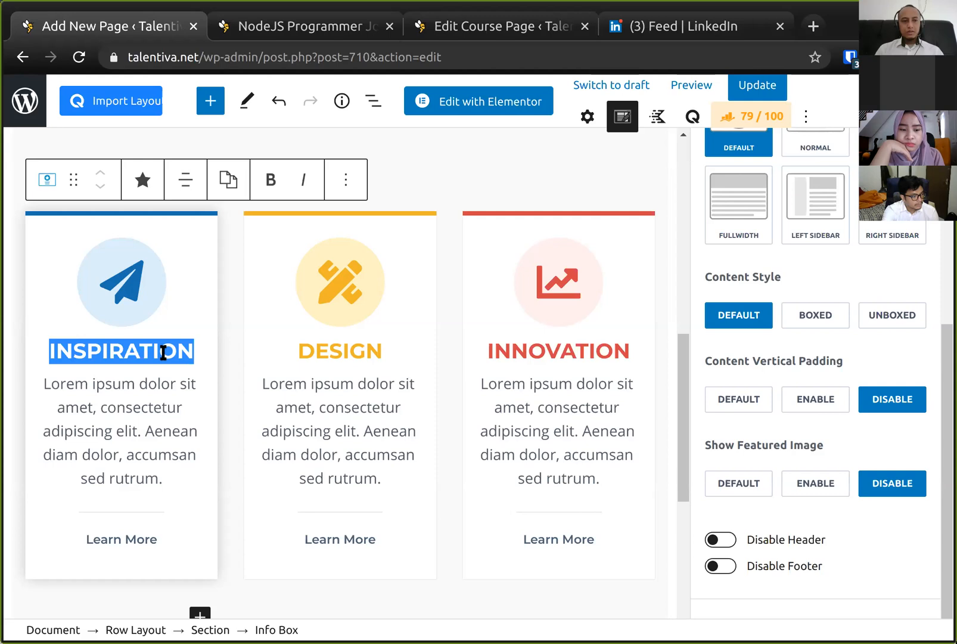
type("CA")
key("BackSpace")
key("BackSpace")
type("ONLINE TRAINING")
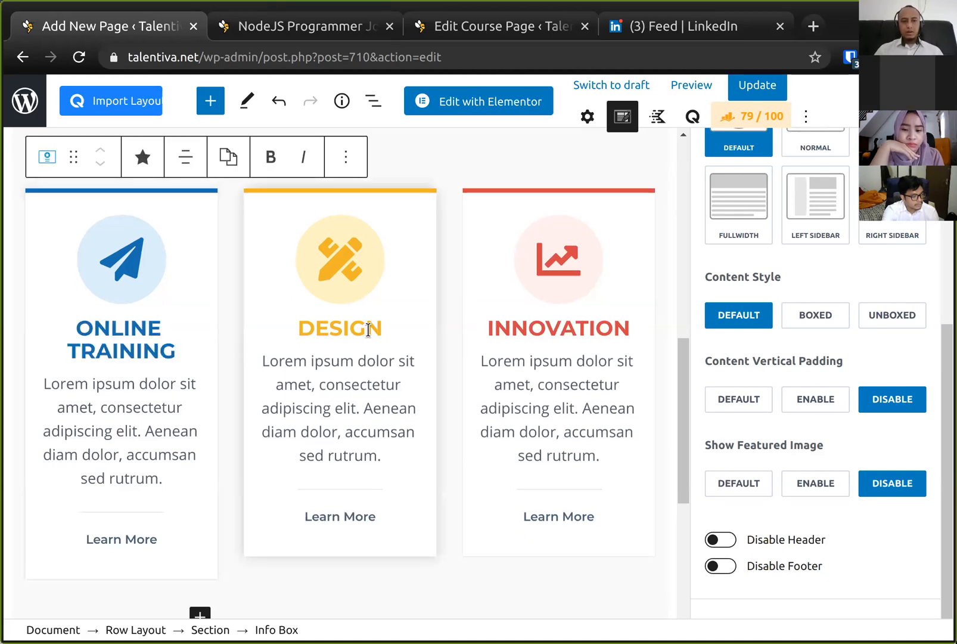
- Rename the first info box title to GET HIRED
left_click(368, 329)
left_click(123, 352)
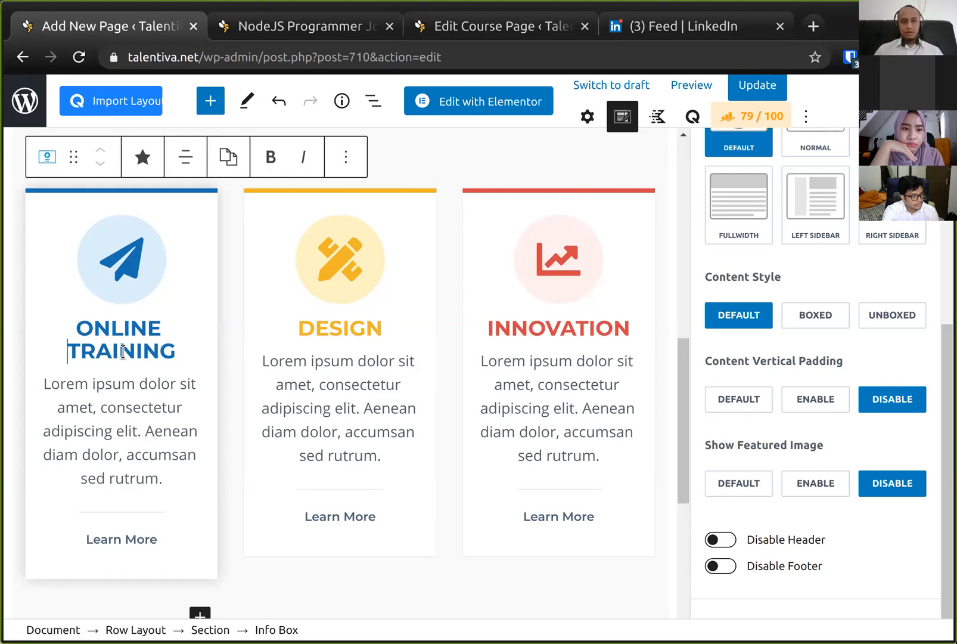
key("ctrl+a")
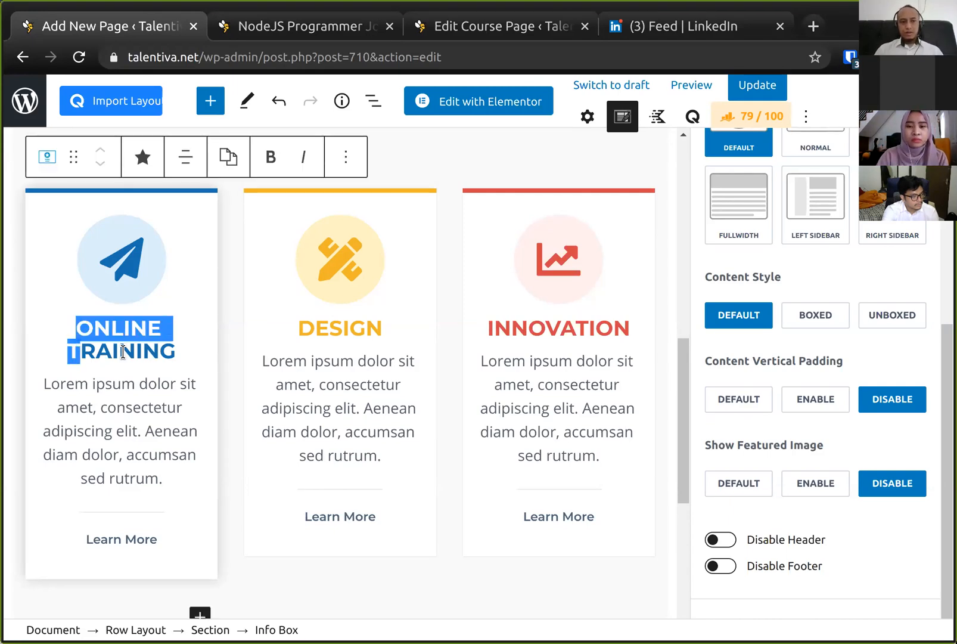
type("GET HIRED")
- Replace the first box's description with "Find the best NodeJS job positions for you."
left_click(122, 361)
key("ctrl+a")
type("Find the best Node")
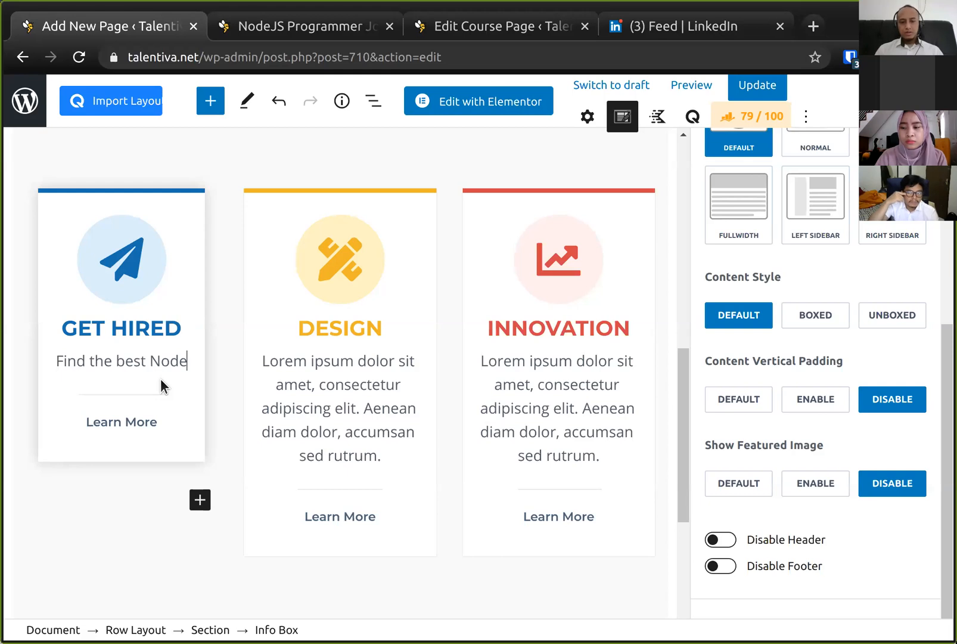
type("JS job positions for you.")
- Rename the second info box title from DESIGN to ONLINE TRAINING & CERTIFICATION
left_click(355, 303)
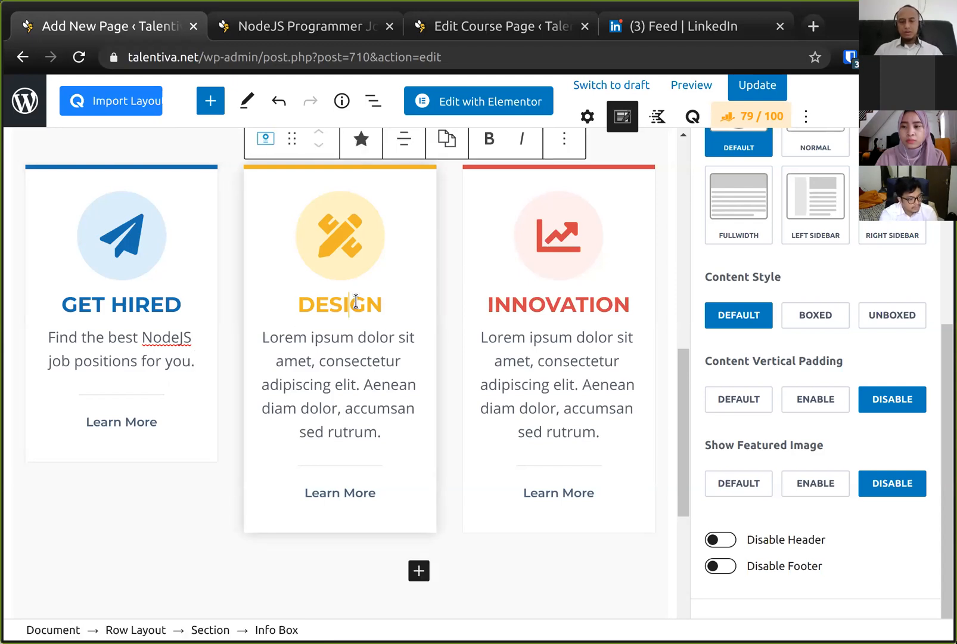
double_click(356, 303)
type("ONLINE TRAINING")
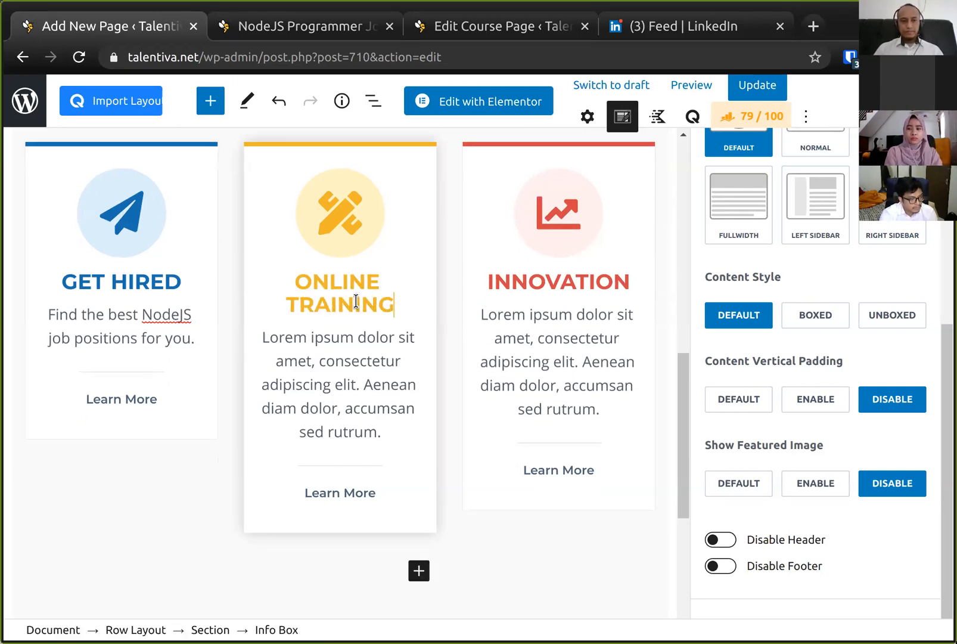
left_click(349, 338)
triple_click(348, 340)
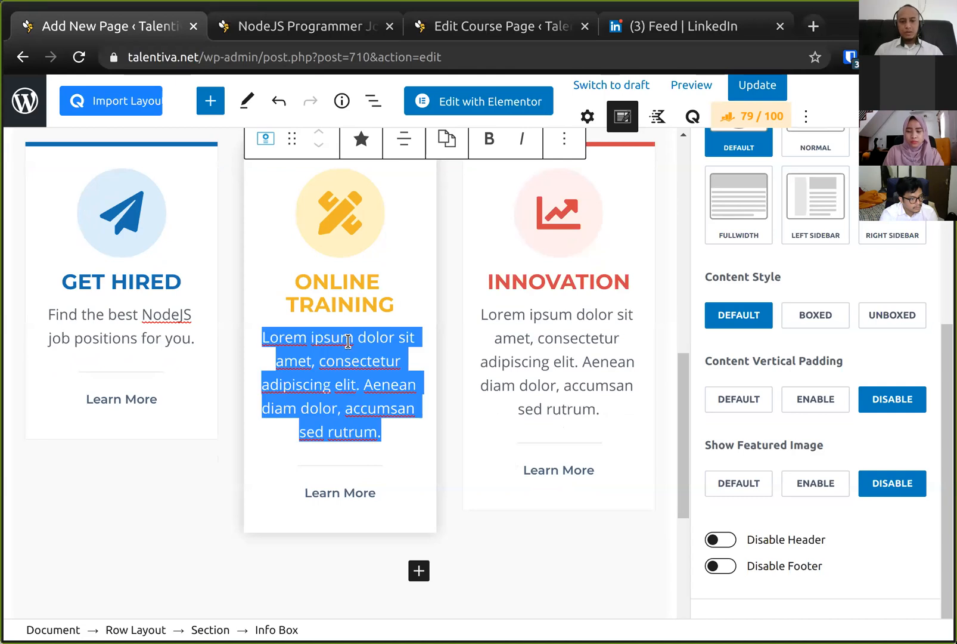
left_click(393, 309)
type("& C")
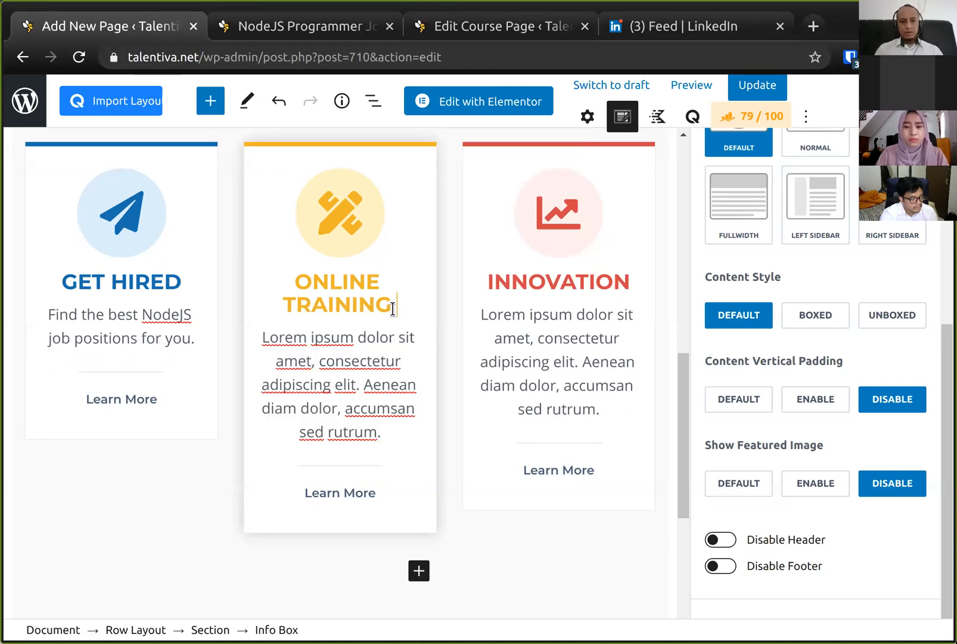
type("ERTIFICATION")
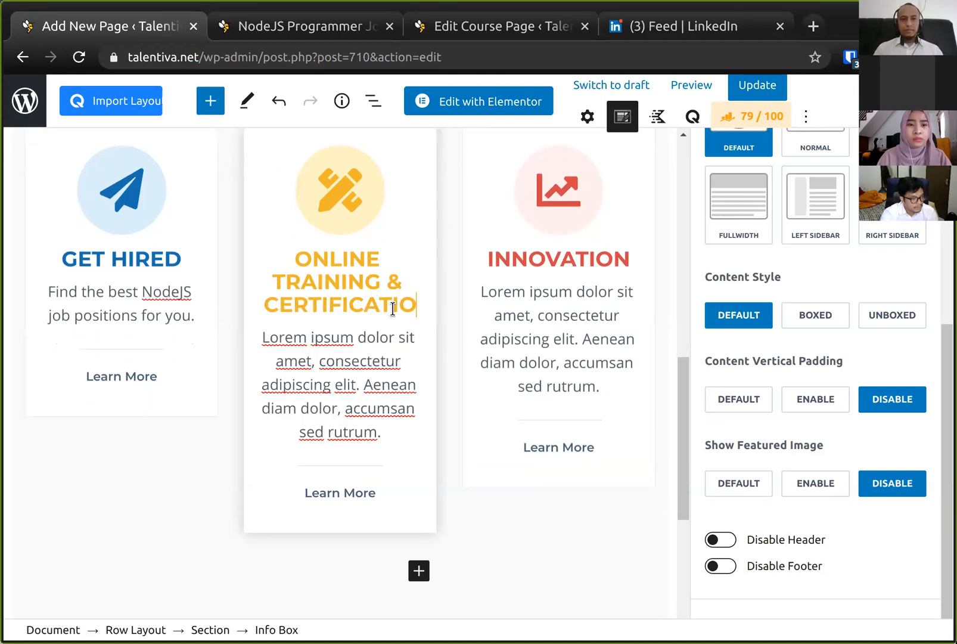
- Replace the second box's description with "Need to improve your skills? You can learn more about NodeJS."
triple_click(372, 347)
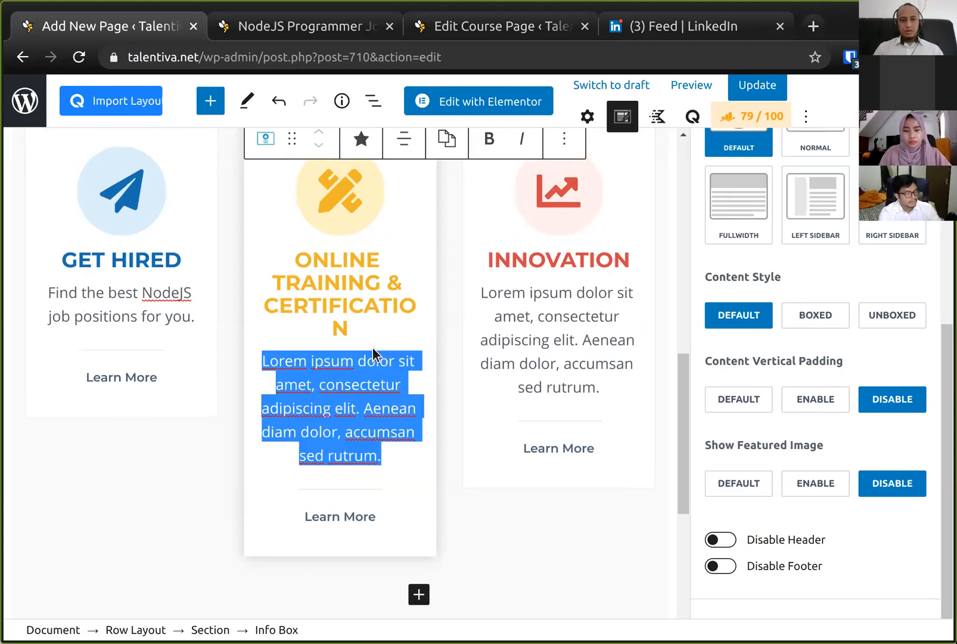
type("nEED M")
triple_click(373, 349)
type("Need ")
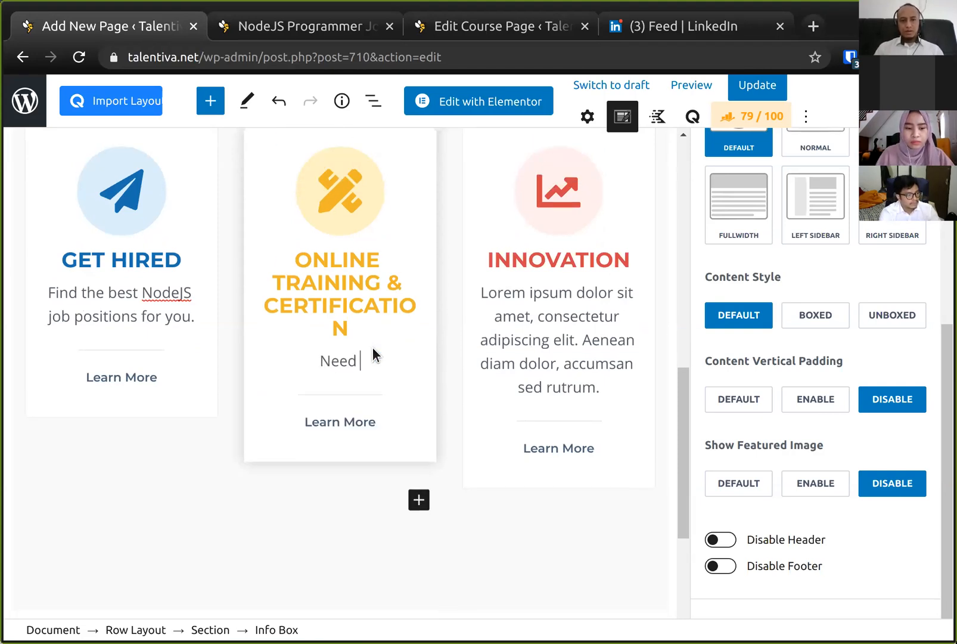
type("more skills?")
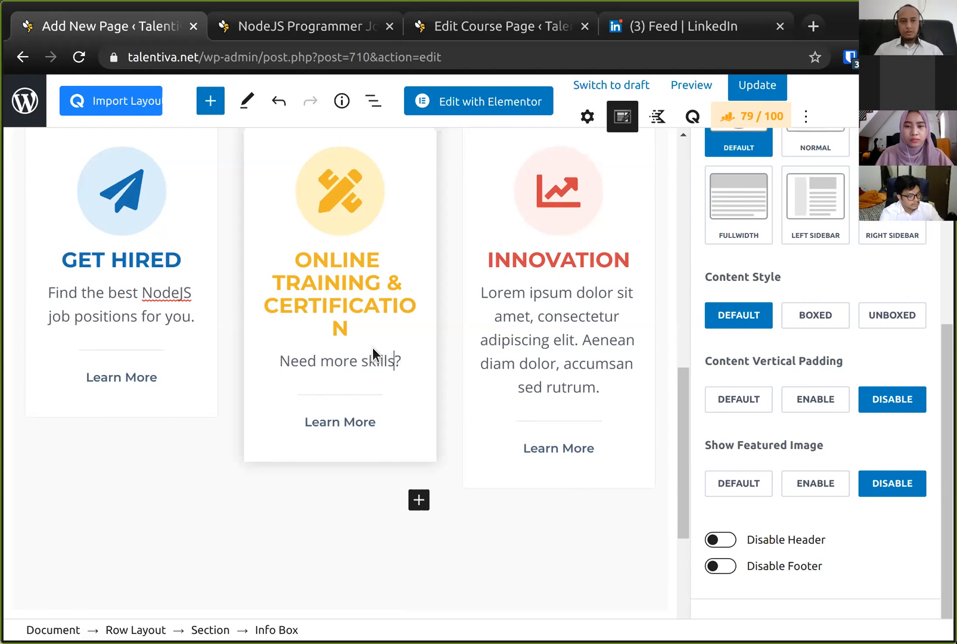
key("ctrl+Left")
key("ctrl+shift+Left")
type("to improve your skills?")
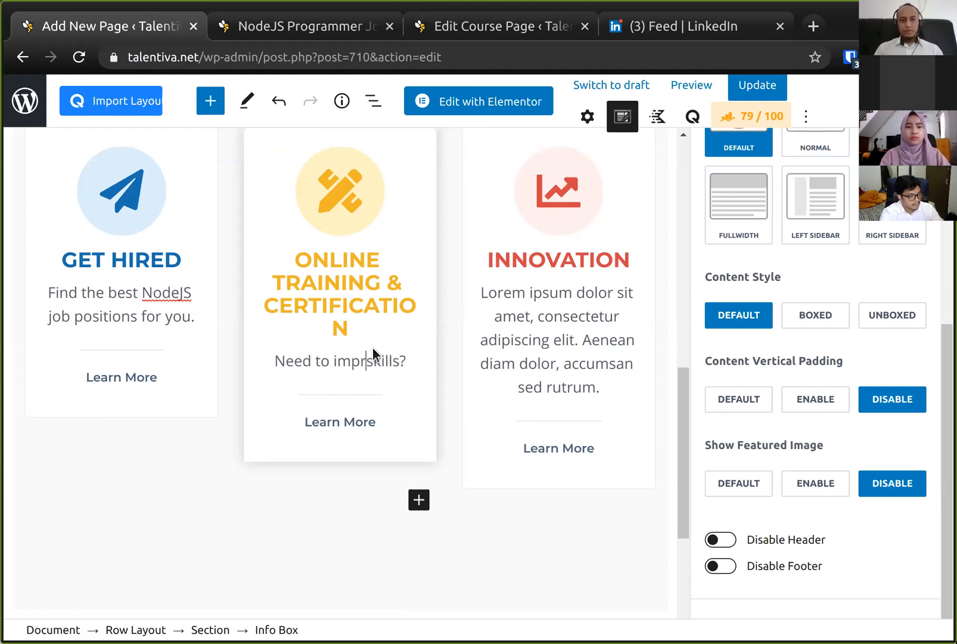
type(" You can lea")
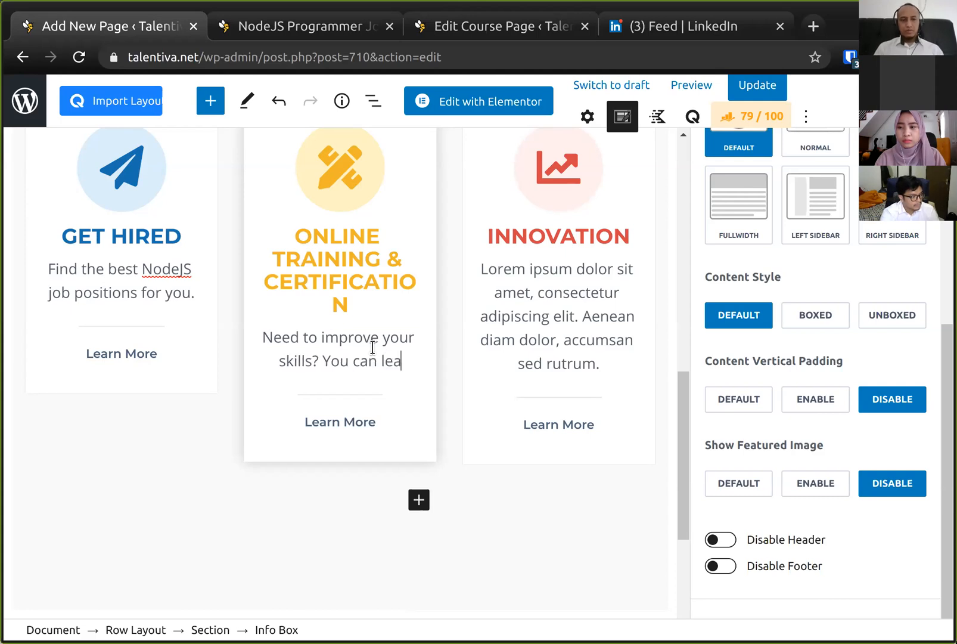
type("rn more about NodeJS")
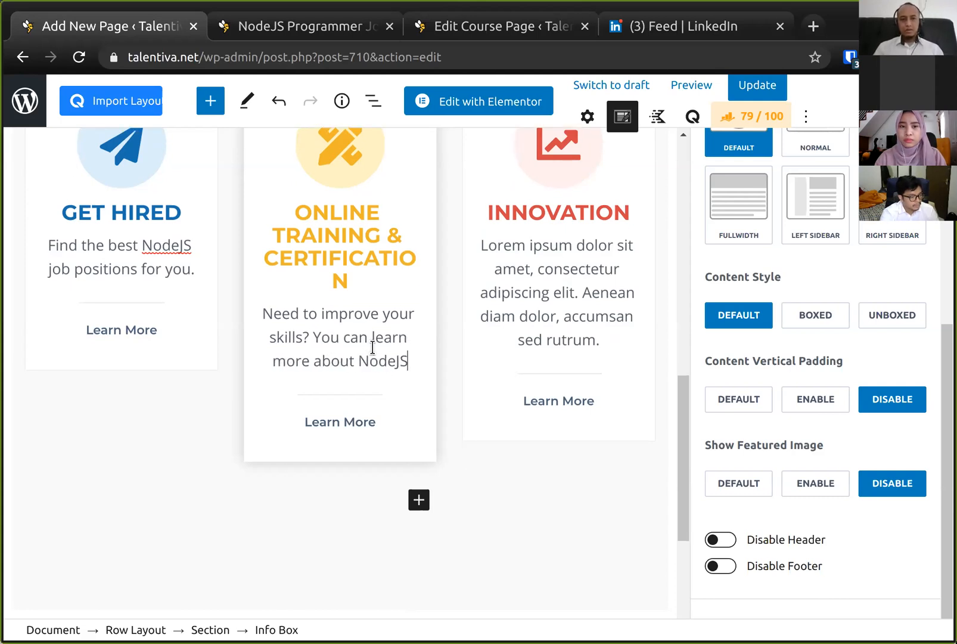
type(".")
- Finish the second description's sentence with "with certified training providers."
scroll(372, 347, "up", 3)
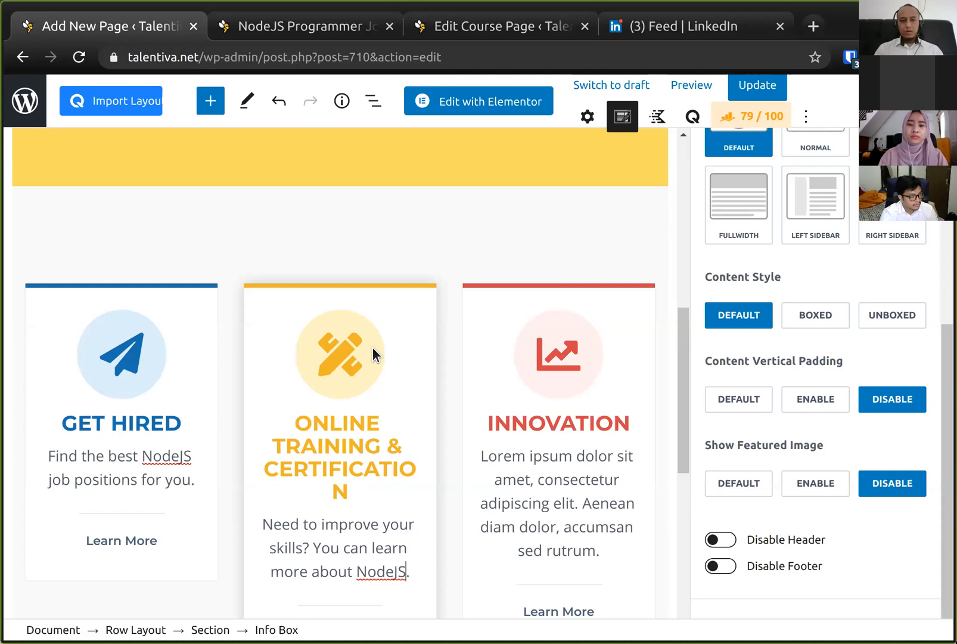
type("with us")
key("End")
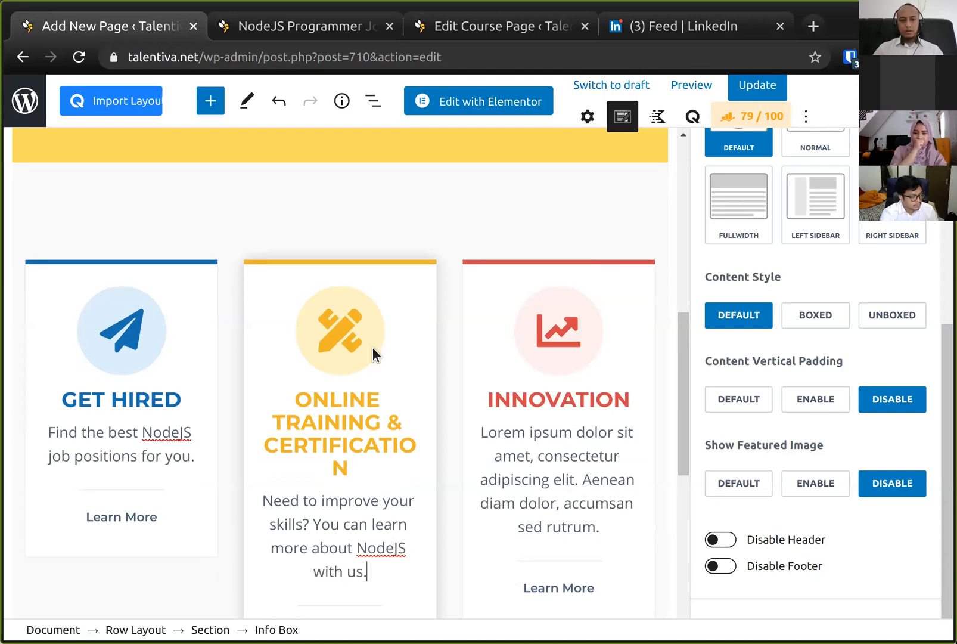
left_click(542, 463)
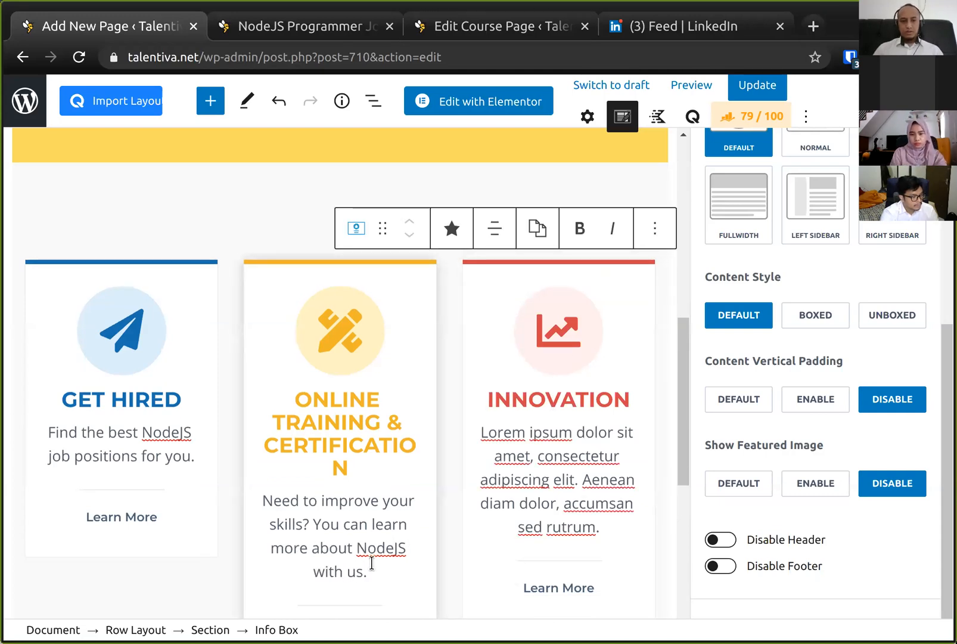
double_click(371, 562)
type("certificatio")
key("BackSpace")
key("BackSpace")
type("e")
key("BackSpace")
key("BackSpace")
key("BackSpace")
type("ed")
key("BackSpace")
key("BackSpace")
type("ed")
key("BackSpace")
key("BackSpace")
key("BackSpace")
type("ated")
key("BackSpace")
key("BackSpace")
key("BackSpace")
key("BackSpace")
key("BackSpace")
type("ed training providers")
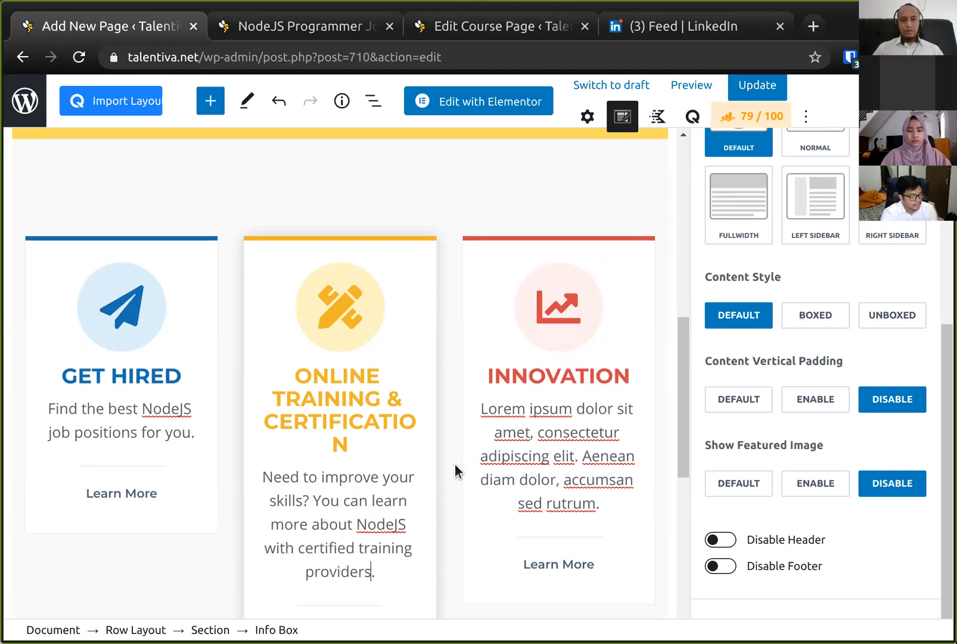
- Rename the third info box title from INNOVATION to COMPARE SALARIES
left_click(583, 363)
double_click(583, 364)
type("COMPARE SALARIES")
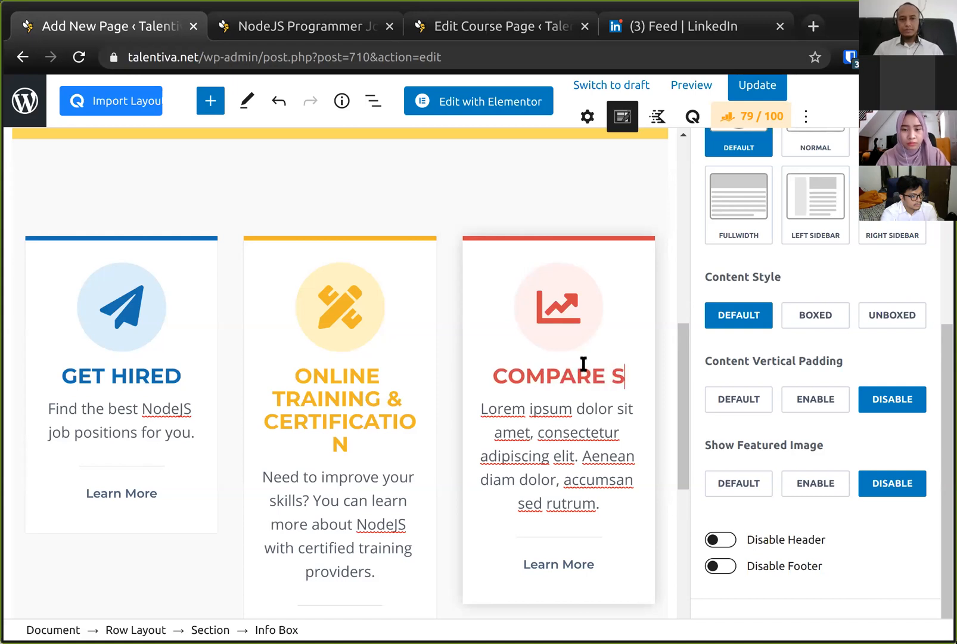
- Replace the third box's description with "See which companies have the best salaries and benefits."
triple_click(570, 411)
type("See which")
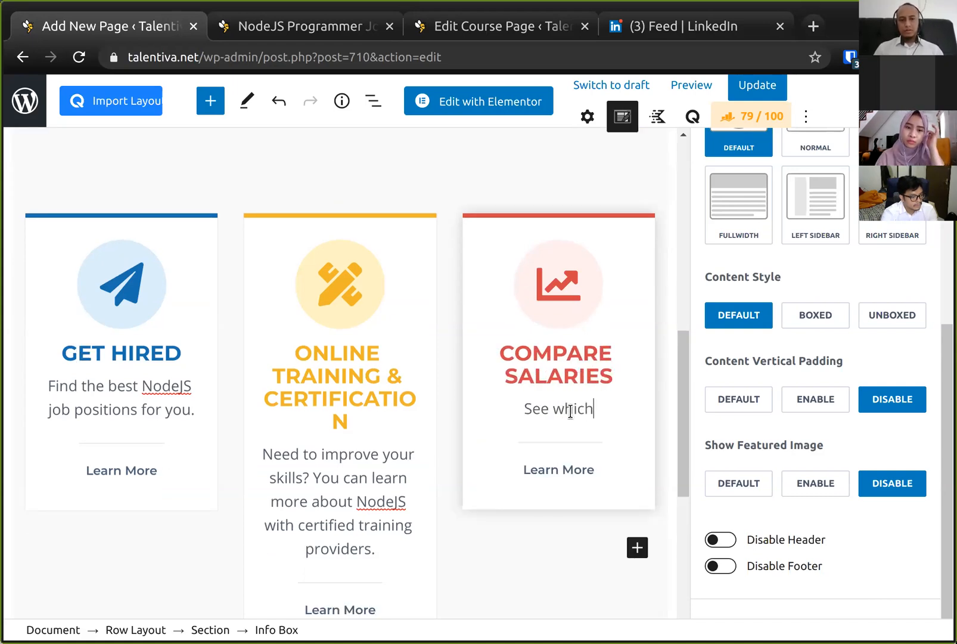
type(" companies have the")
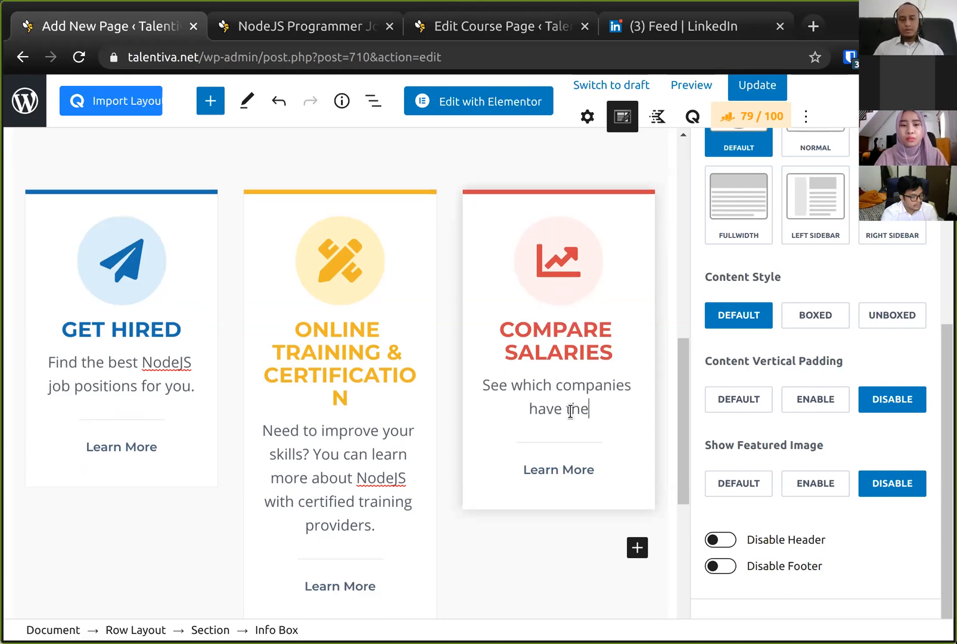
type(" best salar")
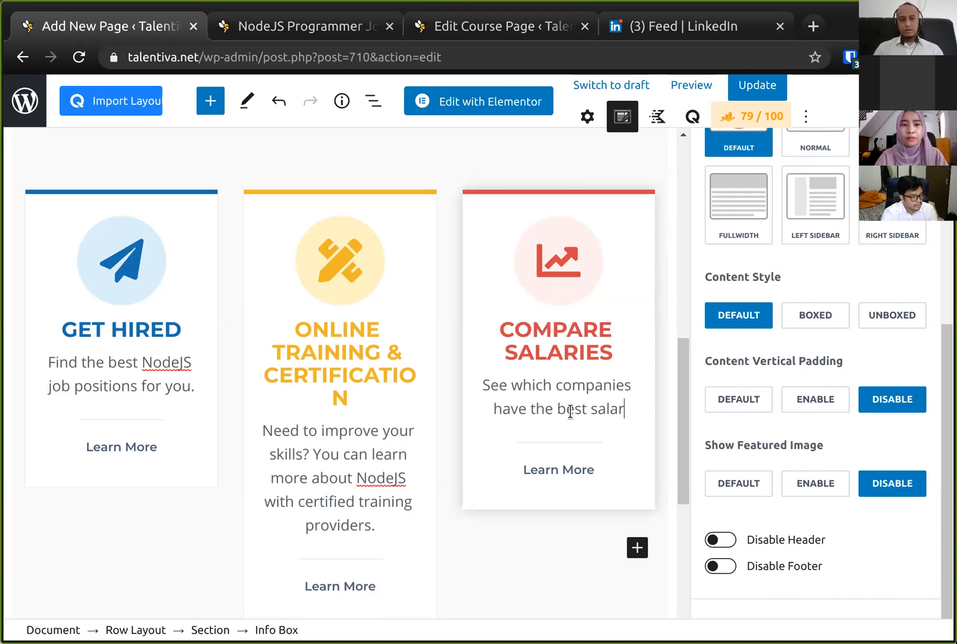
type("ies and benefits.")
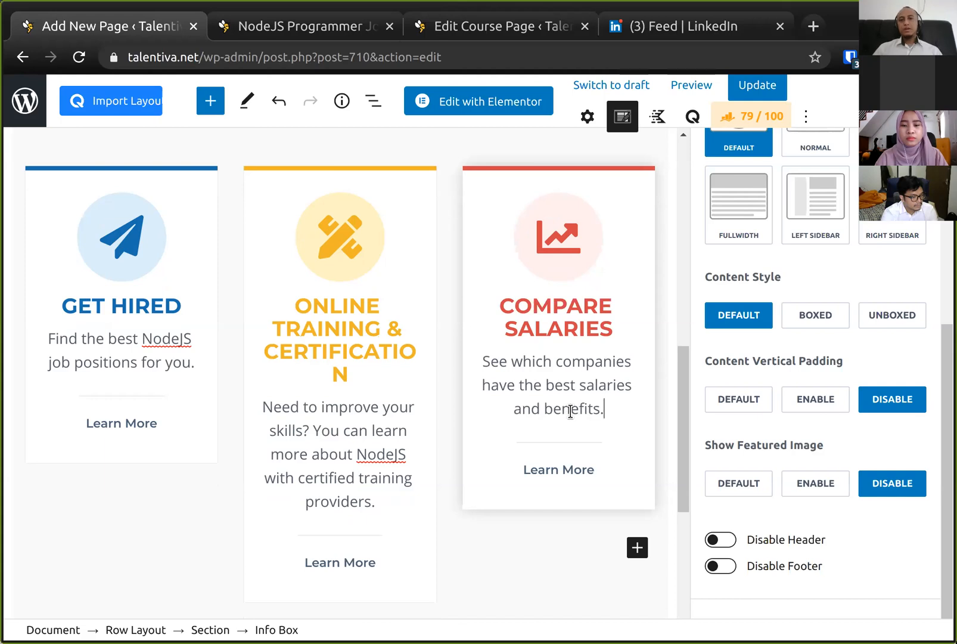
- Extend the third title to COMPARE SALARIES & BENEFITS and save the page
left_click(596, 327)
type("& Benefits")
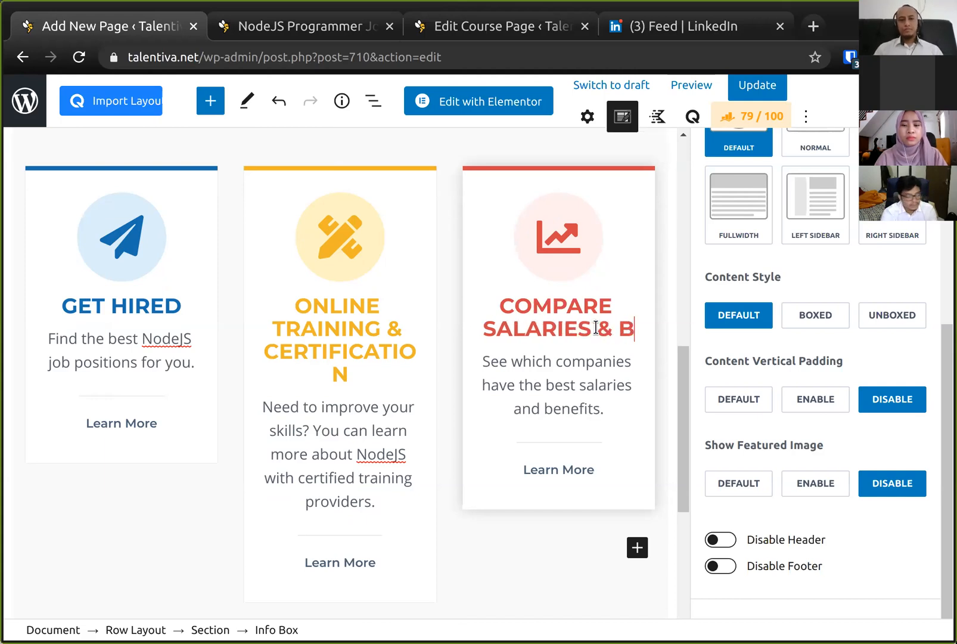
scroll(596, 327, "up", 3)
scroll(596, 327, "down", 2)
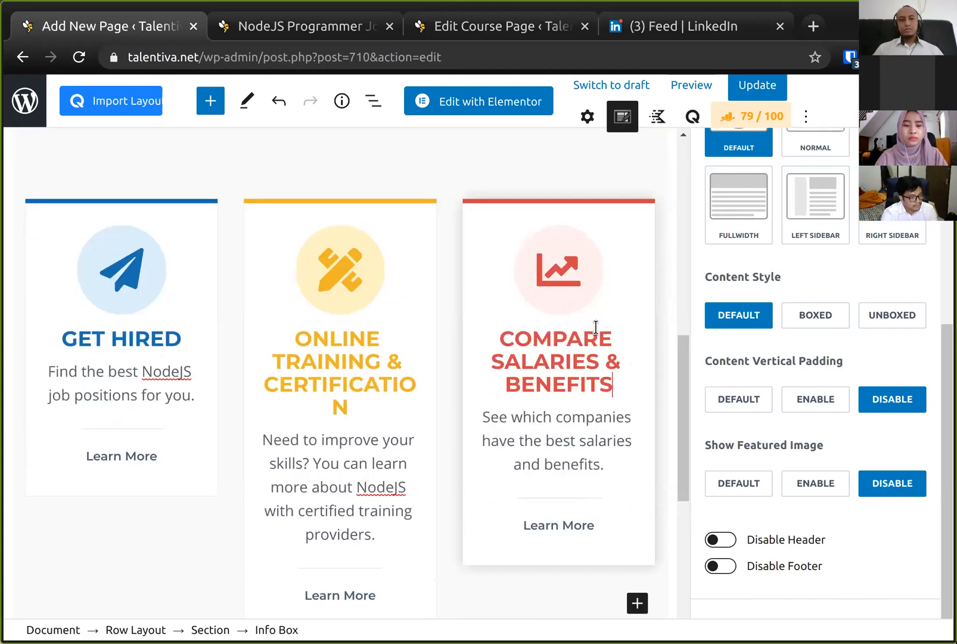
key("ctrl+s")
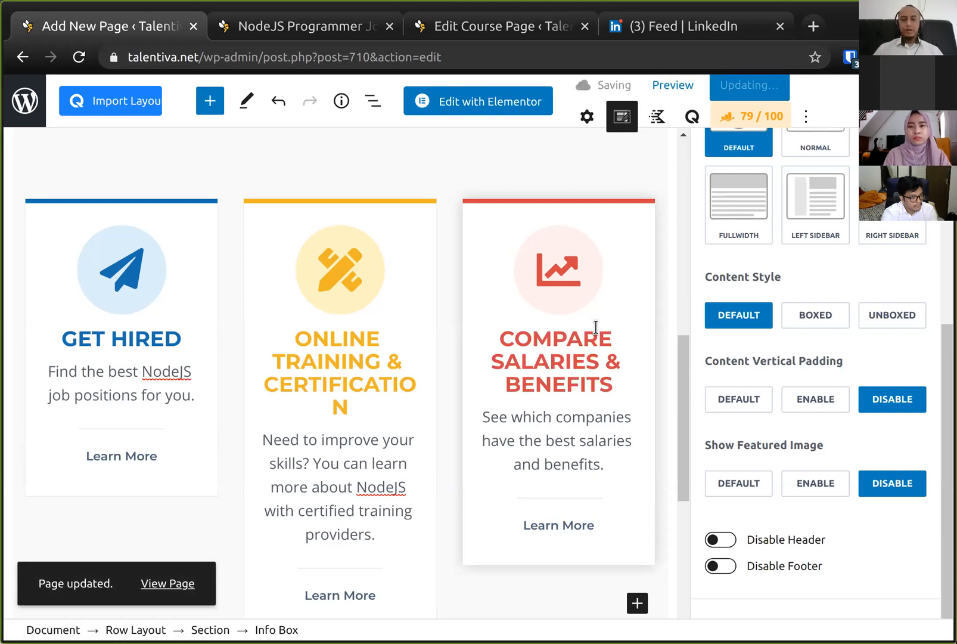
scroll(553, 331, "up", 7)
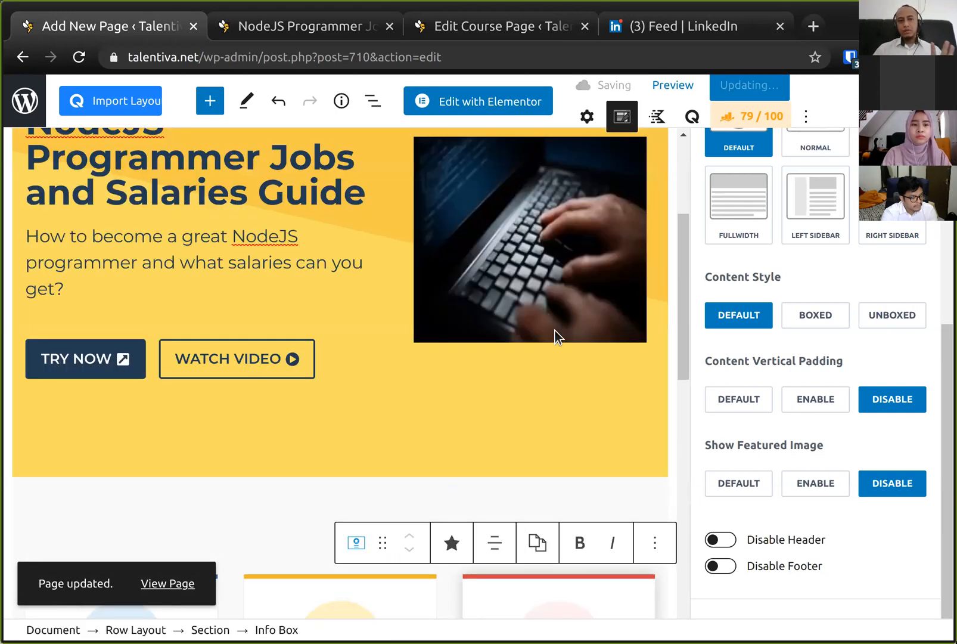
scroll(554, 330, "down", 5)
scroll(554, 329, "up", 3)
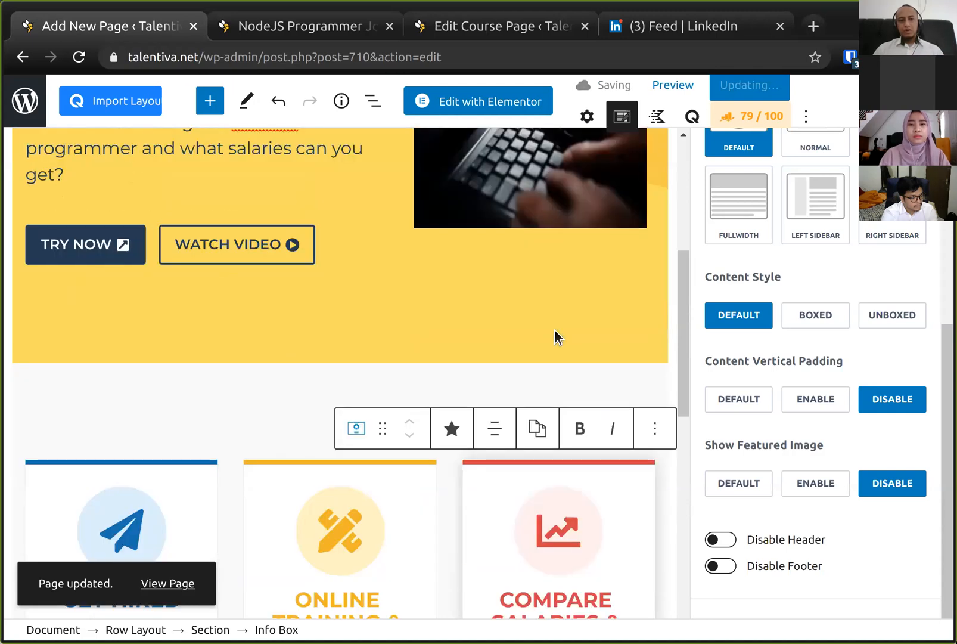
scroll(554, 330, "down", 5)
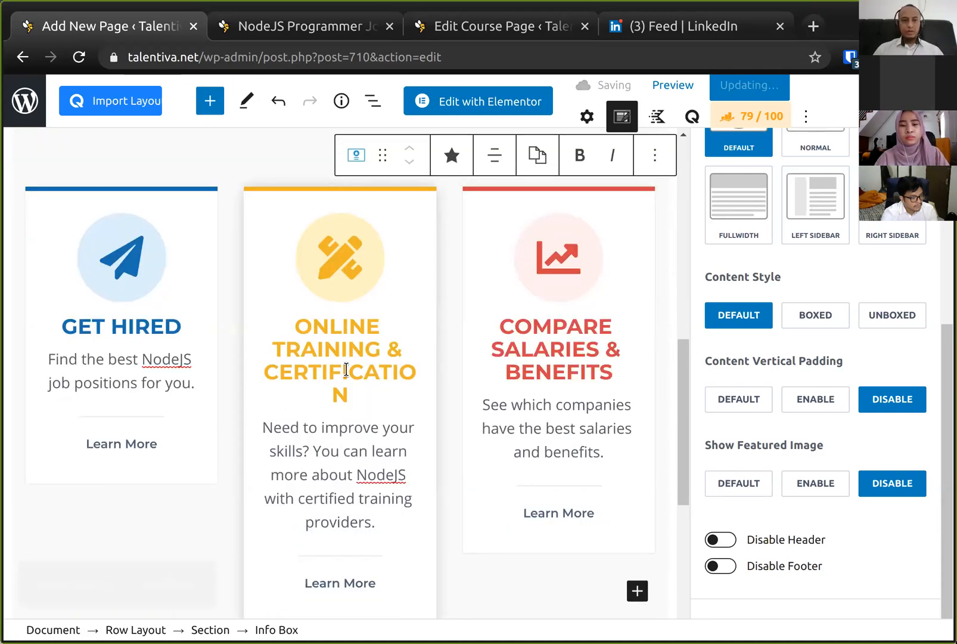
- Reload the live landing page tab and review the new features section
left_click(289, 31)
key("F5")
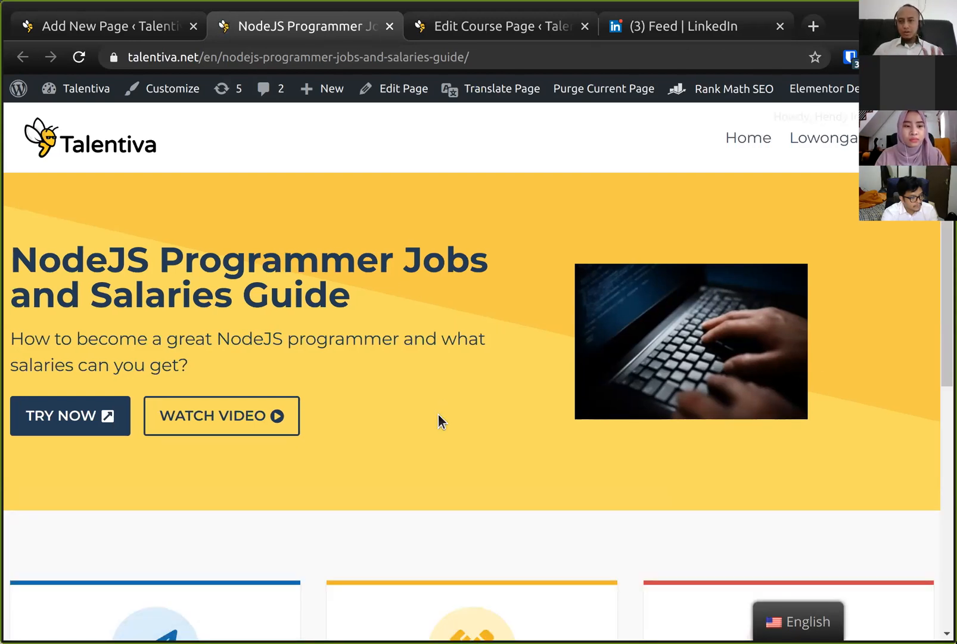
scroll(438, 414, "down", 7)
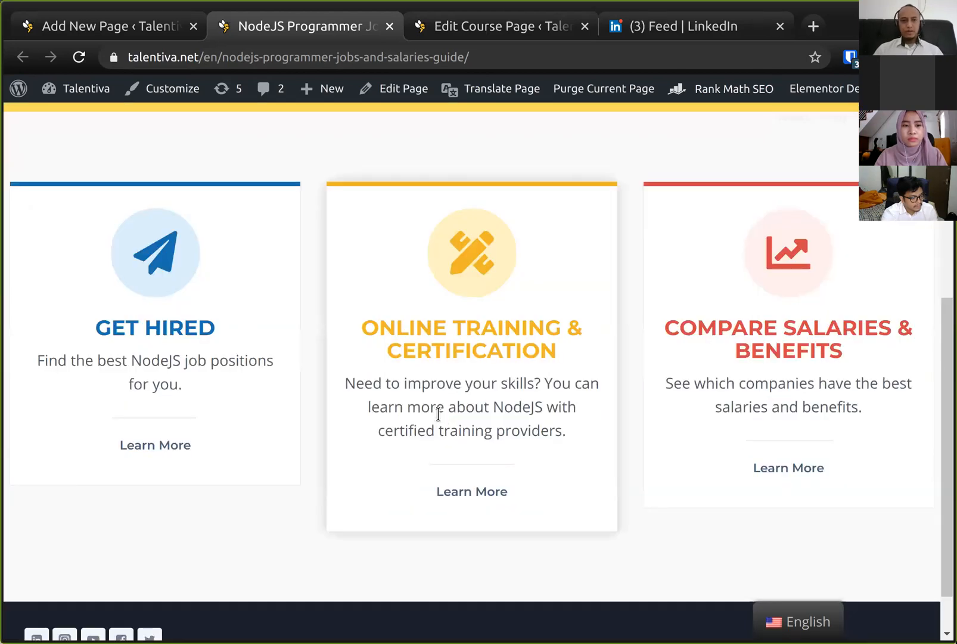
scroll(438, 414, "up", 7)
scroll(439, 414, "down", 8)
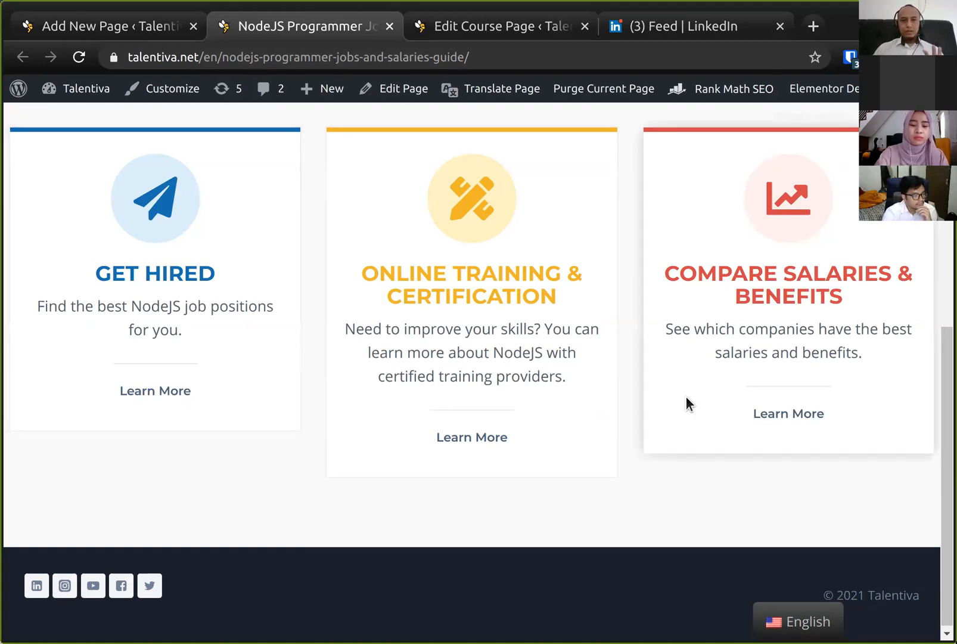
scroll(686, 396, "up", 7)
scroll(686, 399, "down", 5)
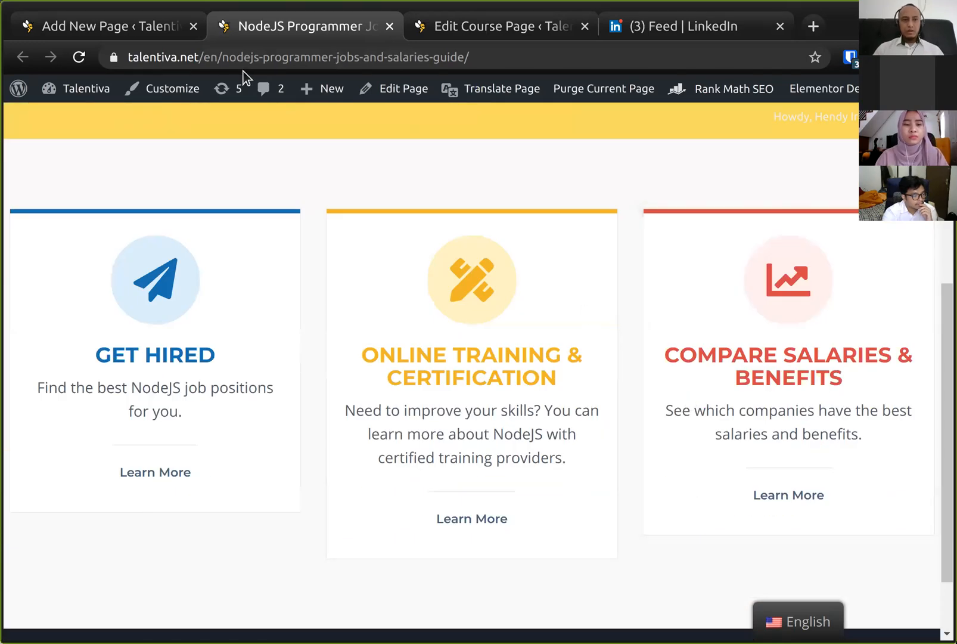
scroll(195, 92, "up", 6)
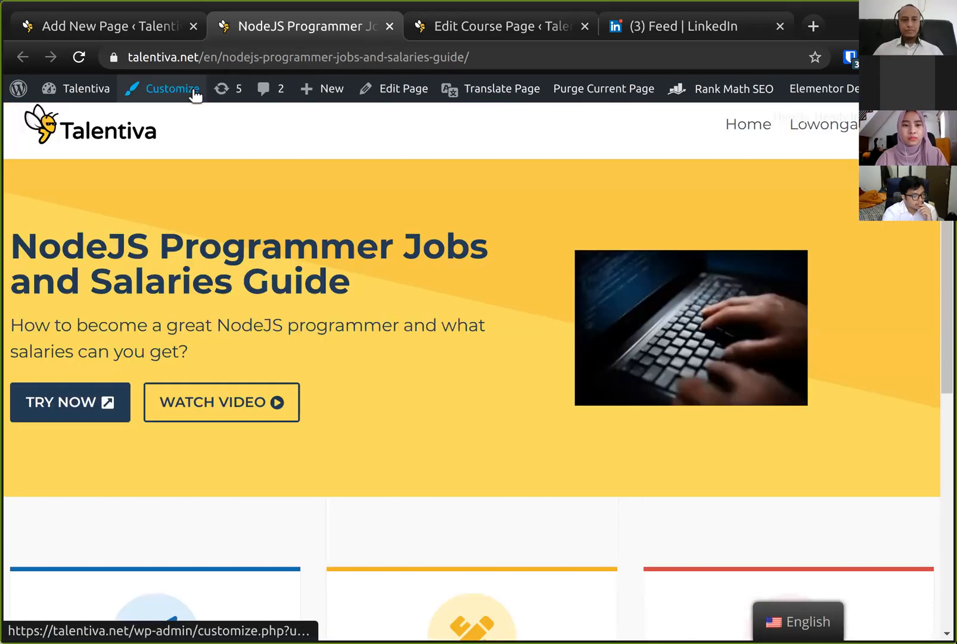
scroll(195, 92, "down", 7)
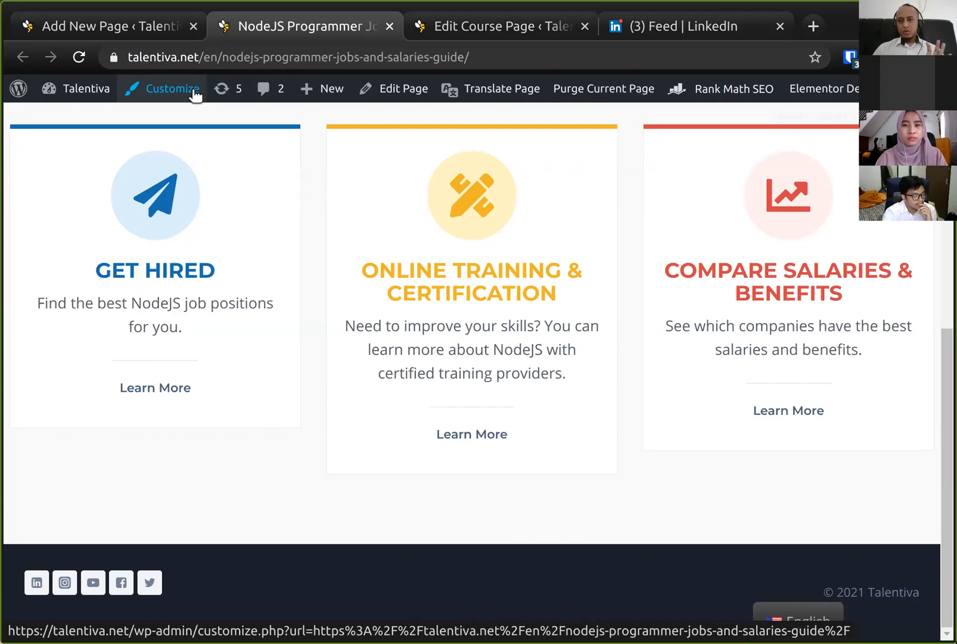
- Switch between the live page, editor and course page tabs to review the landing page outline
scroll(195, 93, "up", 7)
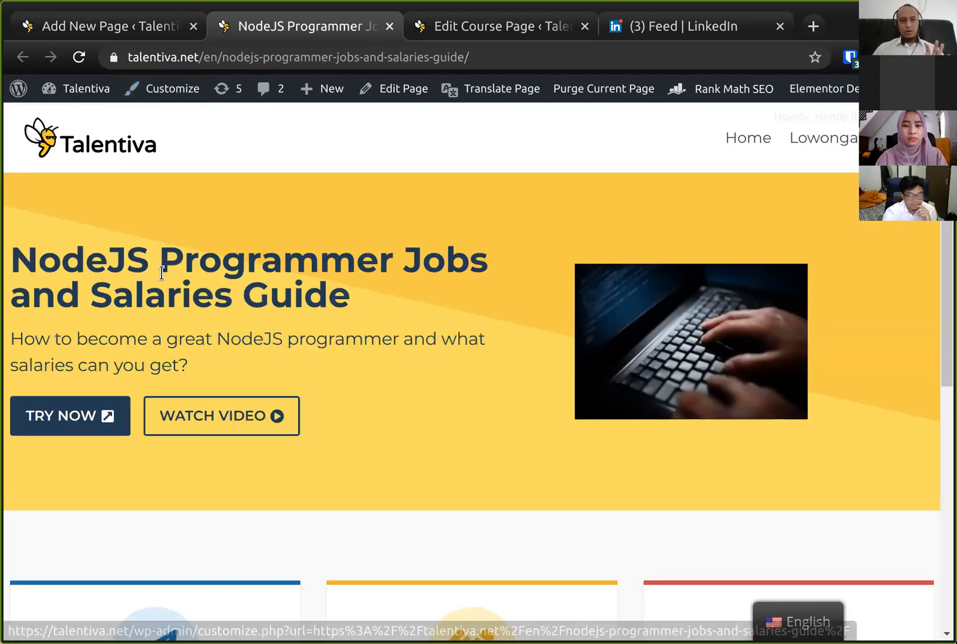
scroll(160, 281, "down", 5)
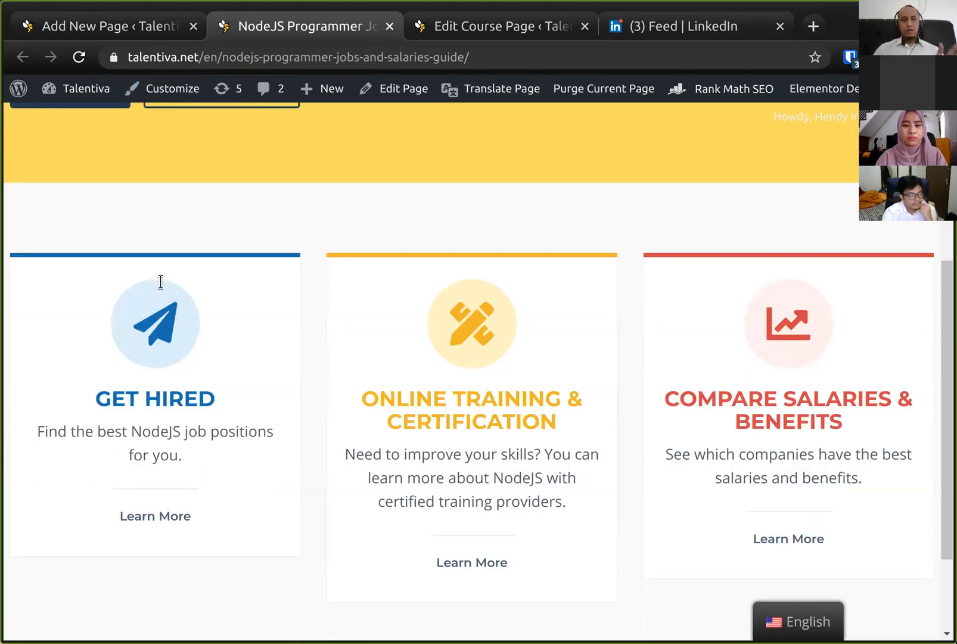
left_click(118, 28)
scroll(341, 332, "down", 4)
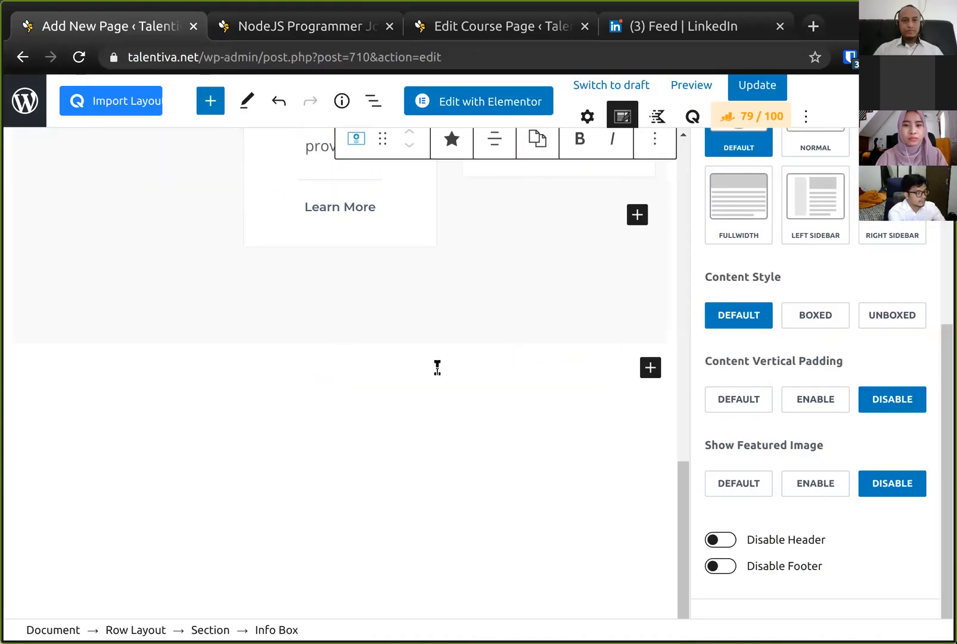
left_click(293, 32)
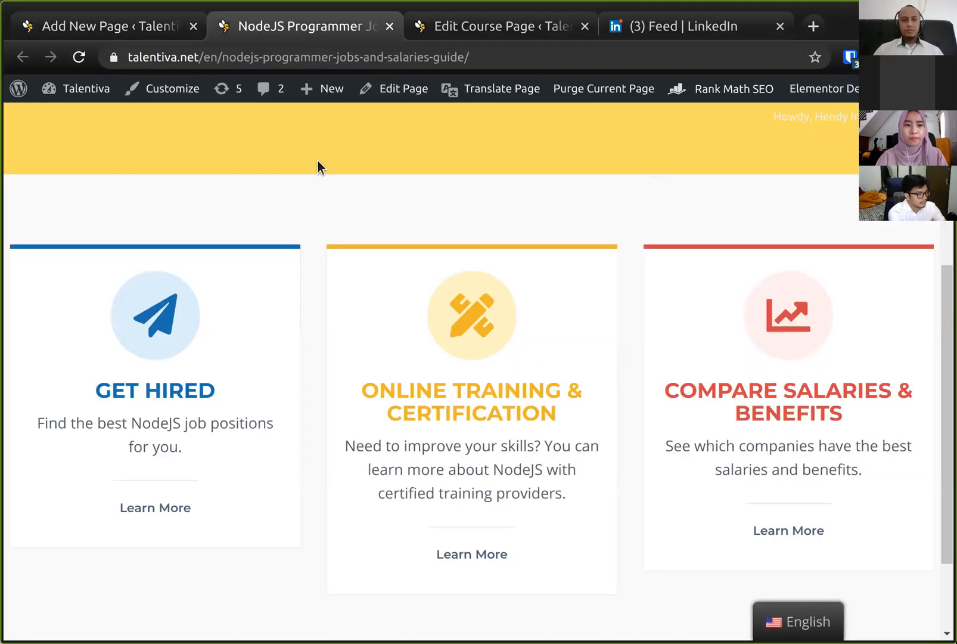
left_click(455, 28)
scroll(337, 384, "up", 1)
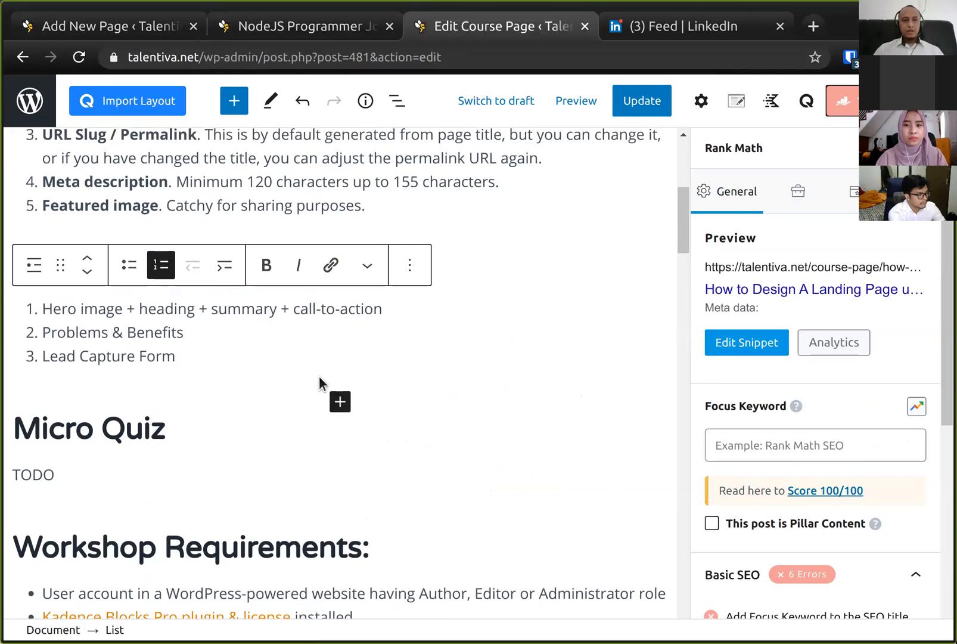
left_click(125, 17)
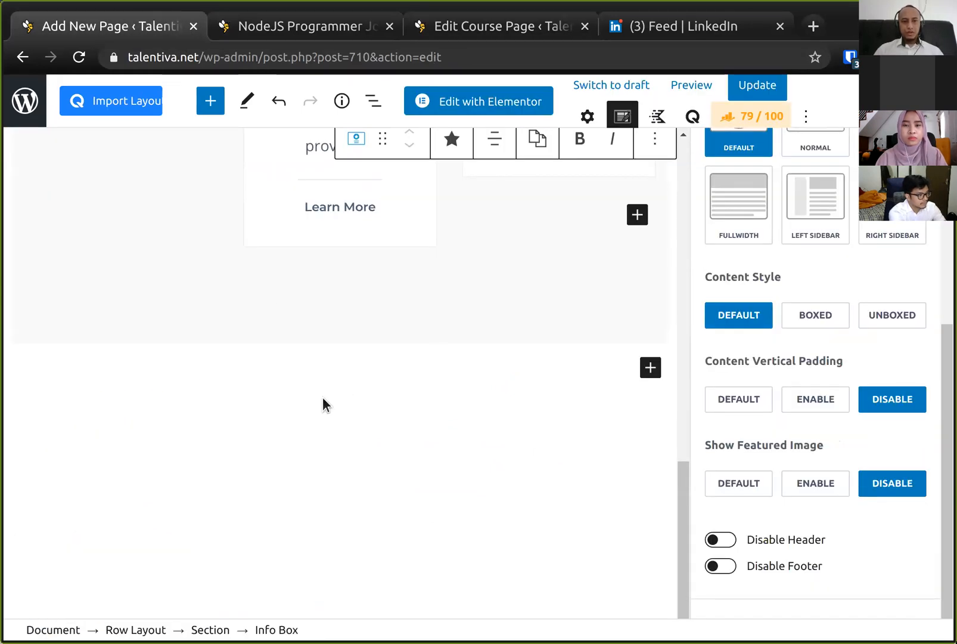
- Insert a Kadence Form block below the hero section of the landing page
left_click(651, 368)
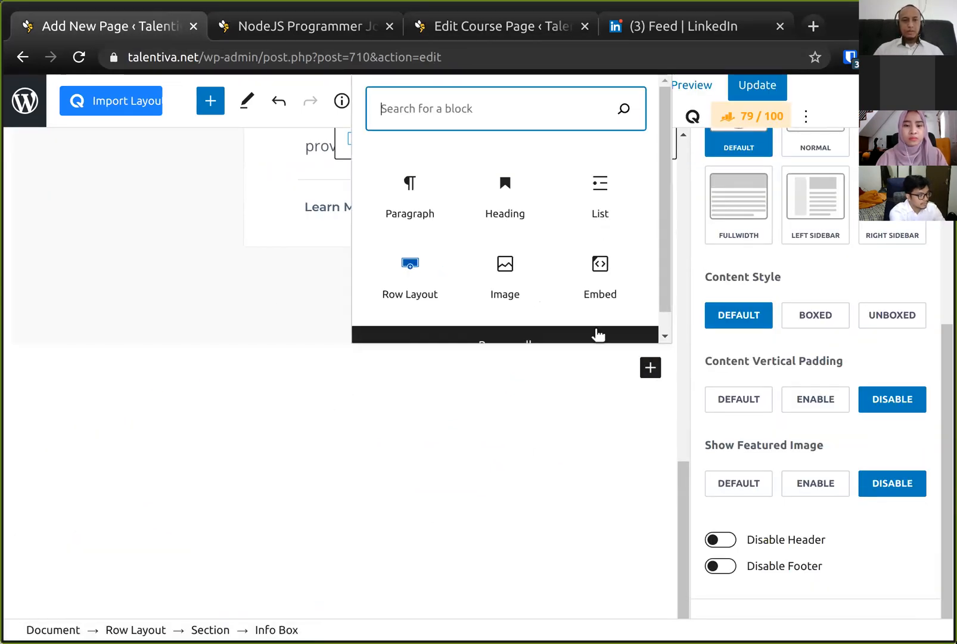
scroll(598, 229, "down", 1)
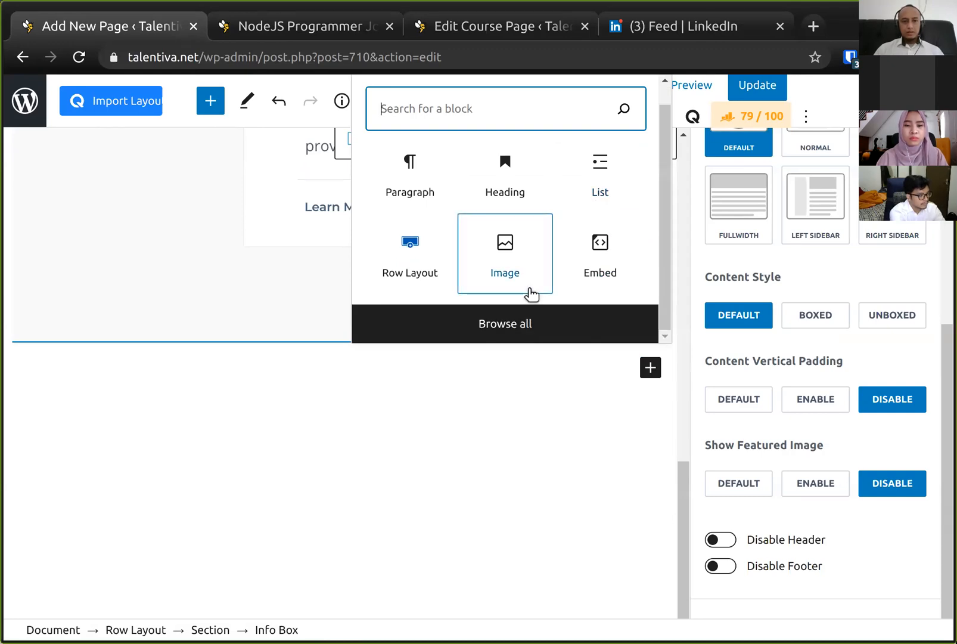
left_click(500, 328)
left_click(476, 324)
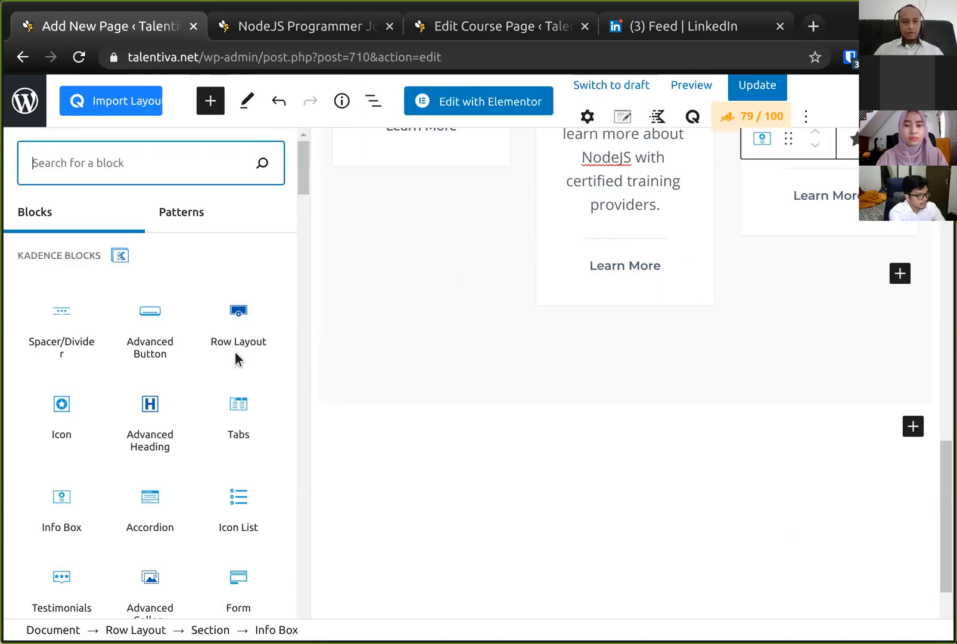
scroll(160, 481, "down", 1)
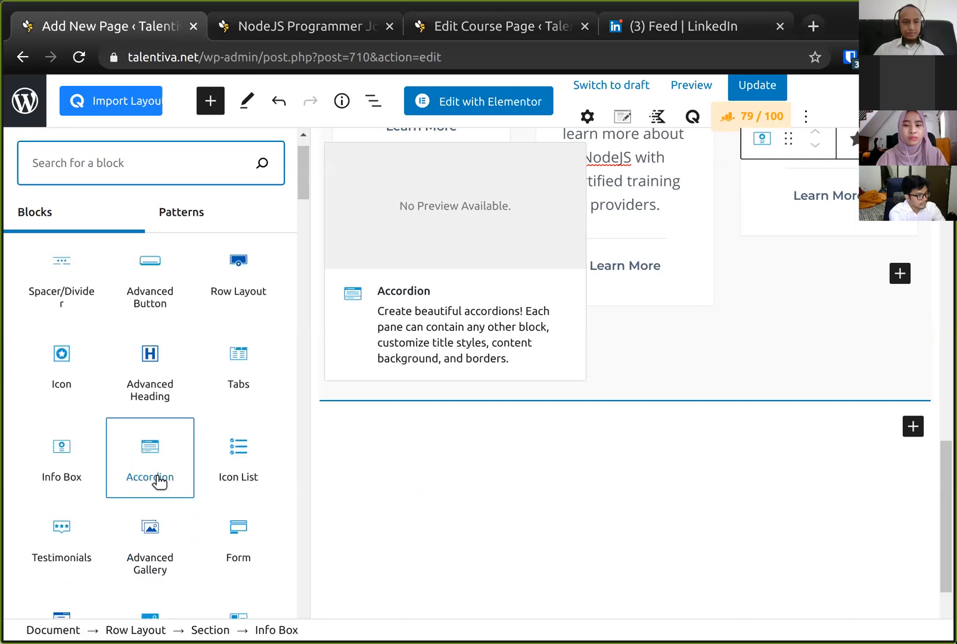
scroll(160, 482, "down", 2)
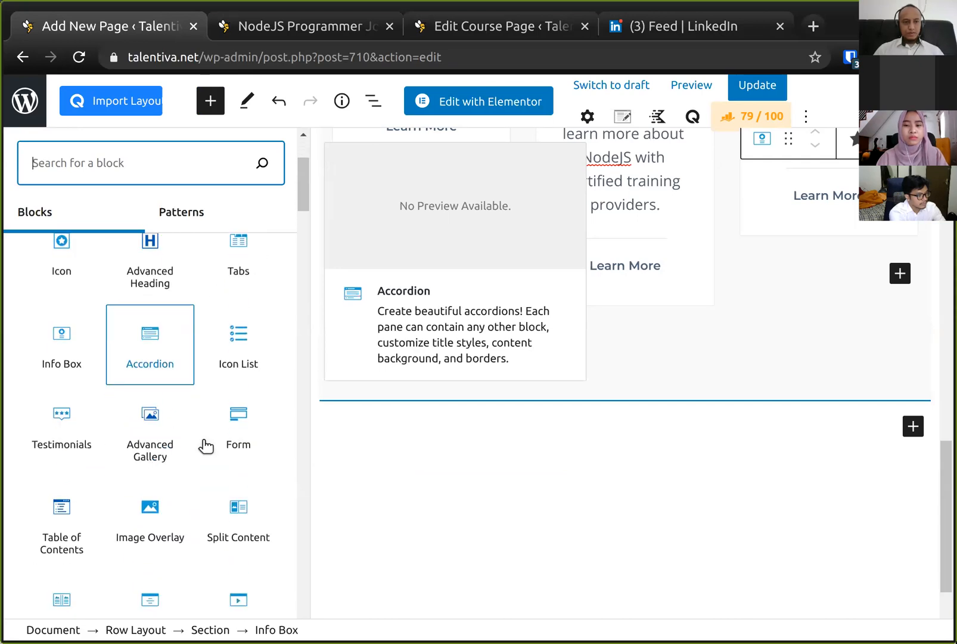
left_click(242, 432)
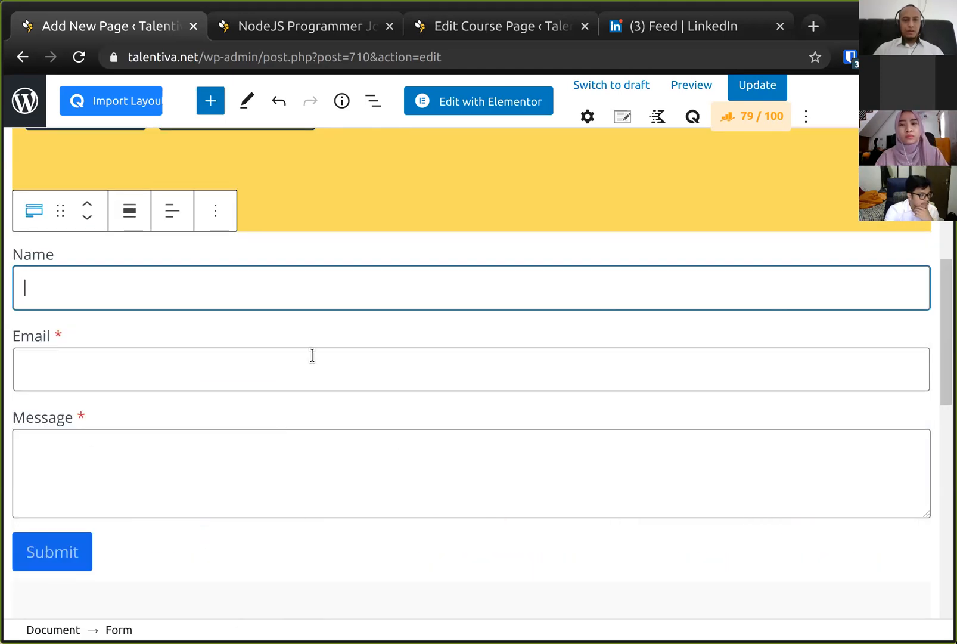
- Insert a Heading block directly above the new form
left_click(364, 254)
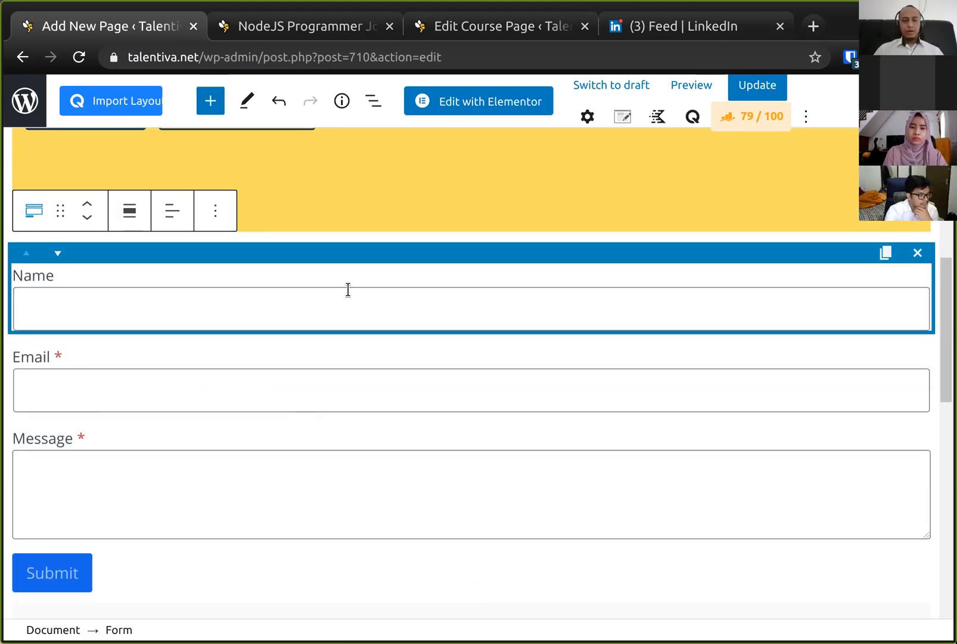
left_click(366, 375)
left_click(365, 458)
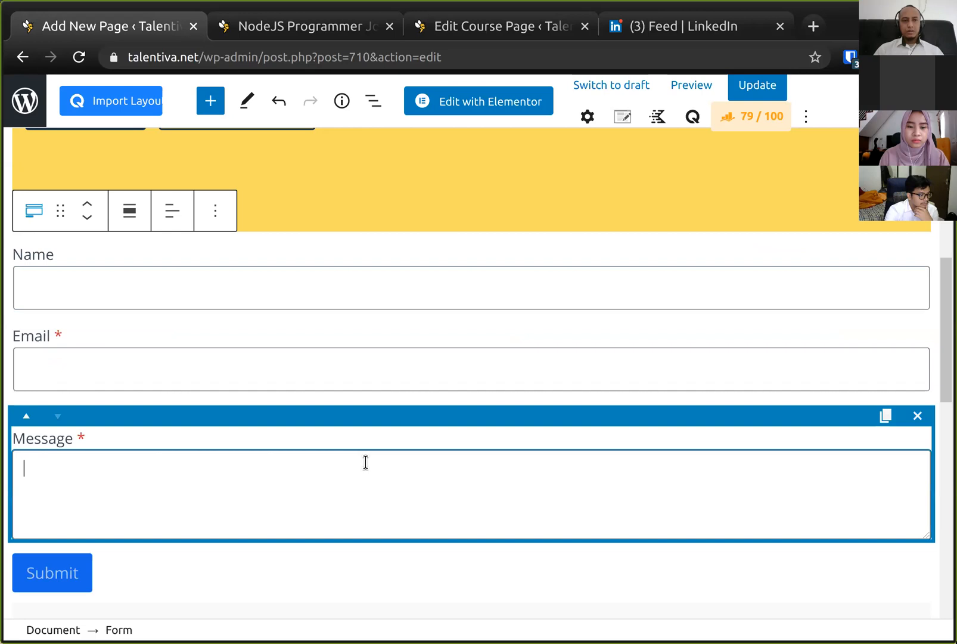
left_click(386, 255)
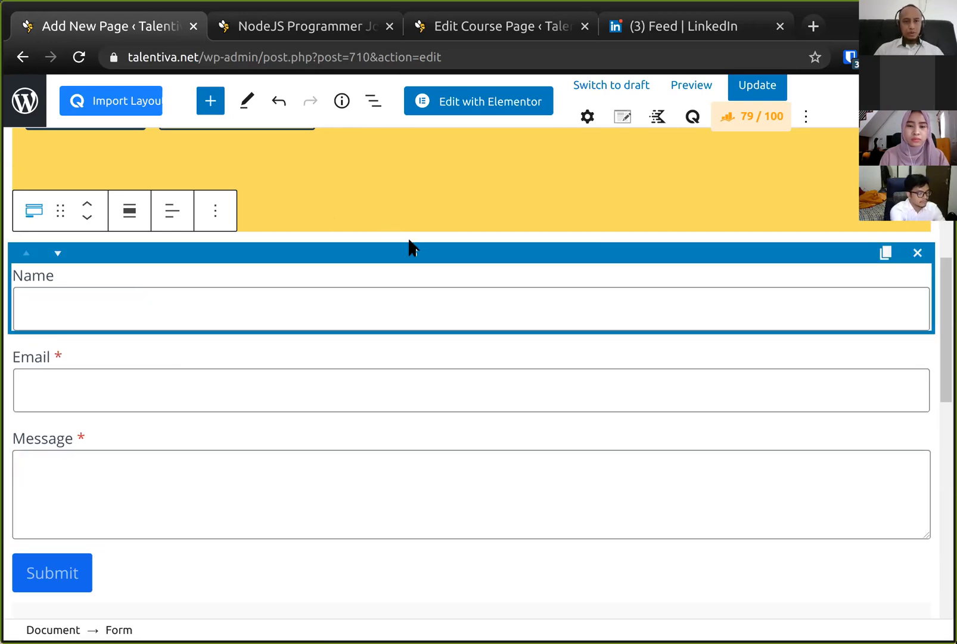
left_click(213, 218)
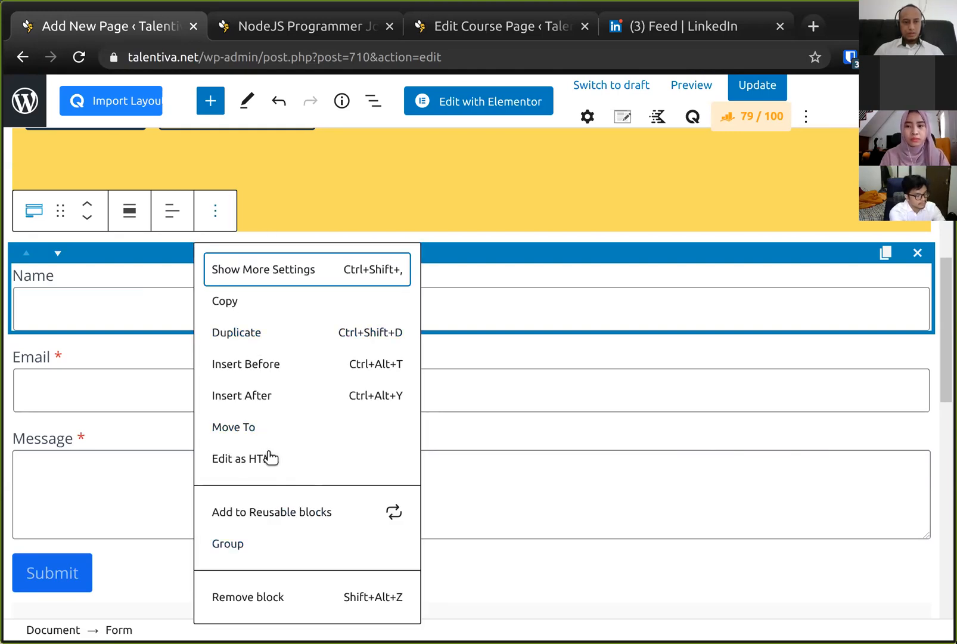
left_click(261, 365)
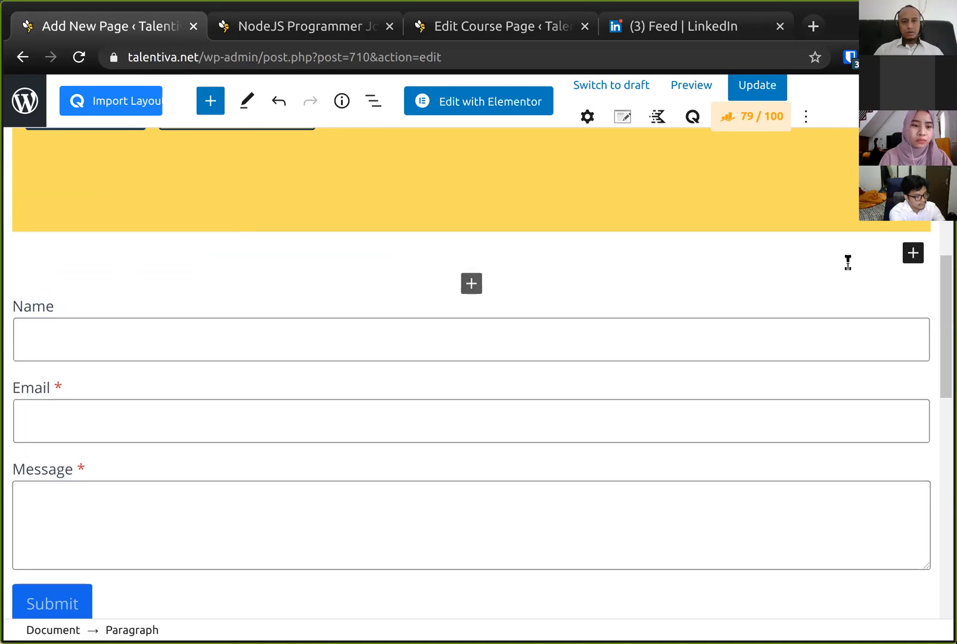
left_click(914, 253)
left_click(778, 394)
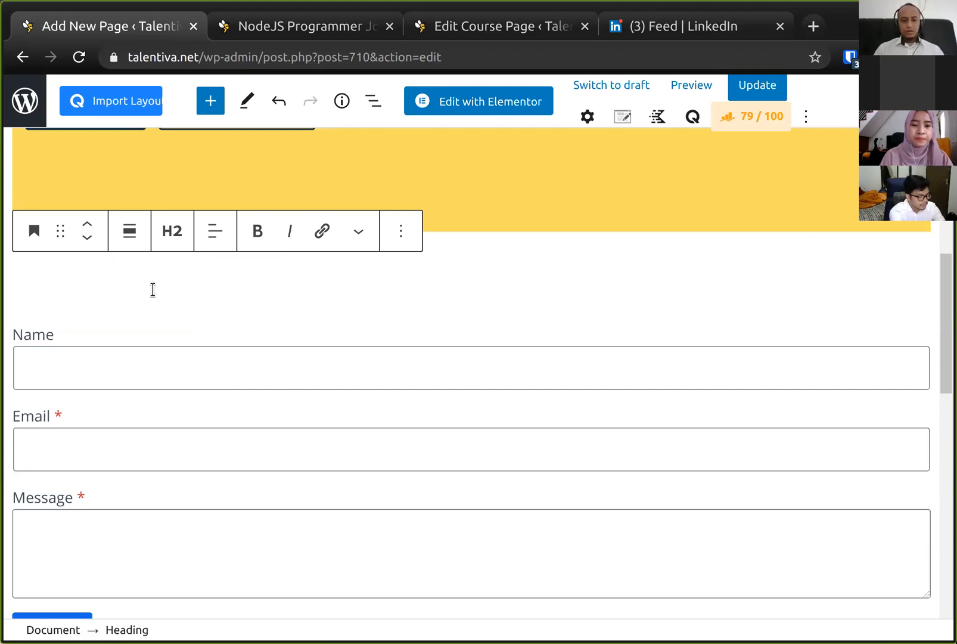
- Write the heading as "Free NodeJS Career Consultation" and save the page
type("Free Consultation")
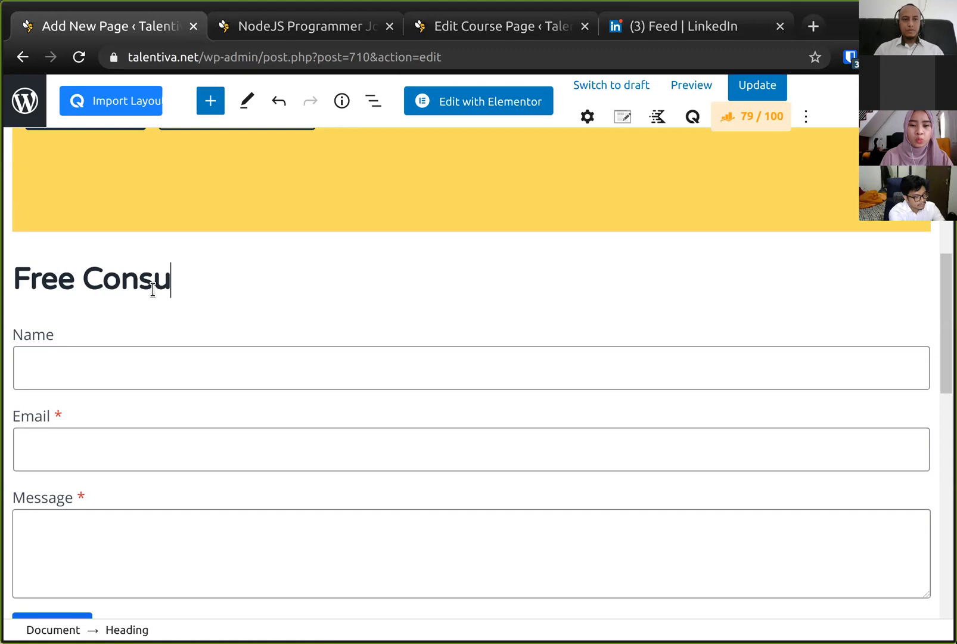
key("ctrl+Left")
type("Career")
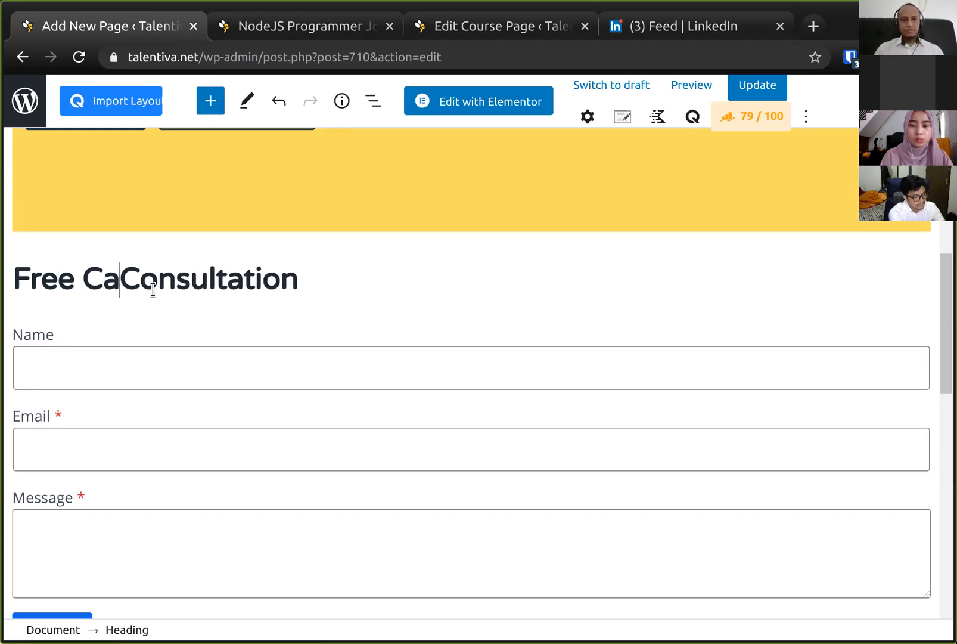
key("ctrl+Left")
type("NodeJS")
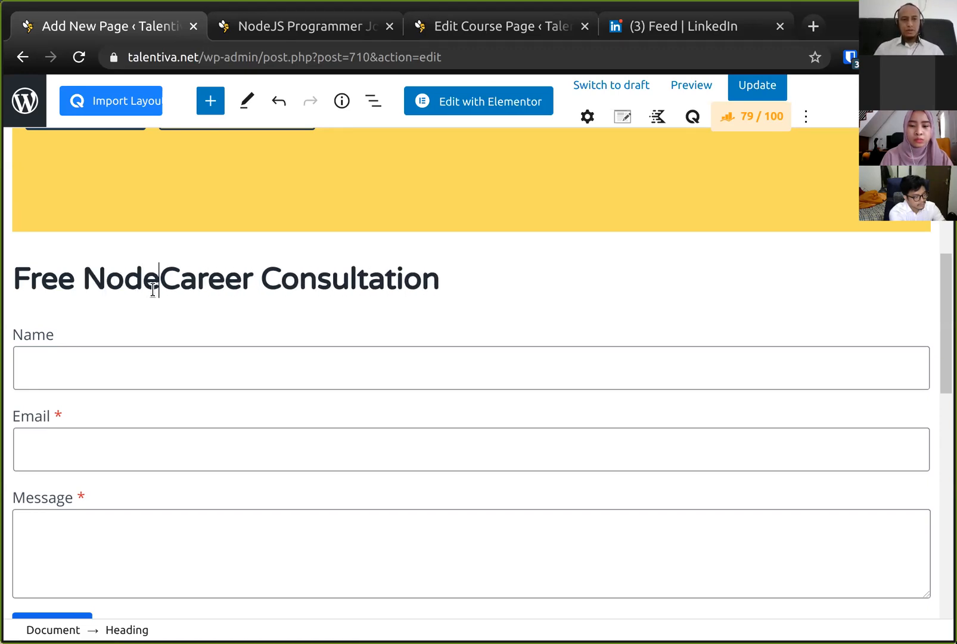
key("ctrl+Left")
key("ctrl+shift+Right")
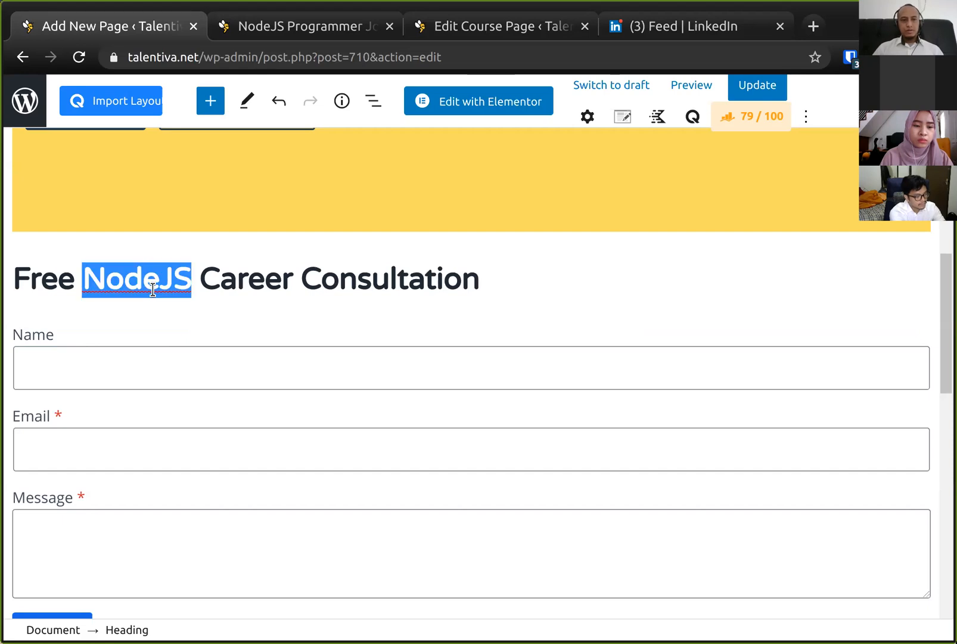
key("ctrl+shift+Right")
key("shift+Right")
key("Home")
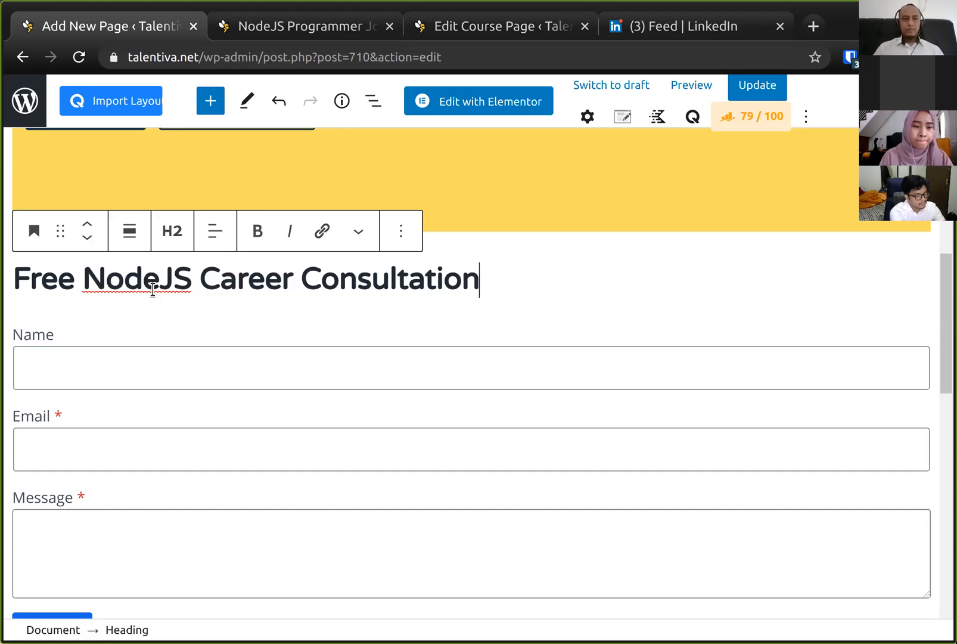
key("ctrl+s")
- Move the three-column features row above the consultation form
scroll(310, 327, "down", 2)
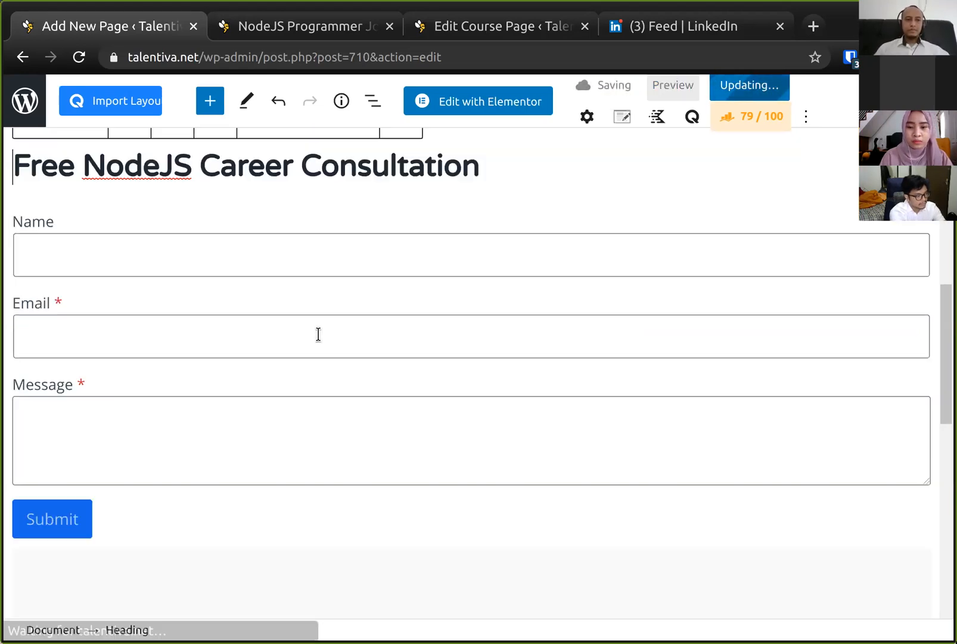
scroll(318, 333, "down", 3)
scroll(318, 333, "up", 9)
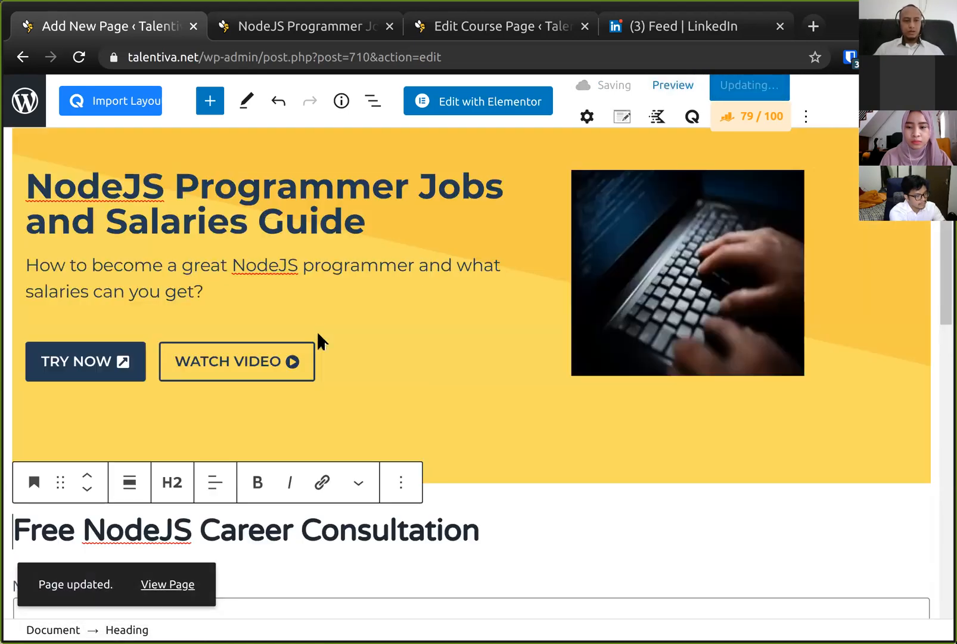
scroll(315, 329, "down", 10)
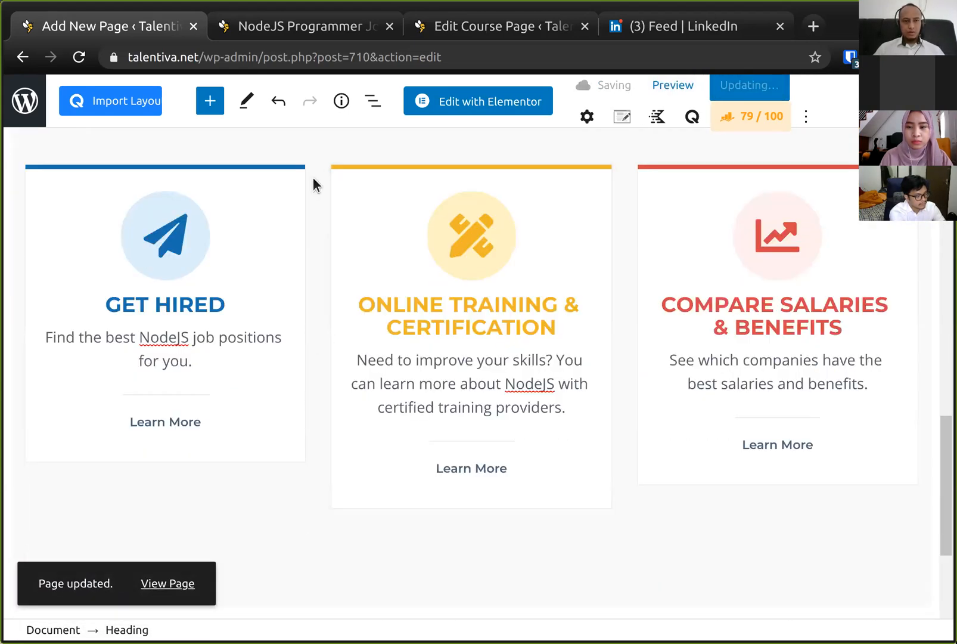
scroll(330, 385, "up", 4)
left_click(332, 391)
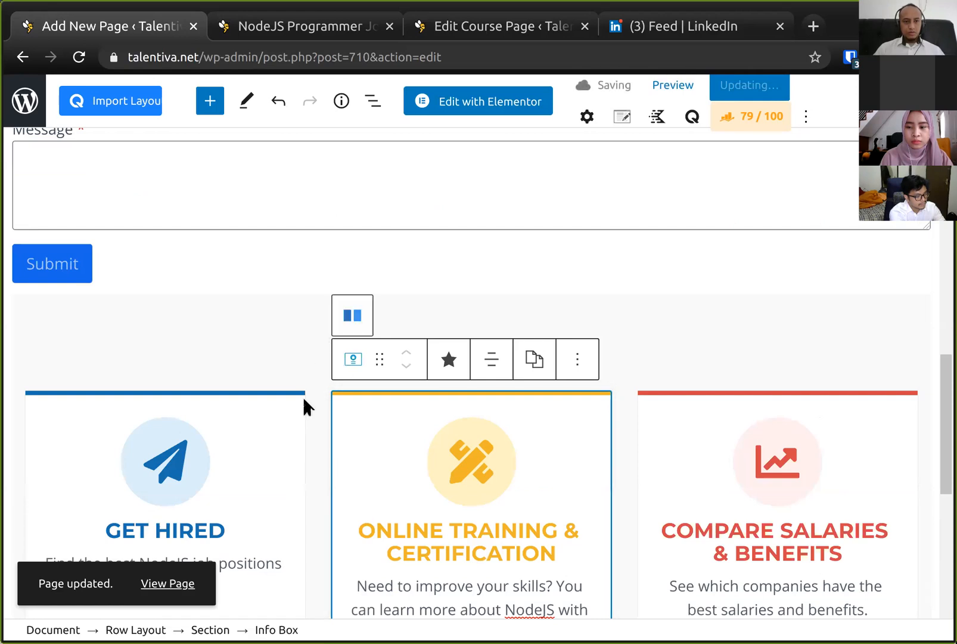
left_click(214, 278)
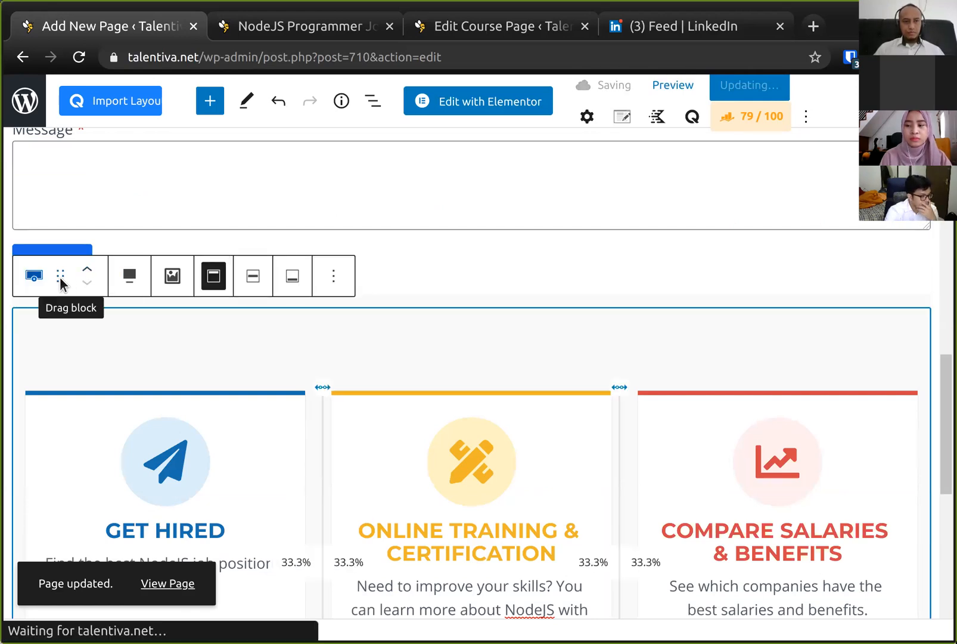
left_click_drag(60, 277, 113, 298)
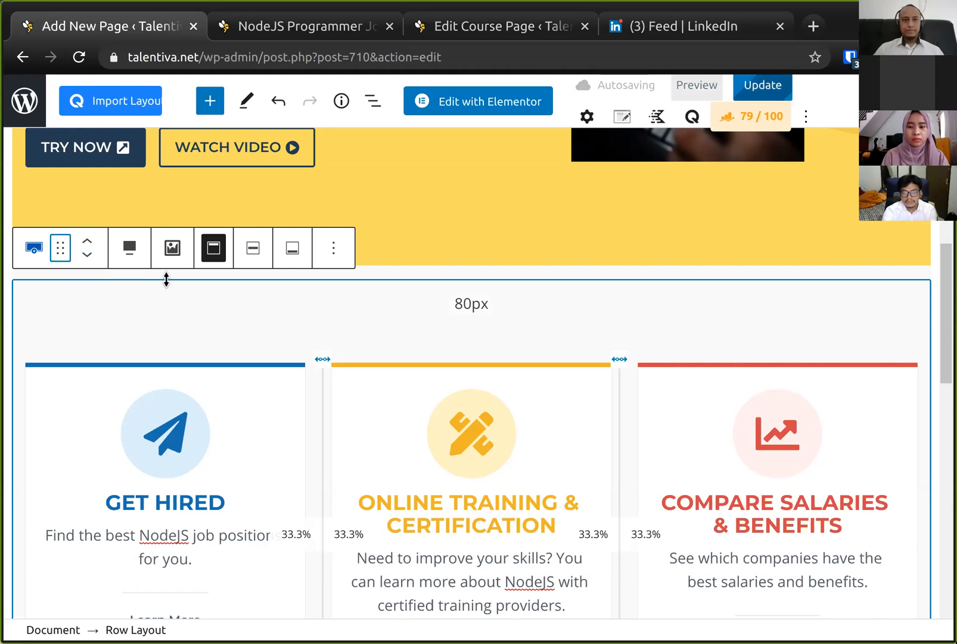
- Reload the live landing page and review the consultation form heading and section order
left_click(285, 29)
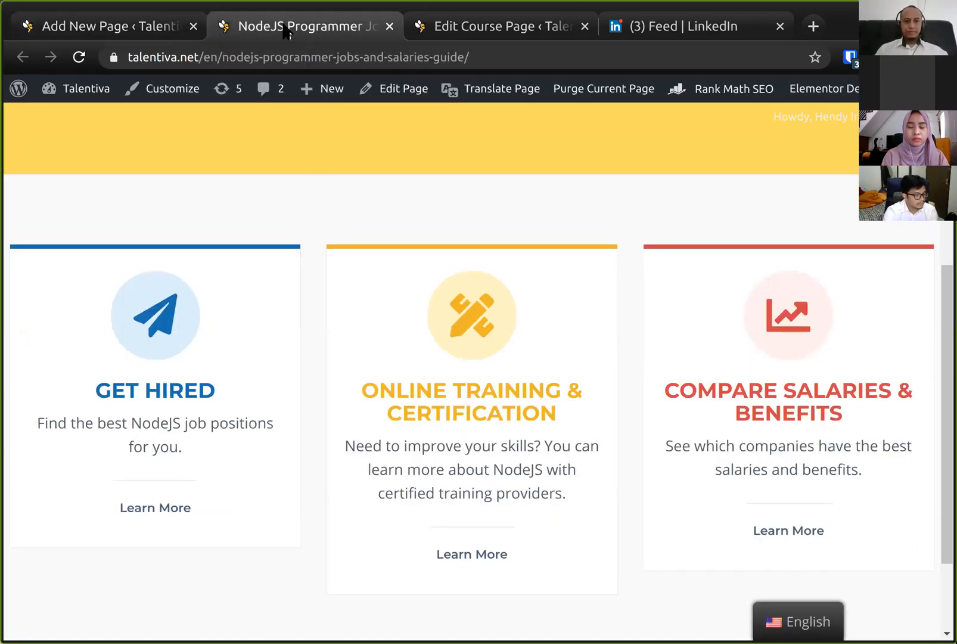
key("F5")
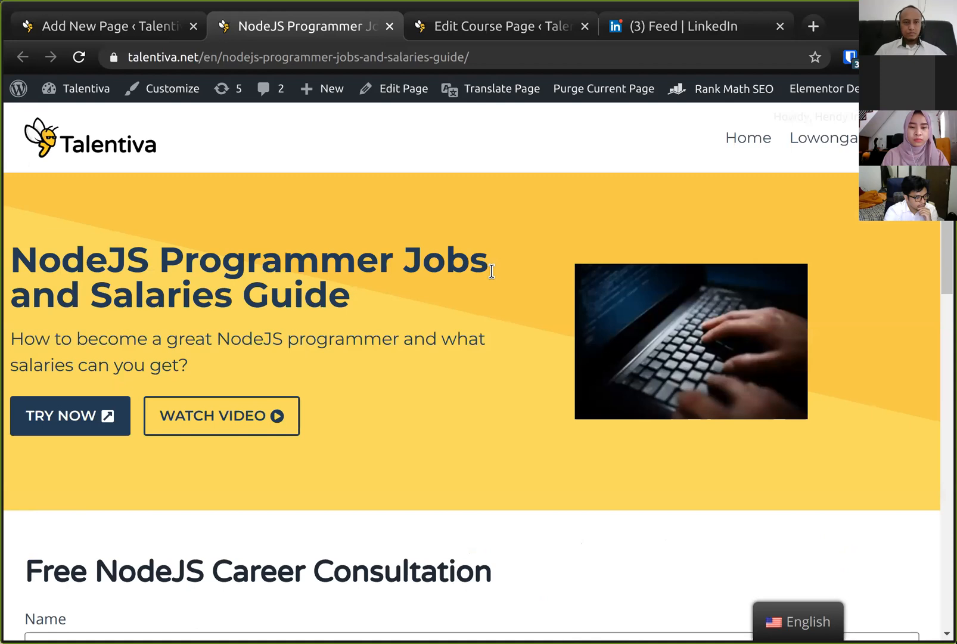
scroll(495, 268, "down", 15)
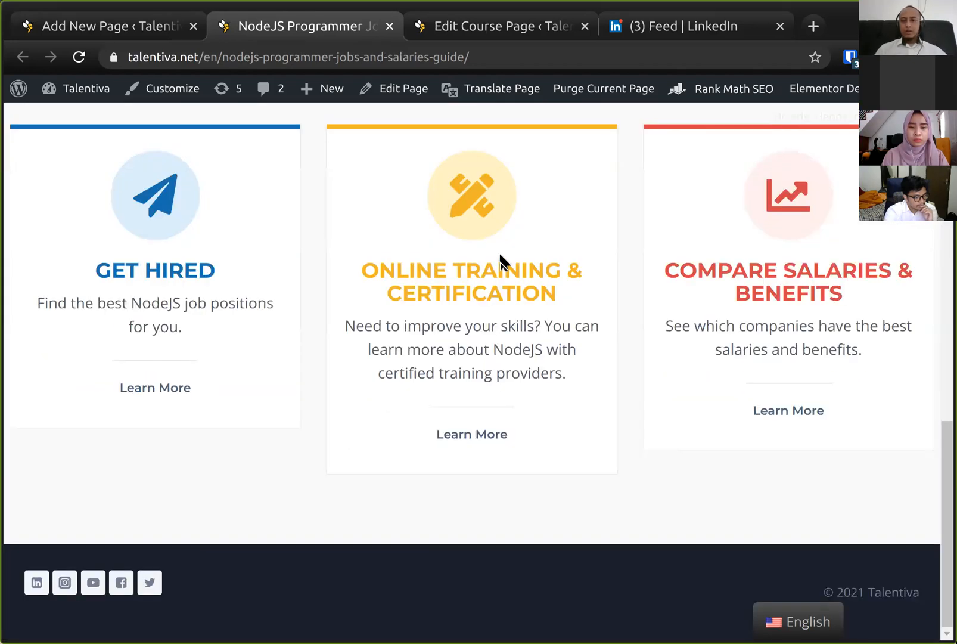
scroll(501, 262, "up", 15)
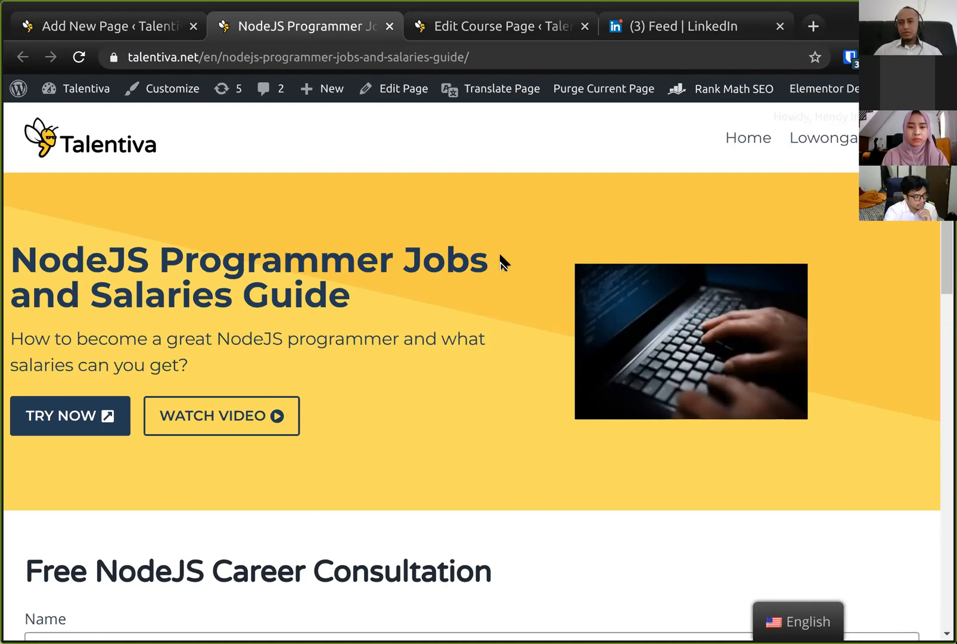
scroll(501, 263, "down", 4)
scroll(501, 262, "up", 4)
scroll(500, 263, "down", 7)
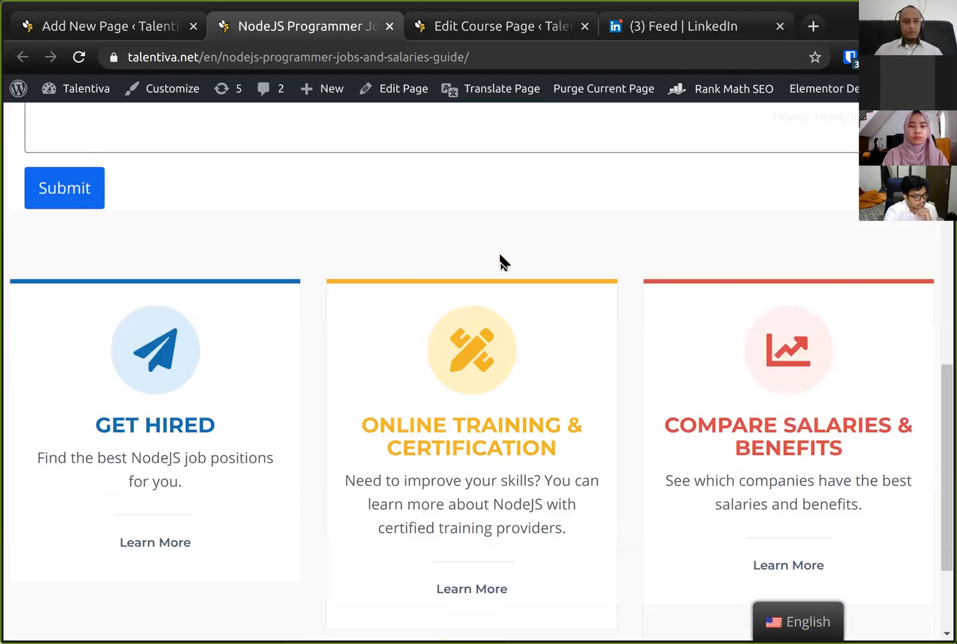
left_click(159, 24)
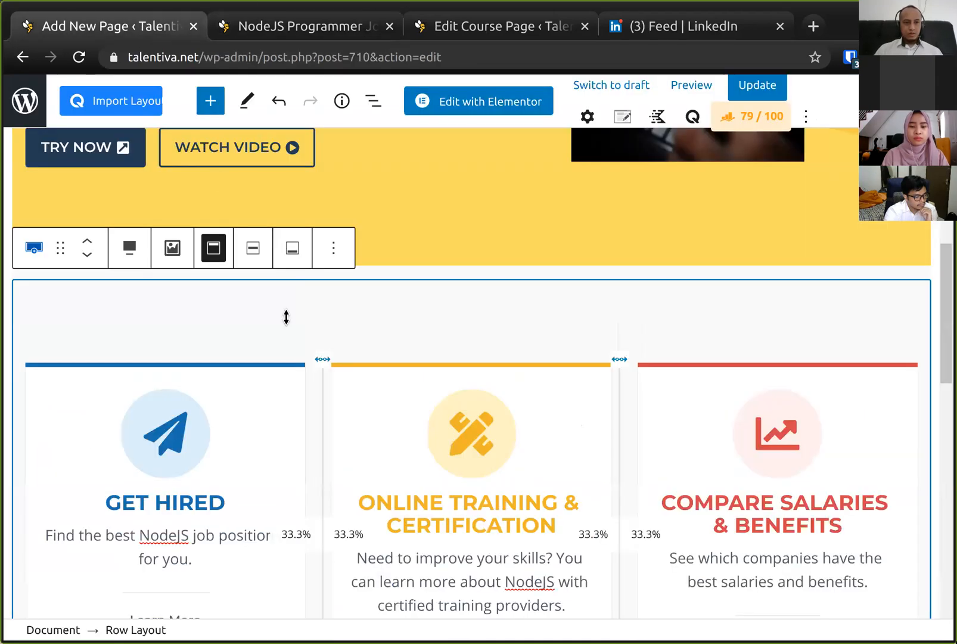
- Update the page to save the new section order
scroll(285, 317, "up", 10)
scroll(315, 261, "down", 5)
left_click(758, 85)
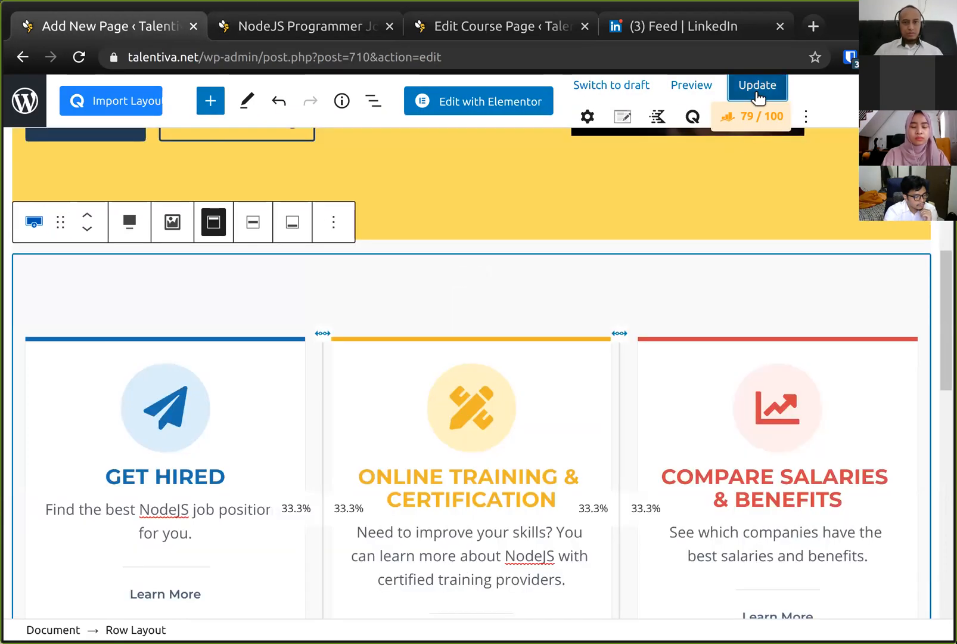
- Reload the live landing page and scroll through the features row and consultation form
left_click(271, 30)
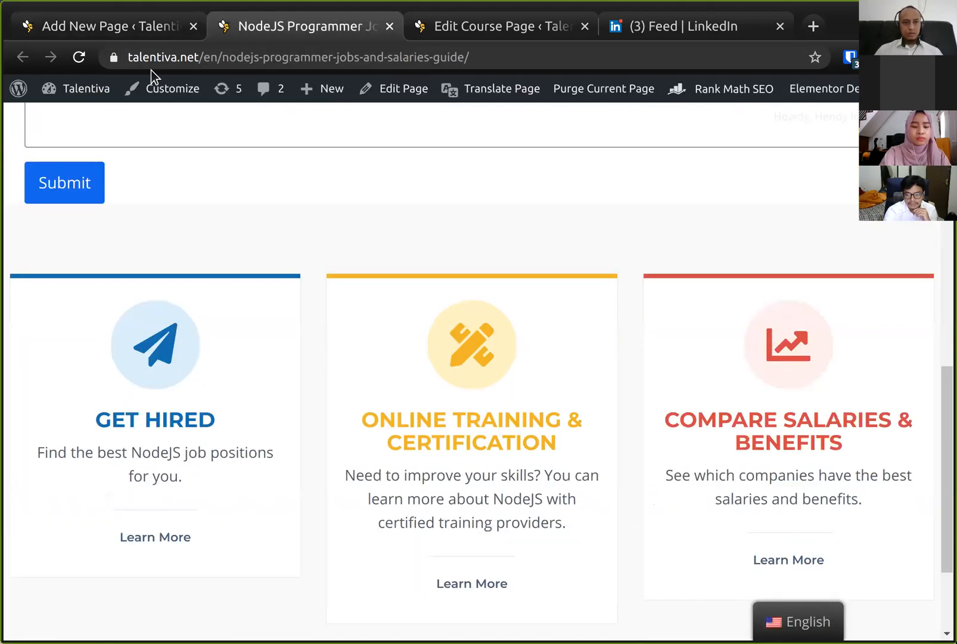
left_click(79, 57)
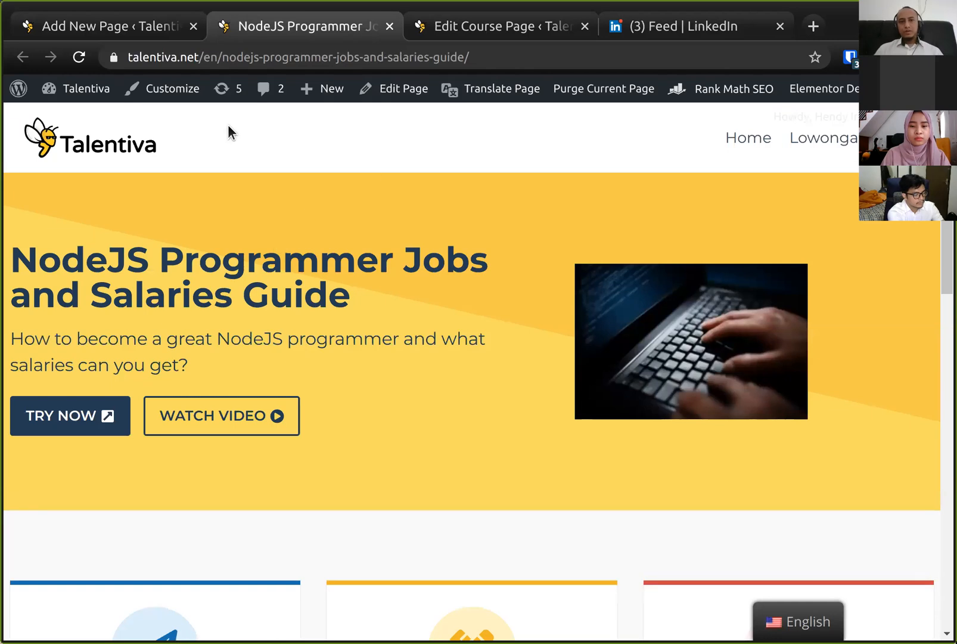
scroll(359, 279, "down", 2)
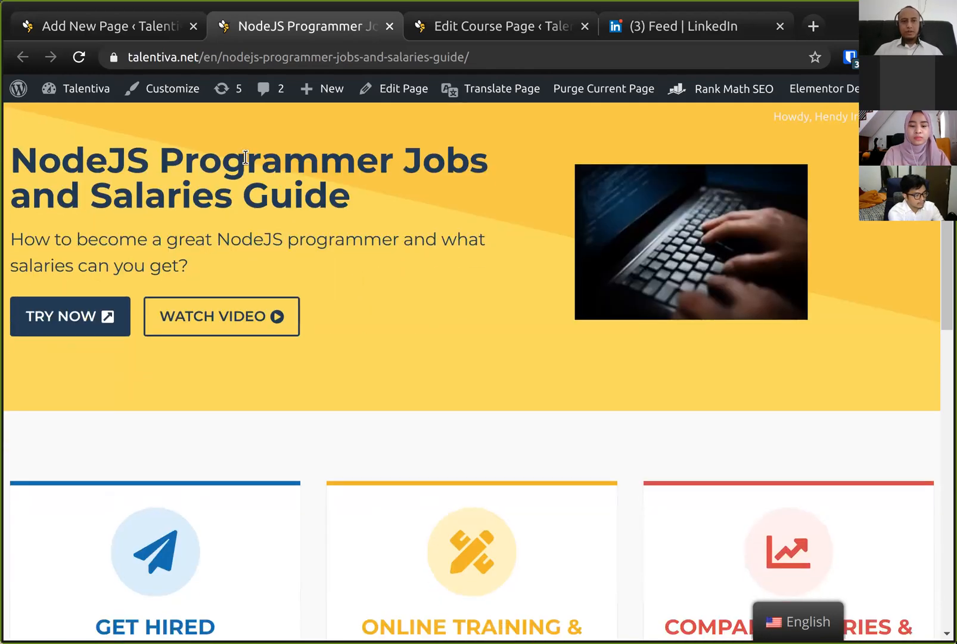
scroll(427, 274, "down", 5)
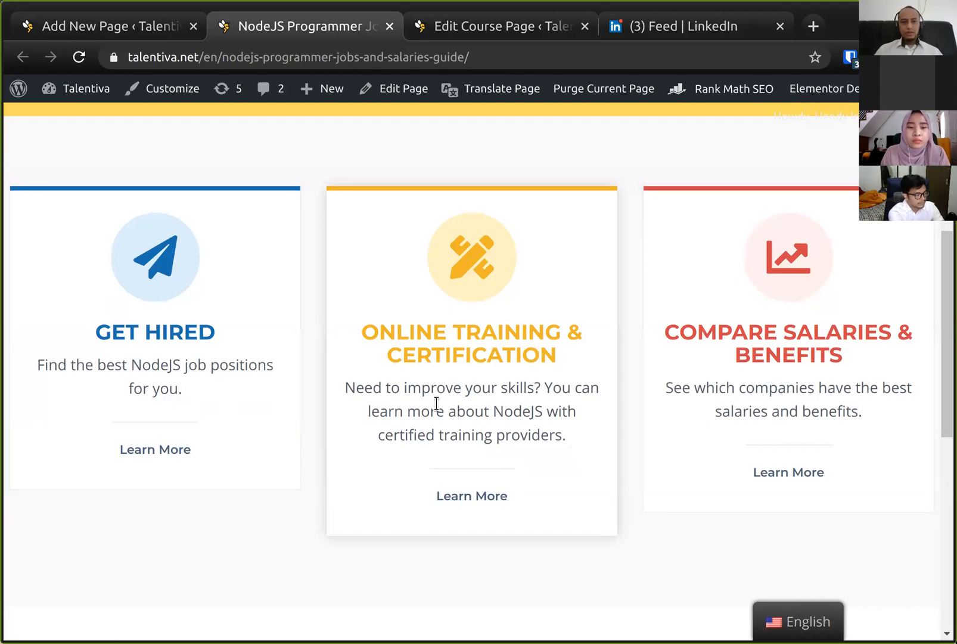
scroll(436, 404, "down", 5)
scroll(436, 403, "down", 1)
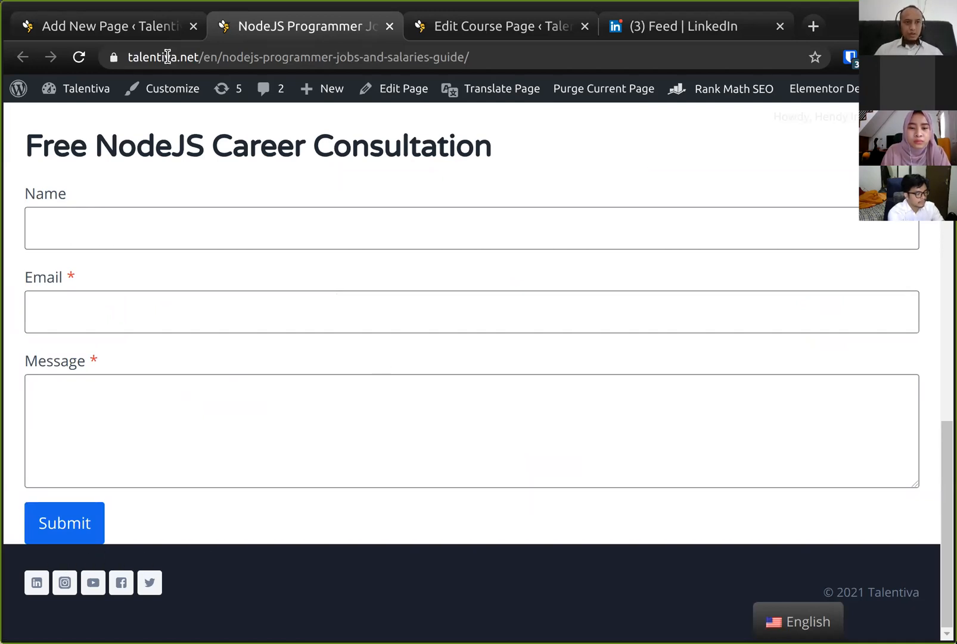
- Add a Spacer block below the consultation form and update the page
left_click(110, 31)
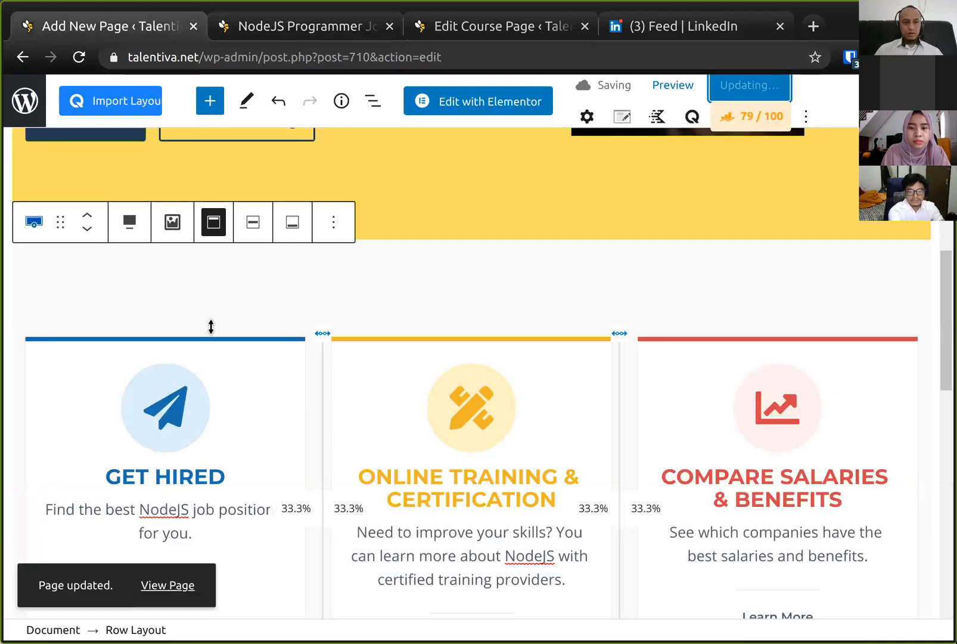
scroll(210, 327, "down", 15)
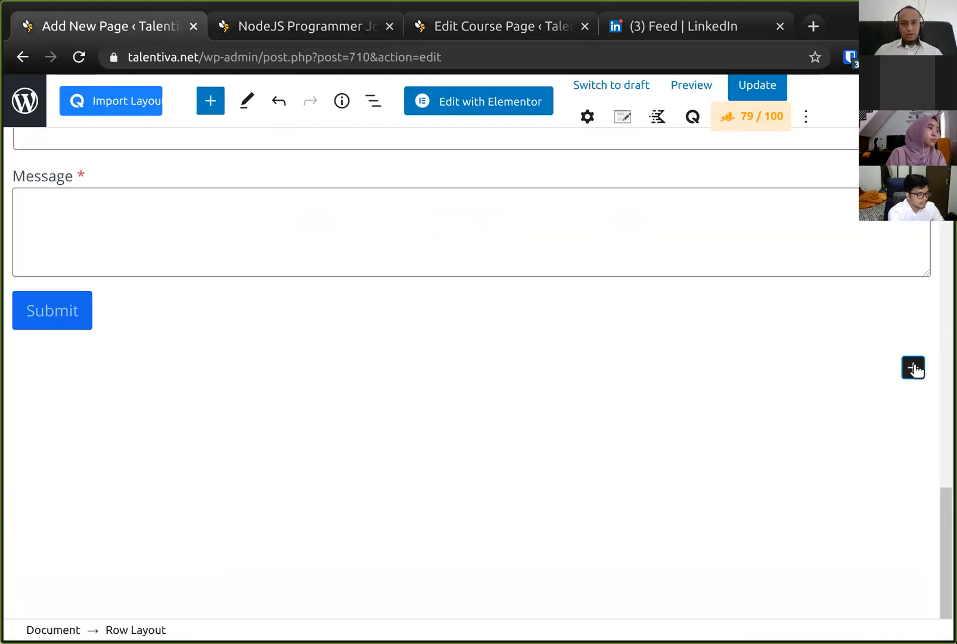
left_click(913, 368)
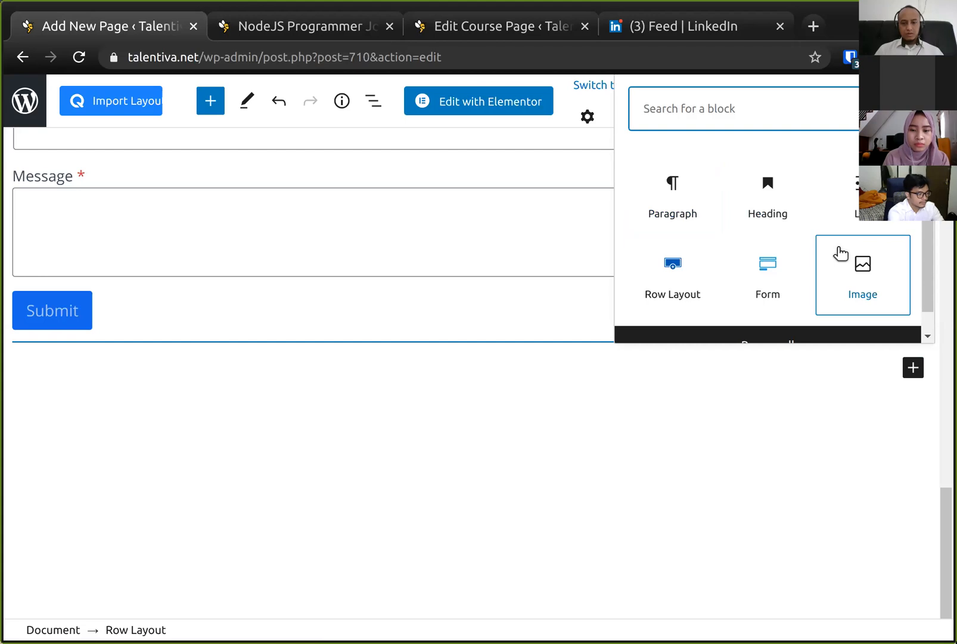
type("spad")
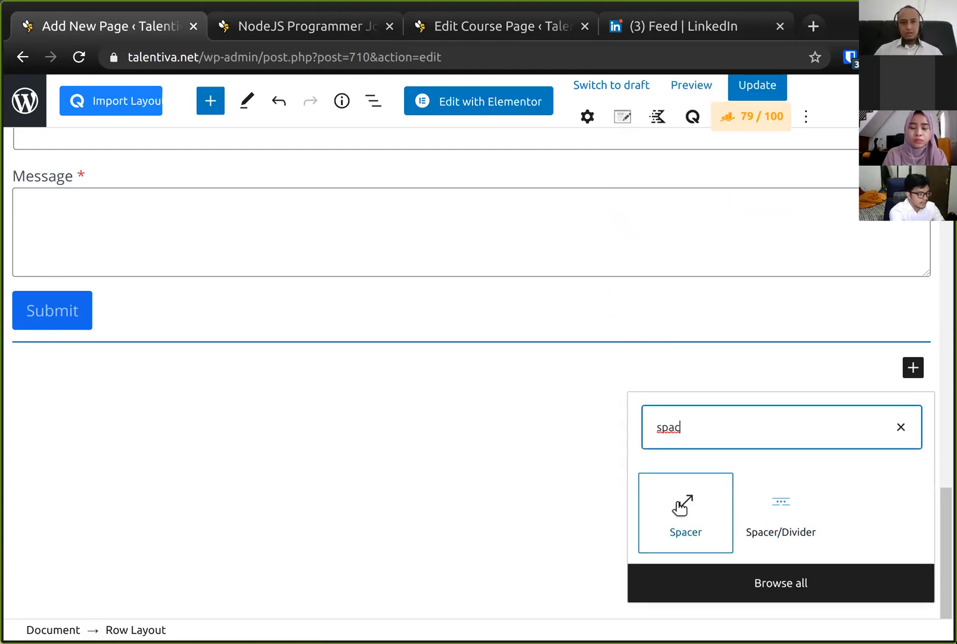
left_click(685, 506)
left_click(763, 89)
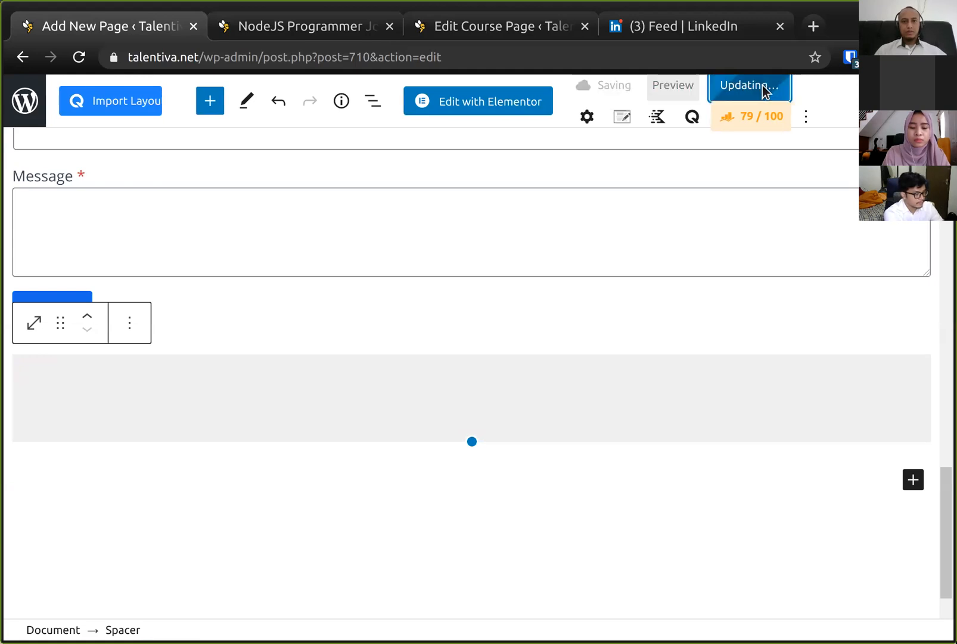
- Reload the live landing page and review it from the consultation form up to the hero
left_click(315, 27)
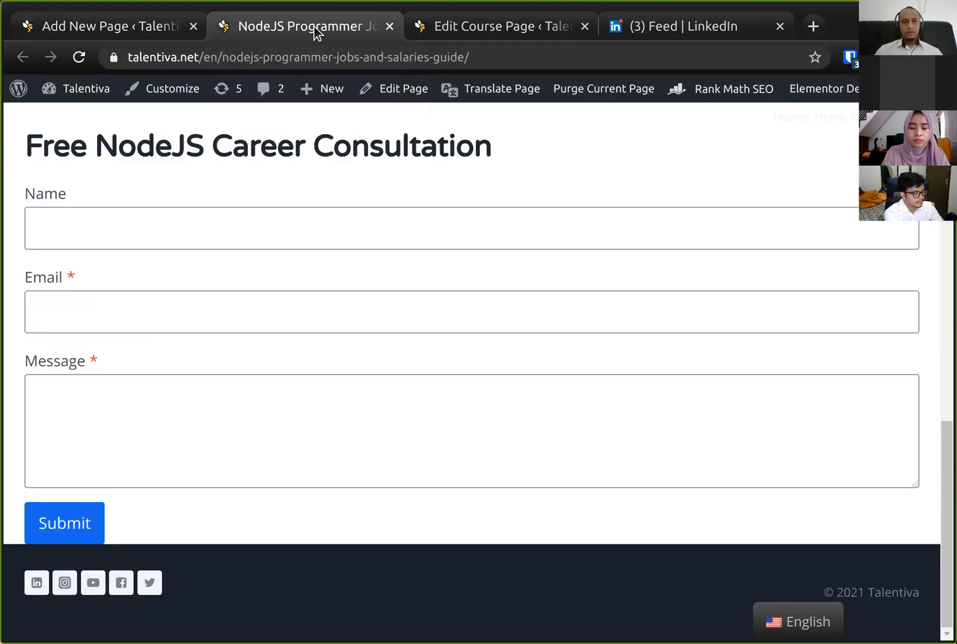
left_click(80, 57)
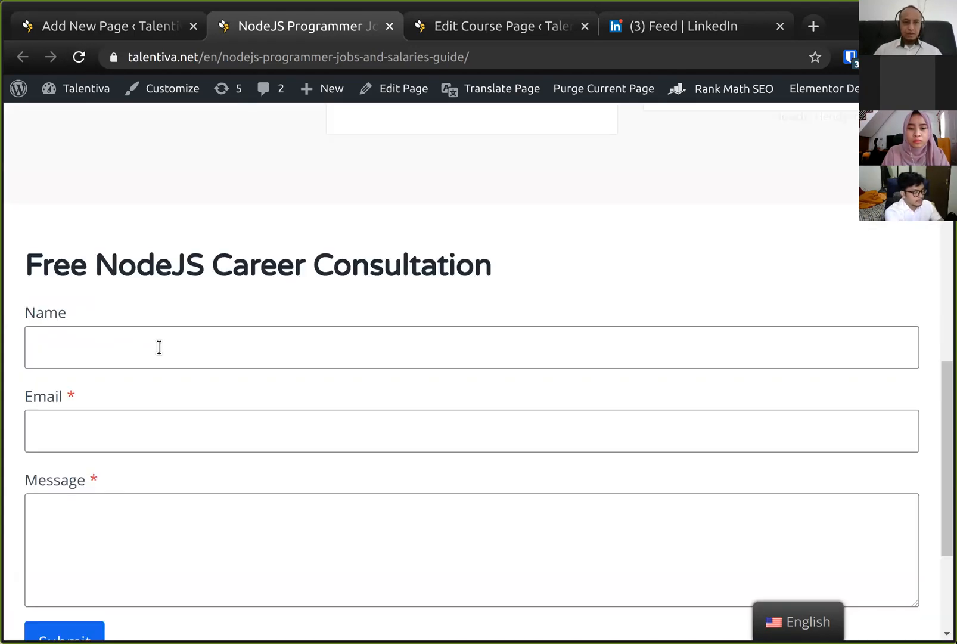
scroll(159, 347, "up", 5)
scroll(159, 346, "up", 7)
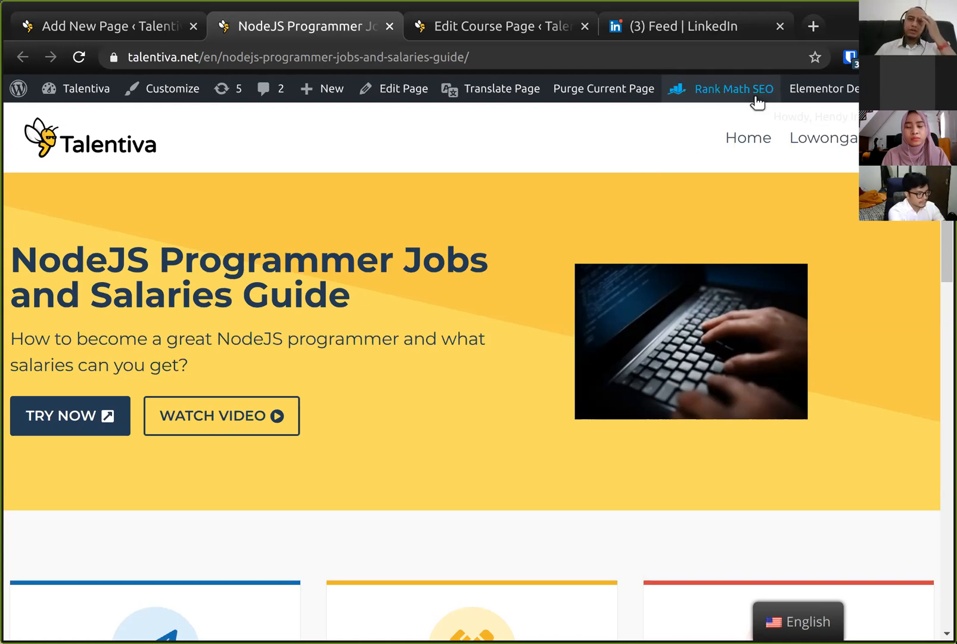
mouse_move(757, 101)
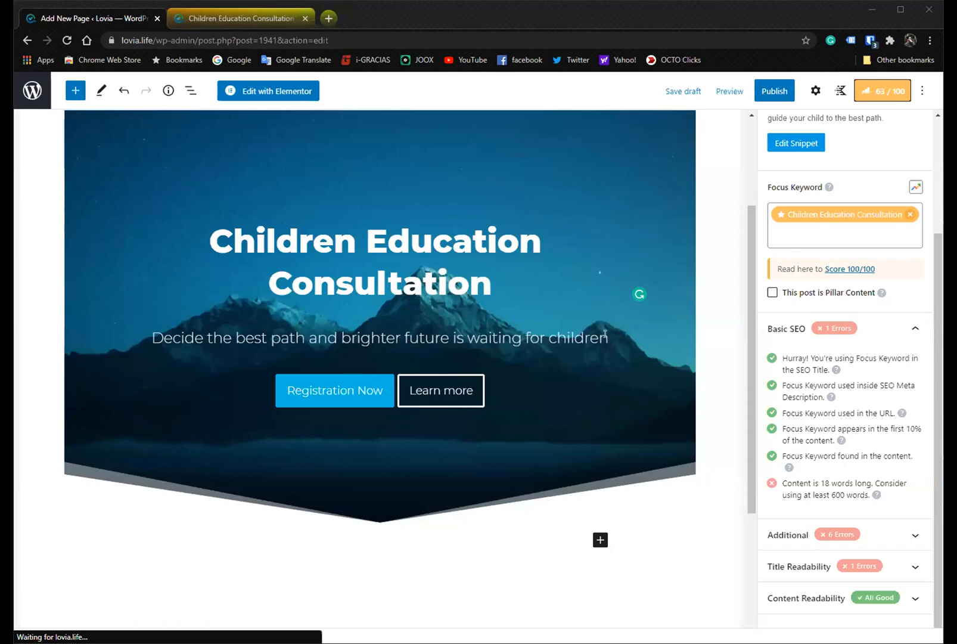
scroll(607, 335, "up", 3)
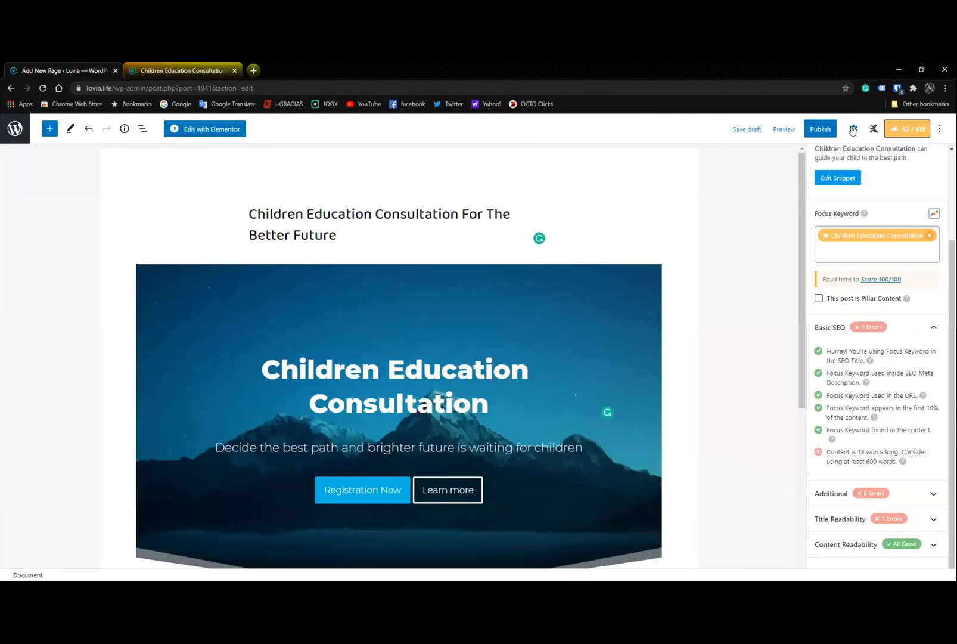
- Open the page settings and the Rank Math panel and review the Basic SEO checks
left_click(853, 130)
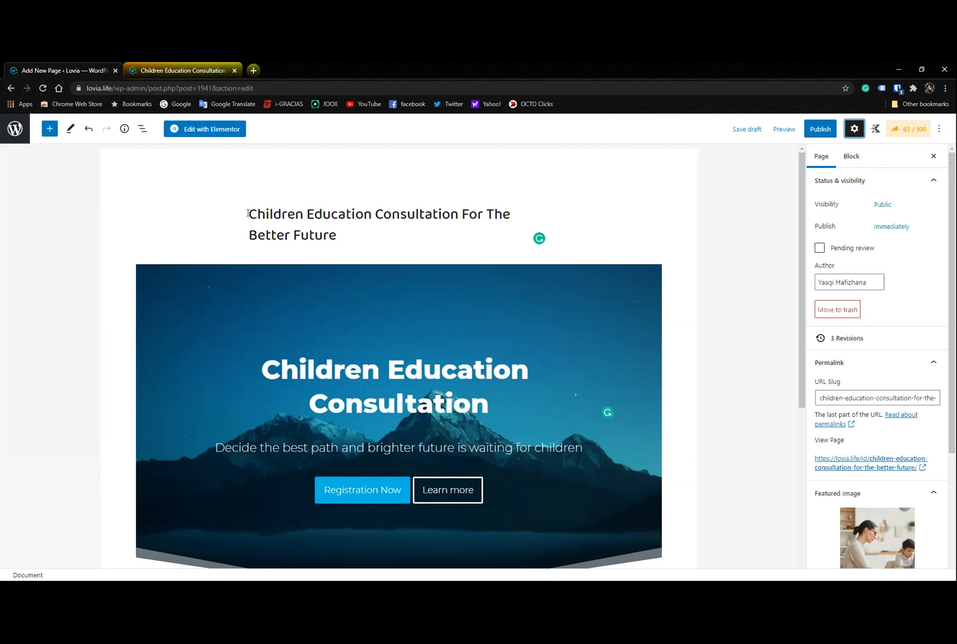
left_click_drag(247, 213, 434, 225)
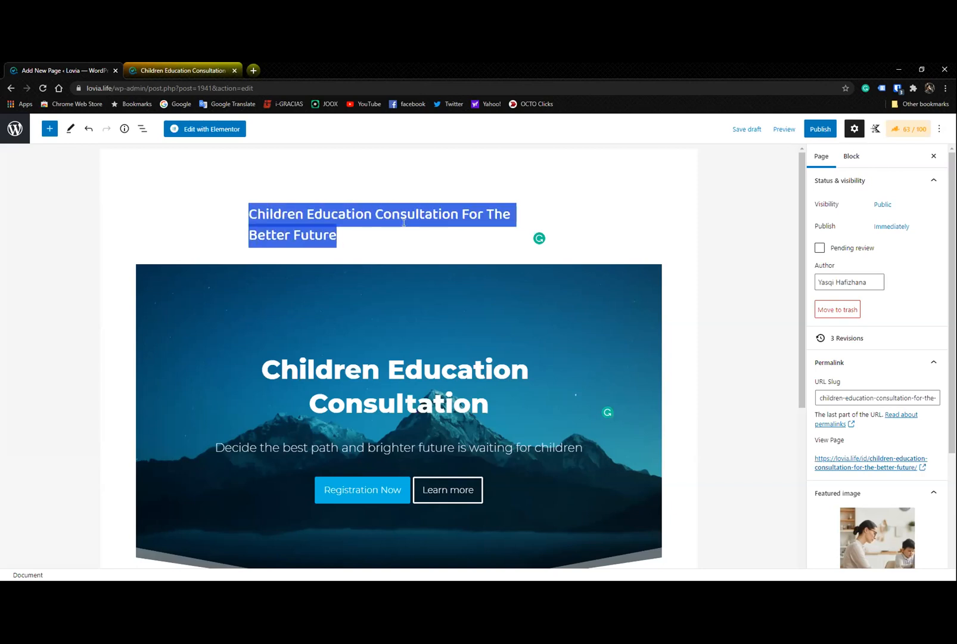
left_click(440, 185)
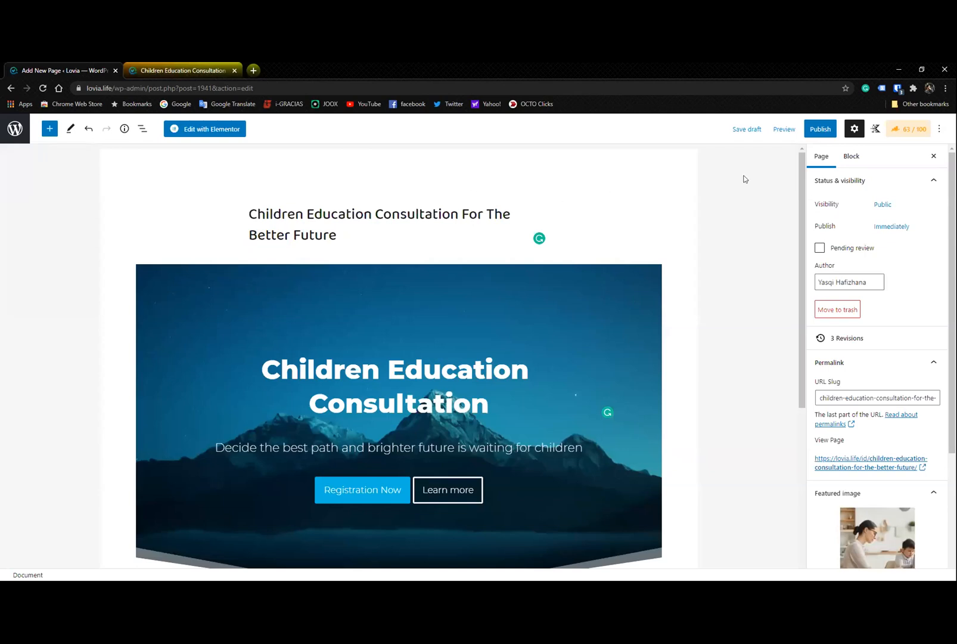
left_click(902, 132)
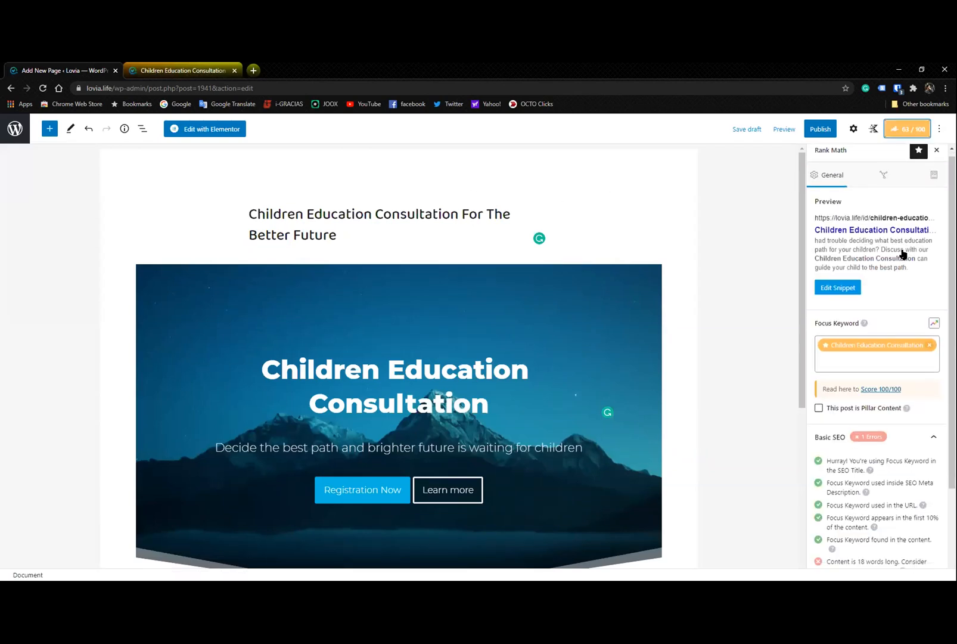
scroll(902, 254, "down", 1)
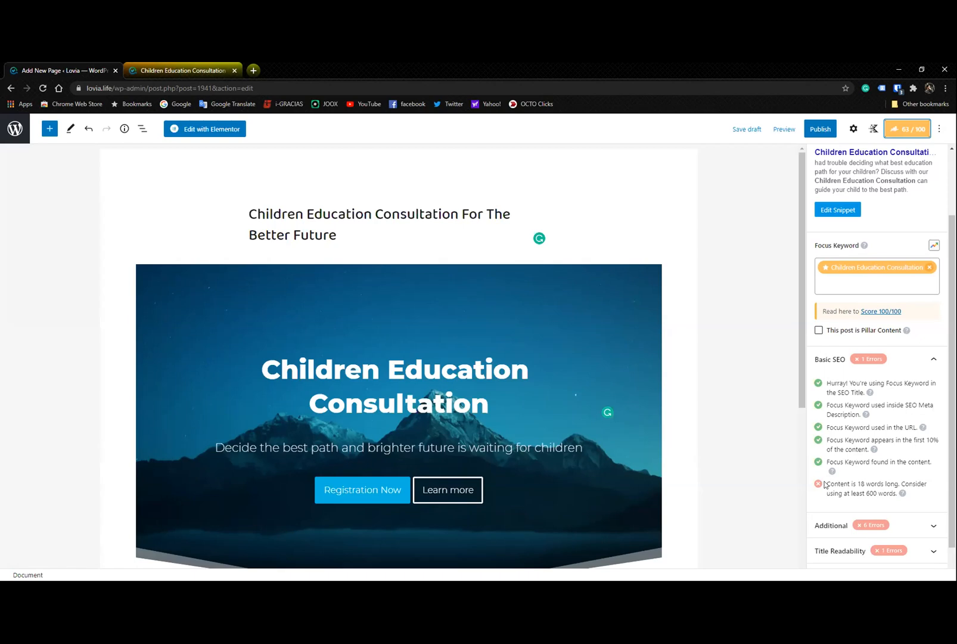
scroll(572, 322, "down", 5)
scroll(594, 338, "up", 4)
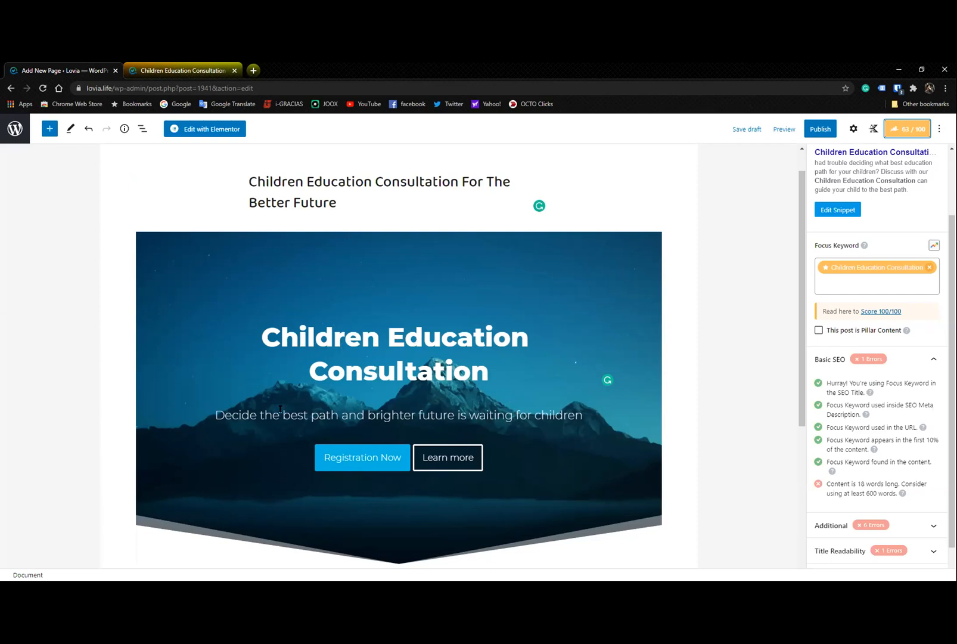
- Insert "your" before "children" in the hero subtitle
left_click(538, 419)
type("your")
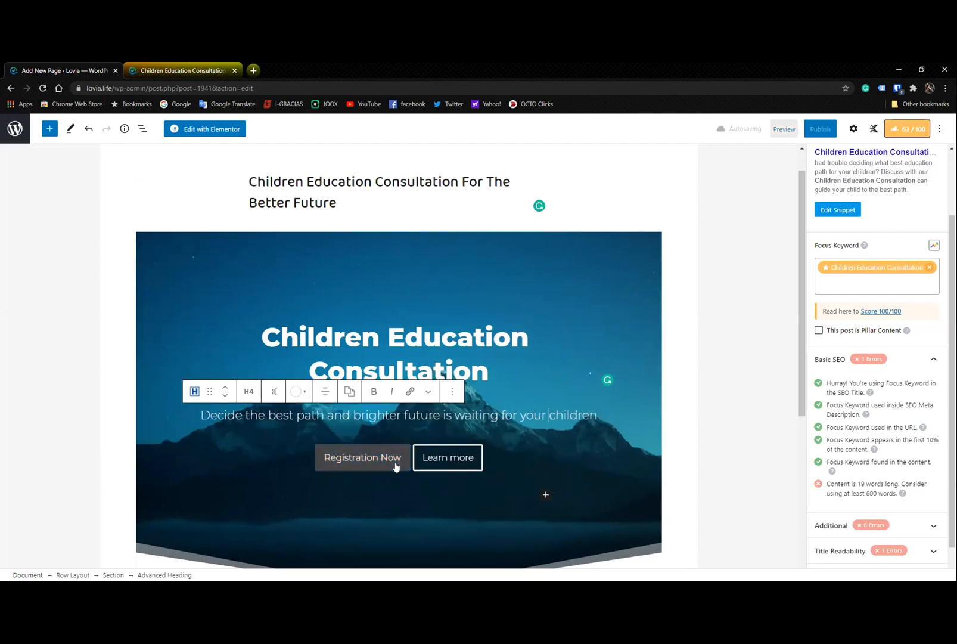
scroll(395, 466, "down", 3)
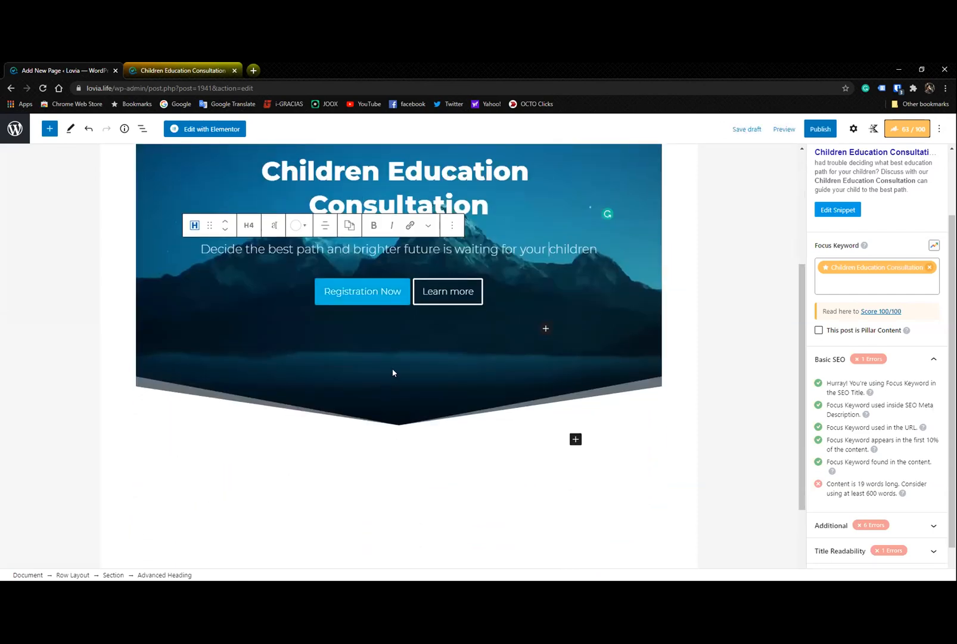
scroll(498, 368, "down", 2)
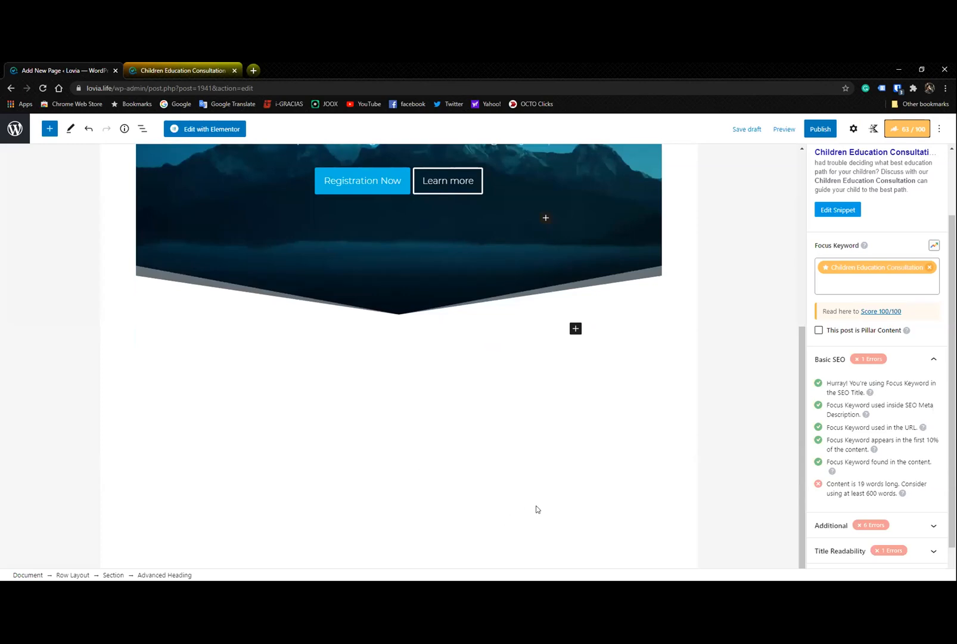
scroll(536, 506, "up", 5)
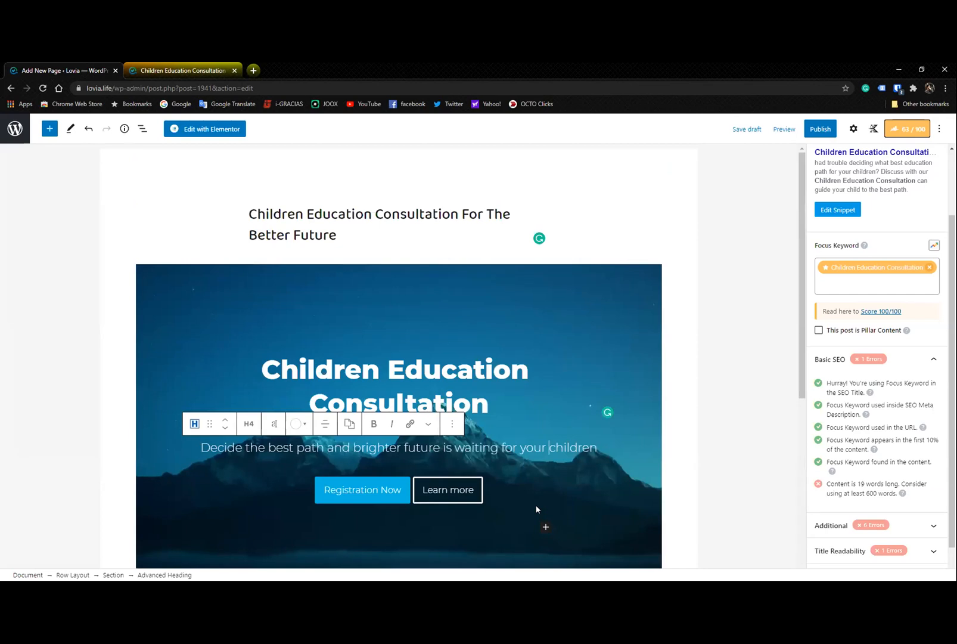
- Open the Rank Math snippet editor and review the title, permalink and description
left_click(850, 214)
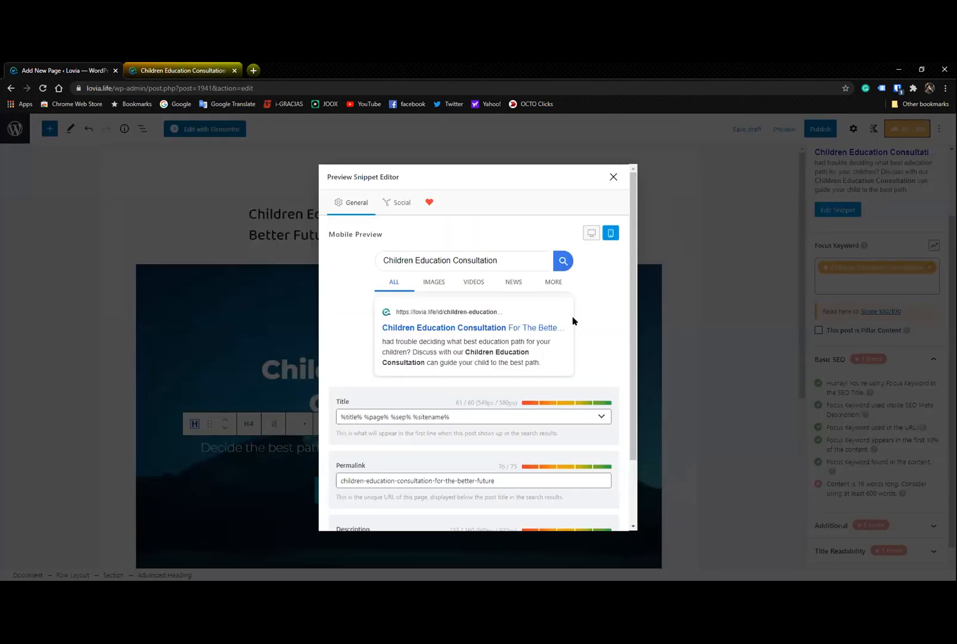
scroll(572, 315, "down", 1)
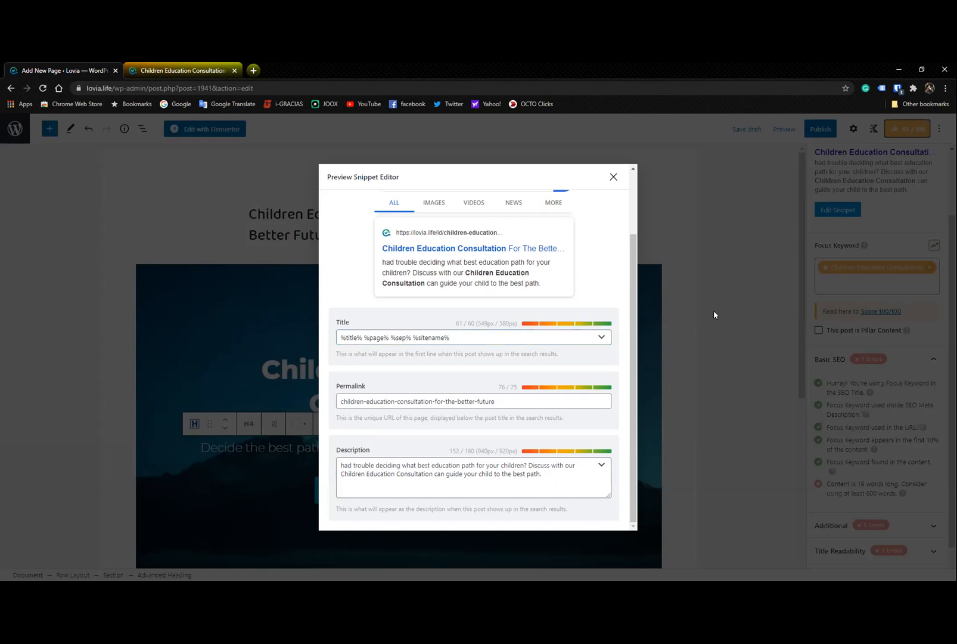
left_click(613, 177)
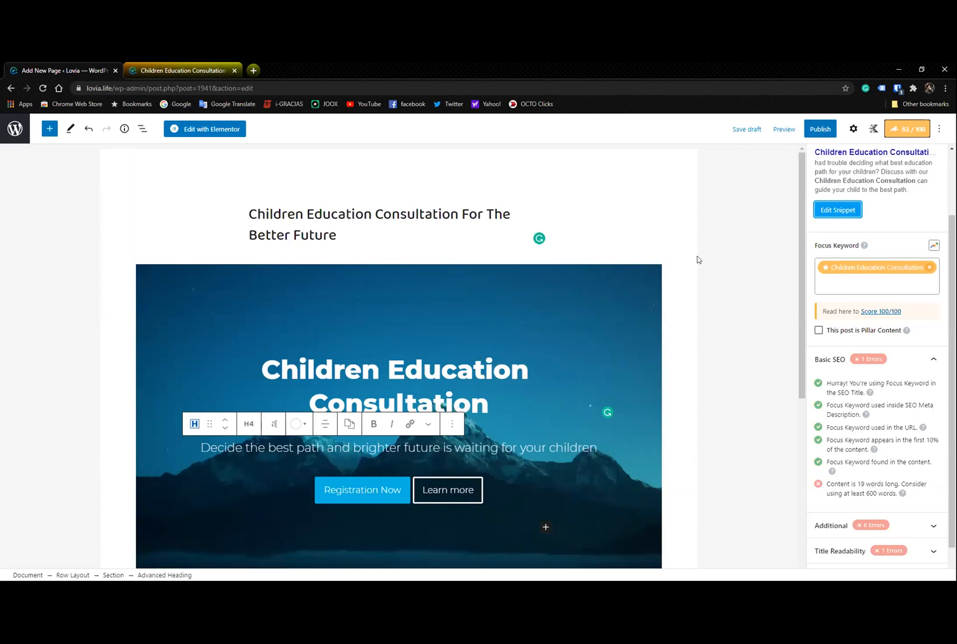
- Save the draft and preview the page on desktop in a new tab
left_click(747, 129)
left_click(775, 131)
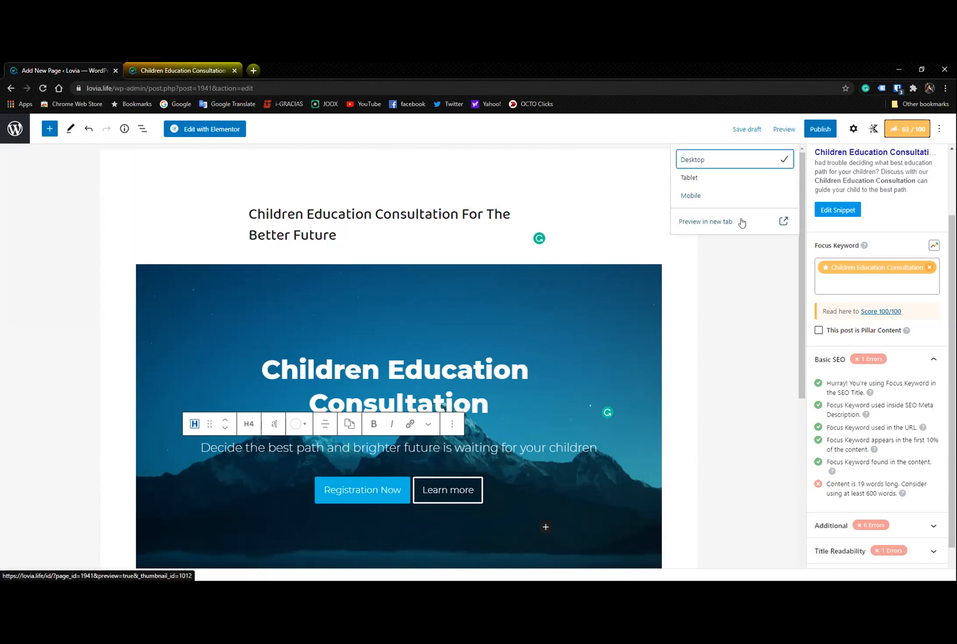
left_click(742, 223)
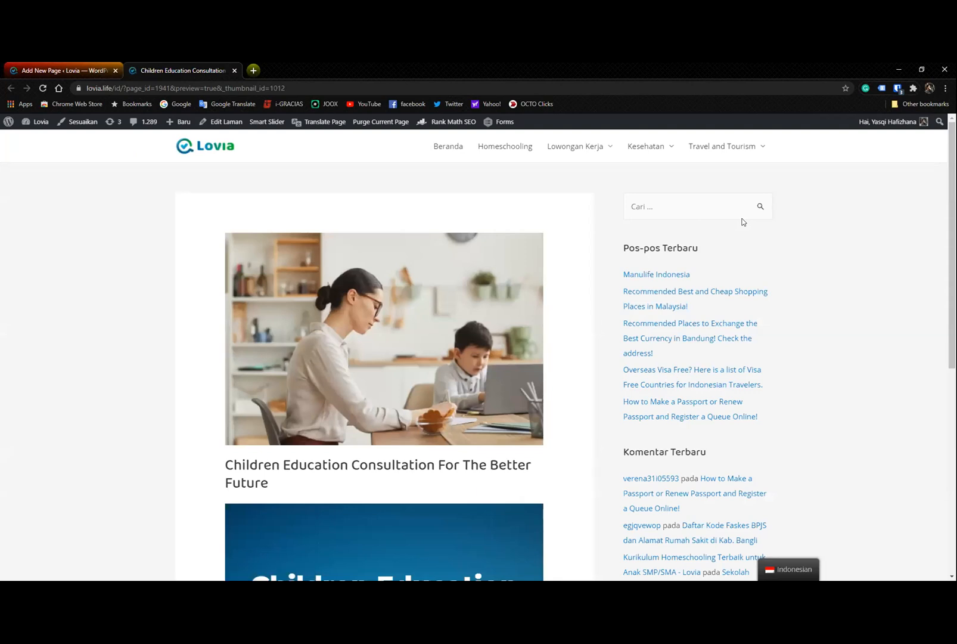
scroll(647, 335, "down", 4)
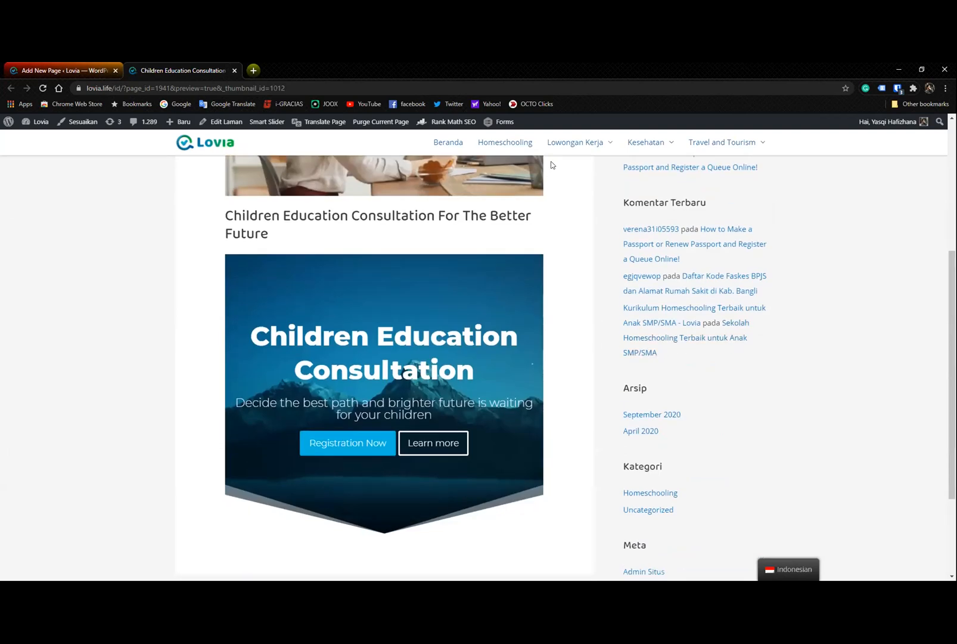
left_click(31, 64)
scroll(871, 251, "up", 2)
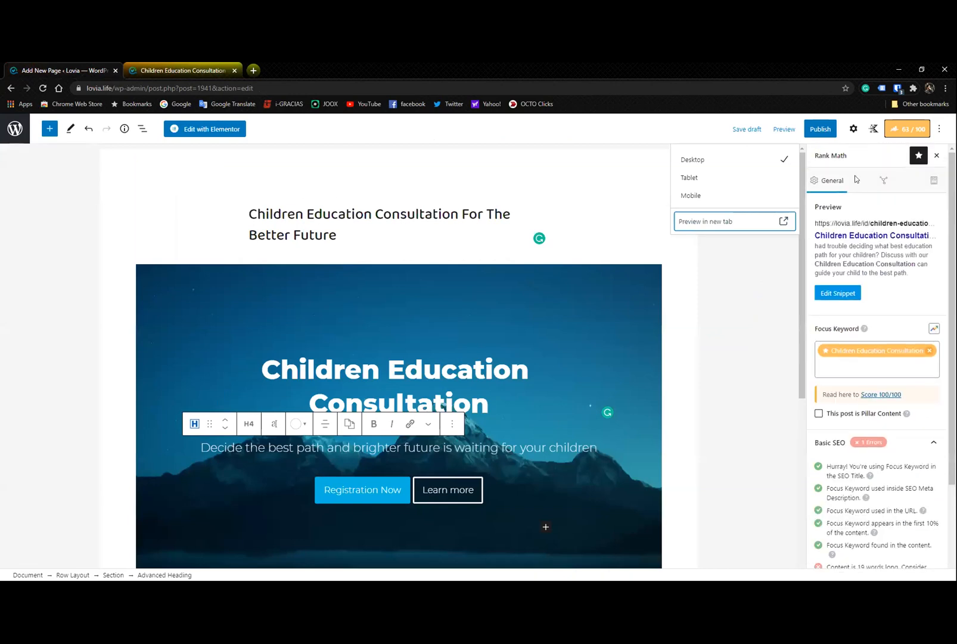
- Review the Advanced Heading block settings and the editor's options menu, then close the settings sidebar
left_click(854, 129)
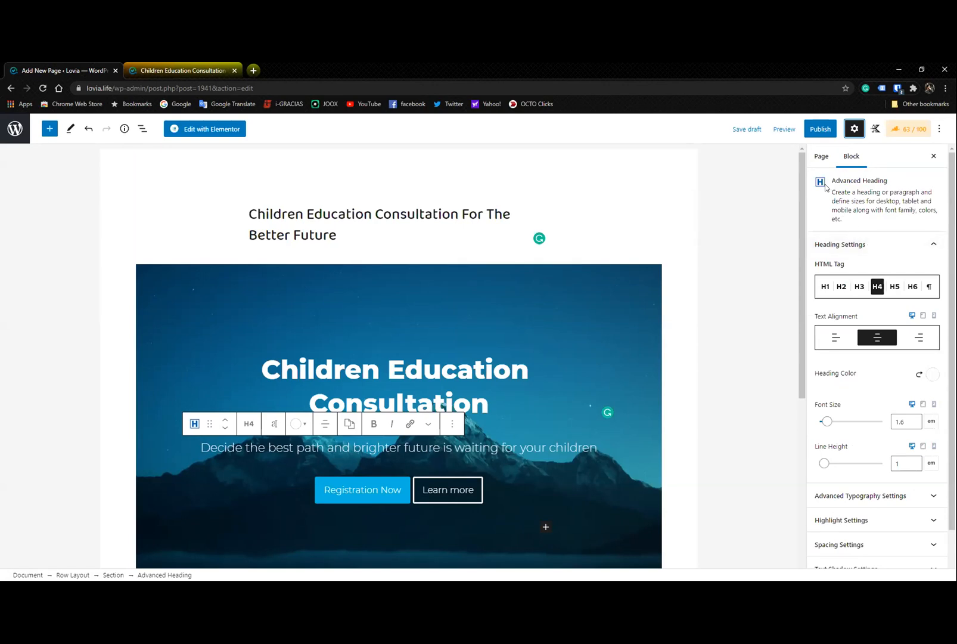
scroll(930, 298, "down", 1)
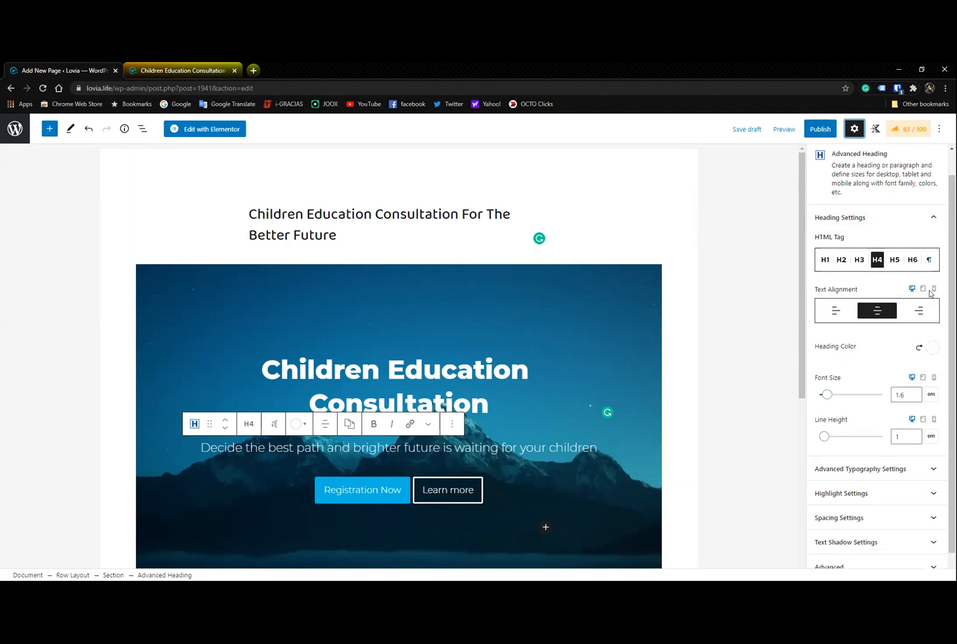
scroll(836, 311, "up", 1)
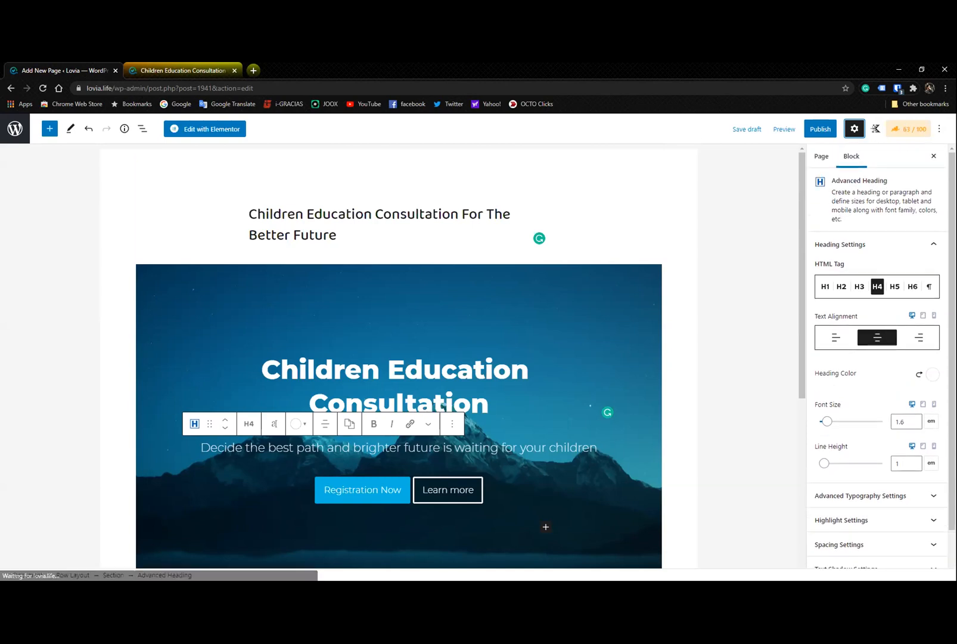
right_click(938, 130)
left_click(938, 130)
left_click(938, 131)
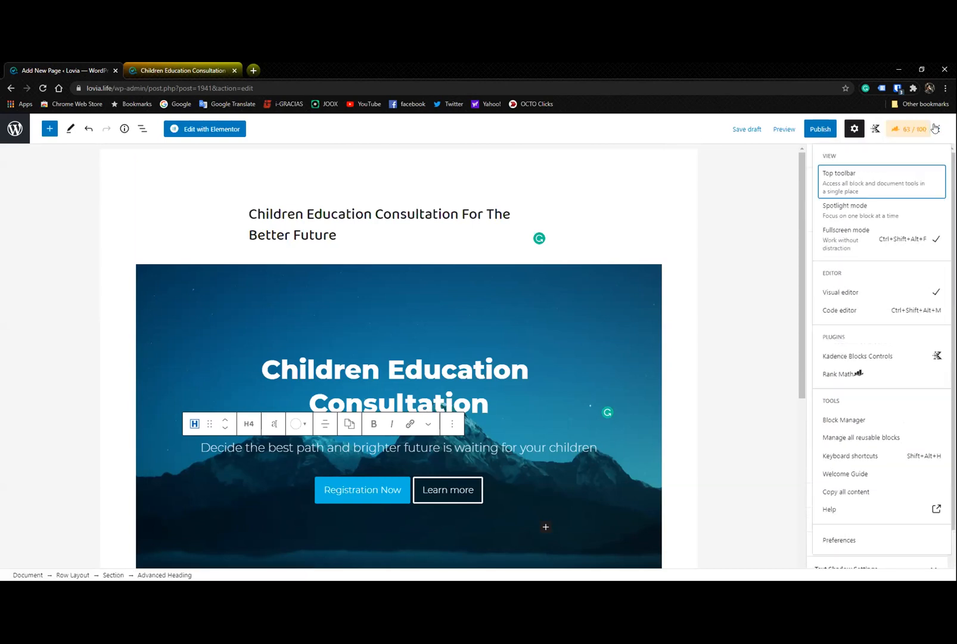
left_click(847, 134)
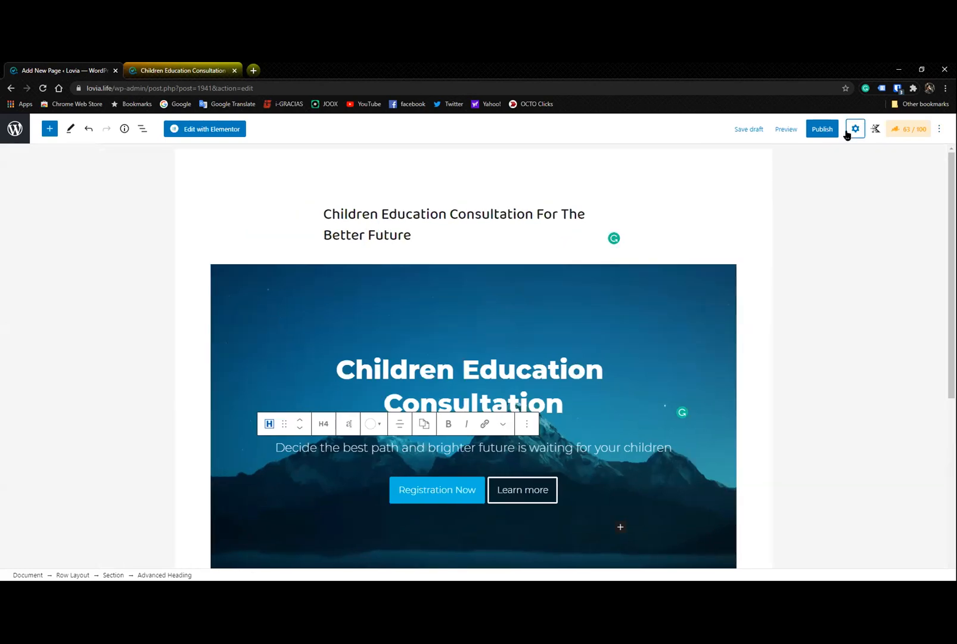
- Open the Kadence Blocks Controls panel and place the cursor in the page title to deselect the hero heading
left_click(873, 131)
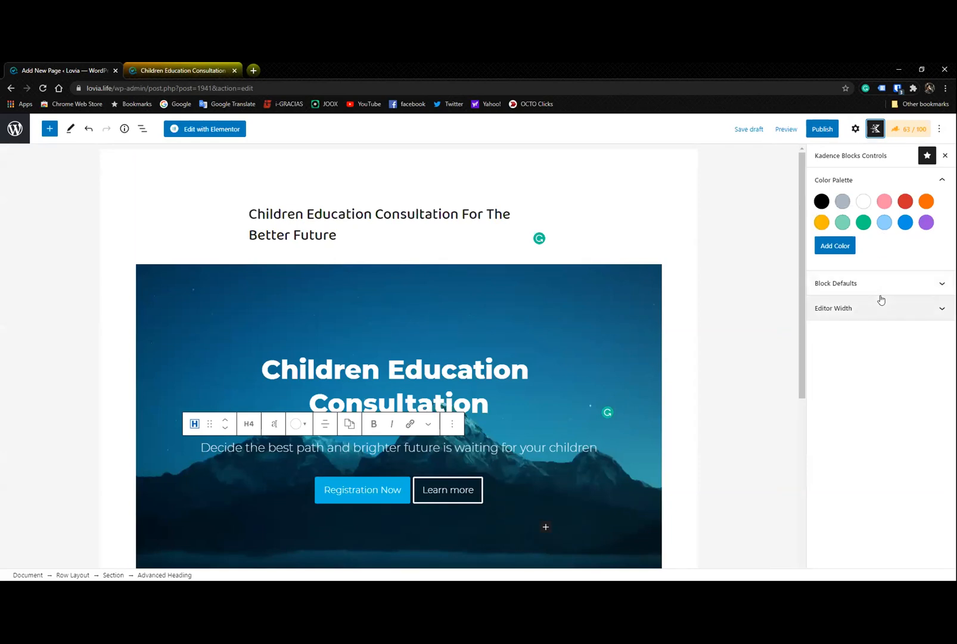
left_click(582, 286)
left_click(524, 203)
left_click(451, 216)
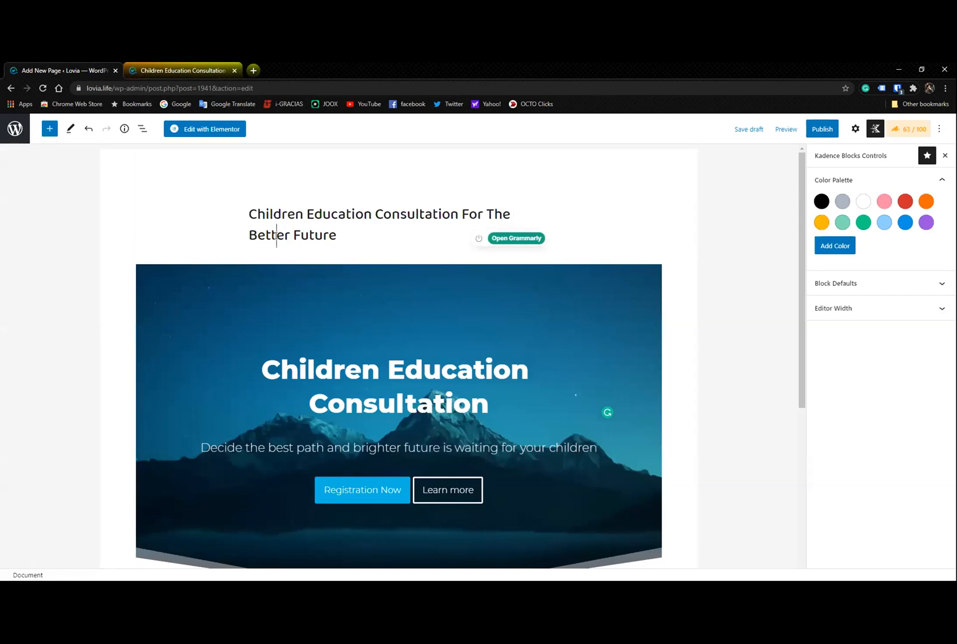
- Open the Page settings panel and place the cursor after "Education" in the page title
left_click(854, 129)
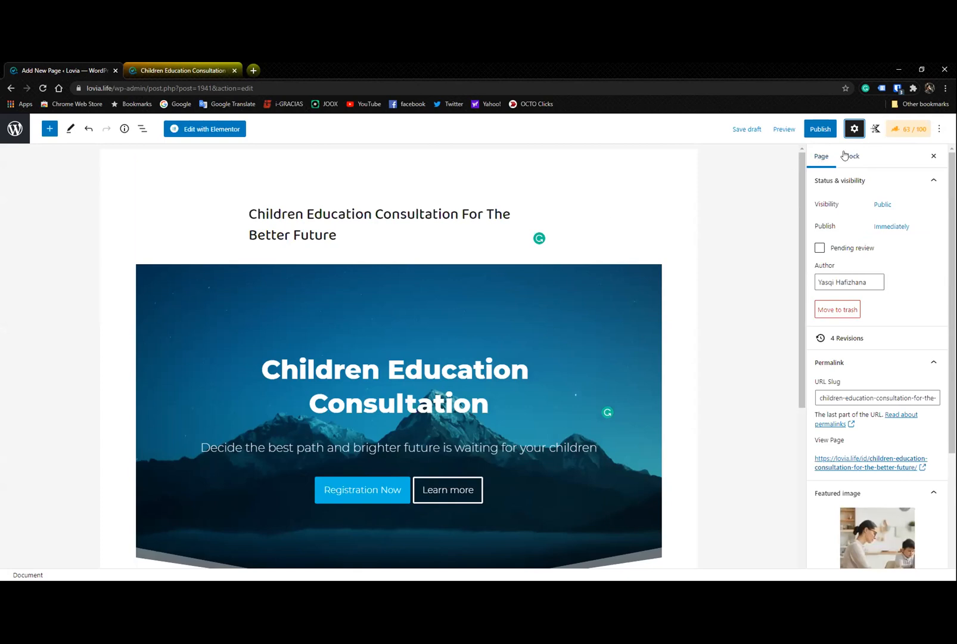
left_click(335, 202)
left_click(368, 203)
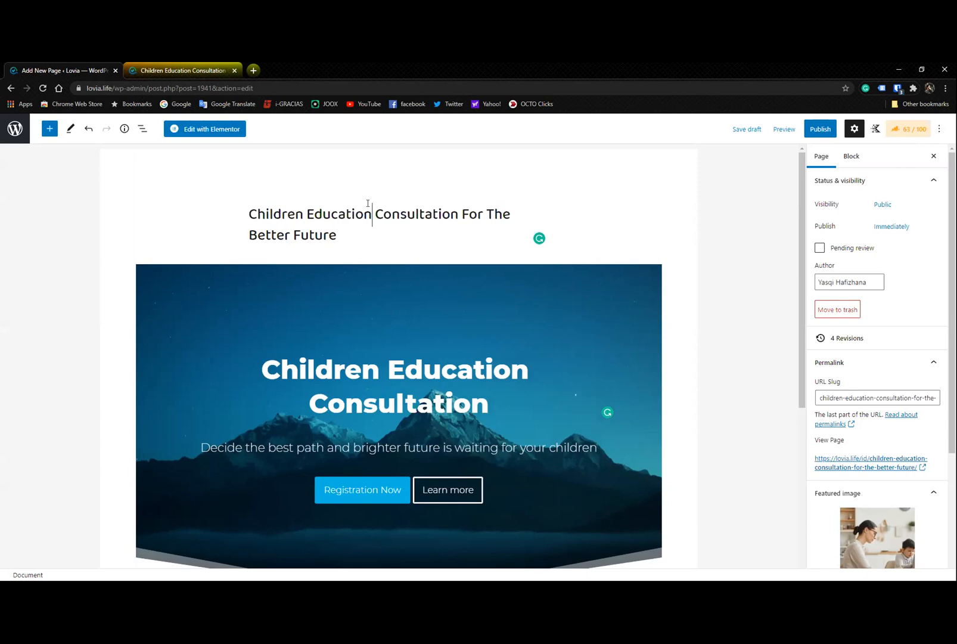